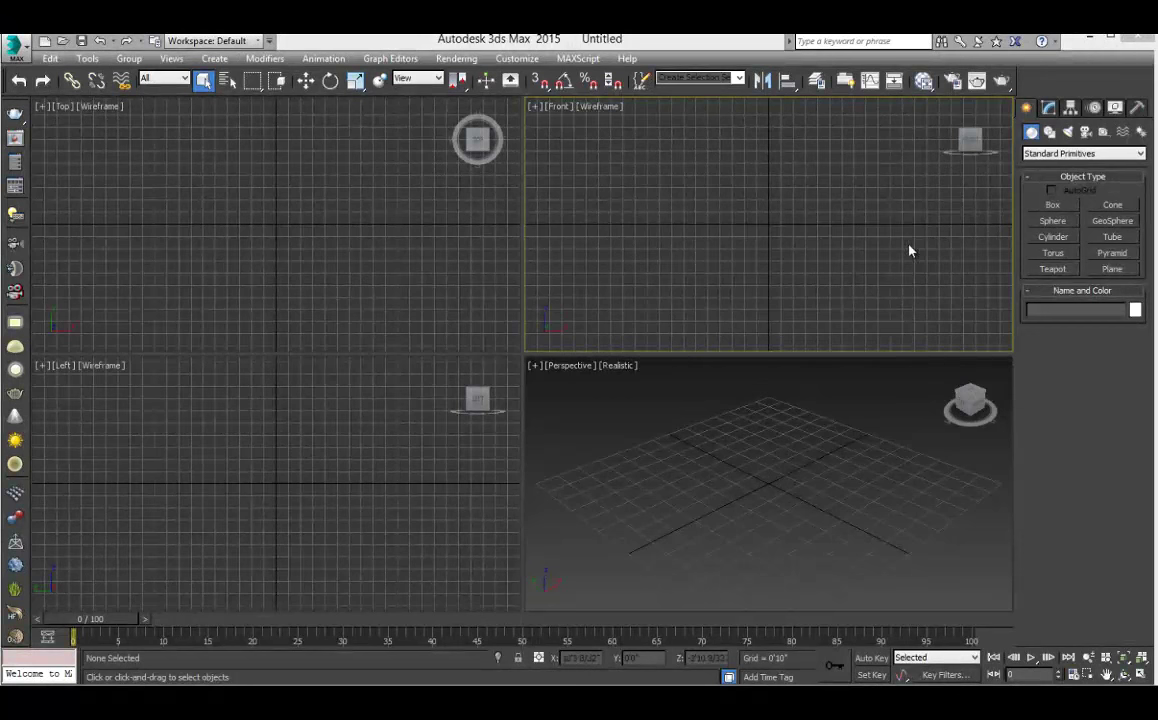
Add a Standard material in the Slate Material Editor and connect the cabinet door bitmap to its Diffuse Color
left_click(923, 81)
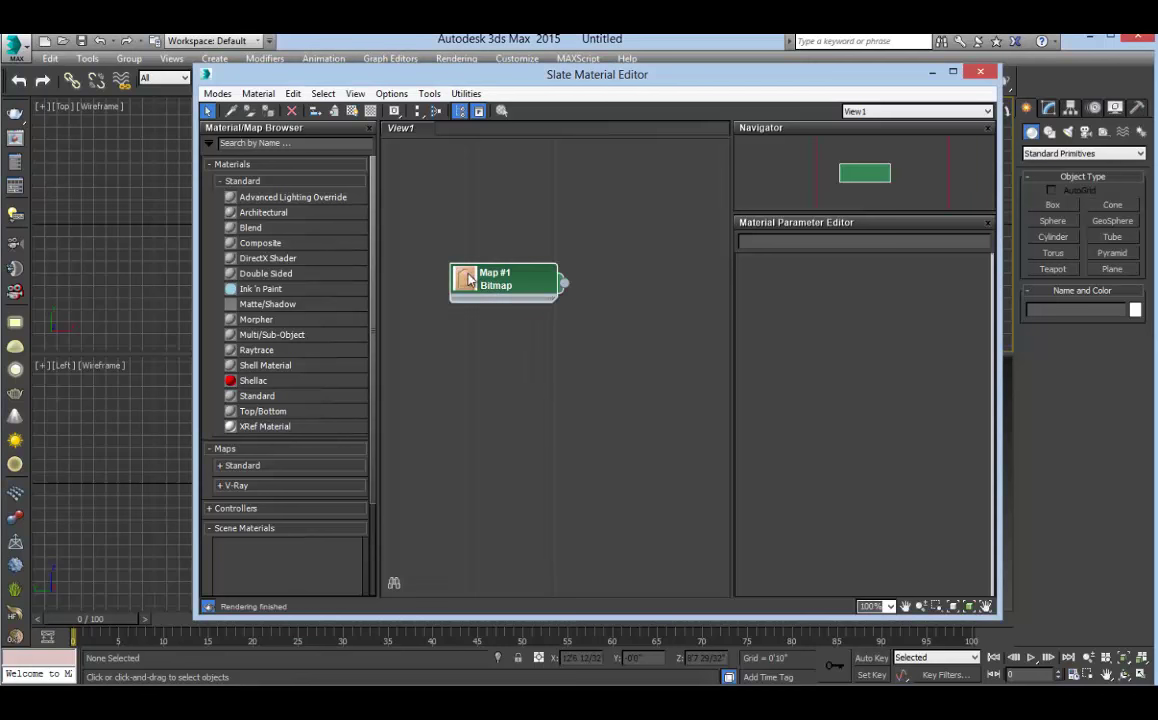
double_click(468, 280)
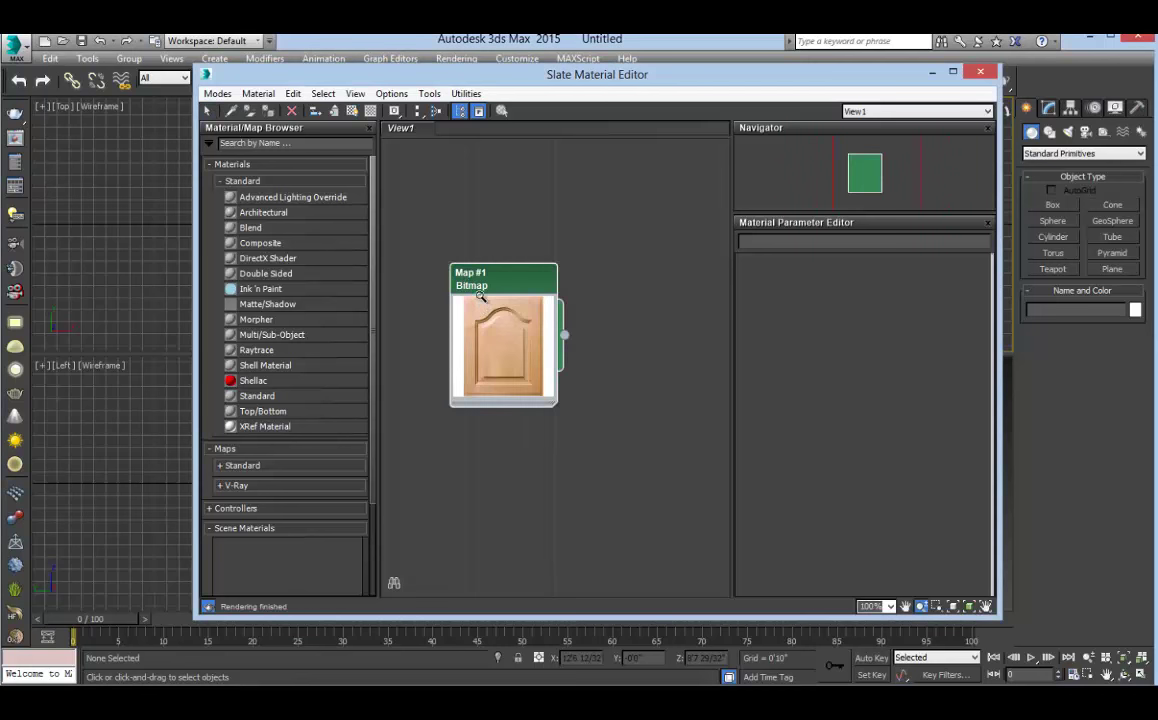
scroll(478, 308, "up", 5)
scroll(480, 308, "up", 1)
middle_click_drag(481, 302, 487, 243)
scroll(487, 243, "down", 1)
left_click_drag(252, 404, 630, 380)
left_click_drag(600, 283, 608, 276)
left_click(627, 229)
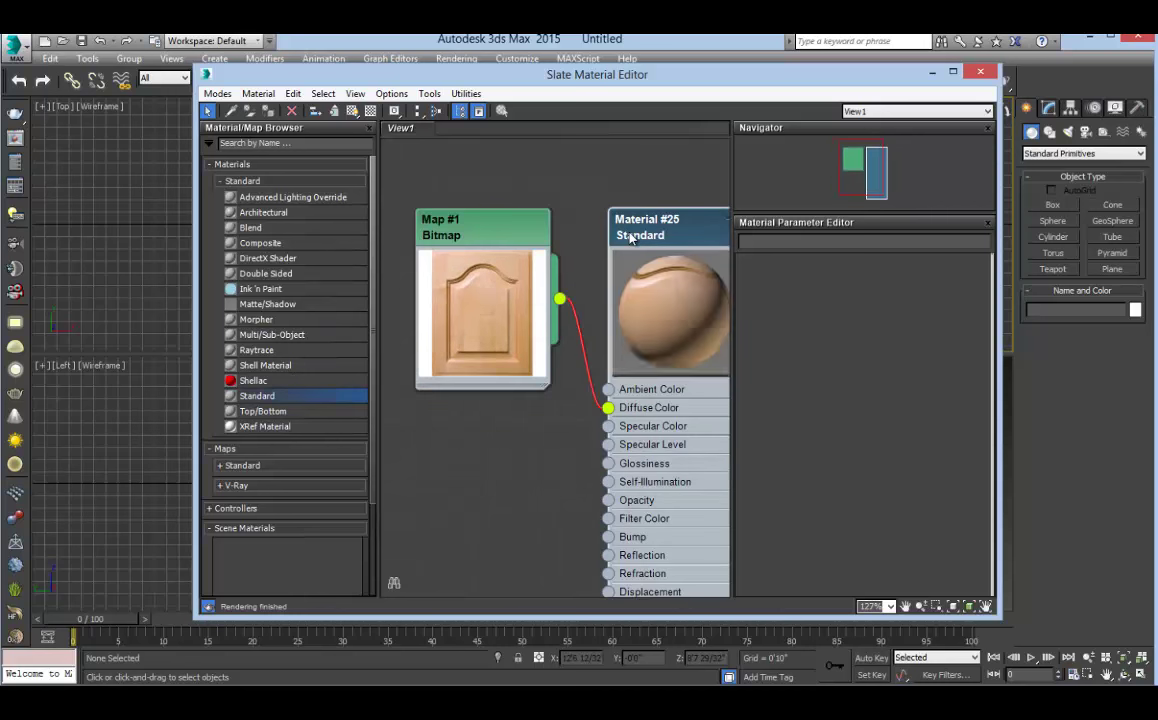
Crop the door bitmap to the door's outer edges (U 0.108, V 0.004, W 0.782, H 0.99) and apply the crop
double_click(530, 236)
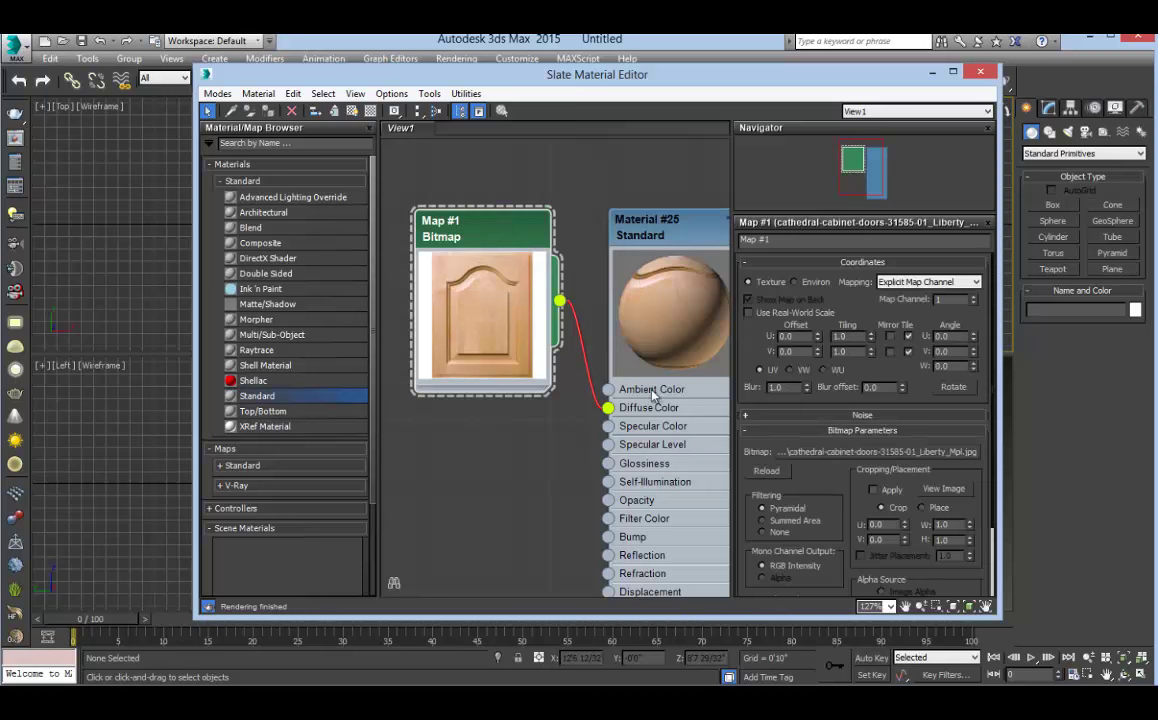
left_click(944, 488)
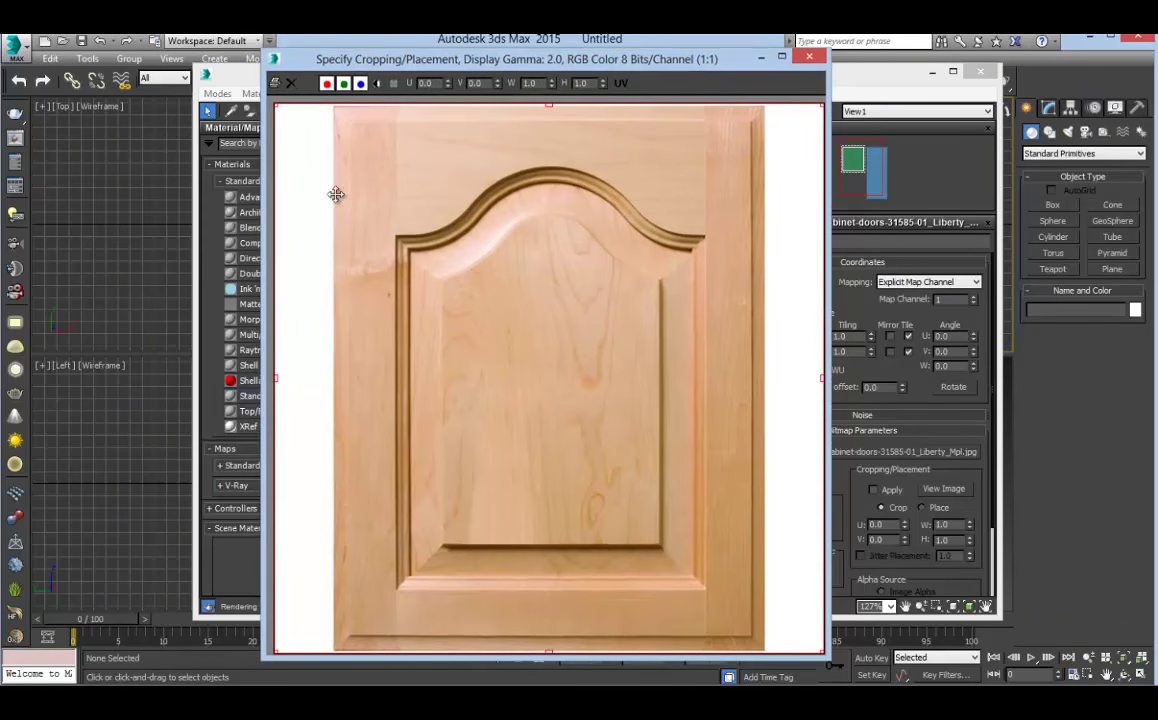
left_click_drag(278, 105, 334, 106)
left_click_drag(822, 651, 763, 650)
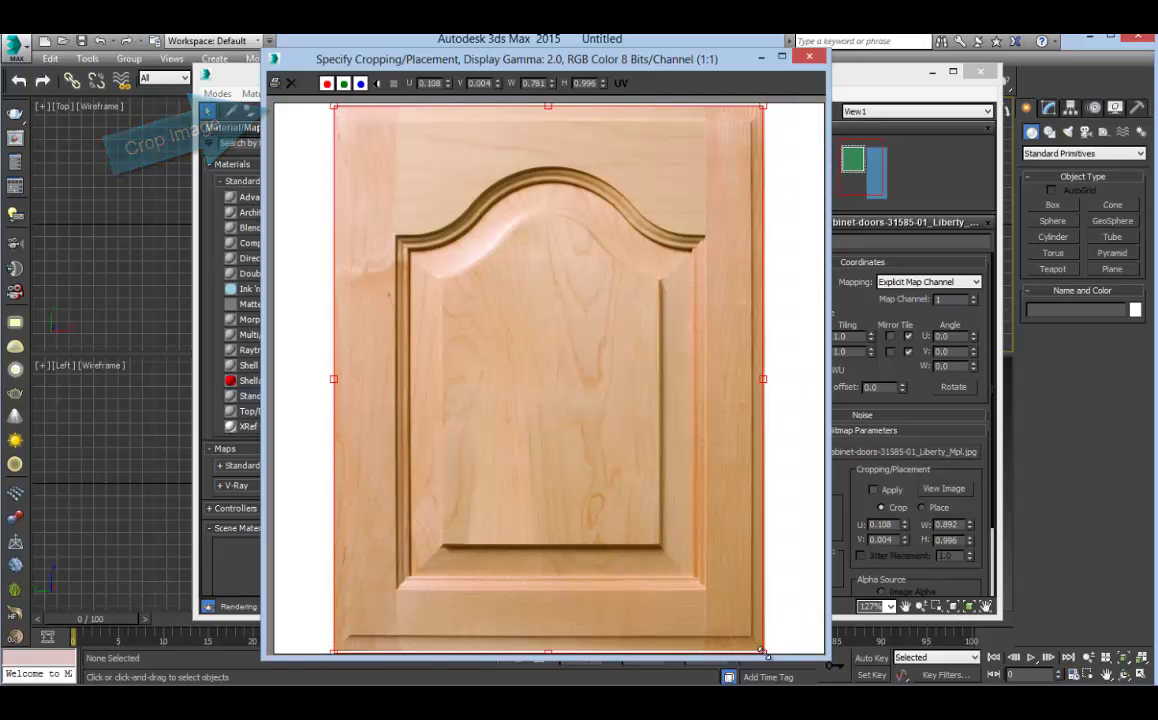
left_click(810, 57)
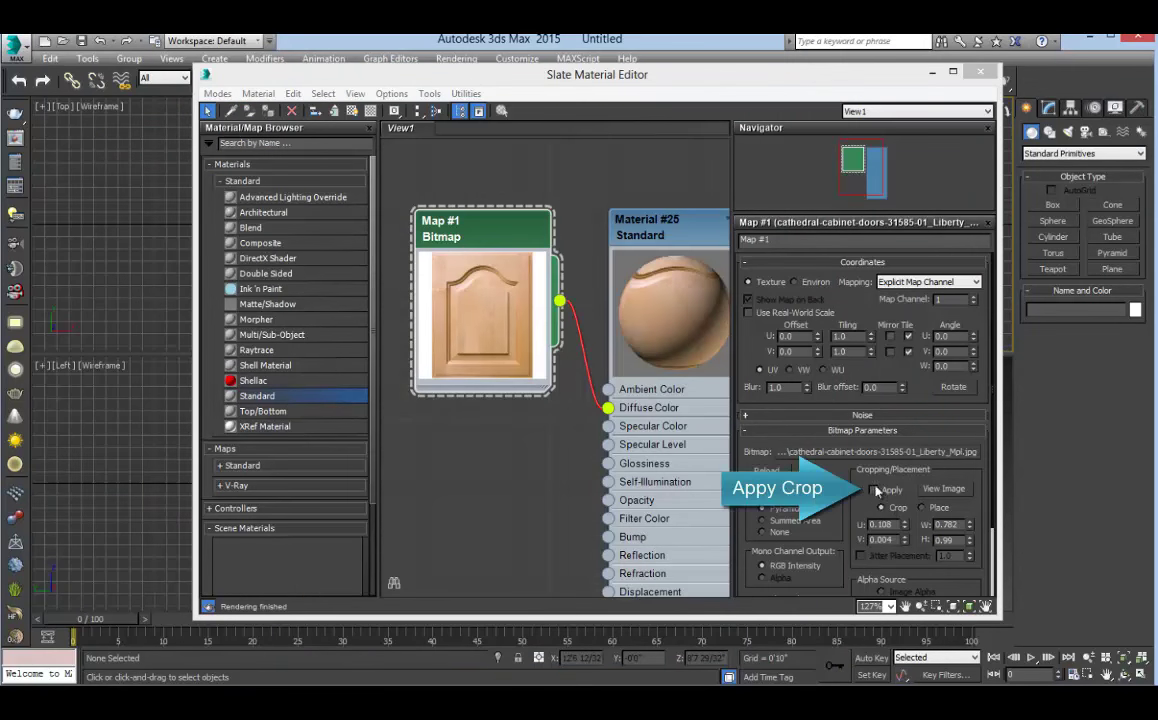
left_click(874, 490)
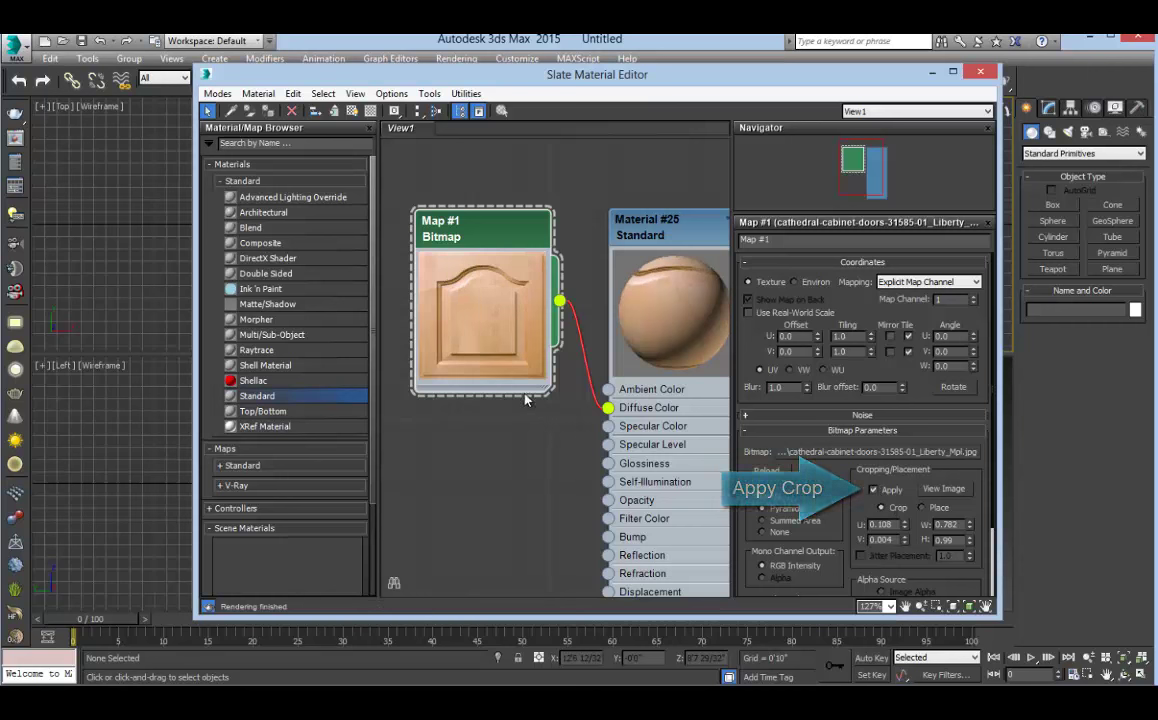
Create a plane in the Front view with length 2'0" and width 1'4"
left_click_drag(777, 68, 762, 296)
left_click(1112, 269)
left_click_drag(727, 168, 816, 287)
left_click_drag(1131, 451, 1127, 553)
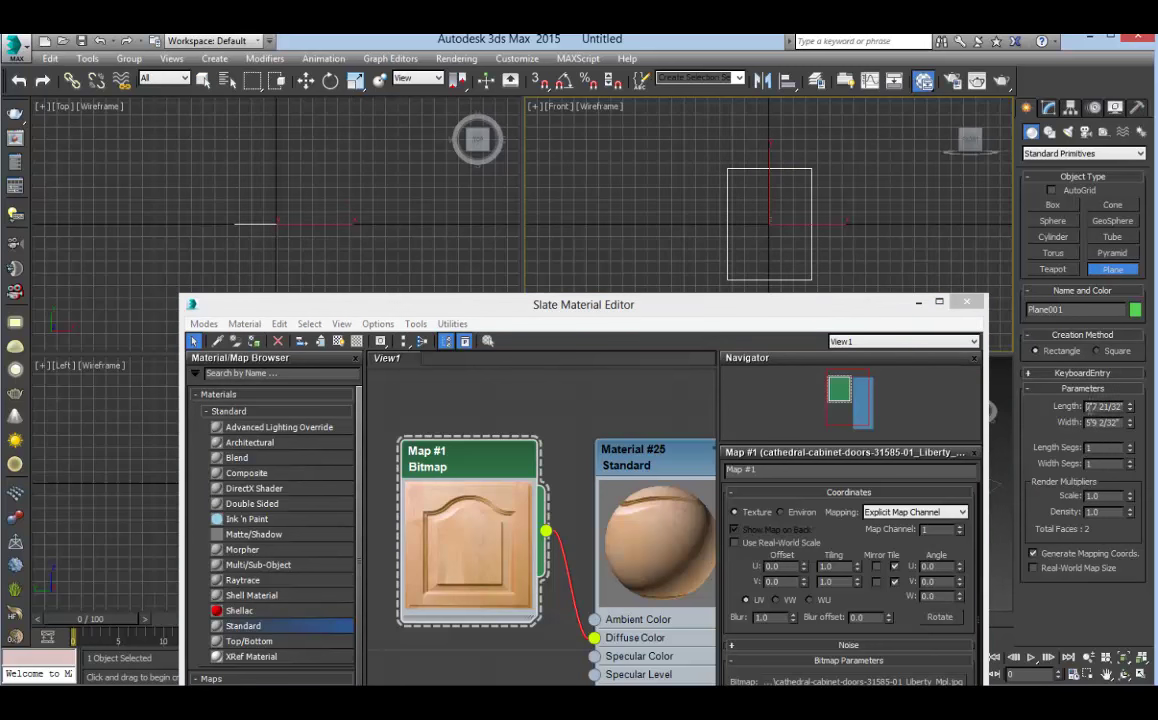
double_click(1093, 408)
type("2'0")
key("Return")
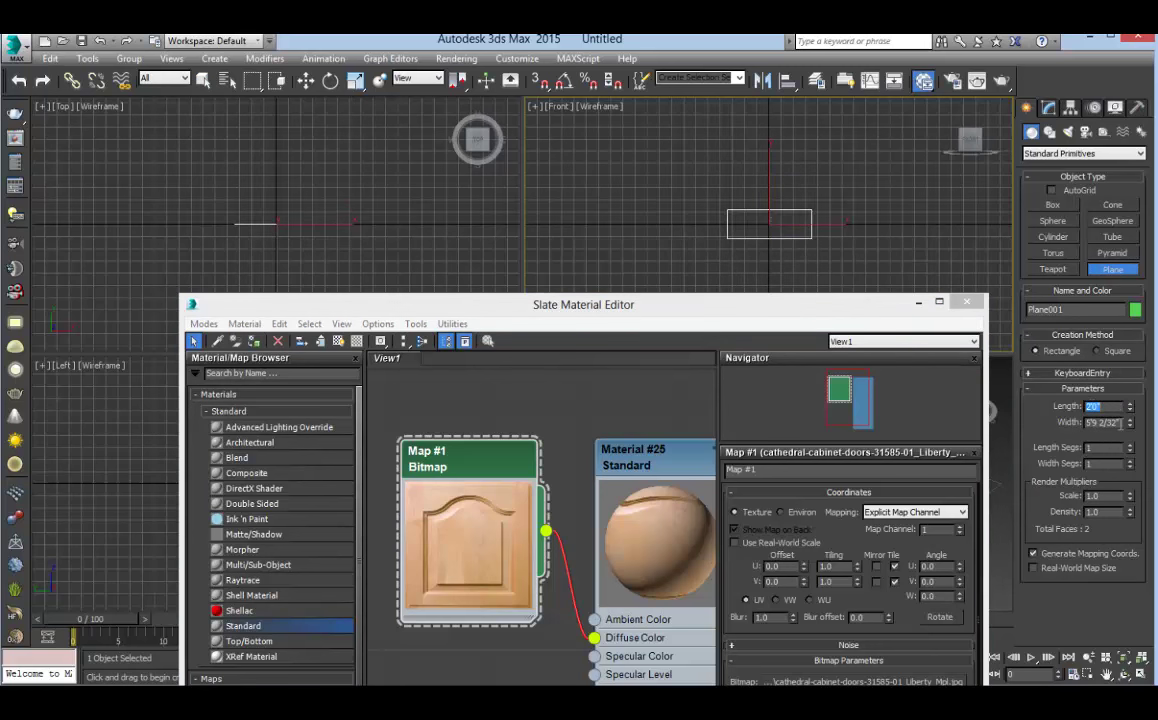
double_click(1120, 423)
type("2")
key("Return")
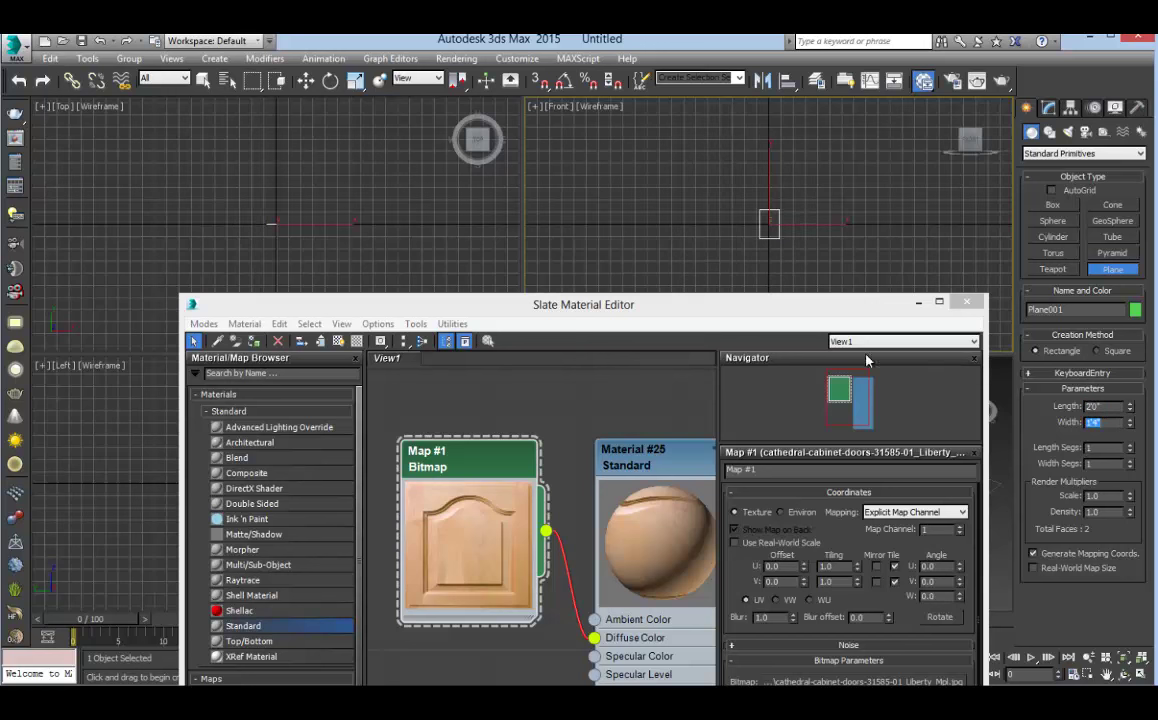
Assign the door material to the plane and display its texture in a Shaded Front view
left_click(1133, 656)
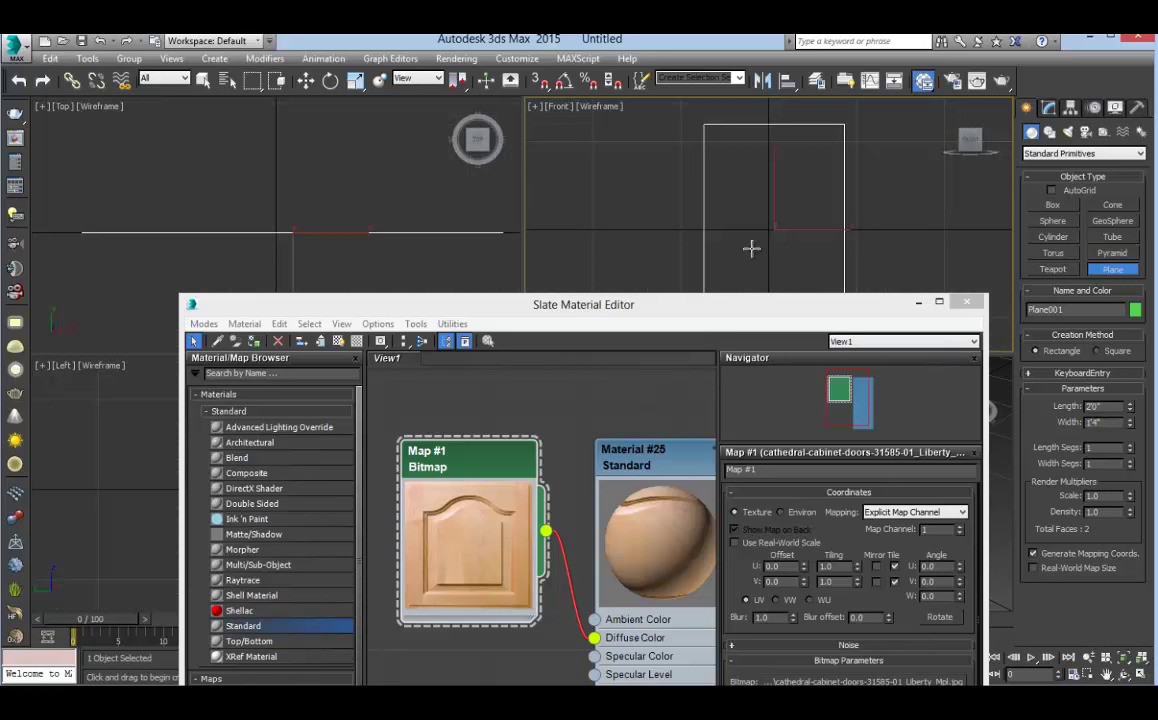
middle_click_drag(765, 223, 728, 206)
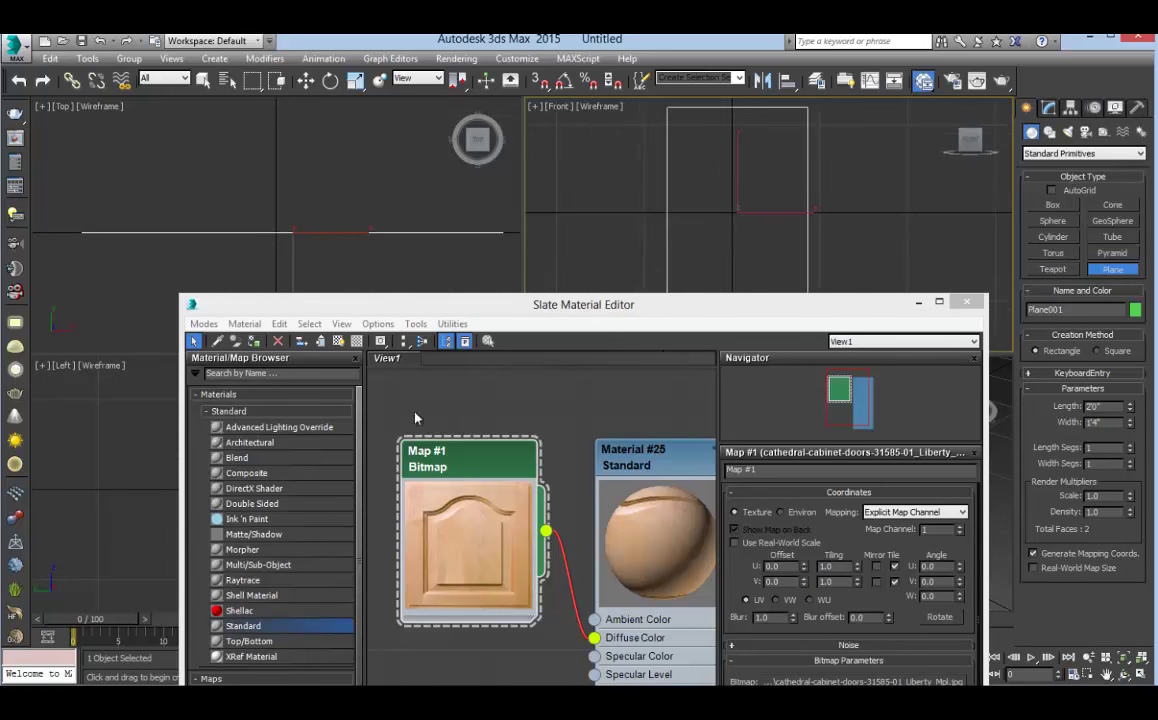
left_click(253, 344)
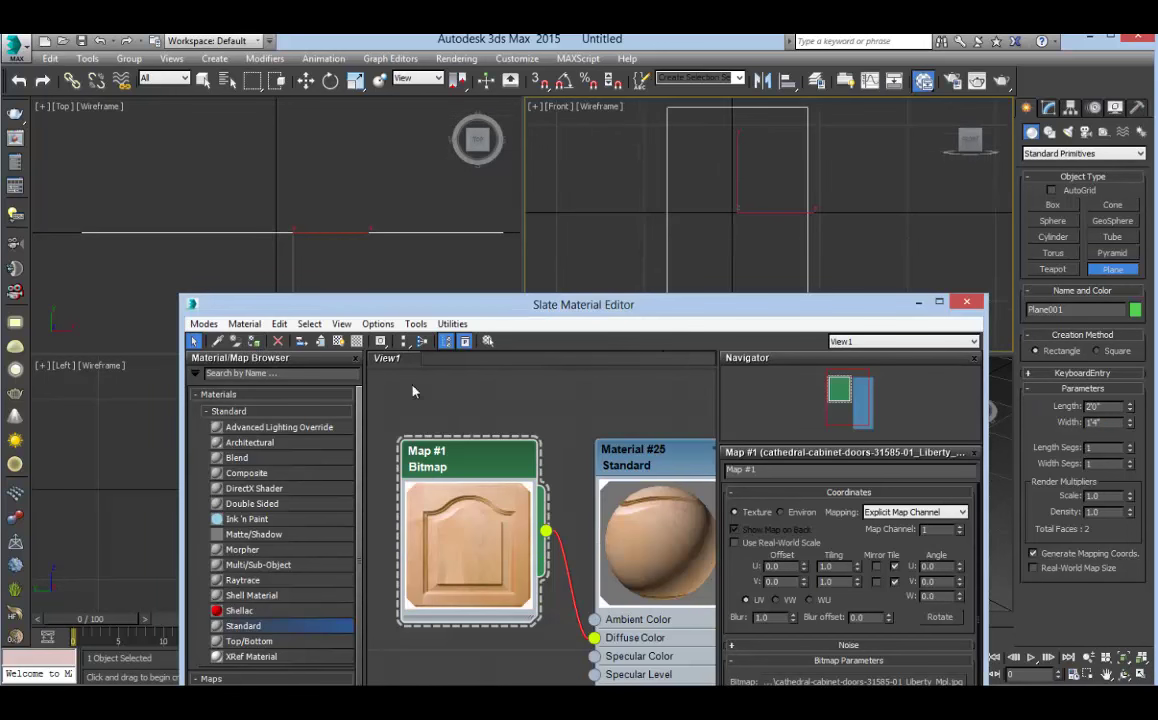
left_click(338, 341)
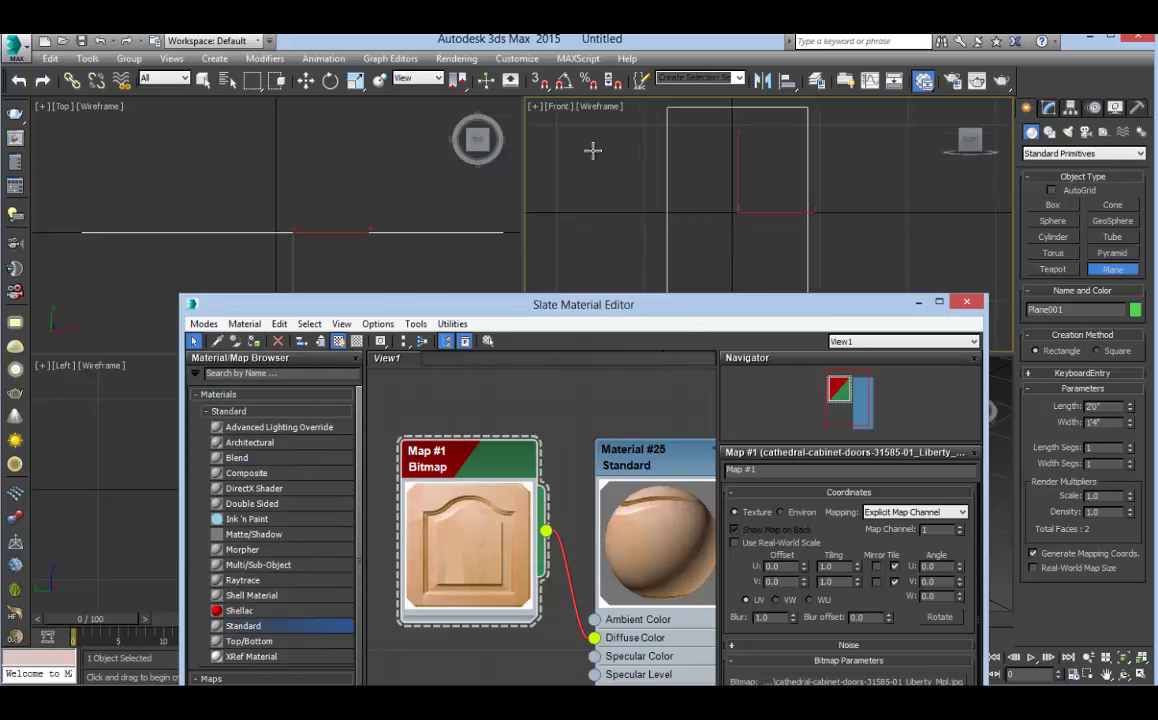
right_click(598, 113)
left_click(598, 107)
left_click(633, 142)
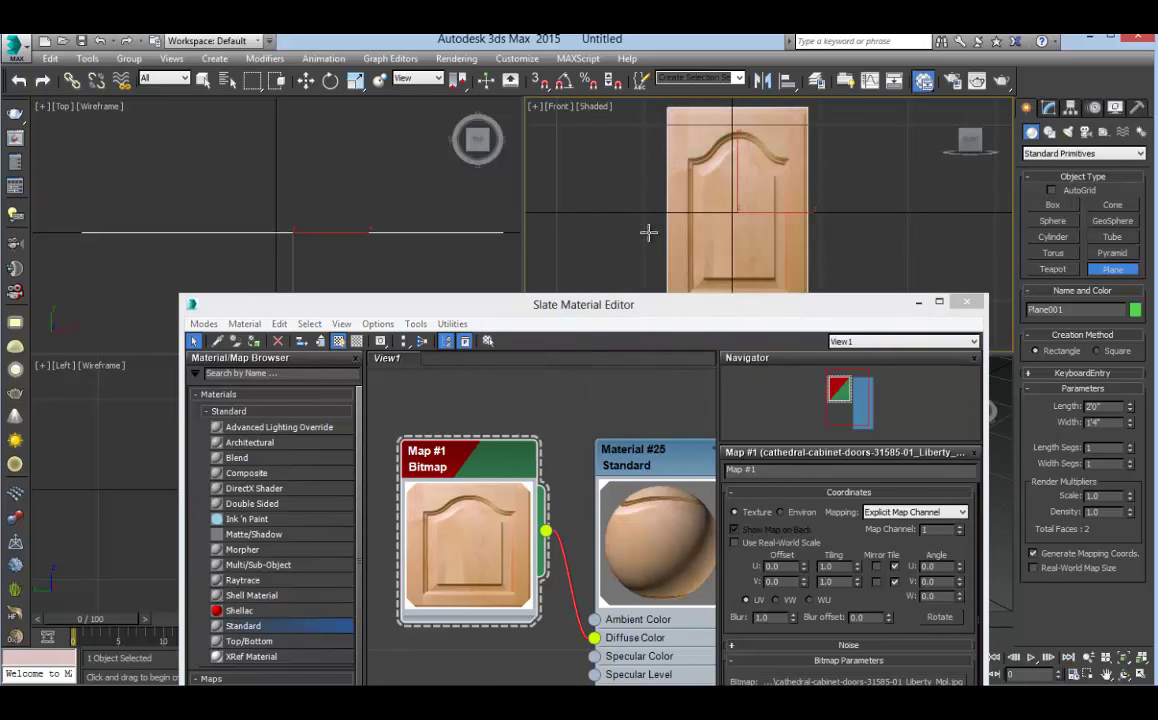
left_click(967, 302)
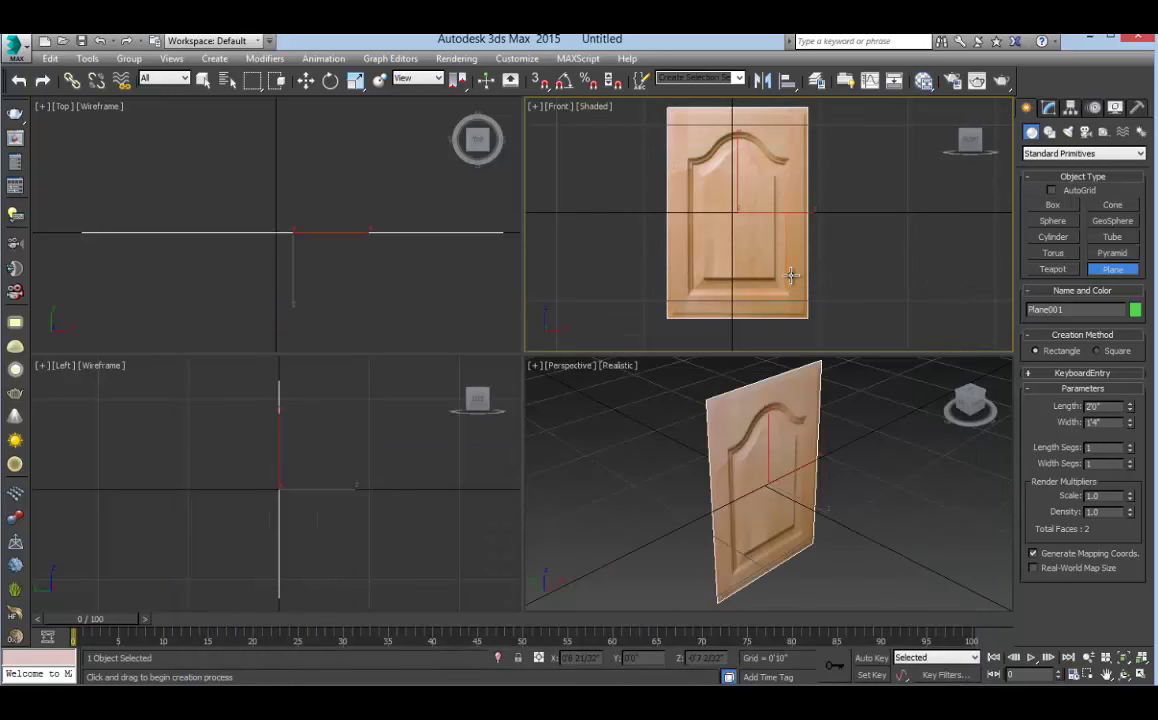
In the maximized Front view, draw a square plane about 2 5/32" wide spanning the right stile near the door's bottom corner
right_click(644, 252)
left_click(644, 252)
key("alt+w")
left_click(1053, 205)
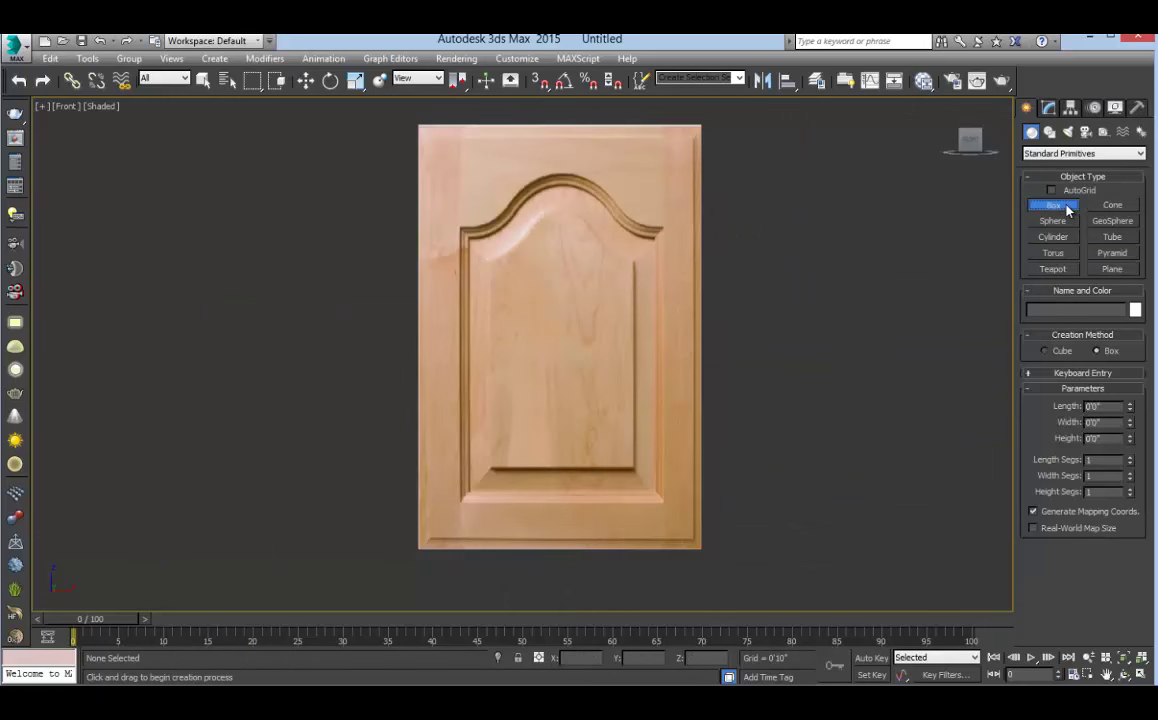
left_click(1110, 269)
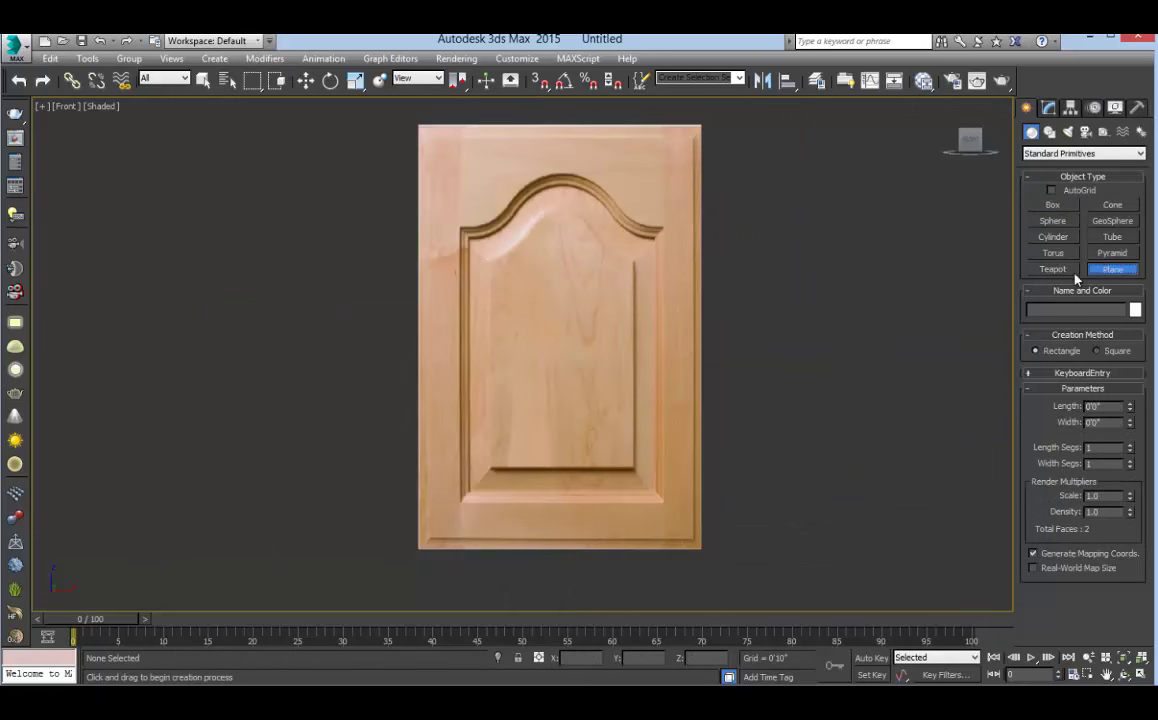
left_click_drag(664, 502, 700, 477)
key("w")
middle_click_drag(665, 531, 605, 453)
scroll(605, 453, "up", 5)
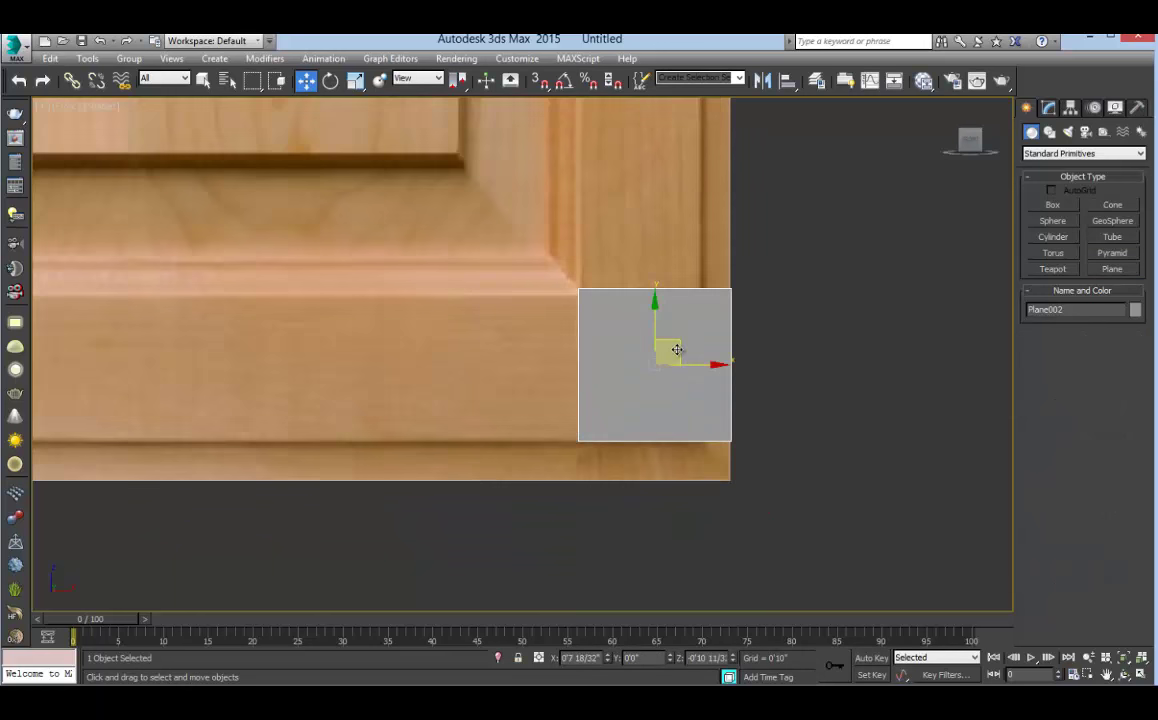
Shorten the door plane to 1'9 22/32" and align the small square with its lower right corner
left_click_drag(677, 354, 678, 361)
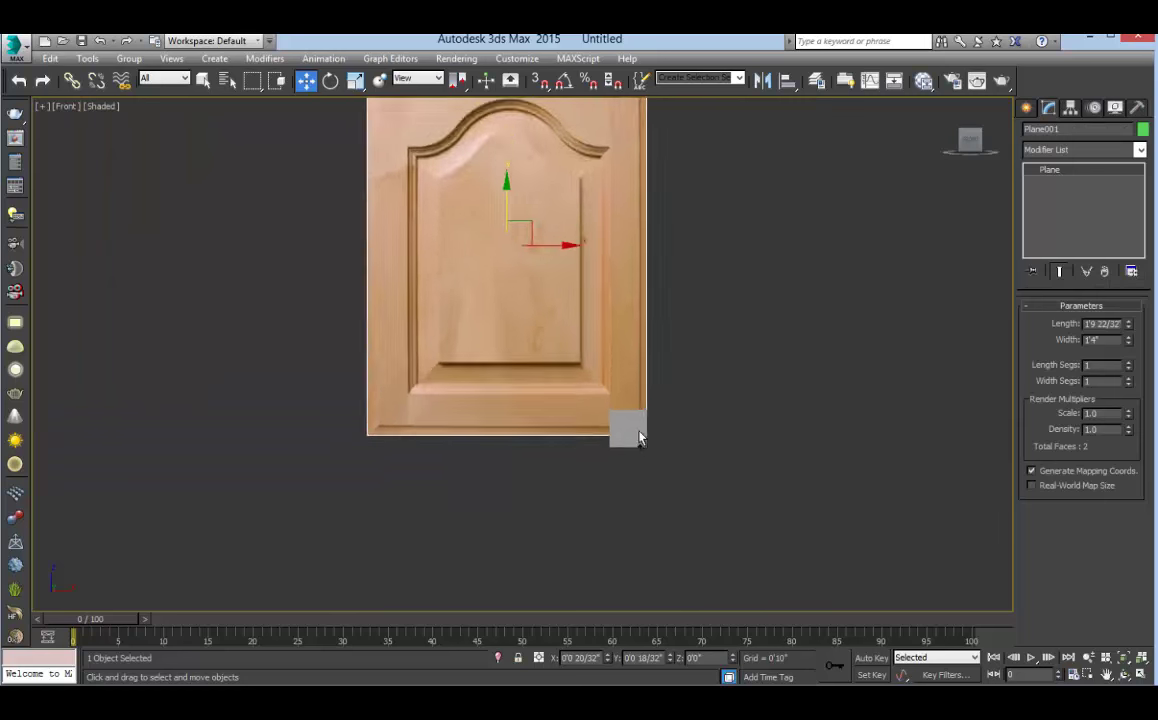
scroll(626, 418, "up", 3)
left_click(628, 418)
left_click_drag(634, 382, 633, 365)
scroll(607, 403, "up", 3)
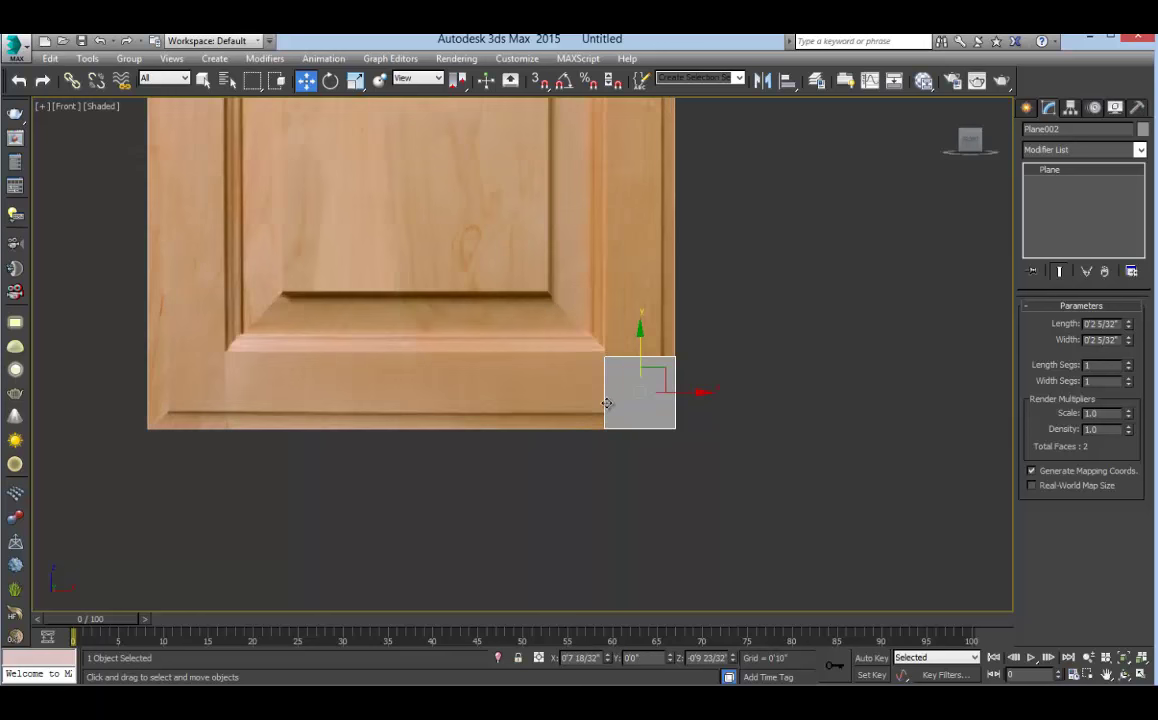
middle_click_drag(514, 401, 675, 425)
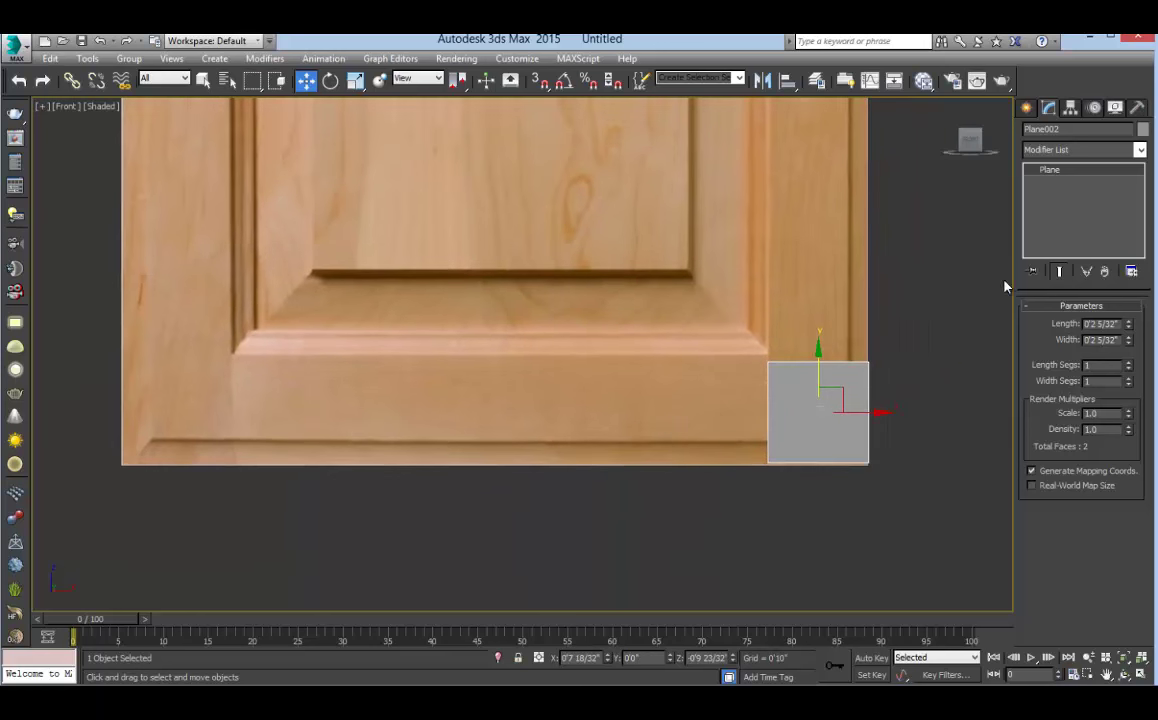
Reduce the door plane's length further until the bottom rail matches the square's height, moving the square back to the corner
left_click(843, 322)
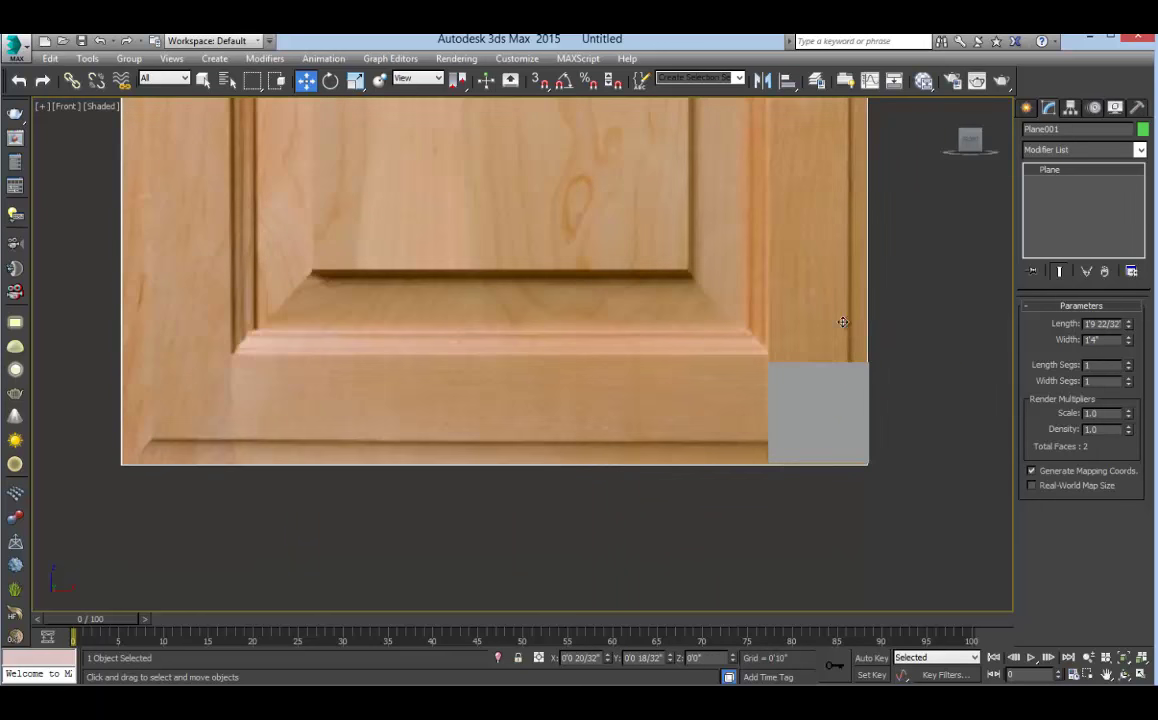
left_click(1128, 321)
left_click(1128, 321)
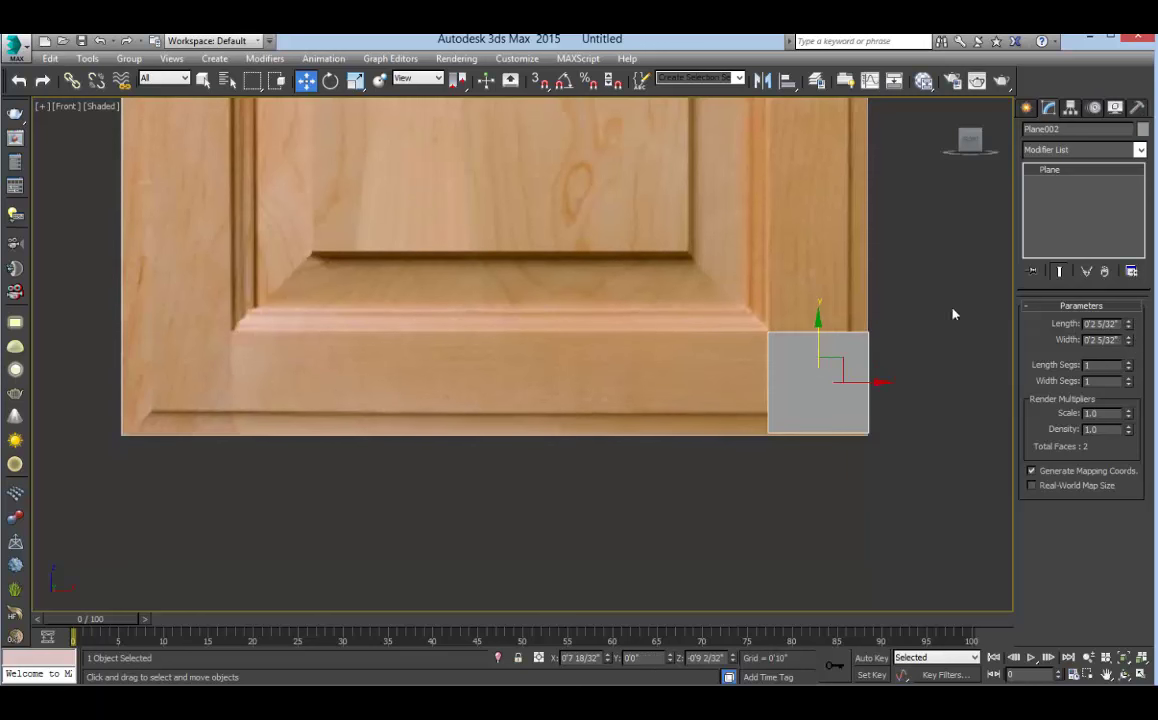
left_click(771, 268)
left_click(1129, 327)
left_click(807, 385)
left_click_drag(820, 347, 820, 339)
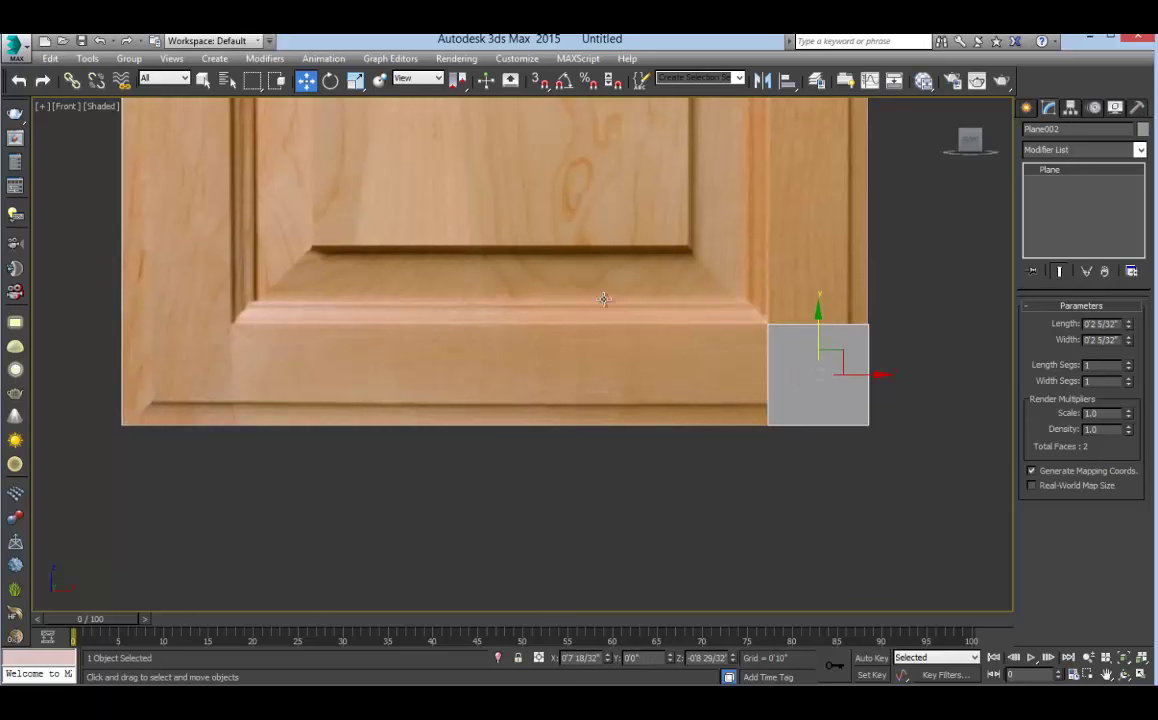
Add a second Standard material and connect the profile_rPanel.gif bitmap to its Diffuse Color
middle_click_drag(605, 302, 603, 362)
scroll(603, 362, "down", 5)
middle_click_drag(586, 250, 551, 390)
left_click(777, 147)
key("alt+w")
key("m")
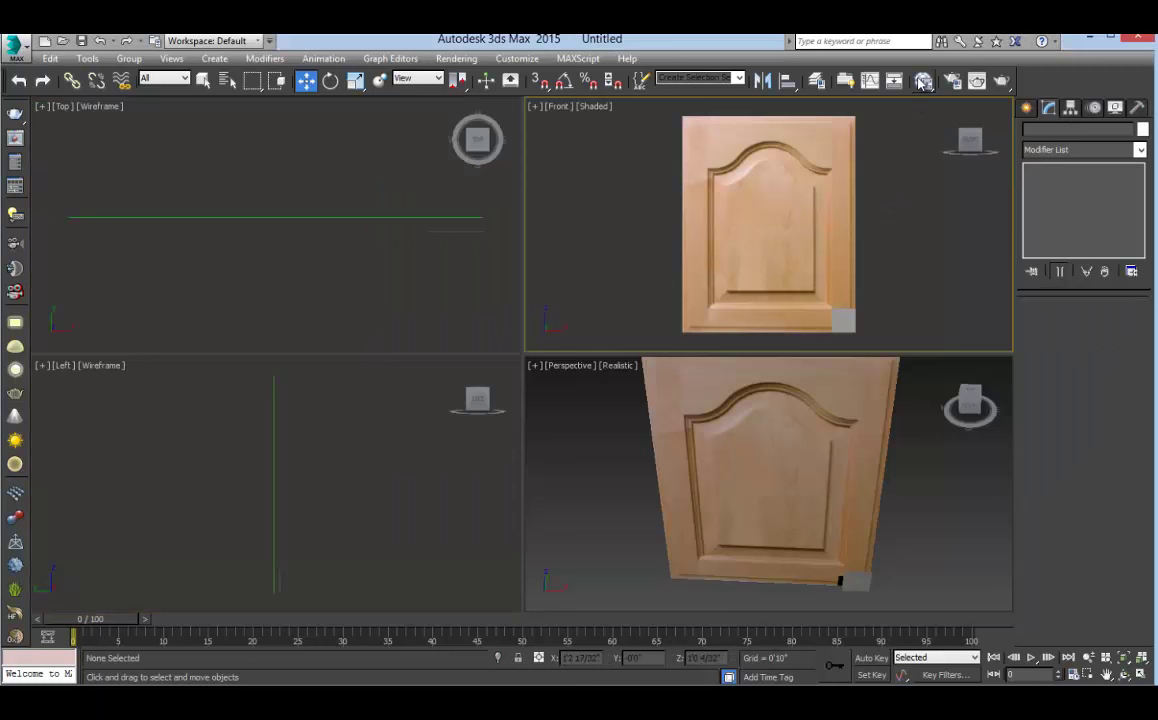
left_click_drag(322, 452, 703, 476)
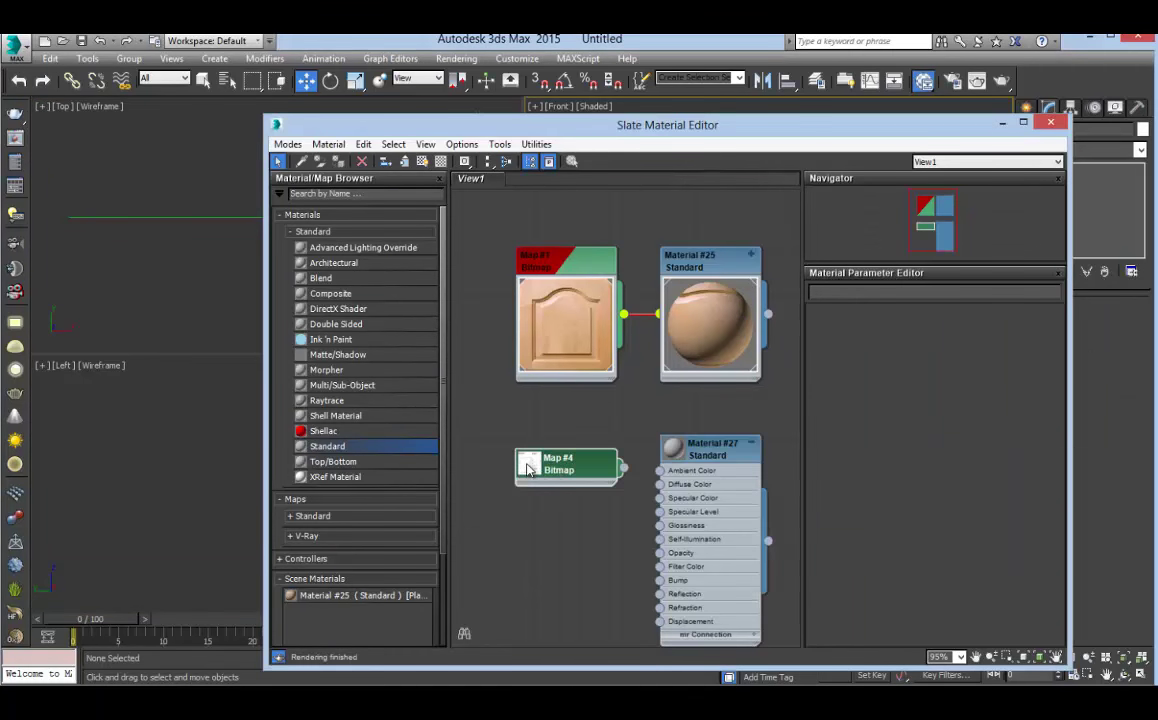
double_click(528, 466)
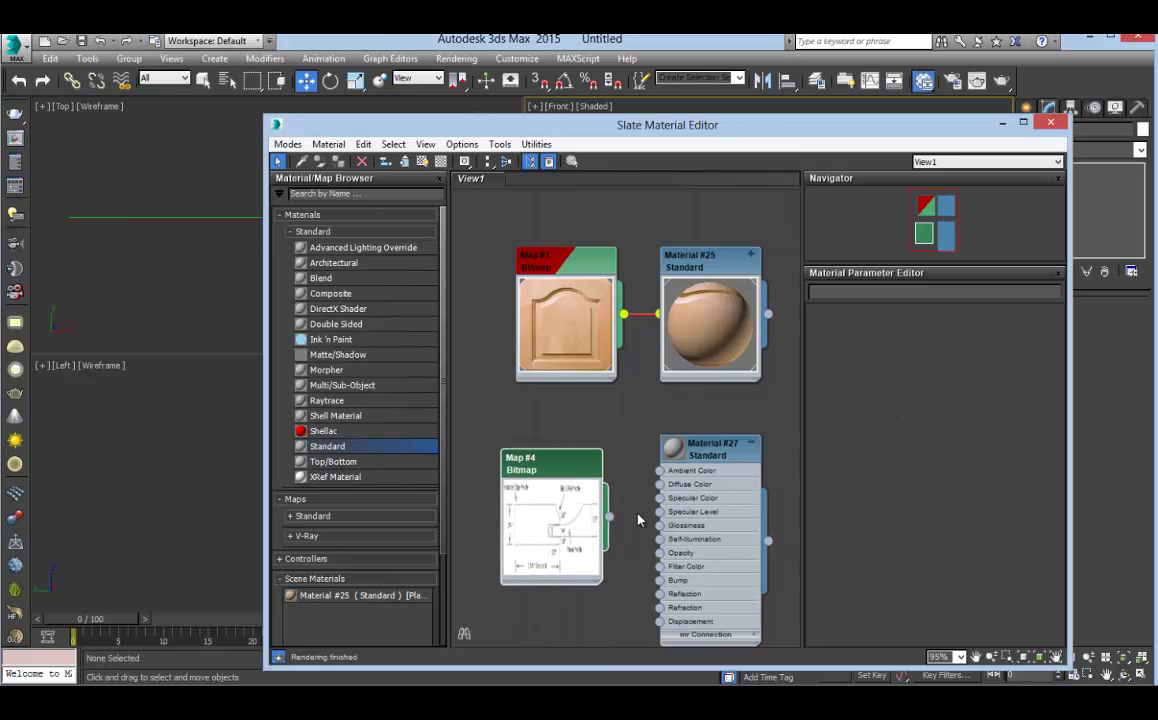
left_click_drag(609, 517, 661, 486)
Crop the profile bitmap to the stile-and-rail and panel profile curves (U 0.522, V 0.254, W 0.345, H 0.43) and apply the crop
double_click(596, 488)
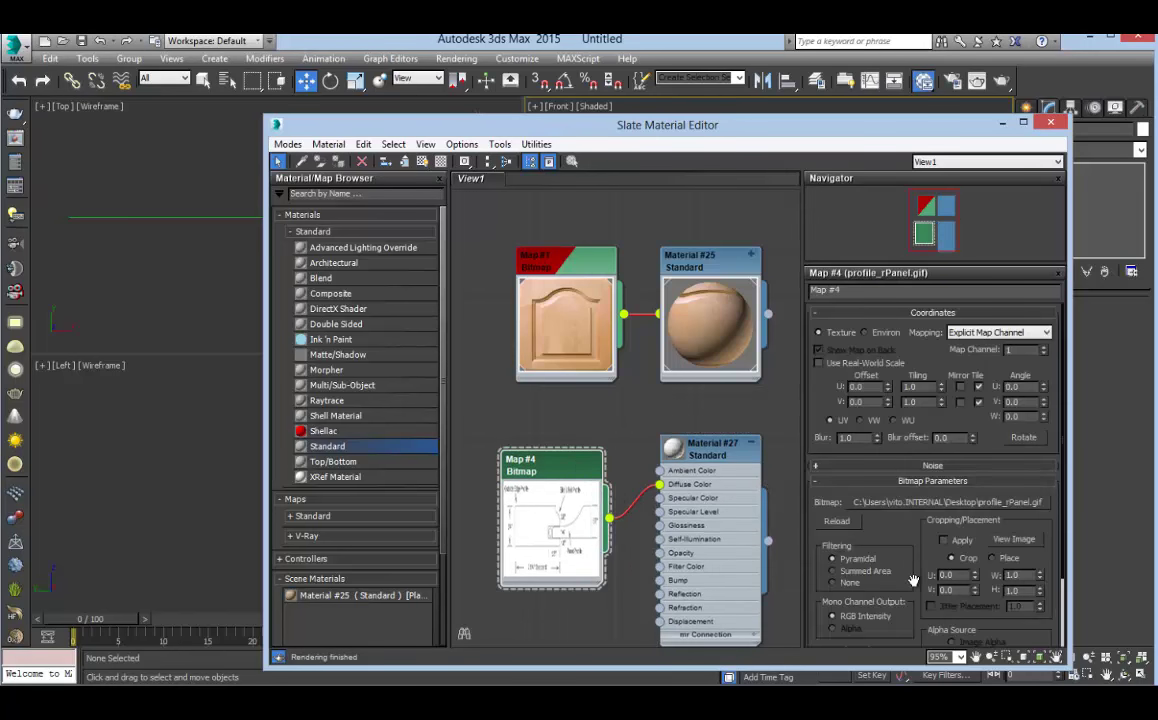
left_click(1013, 539)
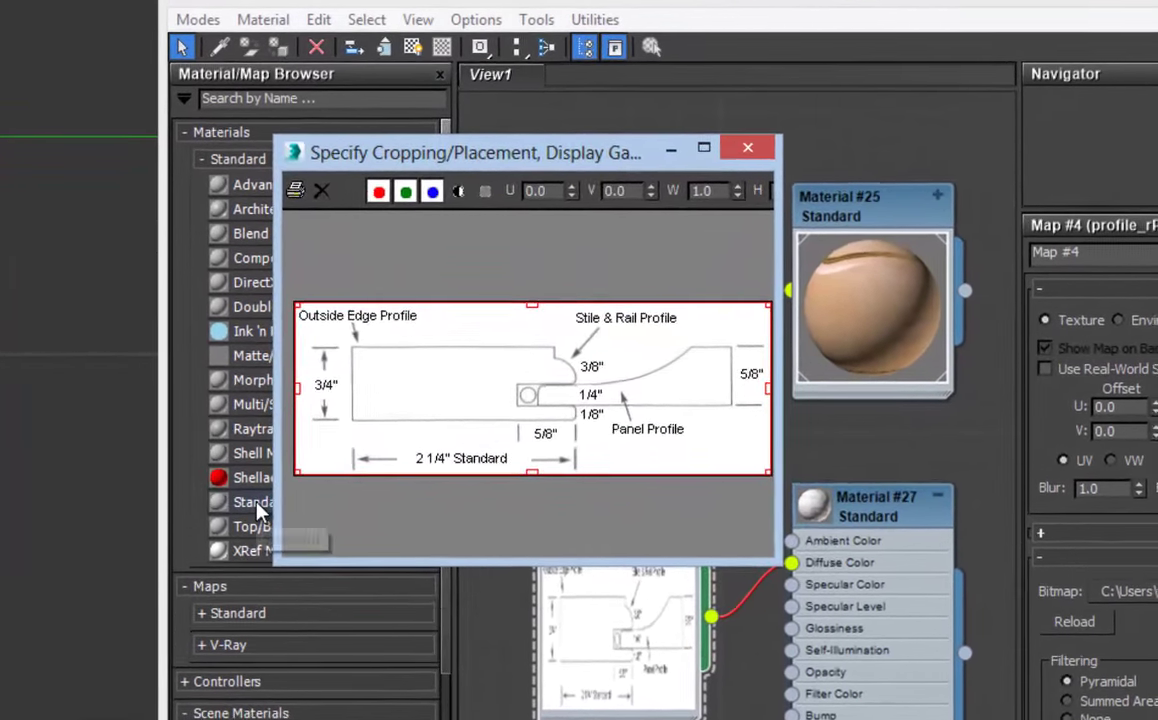
left_click_drag(560, 172, 615, 212)
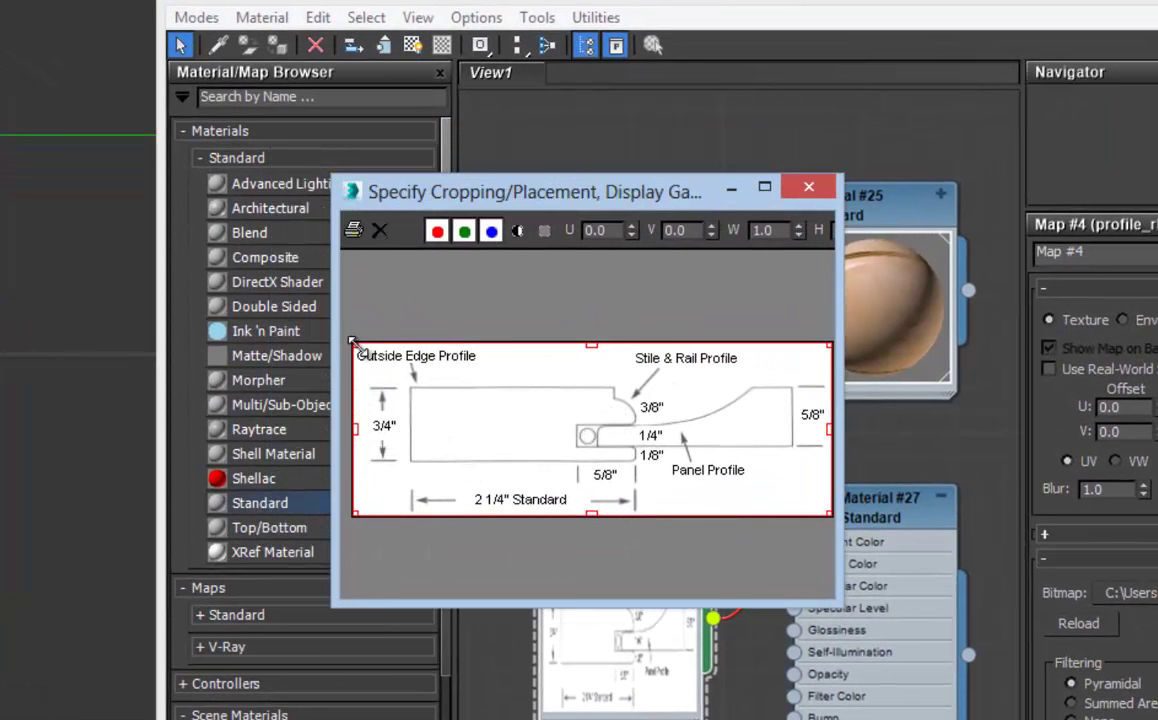
left_click_drag(352, 341, 602, 387)
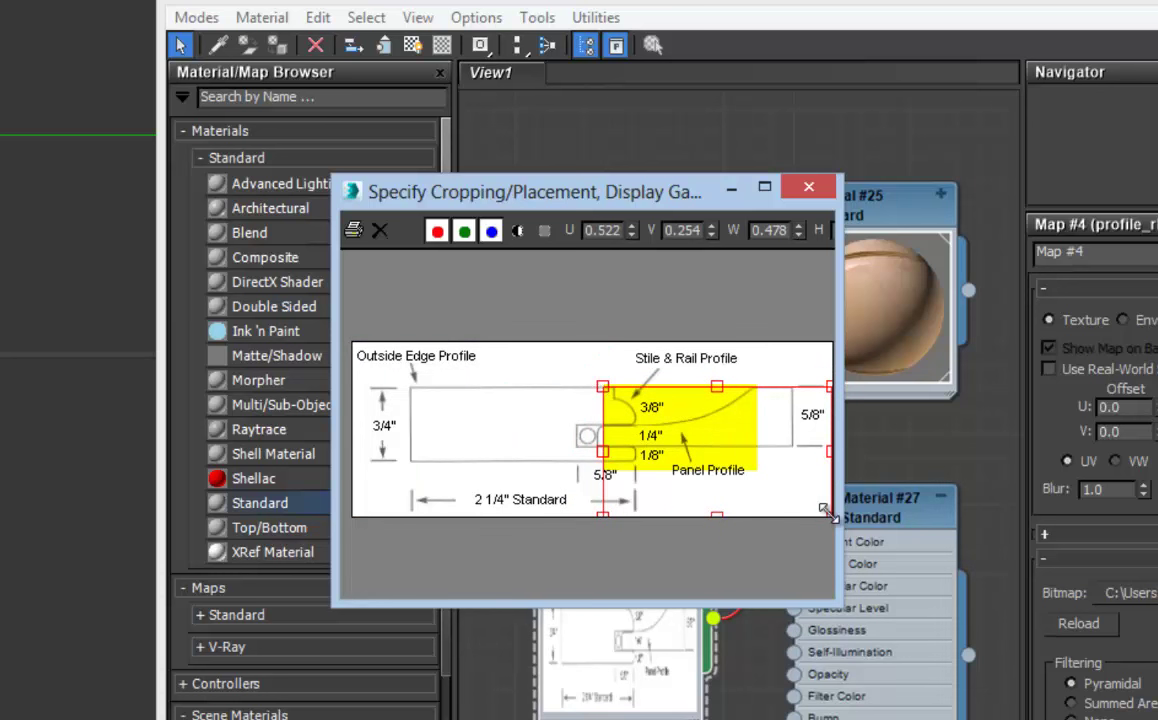
left_click_drag(824, 510, 768, 460)
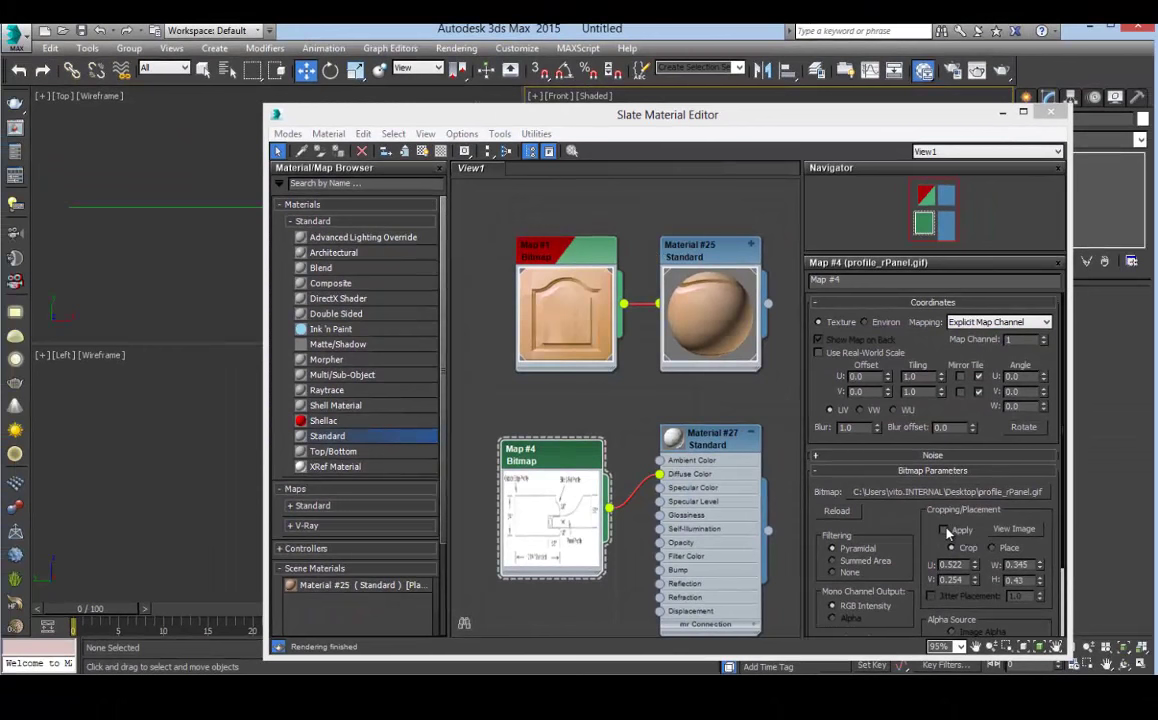
left_click(944, 530)
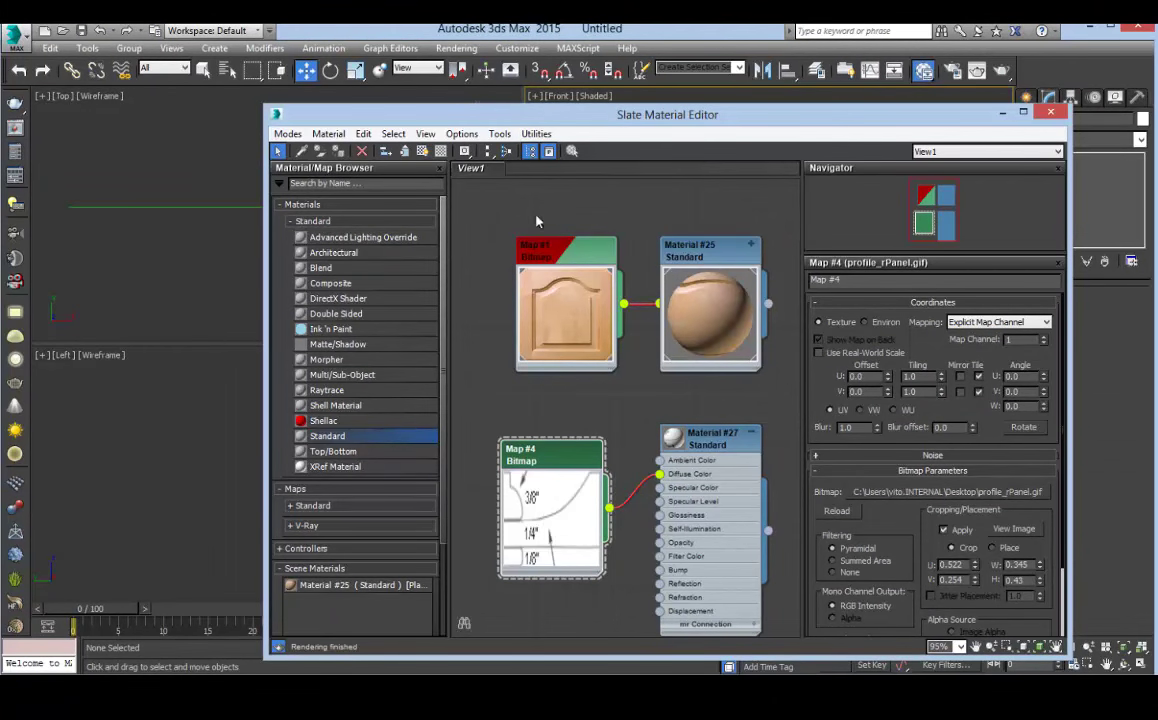
Create a box in the Top view in front of the door plane, 0'0 24/32" long and 0'3 14/32" high
left_click_drag(541, 120, 604, 425)
left_click(1027, 98)
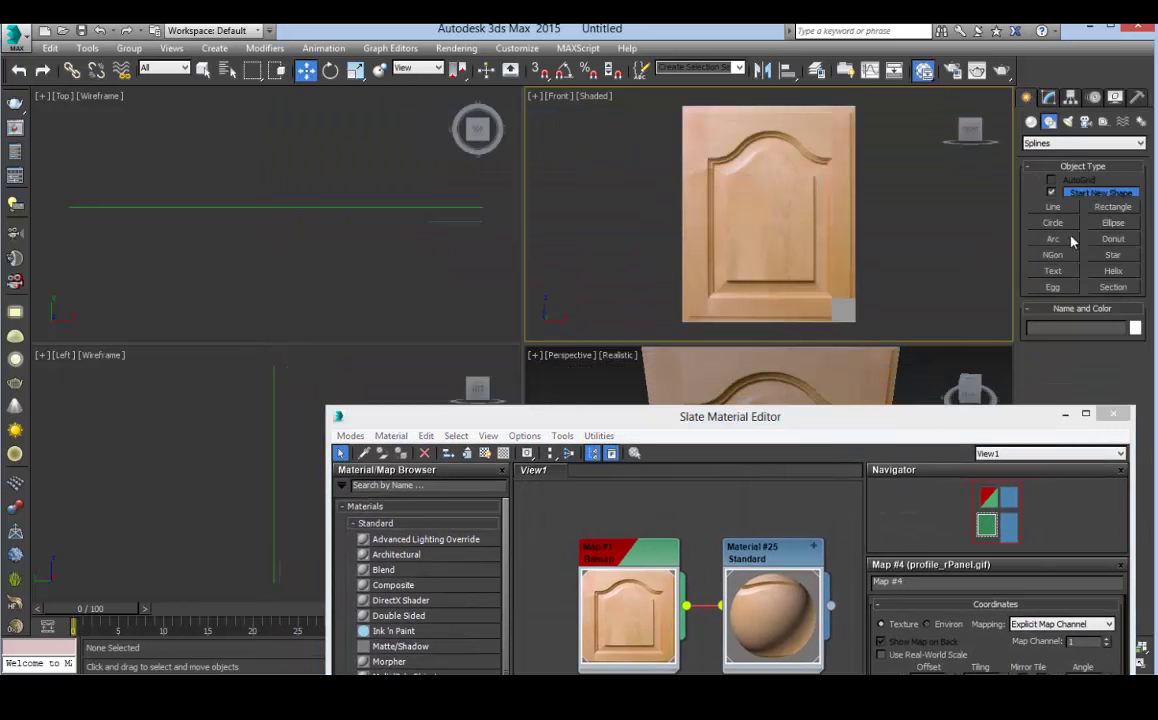
left_click(1031, 121)
left_click(1053, 194)
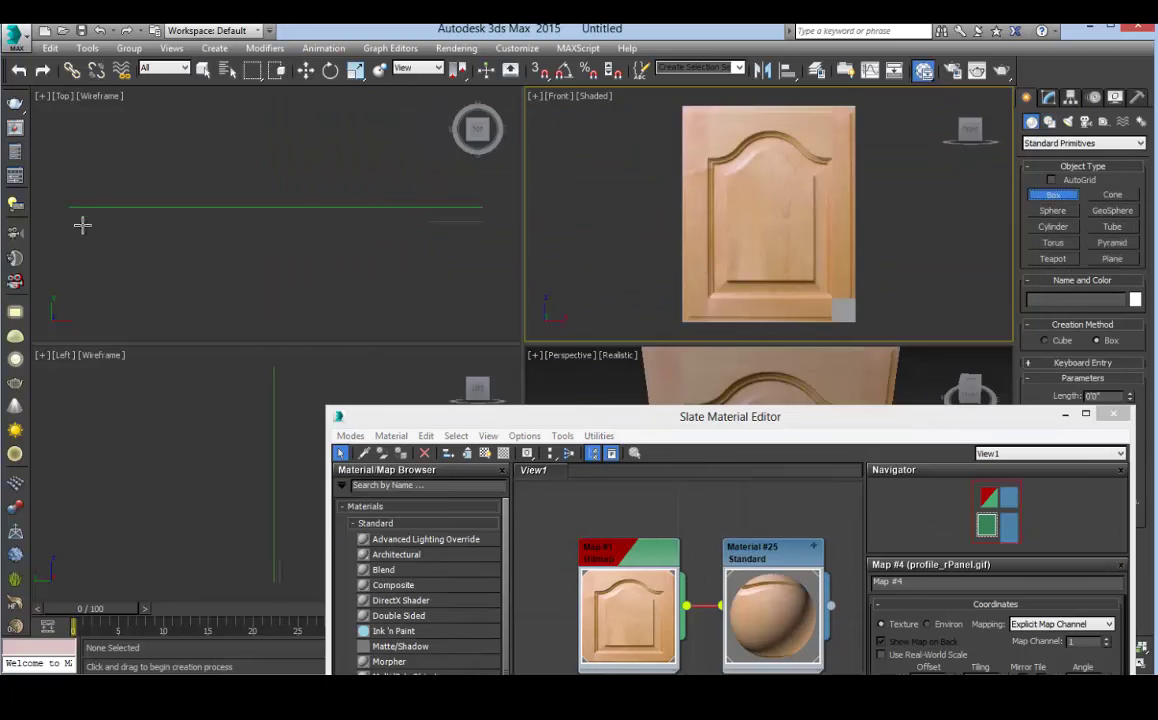
left_click_drag(72, 201, 147, 220)
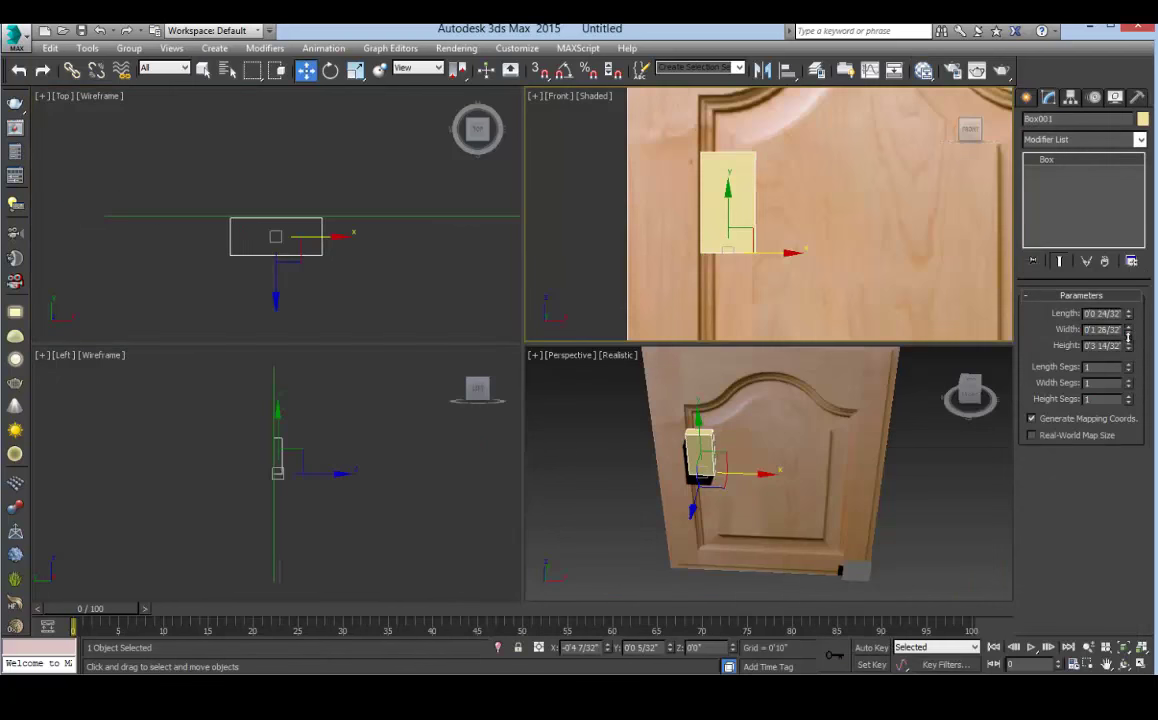
Set the box's width to 0'1 24/32", align it with the door's left molding and bevel, and shift it back through the door plane
left_click_drag(1128, 337, 1130, 342)
left_click_drag(760, 254, 756, 253)
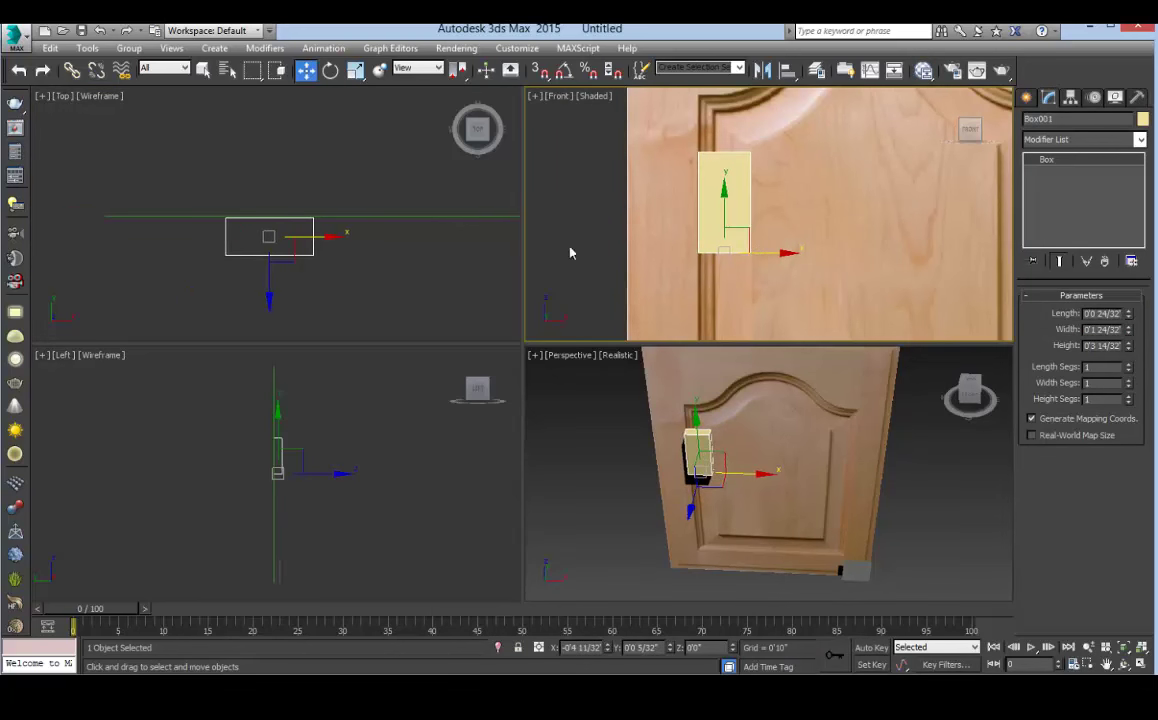
left_click(292, 236)
left_click_drag(272, 202, 268, 197)
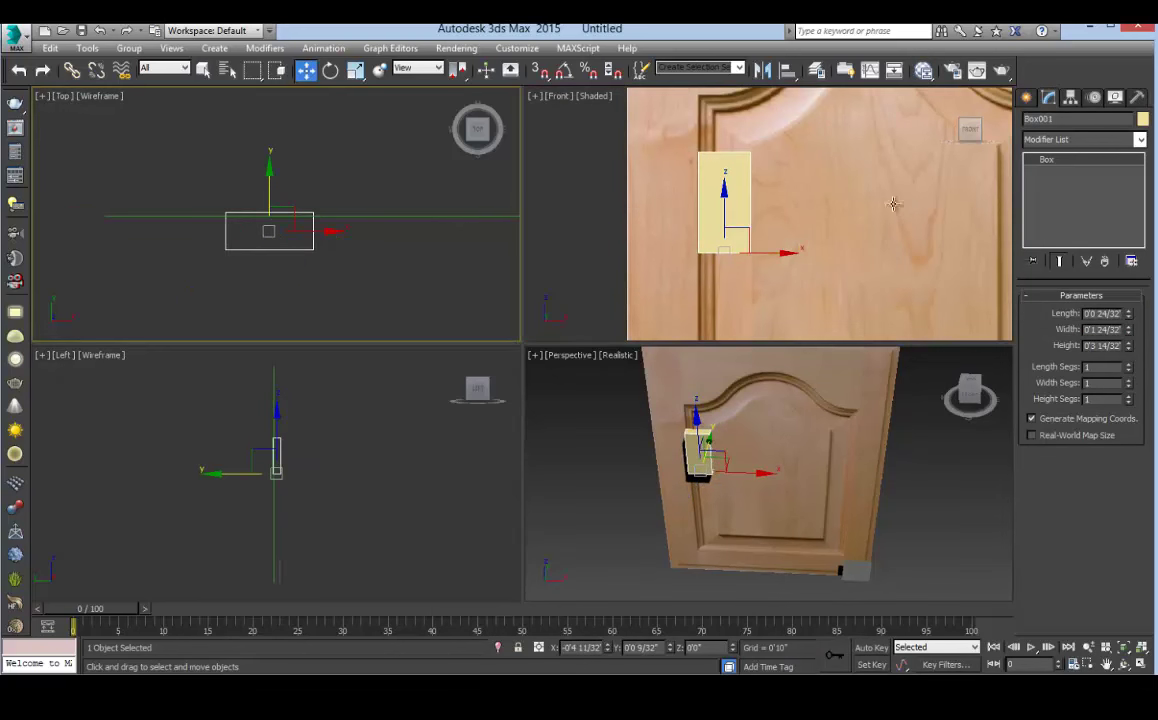
Assign the profile bitmap material to the box, display it in the viewport, and set the Top view to Shaded
left_click(923, 70)
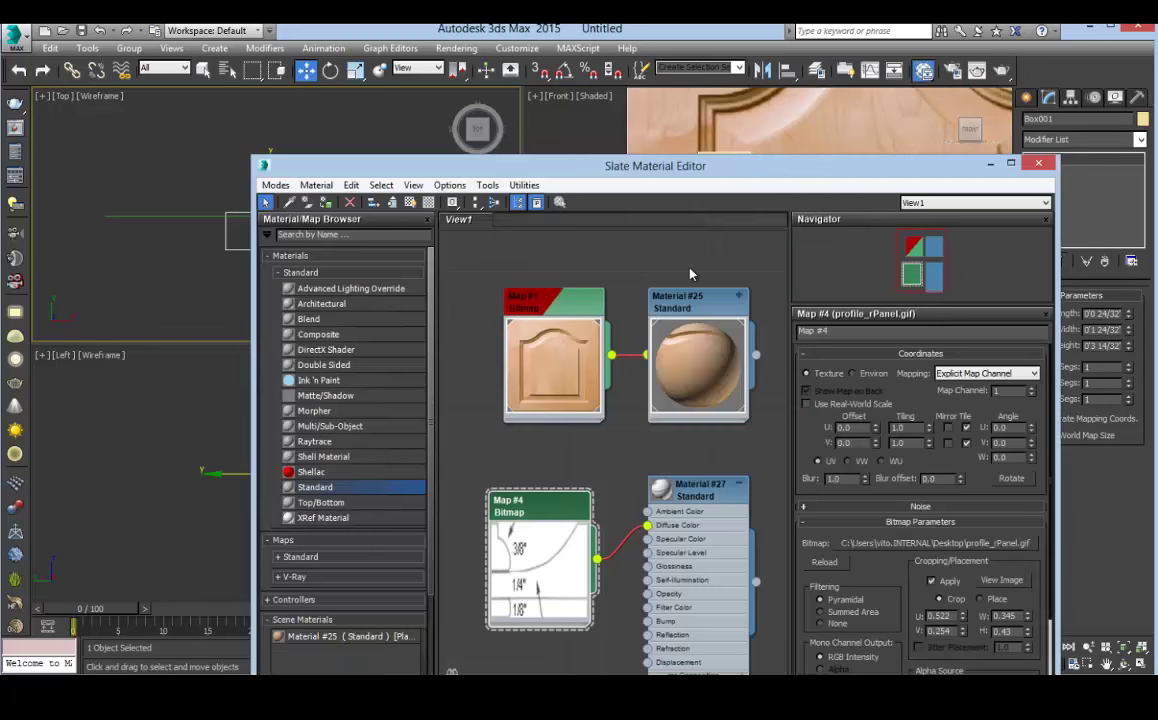
double_click(700, 497)
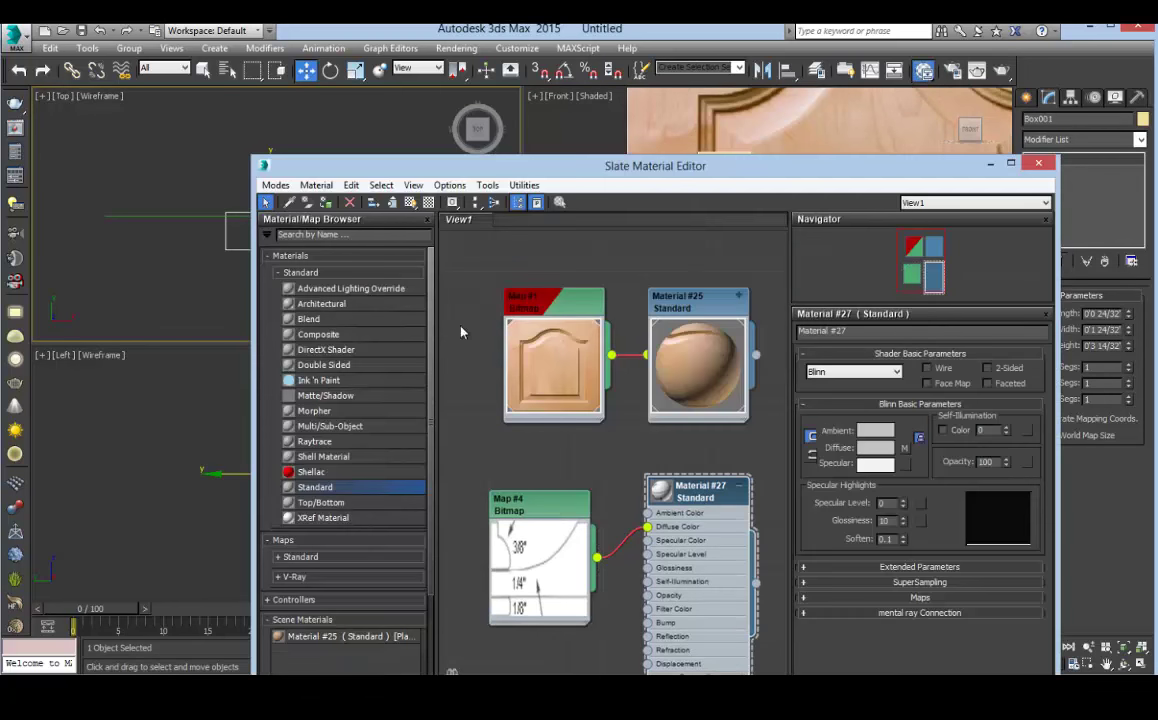
left_click(326, 203)
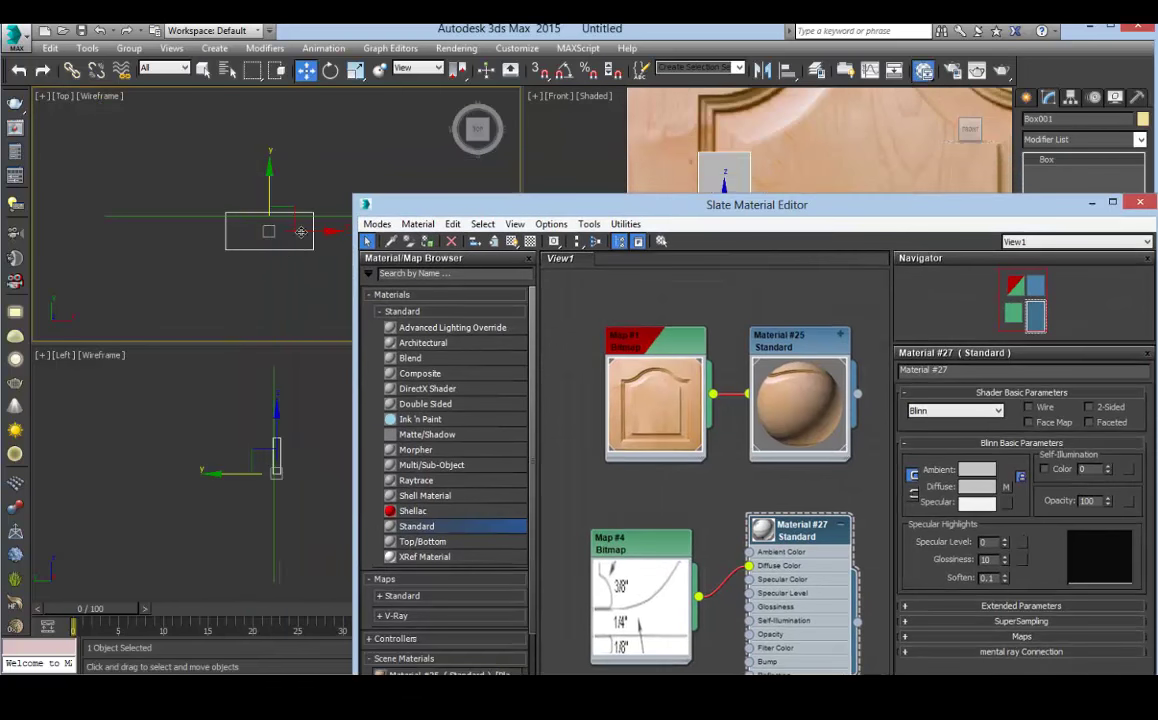
left_click(510, 243)
left_click(100, 96)
left_click(137, 131)
left_click(1139, 203)
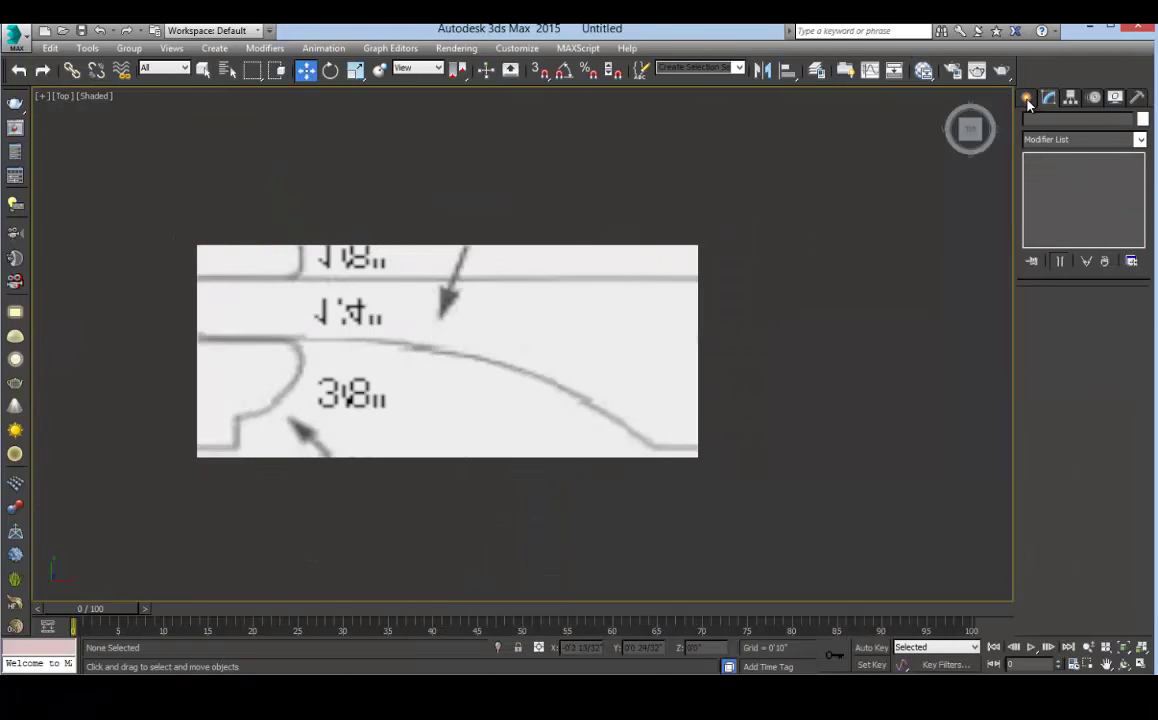
Trace the stile bead and raised-panel curve on the profile image as one Line spline and move it below the image
left_click(1027, 98)
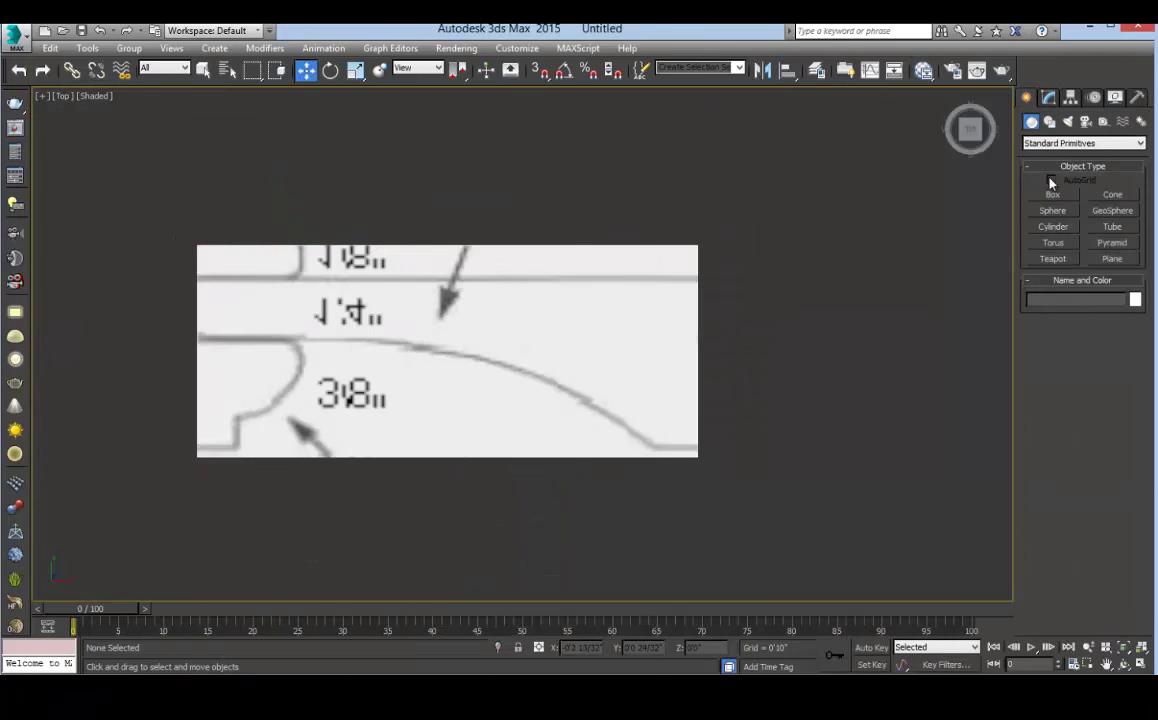
left_click(1049, 121)
left_click(1054, 207)
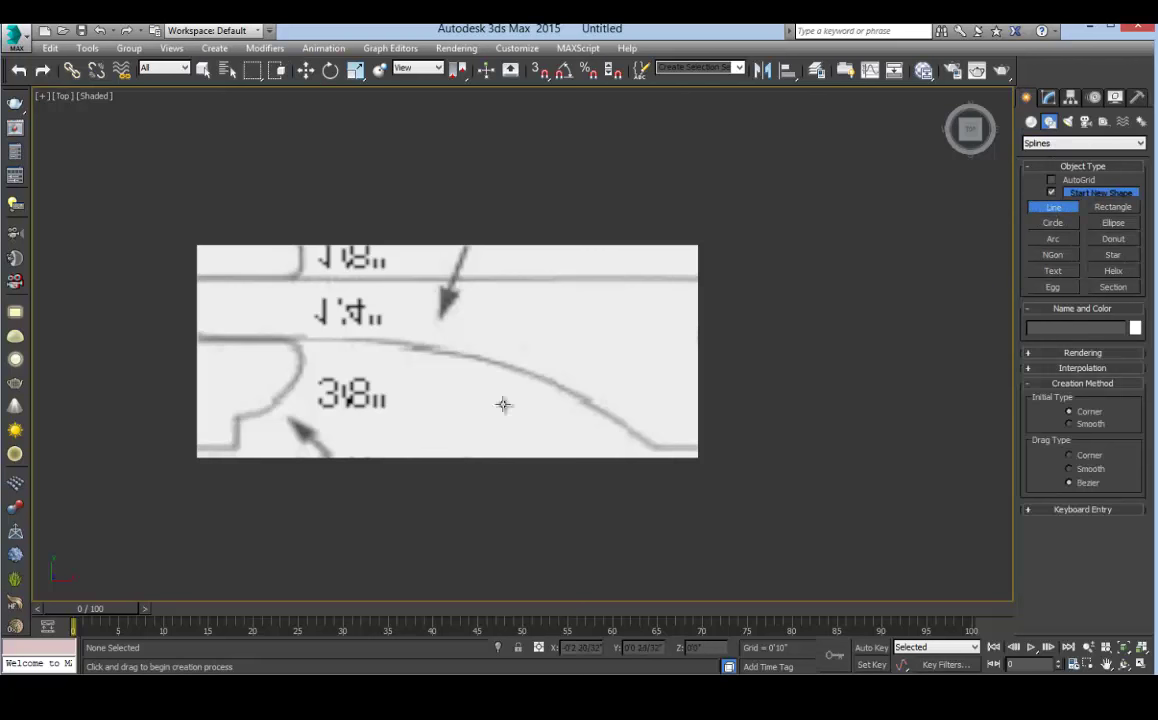
left_click(199, 457)
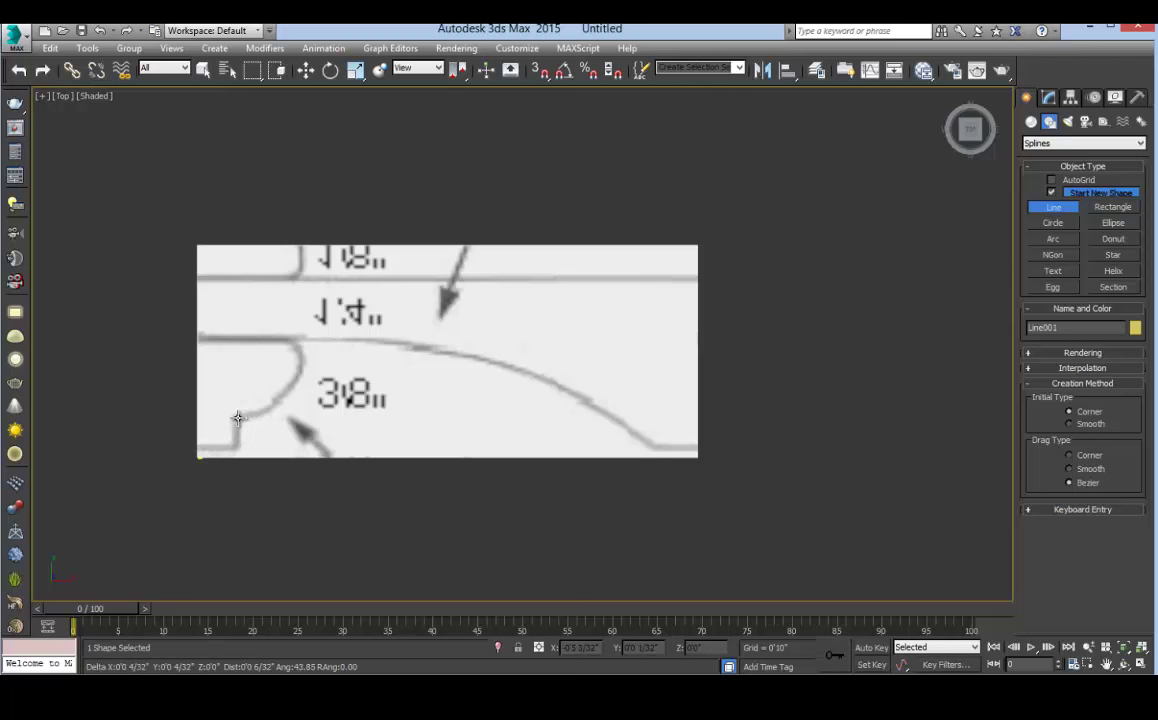
left_click(238, 418)
left_click(272, 413)
left_click(297, 377)
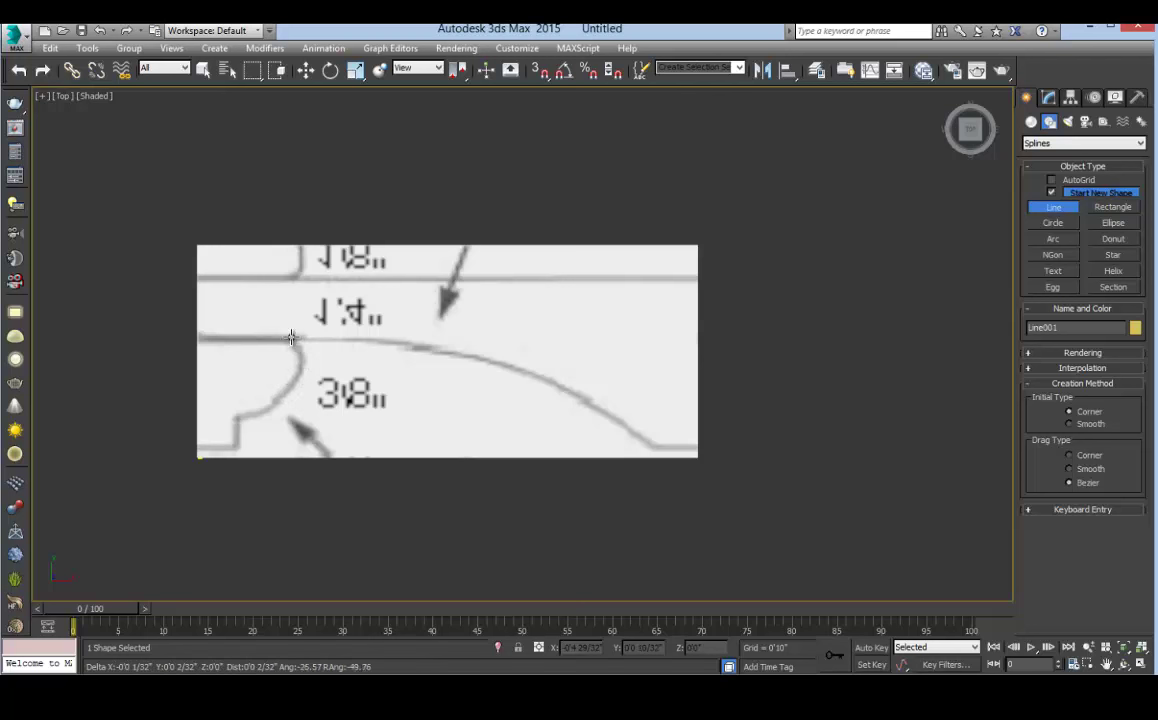
left_click(482, 358)
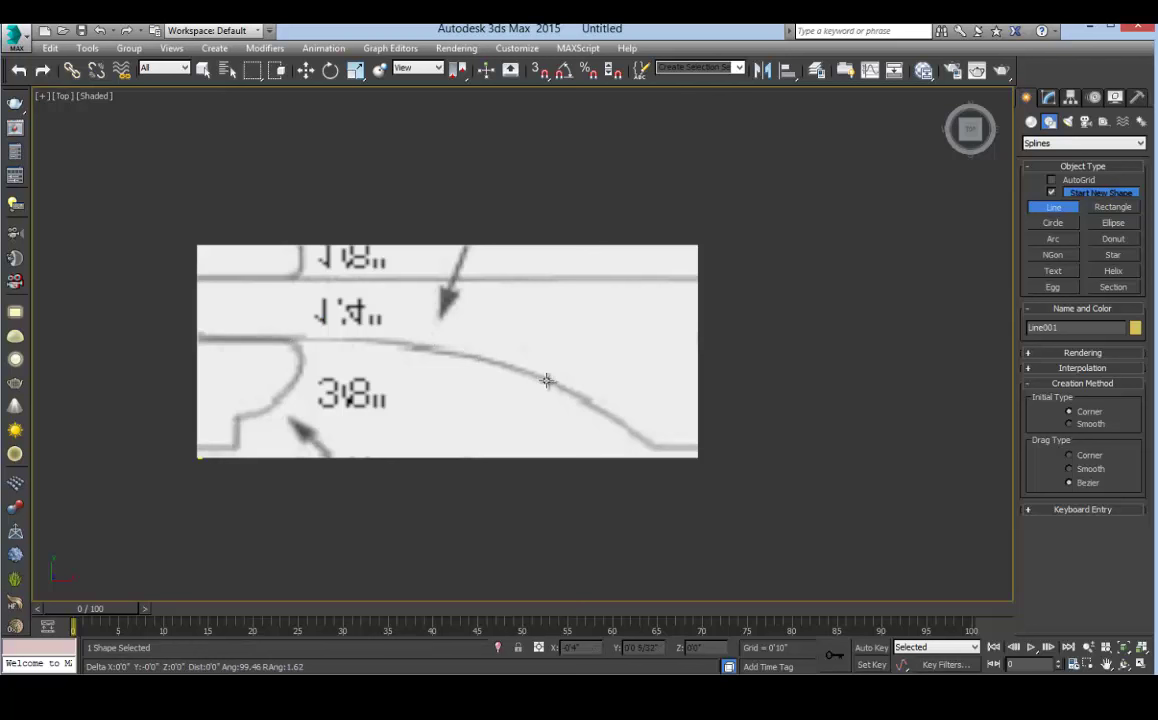
left_click(624, 422)
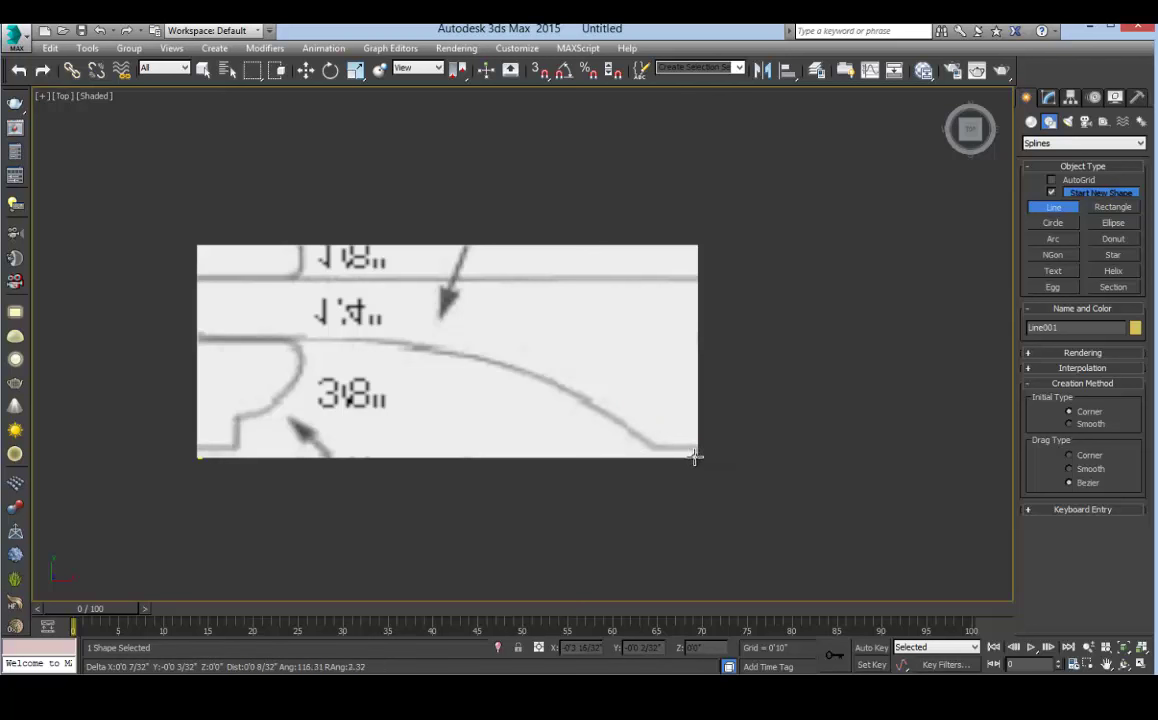
key("w")
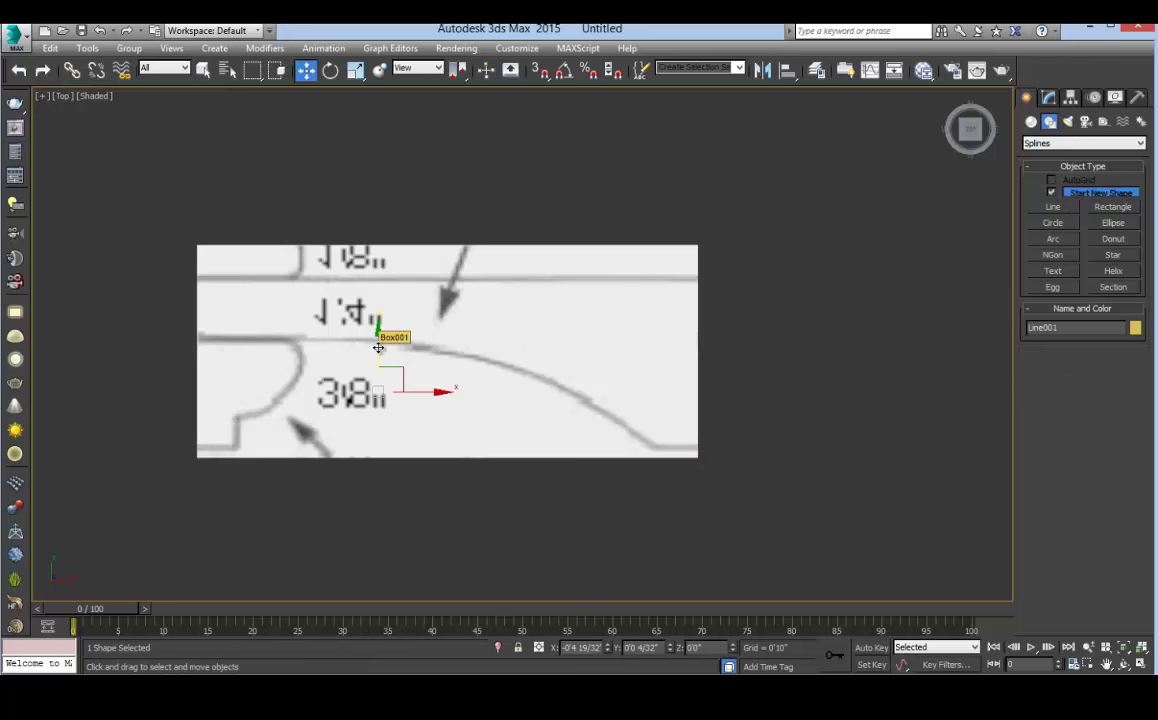
left_click_drag(378, 347, 378, 506)
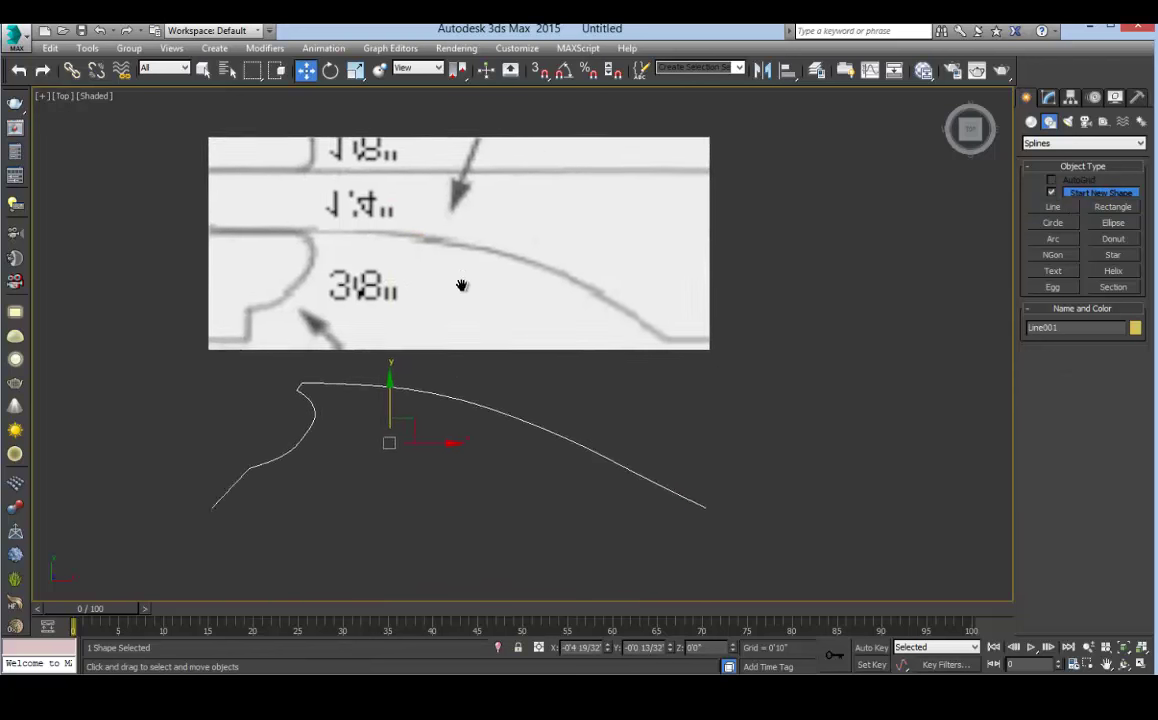
middle_click_drag(464, 270, 475, 214)
Reshape the profile line's panel curve by repositioning its two right-end vertices and adjusting the middle vertex and its Bezier handle
left_click(1048, 99)
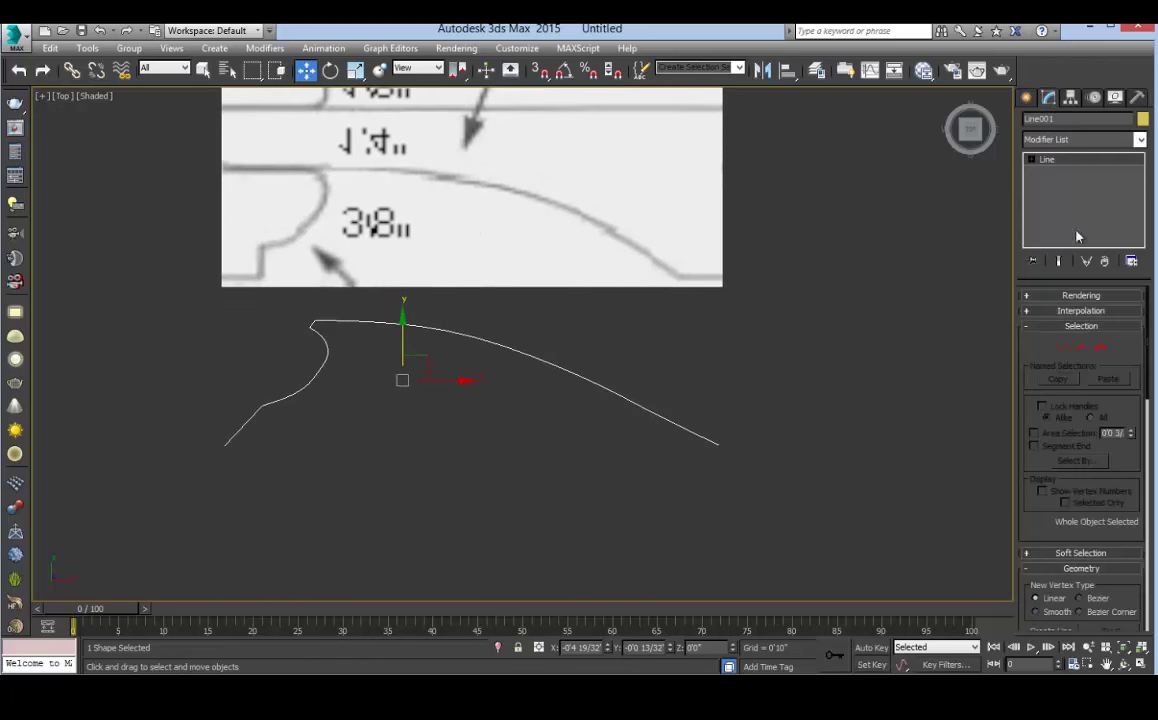
left_click(1063, 347)
left_click(650, 412)
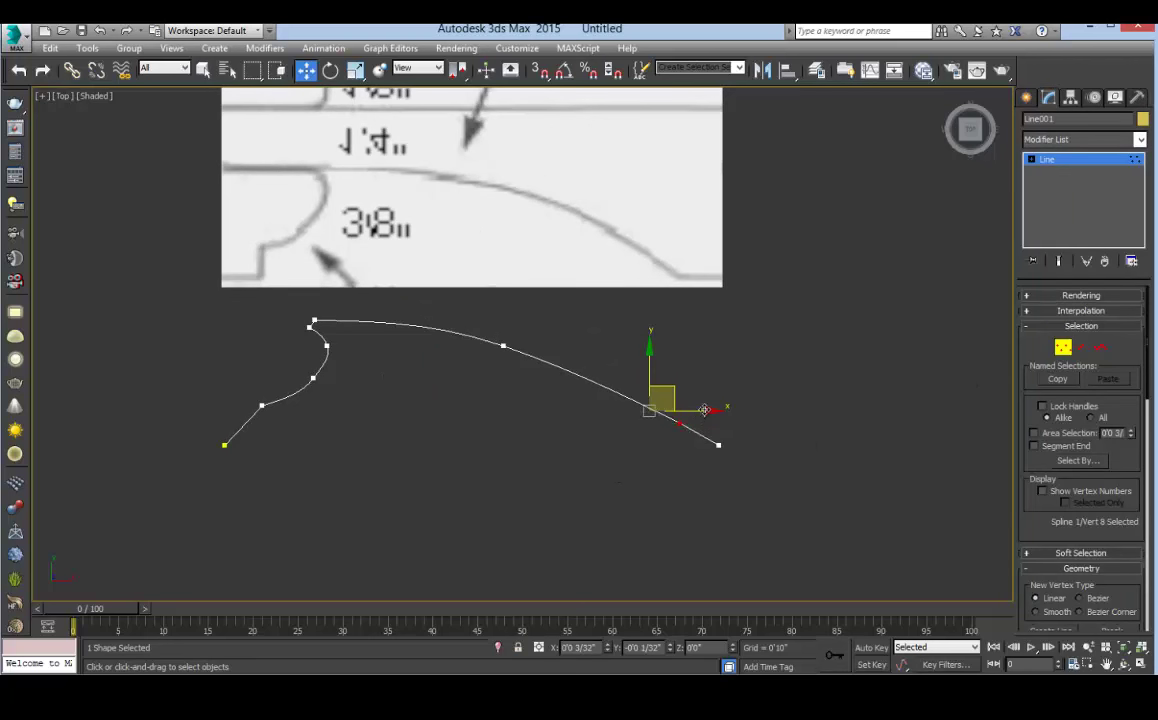
left_click_drag(673, 403, 708, 410)
left_click(718, 445)
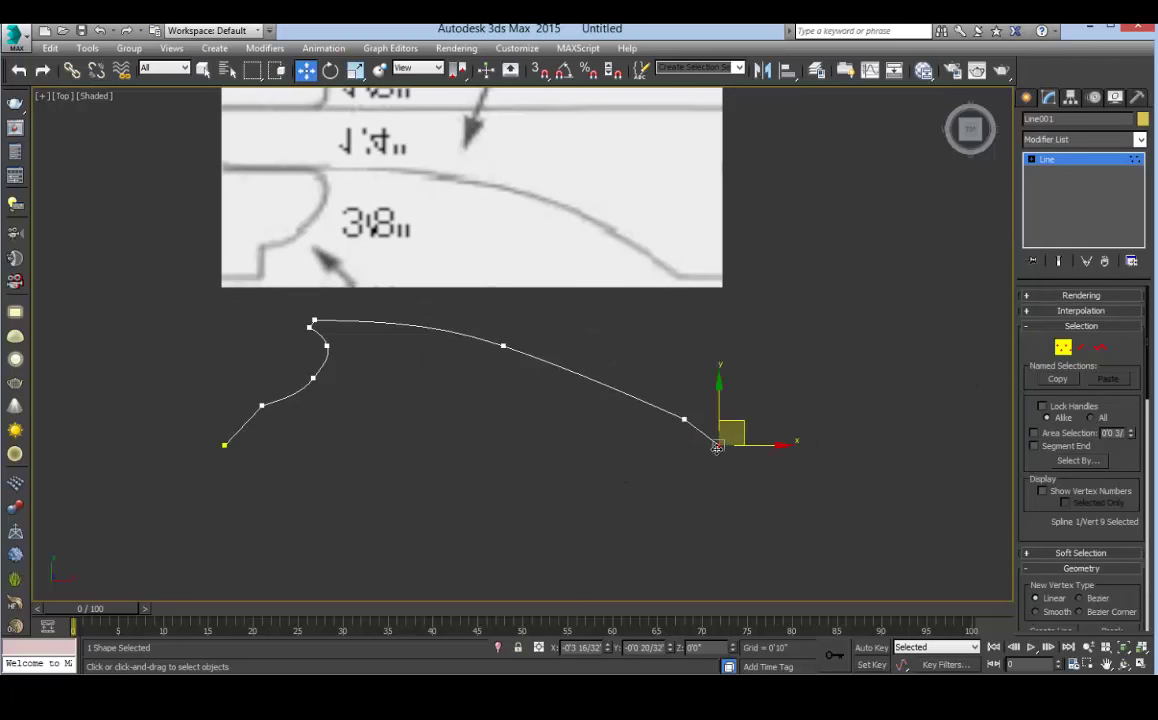
left_click_drag(764, 445, 753, 445)
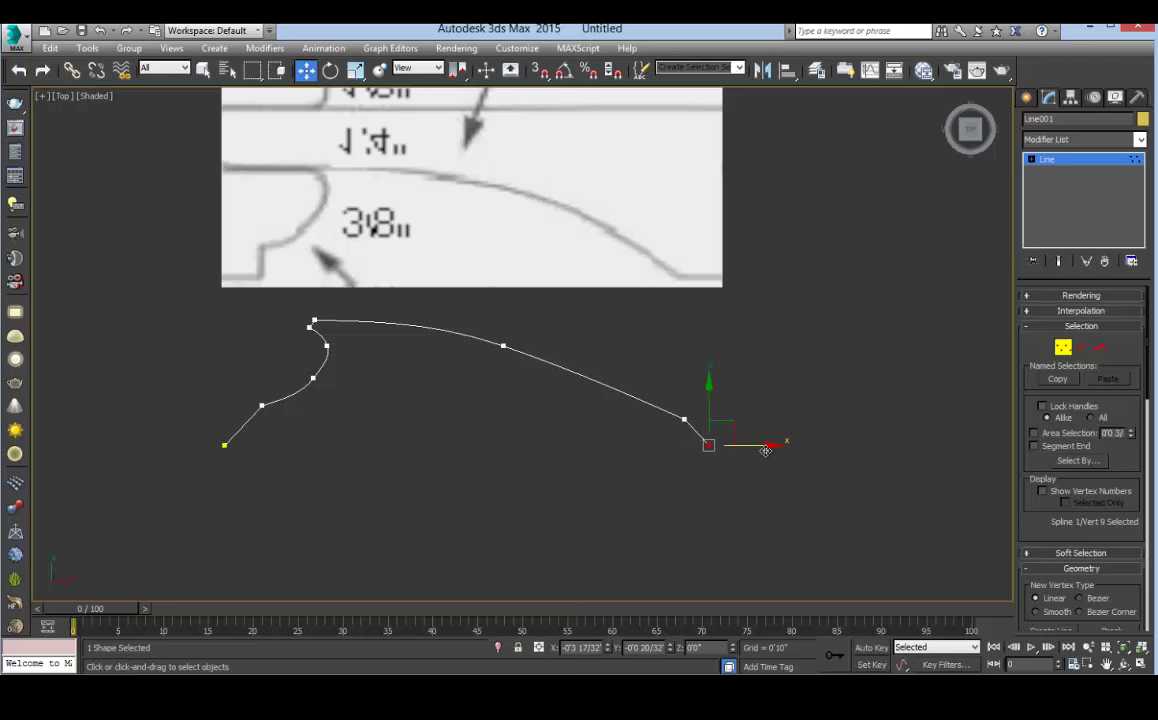
left_click(684, 418)
left_click_drag(697, 407, 686, 393)
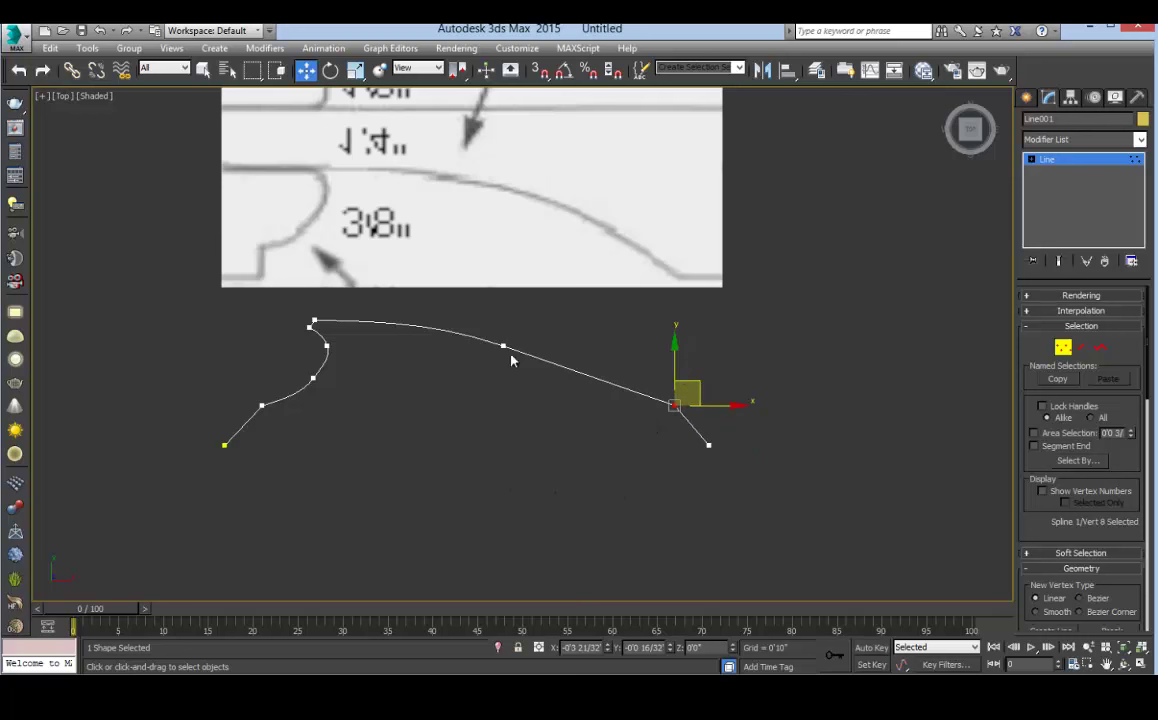
left_click(505, 344)
left_click_drag(558, 364, 581, 358)
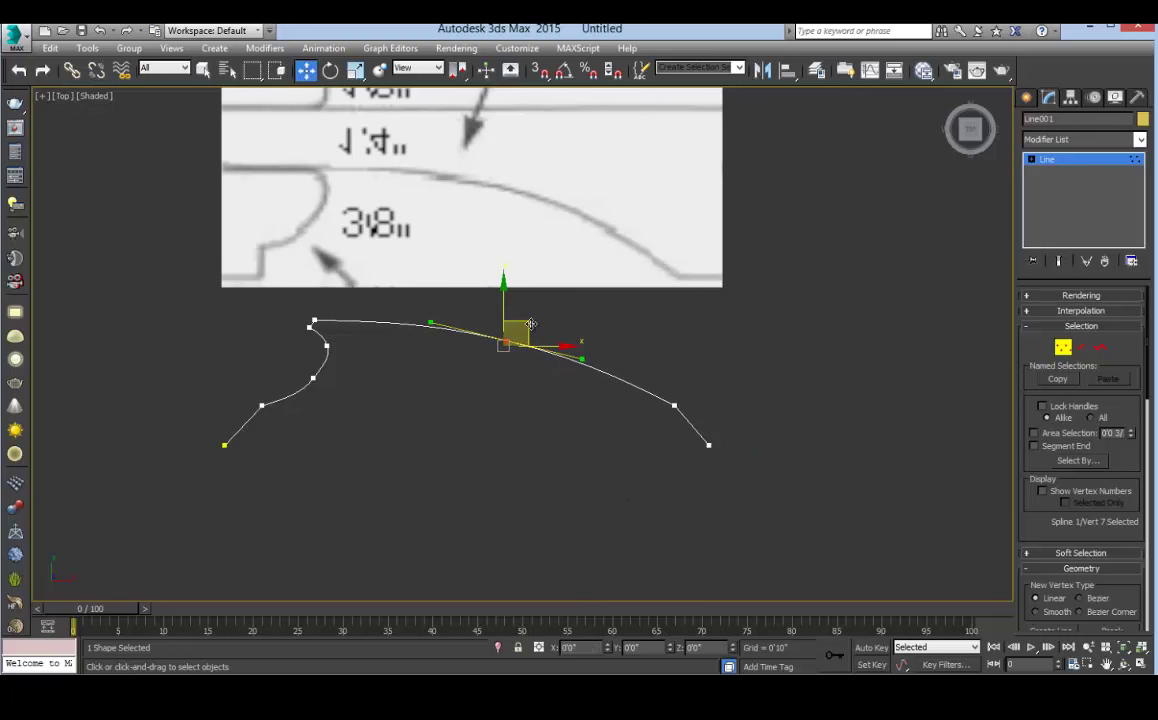
left_click_drag(531, 324, 535, 321)
Refine the bead at the profile line's left end by nudging the vertex below the bulge and the step's corner vertex
left_click(312, 377)
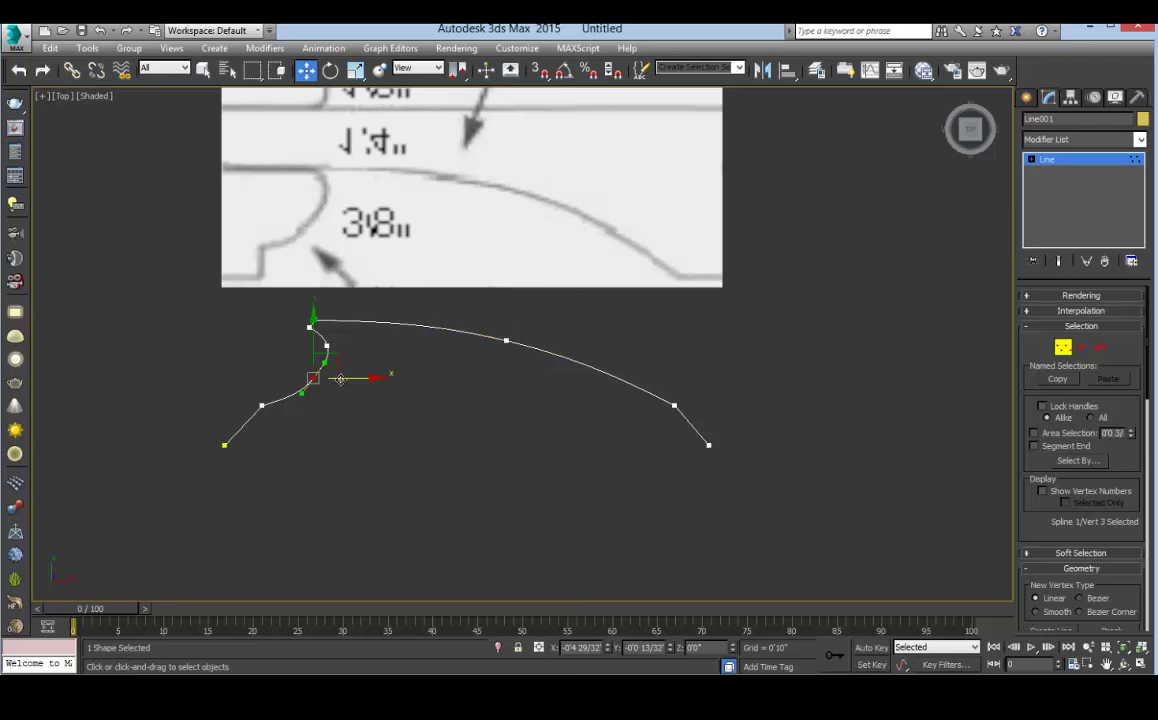
left_click_drag(335, 370, 341, 375)
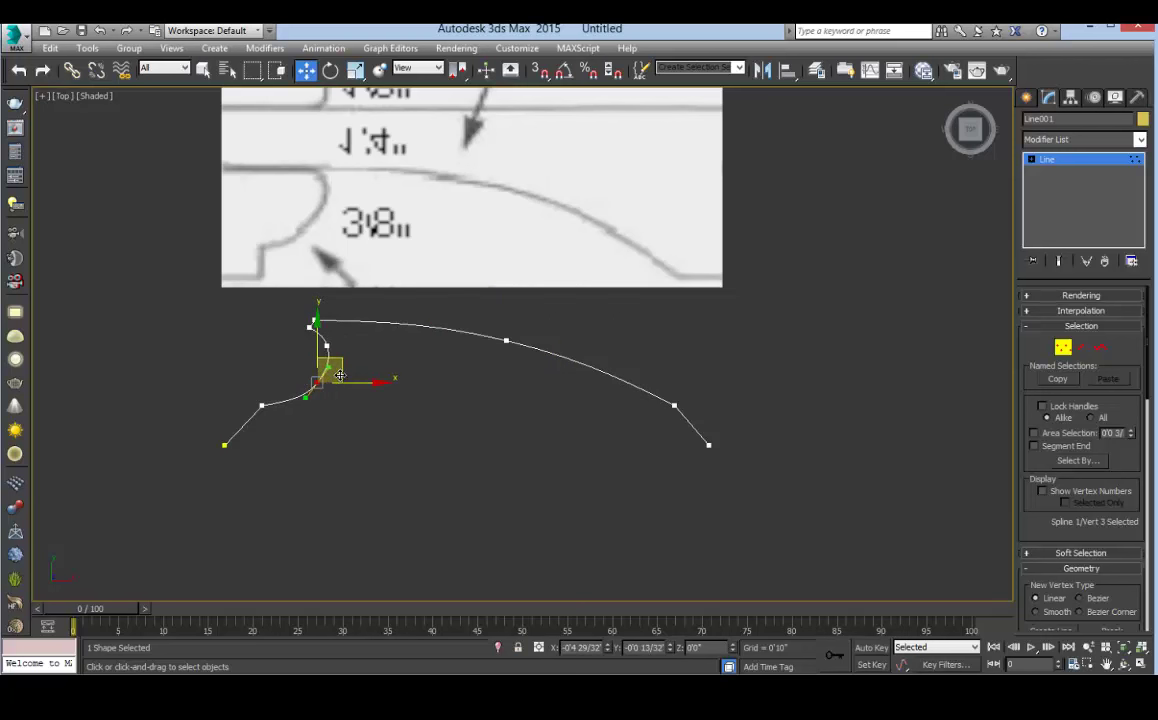
left_click(261, 406)
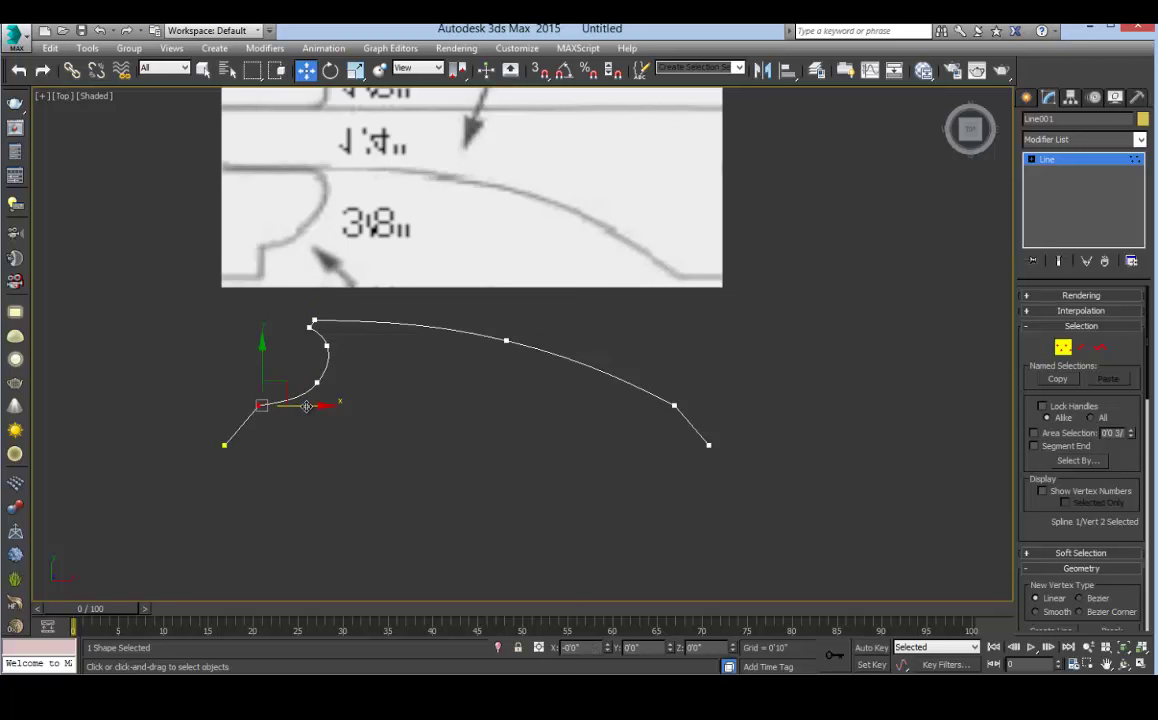
left_click_drag(306, 406, 302, 406)
left_click_drag(258, 363, 250, 365)
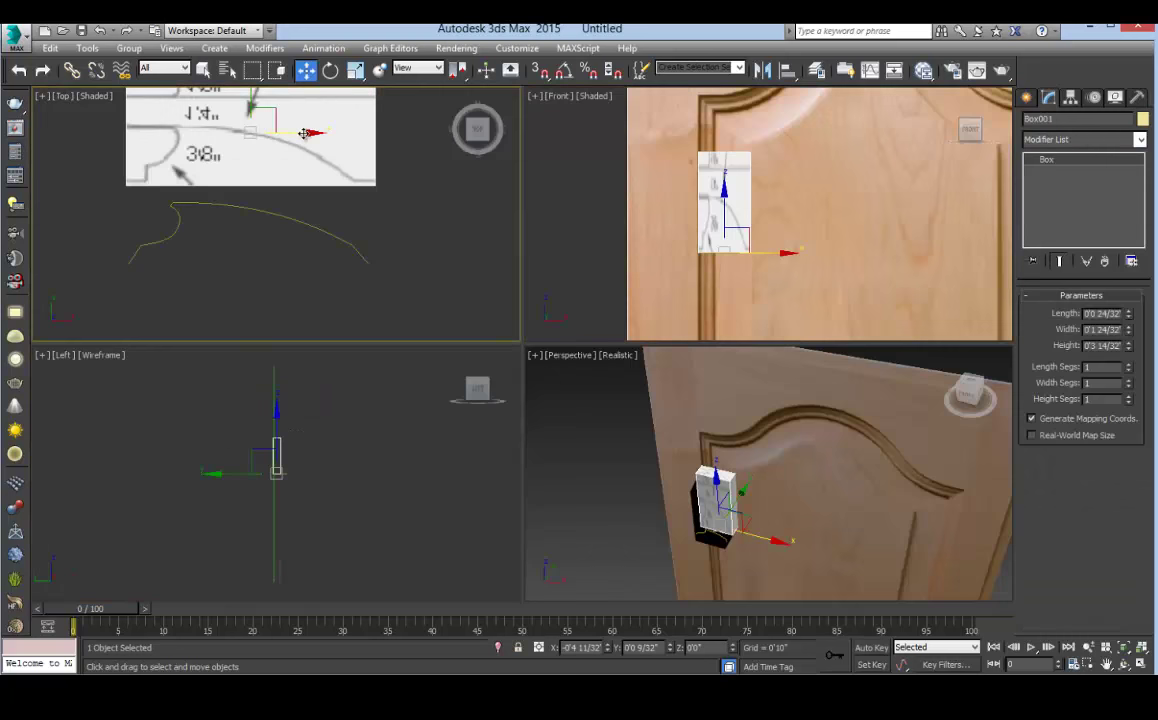
Move the profile reference box along X to the left, clear of the door plane
left_click_drag(304, 133, 145, 133)
scroll(235, 156, "down", 6)
left_click_drag(243, 151, 76, 151)
Set the profile line's object color to white
left_click(722, 252)
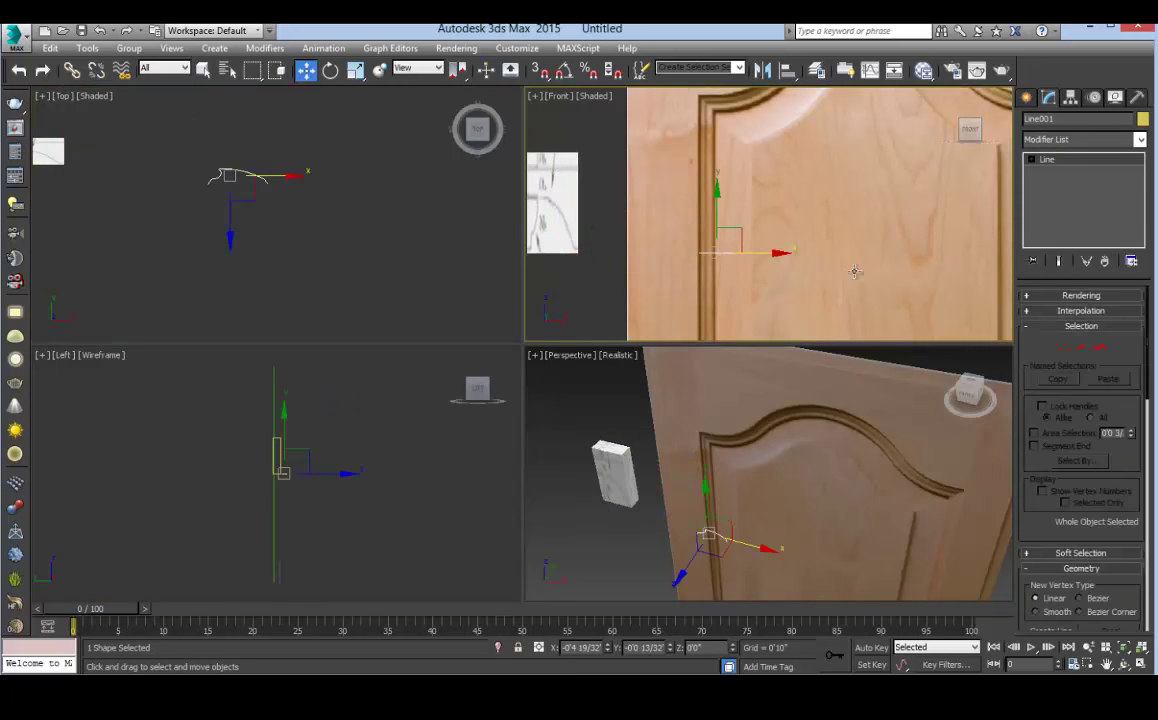
left_click(1142, 118)
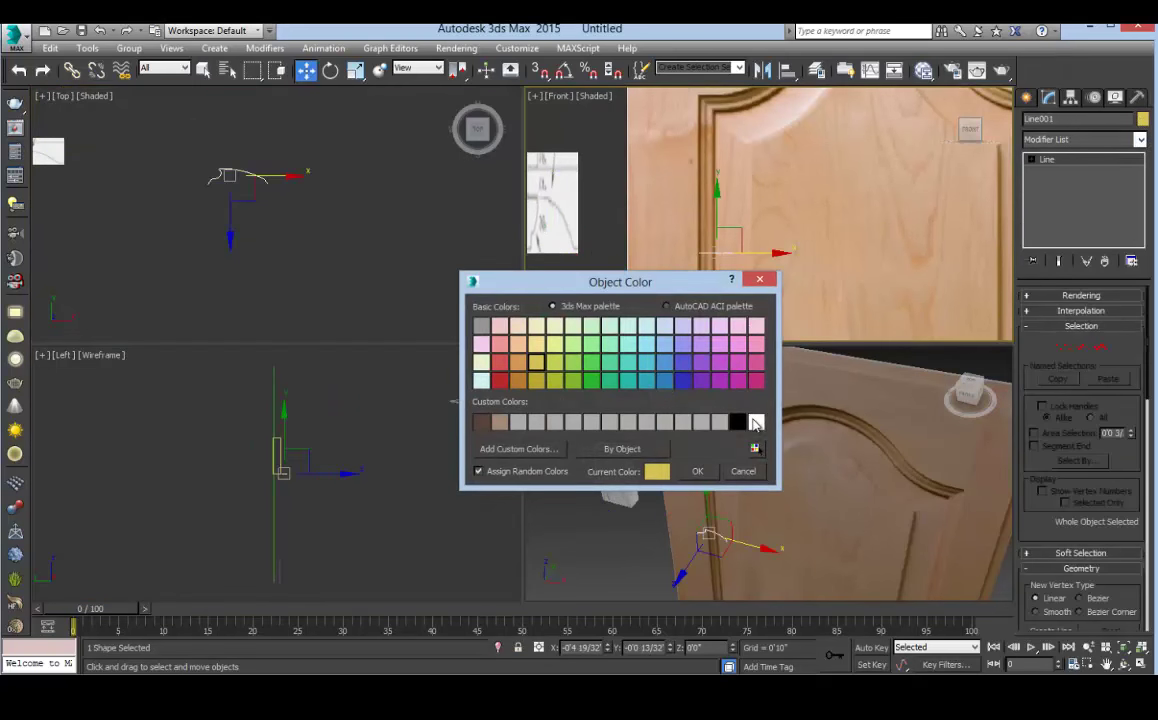
left_click(702, 472)
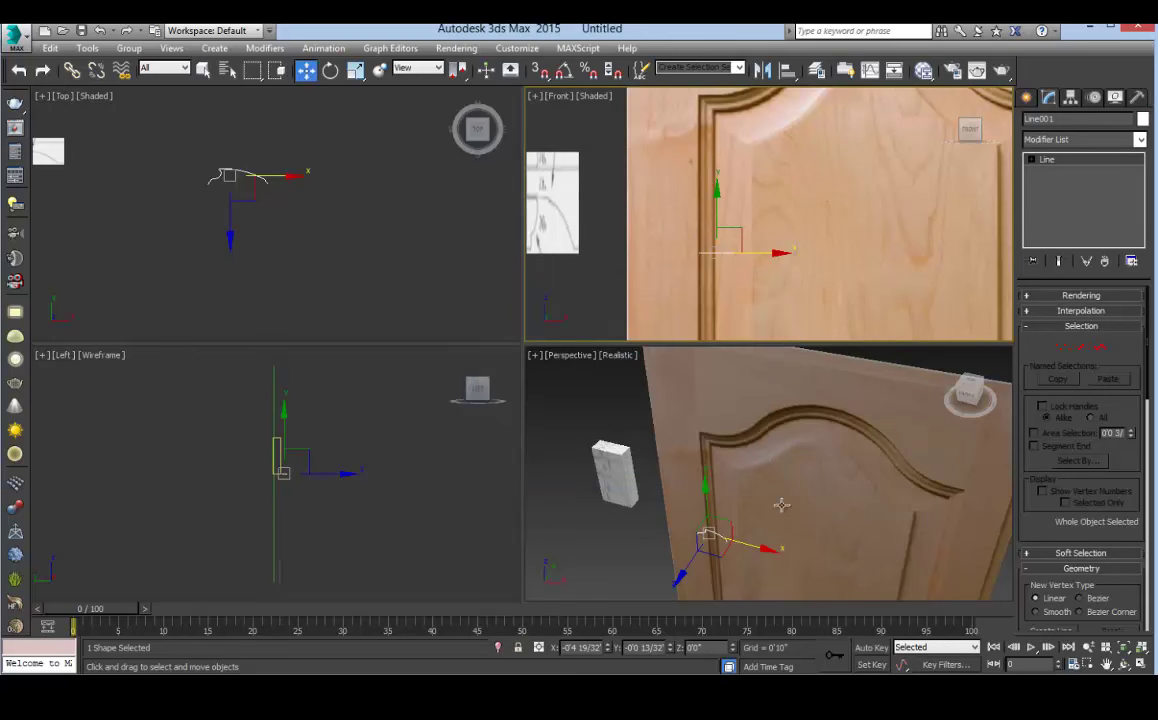
Start a line in the Front view at the raised panel's bottom-edge centre, following the bottom edge and left side up to the arch
key("alt+w")
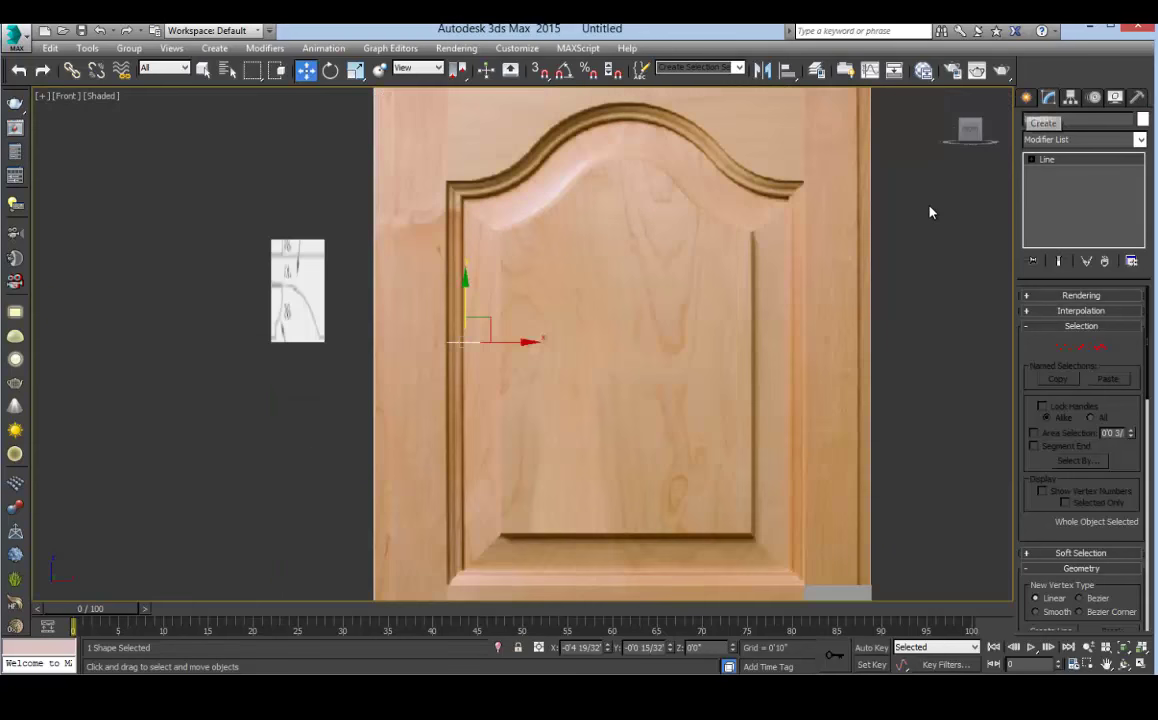
left_click(930, 212)
left_click(1028, 98)
left_click(1029, 99)
left_click(1053, 207)
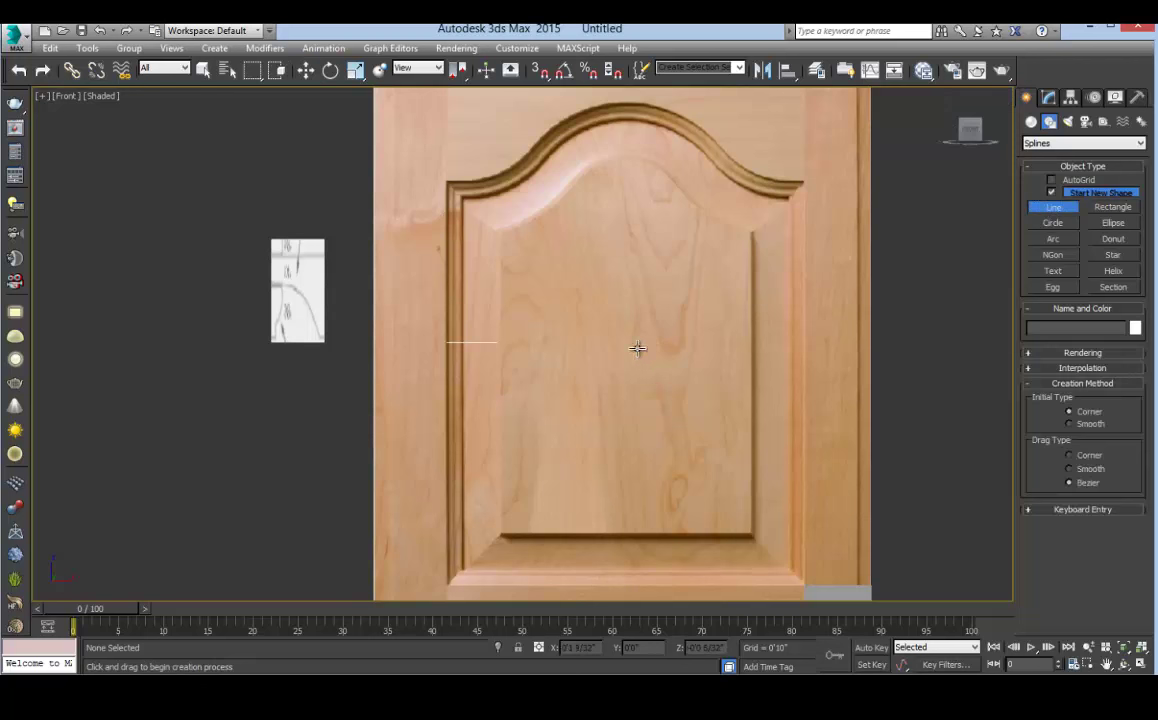
left_click(620, 535)
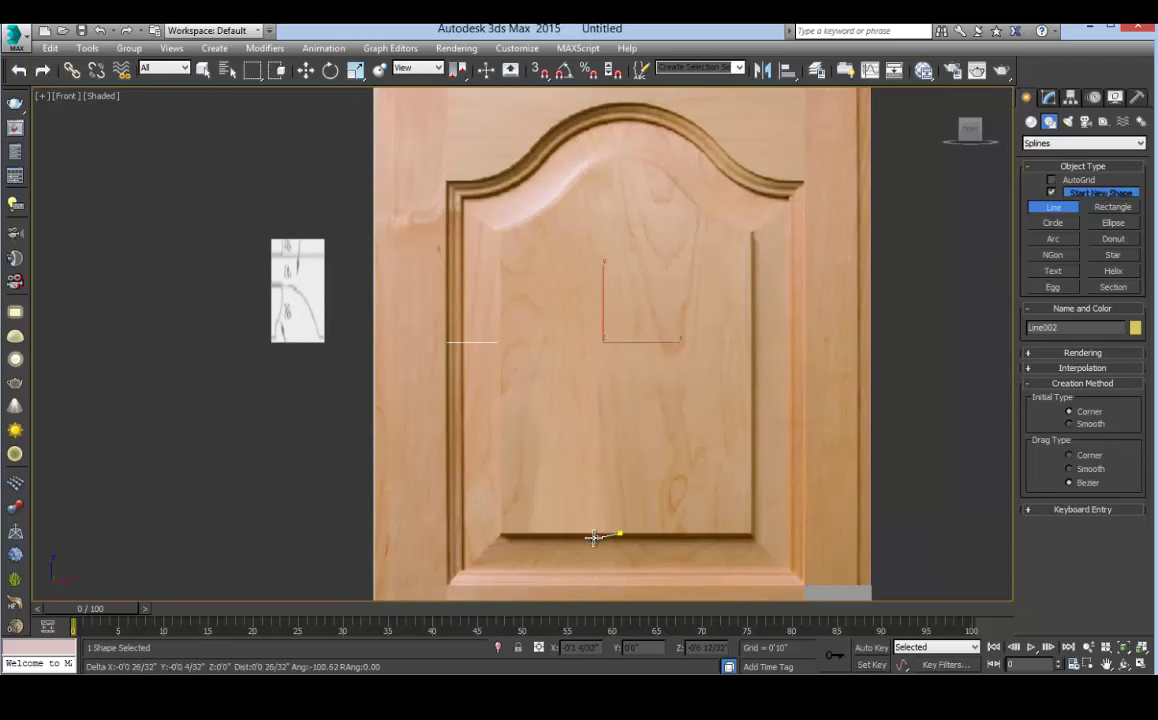
left_click(501, 533)
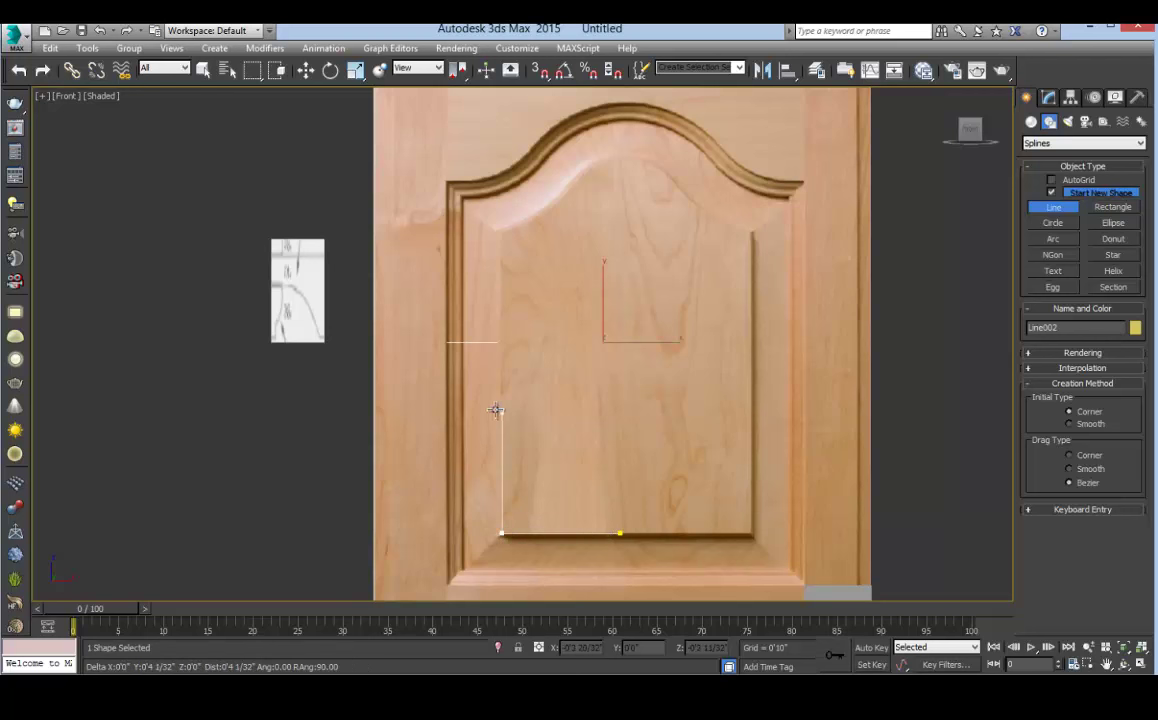
left_click(501, 232)
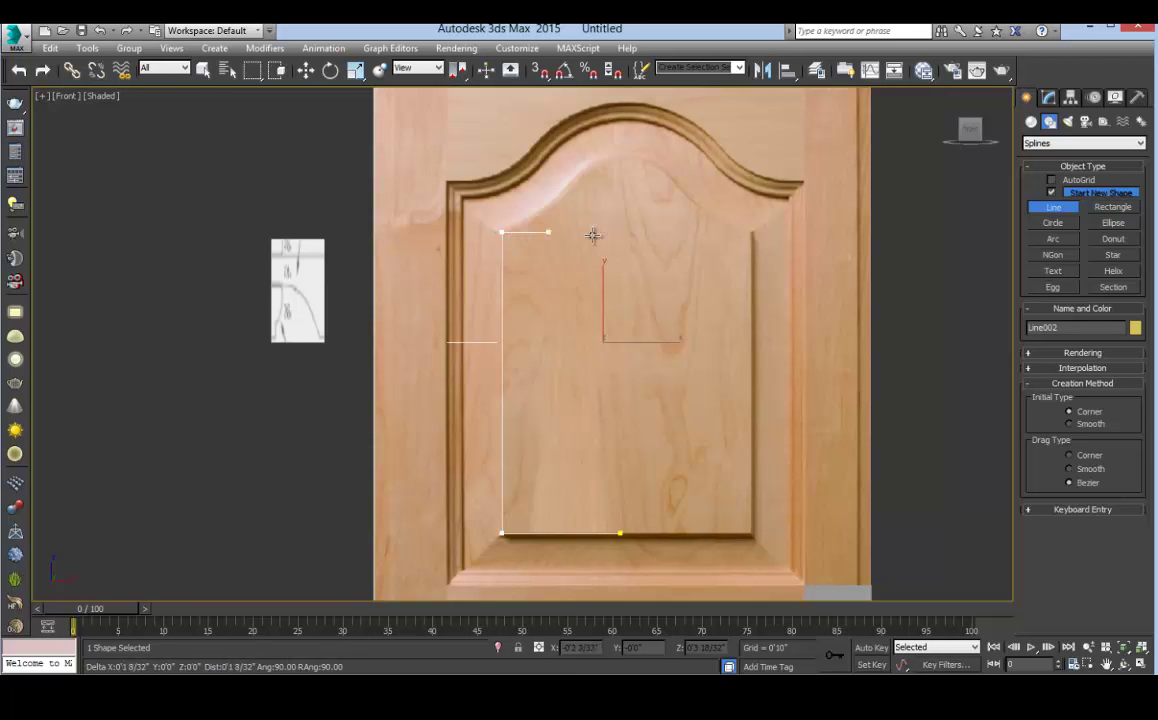
Continue the line with smooth points along the left half of the arch to its crown and finish it there
left_click(524, 225)
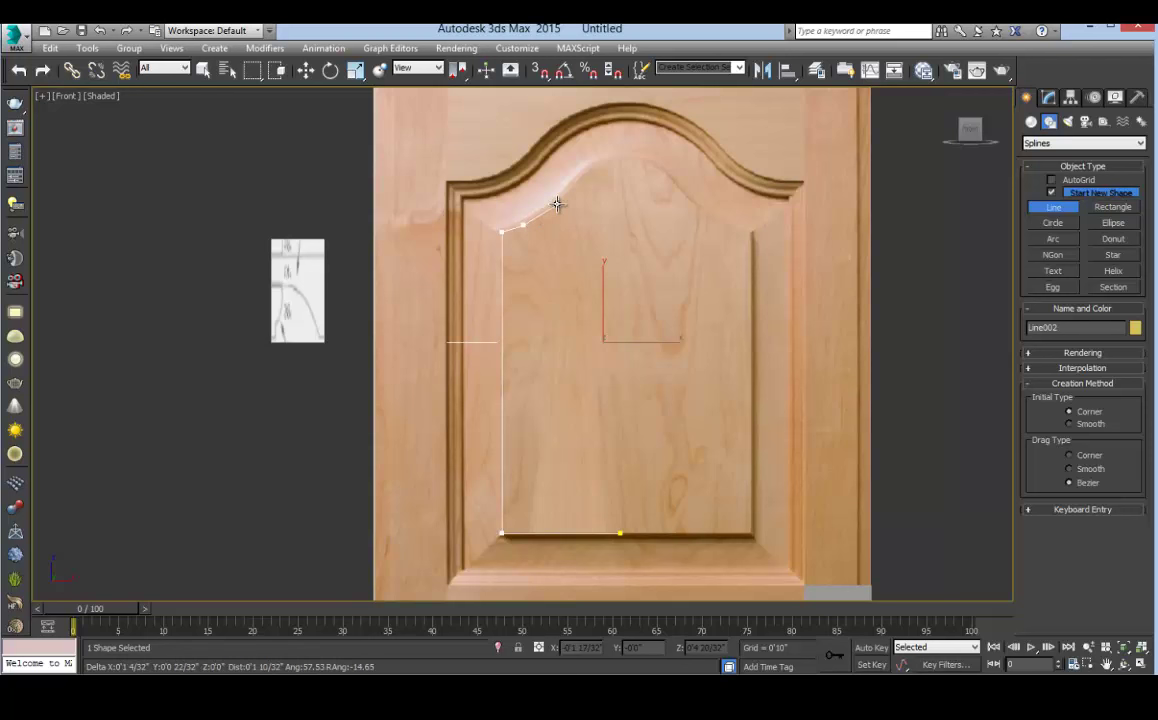
left_click(560, 201)
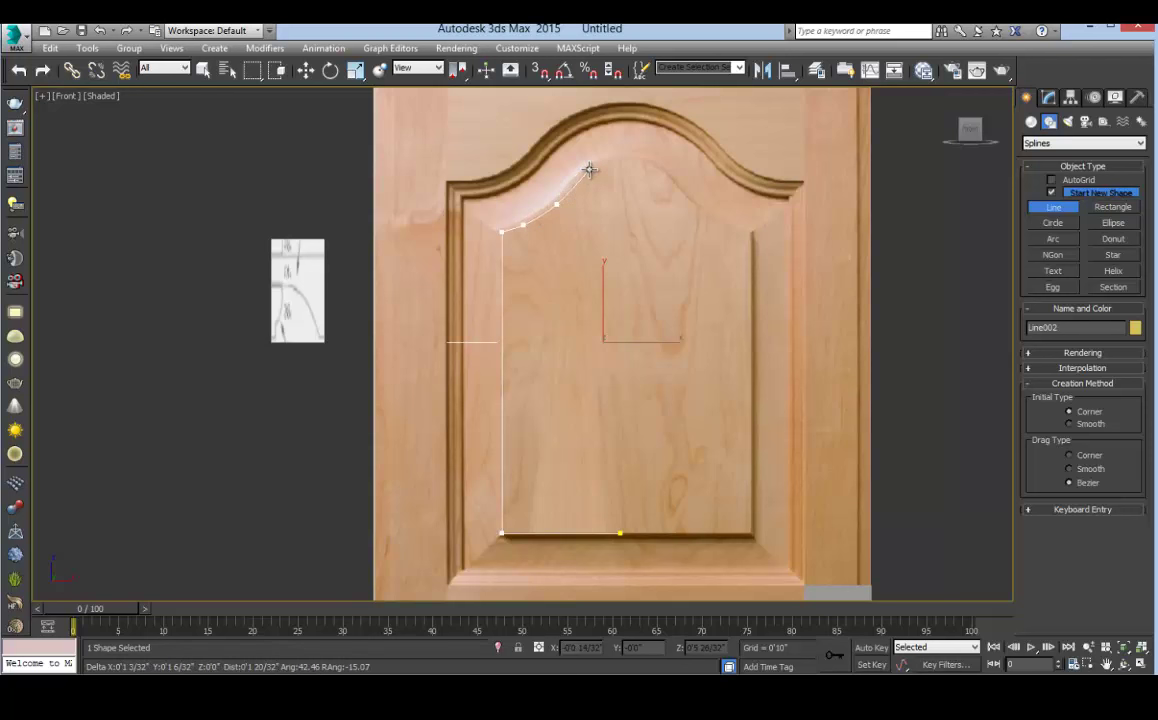
left_click(590, 167)
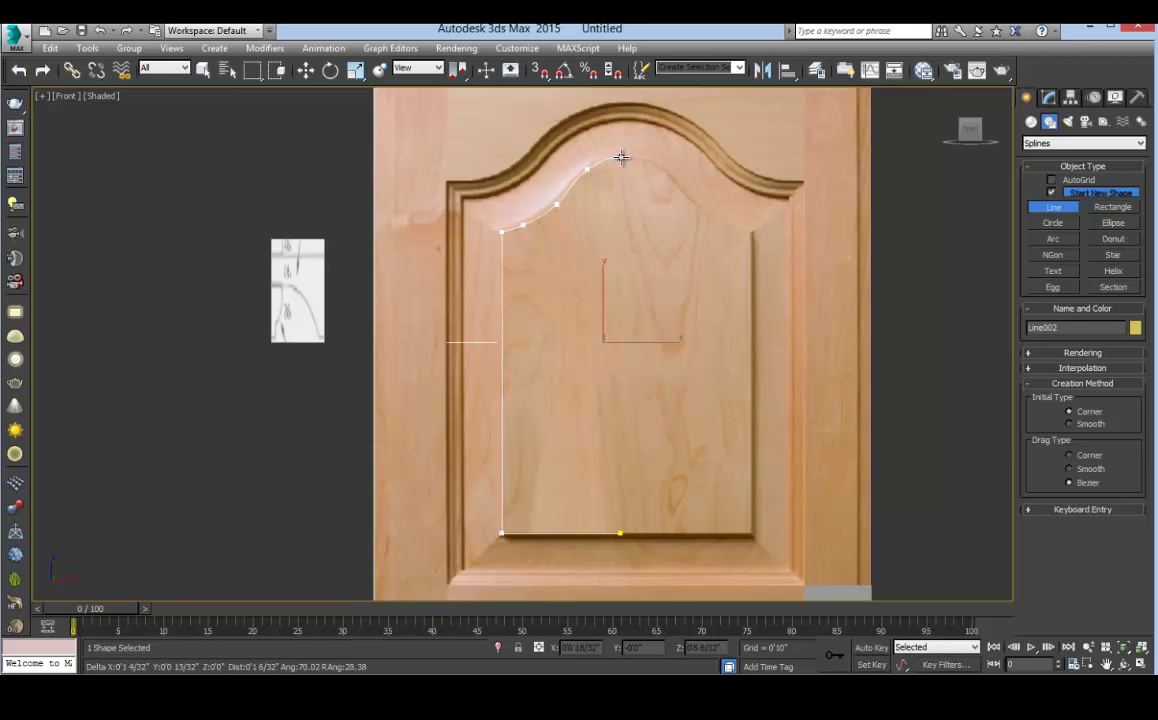
left_click(624, 157)
right_click(620, 186)
Nudge the two lower arch vertices of the outline line to follow the panel edge in the reference image
key("w")
scroll(571, 300, "up", 4)
scroll(546, 317, "up", 3)
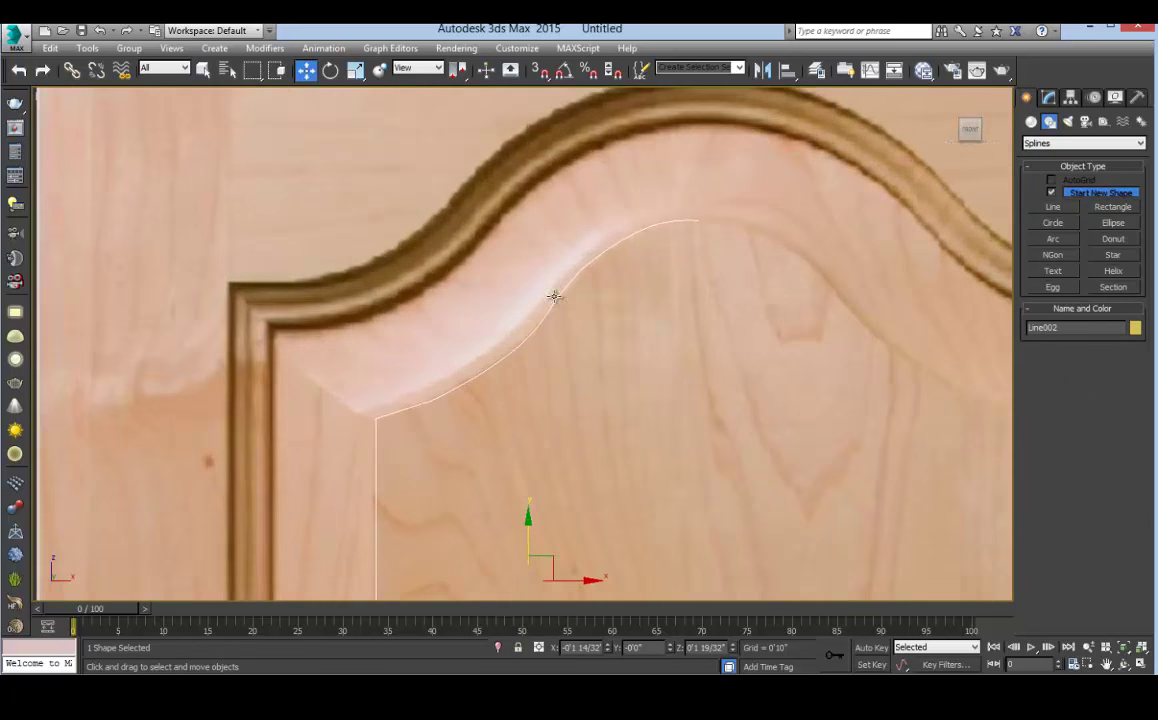
left_click(1048, 97)
left_click(1063, 347)
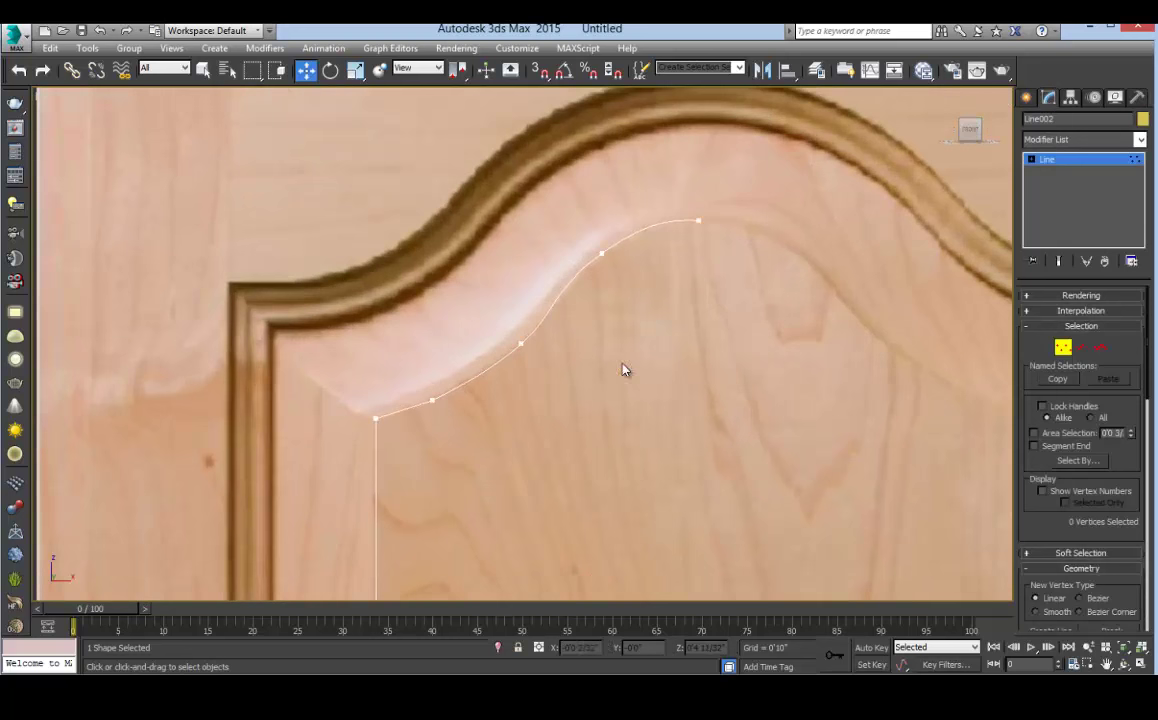
left_click(432, 400)
left_click_drag(459, 383, 453, 382)
left_click(522, 344)
left_click_drag(522, 344, 520, 342)
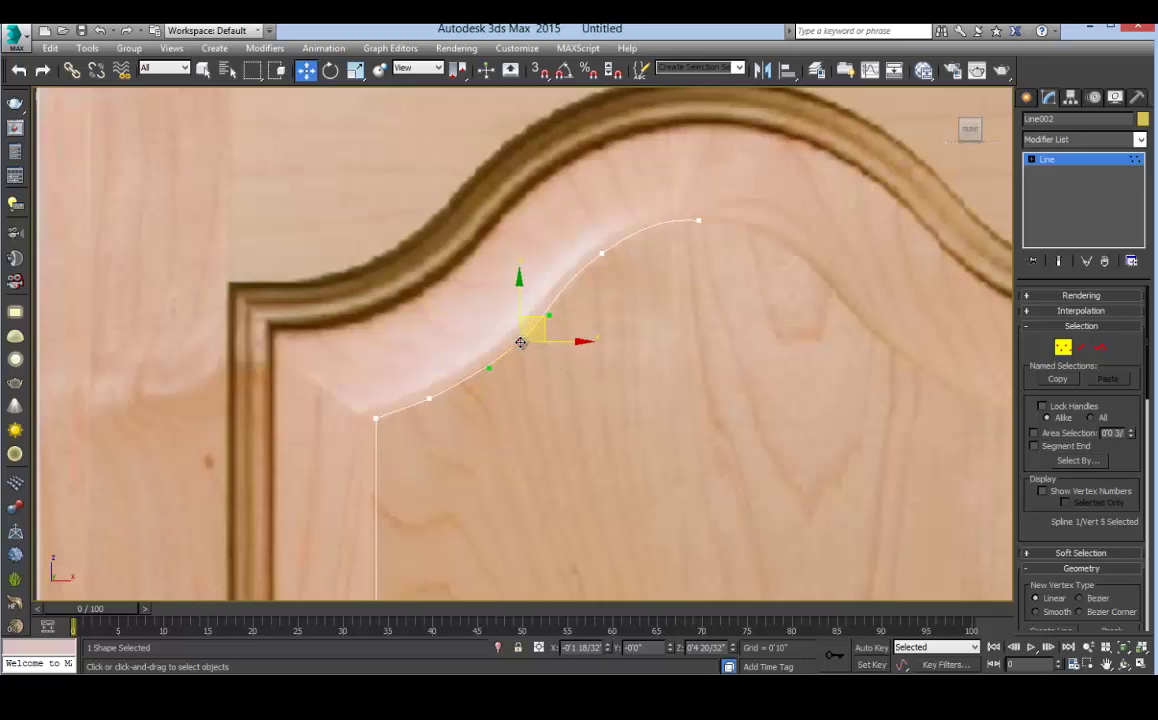
Reposition the two upper arch vertices of the outline line, shifting the end vertex to the centre of the crown
left_click(601, 254)
left_click(698, 220)
left_click_drag(700, 180, 699, 182)
left_click_drag(743, 222, 753, 222)
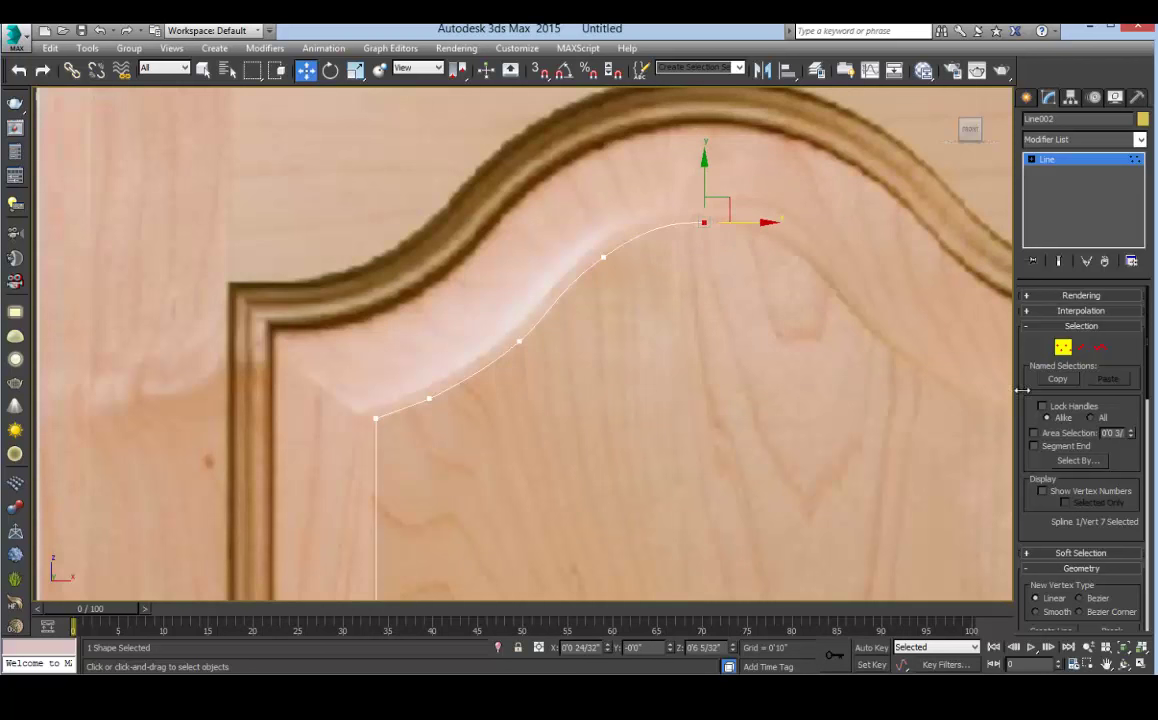
left_click(1065, 348)
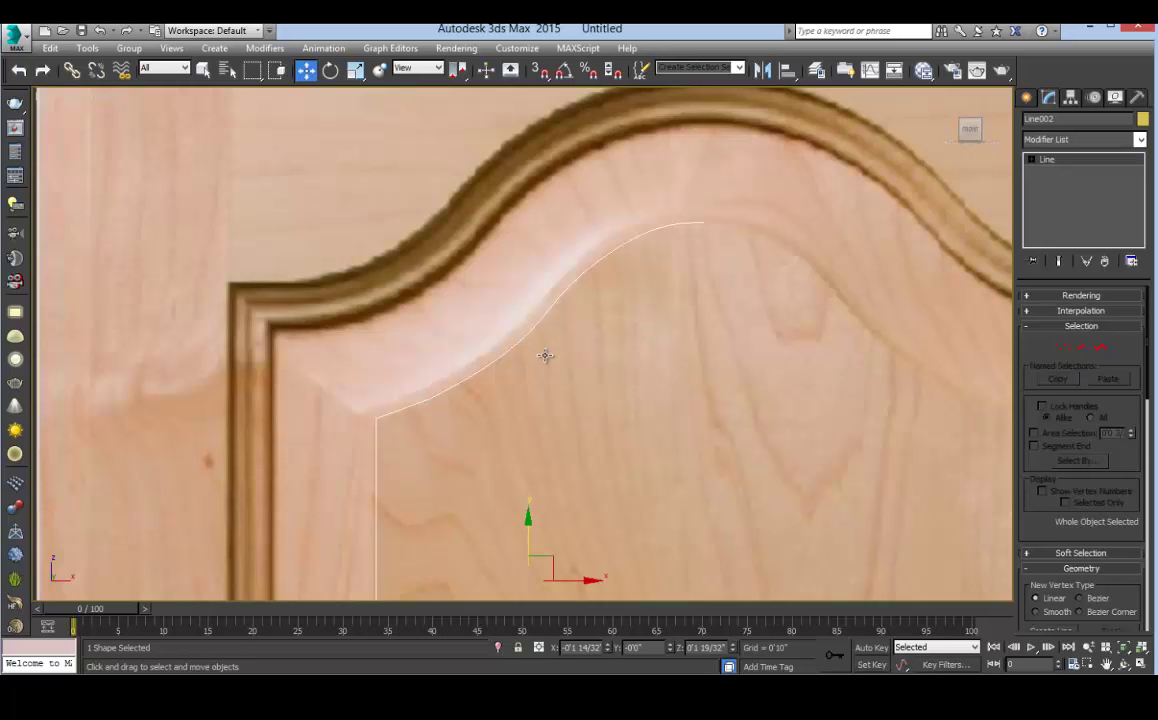
Set the outline line's object color to white
scroll(548, 326, "down", 4)
left_click(1142, 120)
left_click(757, 423)
left_click(697, 471)
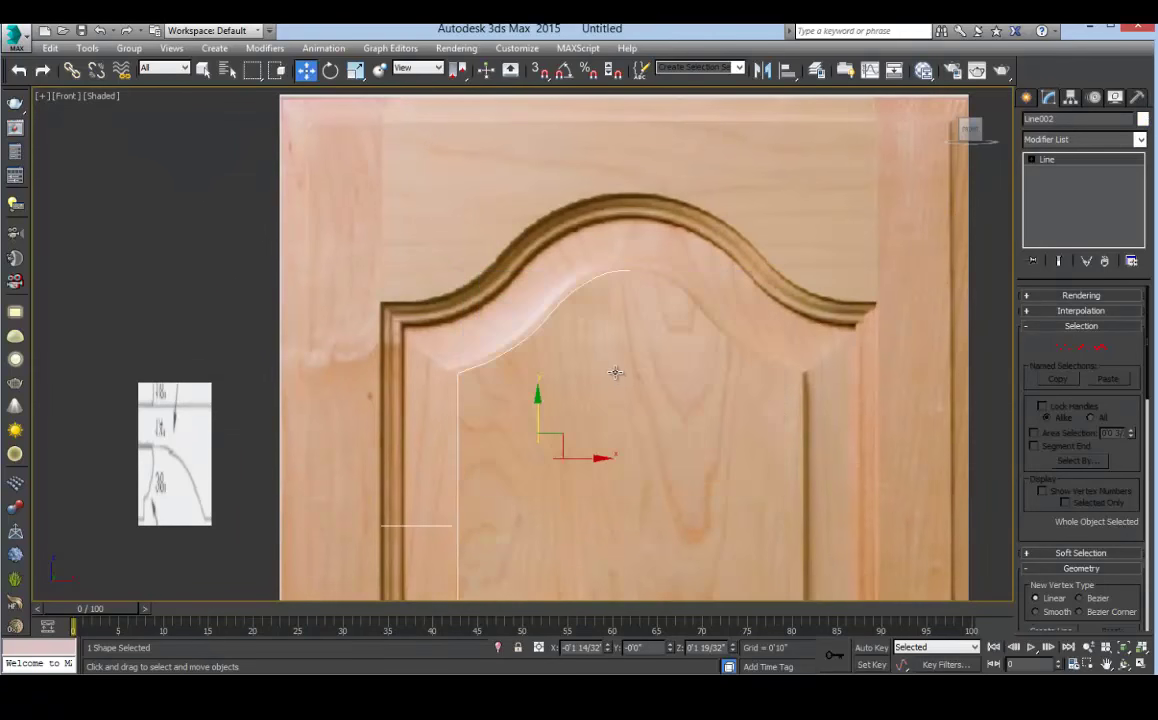
Move the profile line's two right-end vertices along X onto the panel outline and shift its middle vertex the same way
scroll(604, 380, "down", 3)
middle_click_drag(604, 380, 610, 320)
left_click(358, 325)
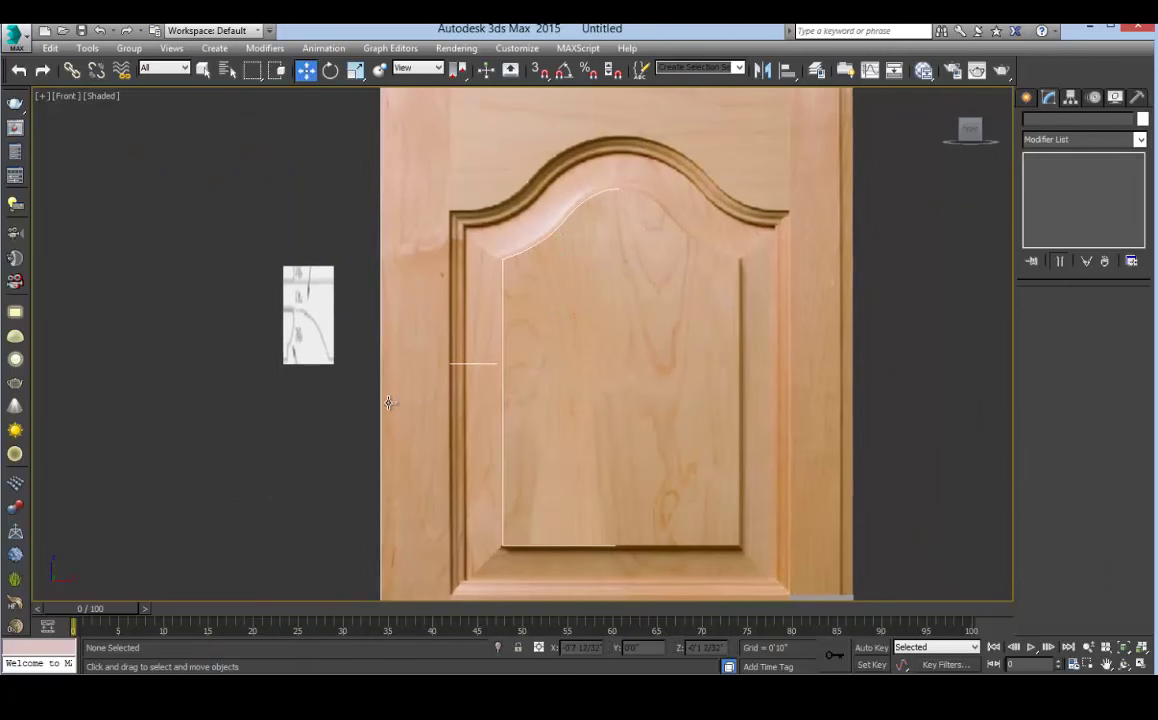
left_click(486, 365)
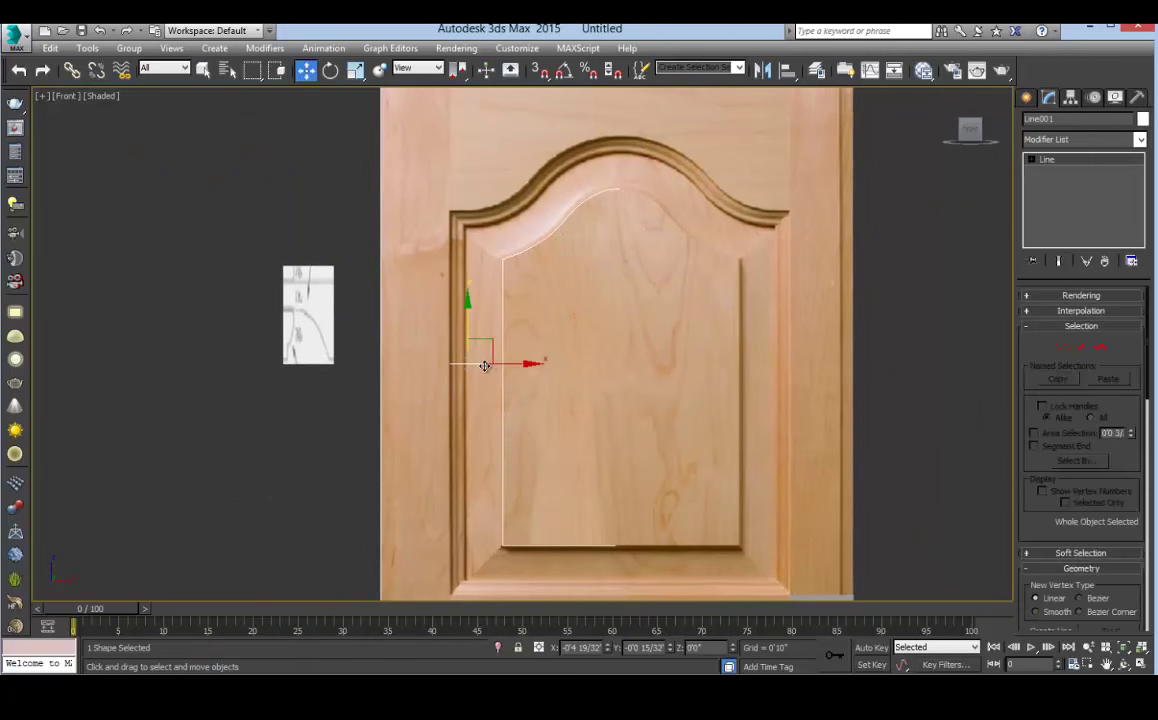
scroll(484, 366, "up", 3)
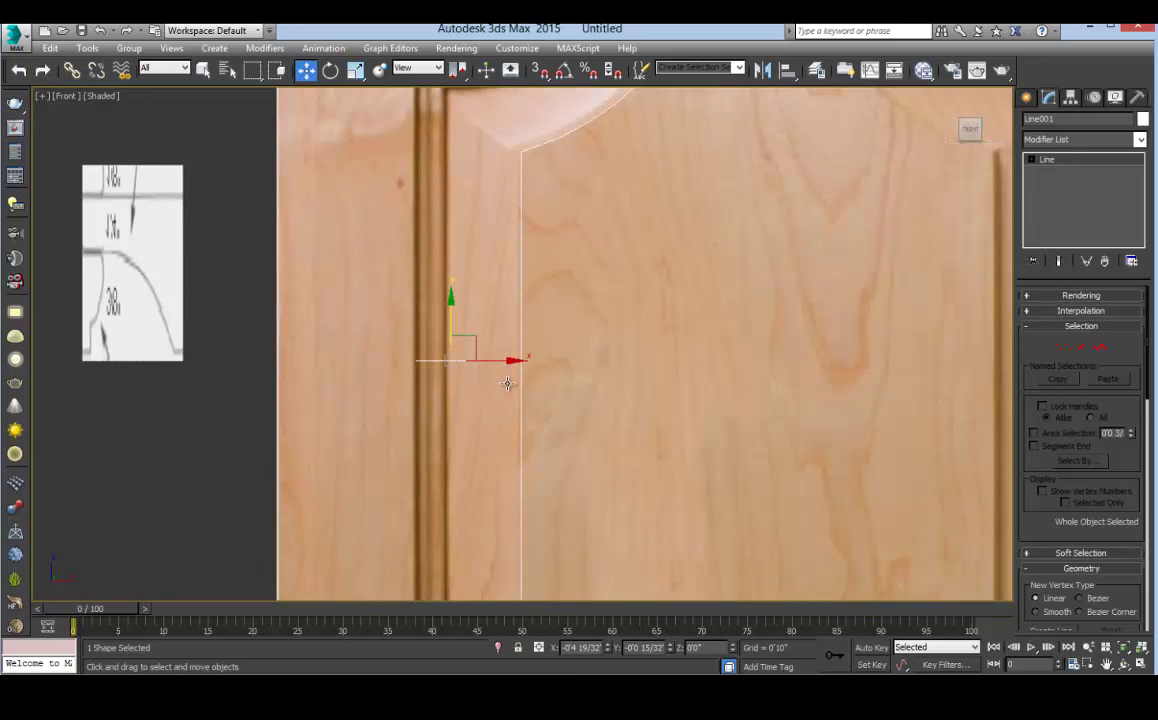
key("alt+w")
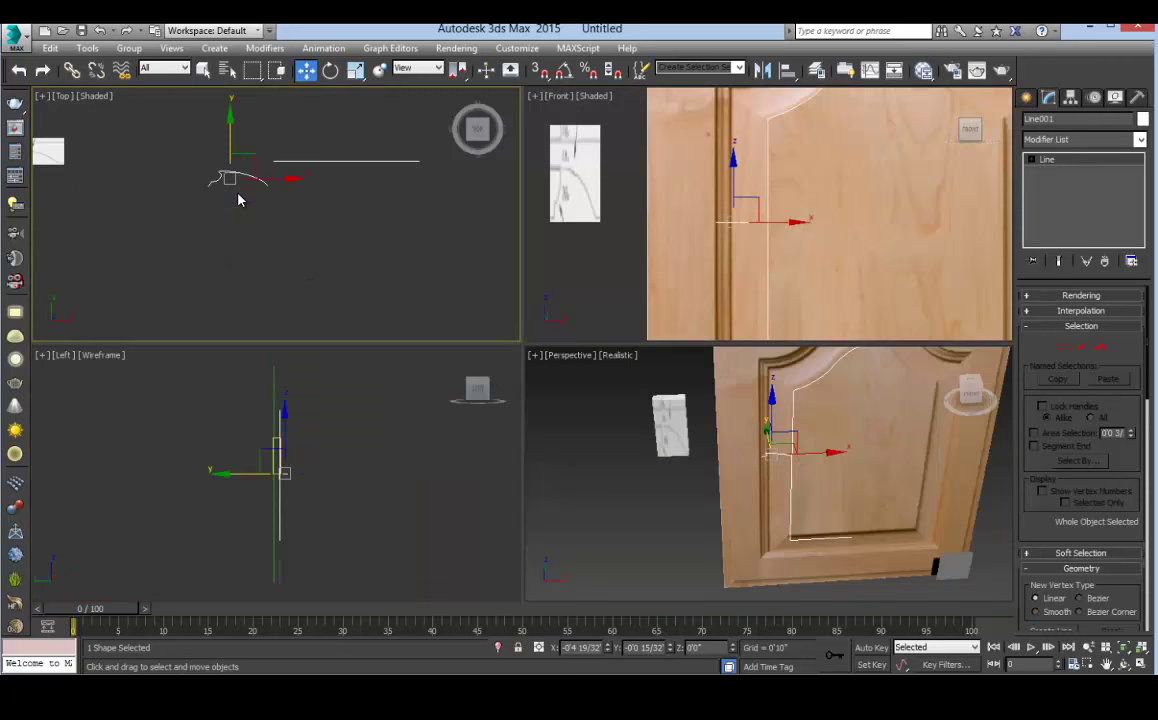
scroll(238, 200, "up", 4)
middle_click_drag(238, 200, 247, 255)
left_click(1065, 347)
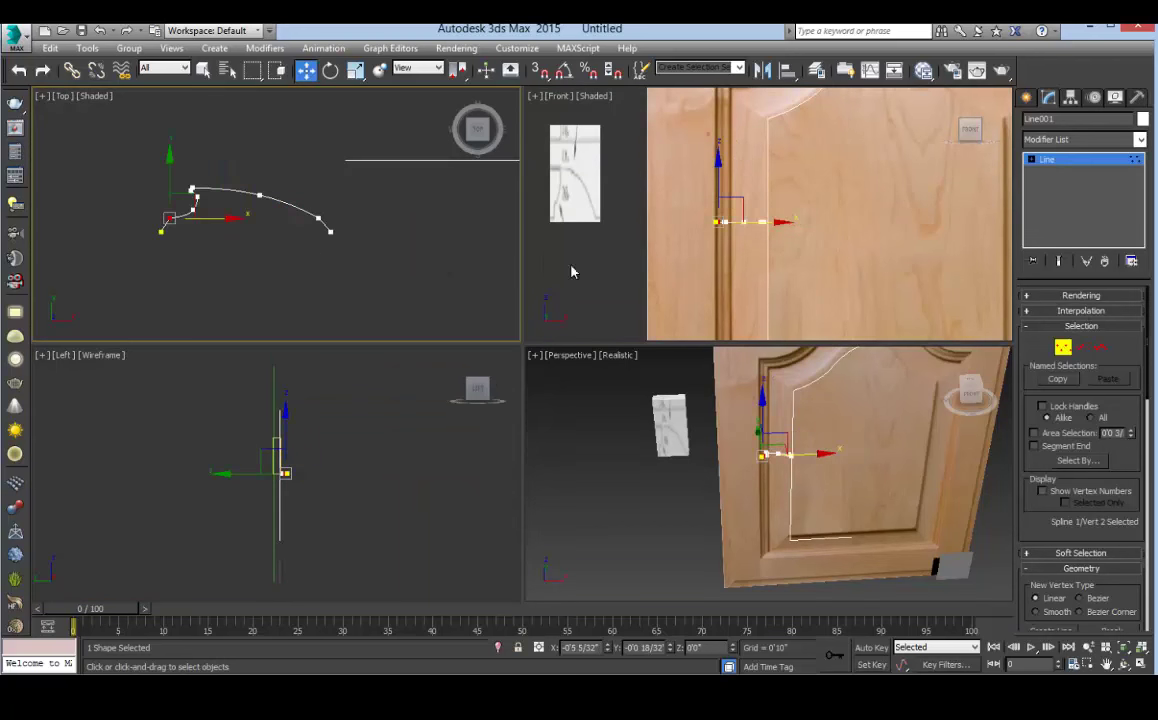
scroll(766, 246, "up", 4)
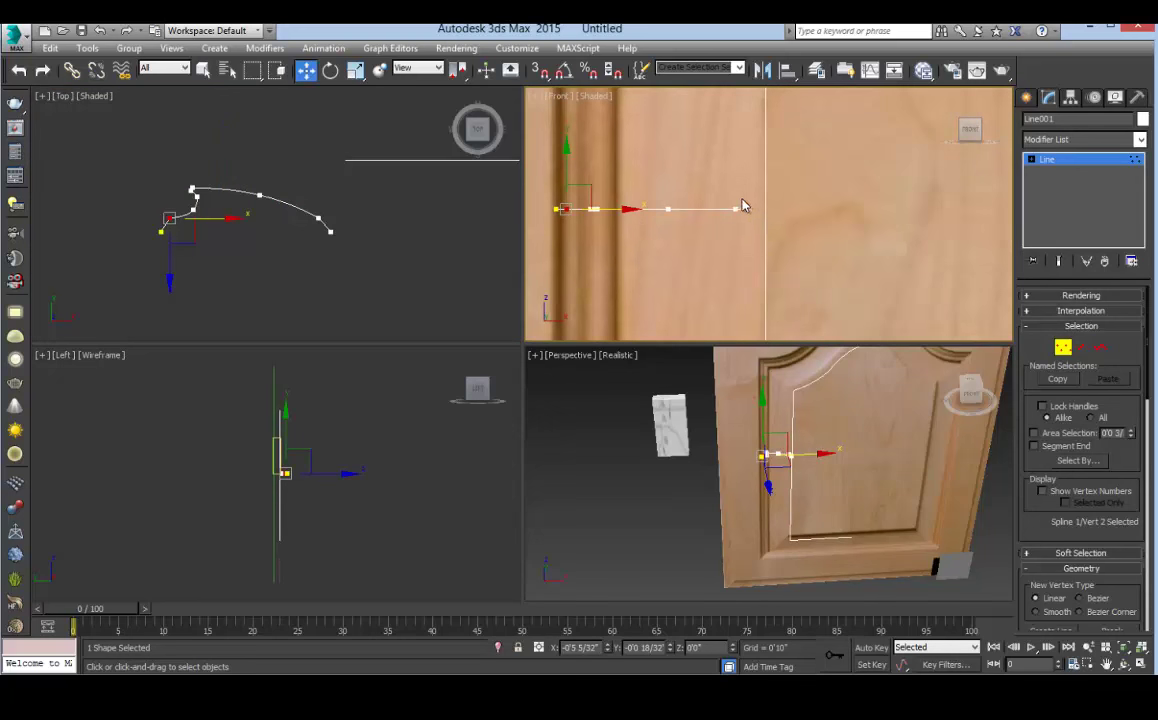
left_click_drag(727, 195, 795, 212)
left_click(269, 214)
left_click_drag(270, 214, 295, 181)
left_click(250, 214)
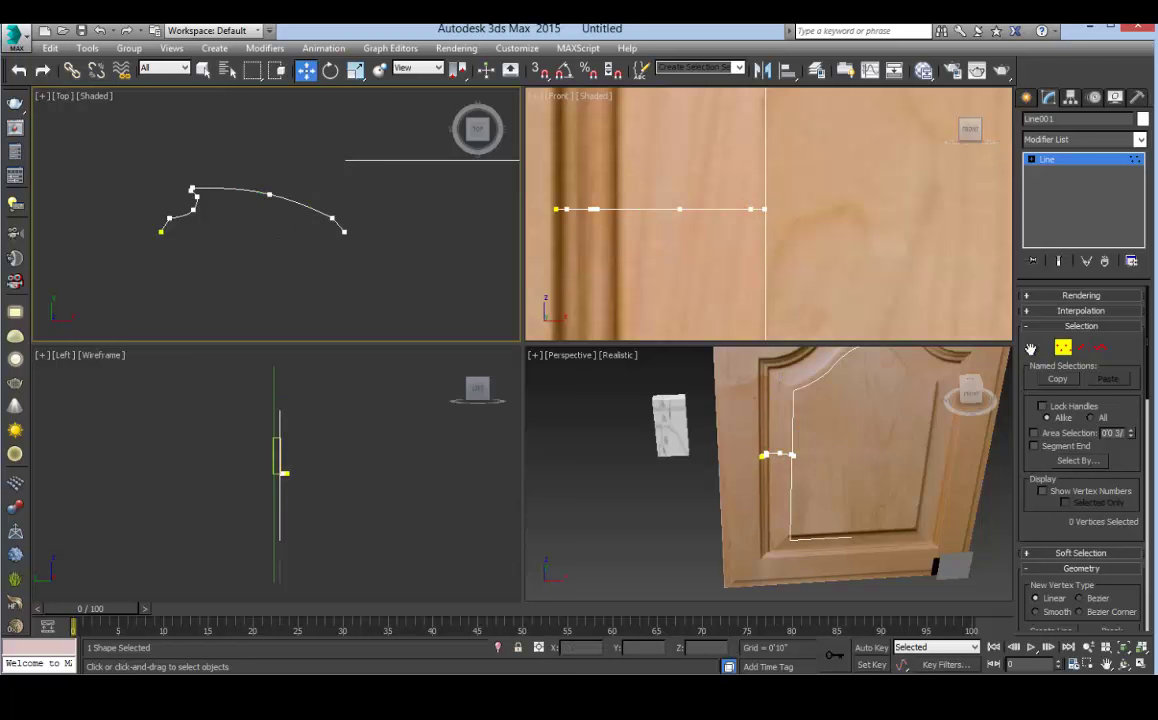
left_click(1063, 347)
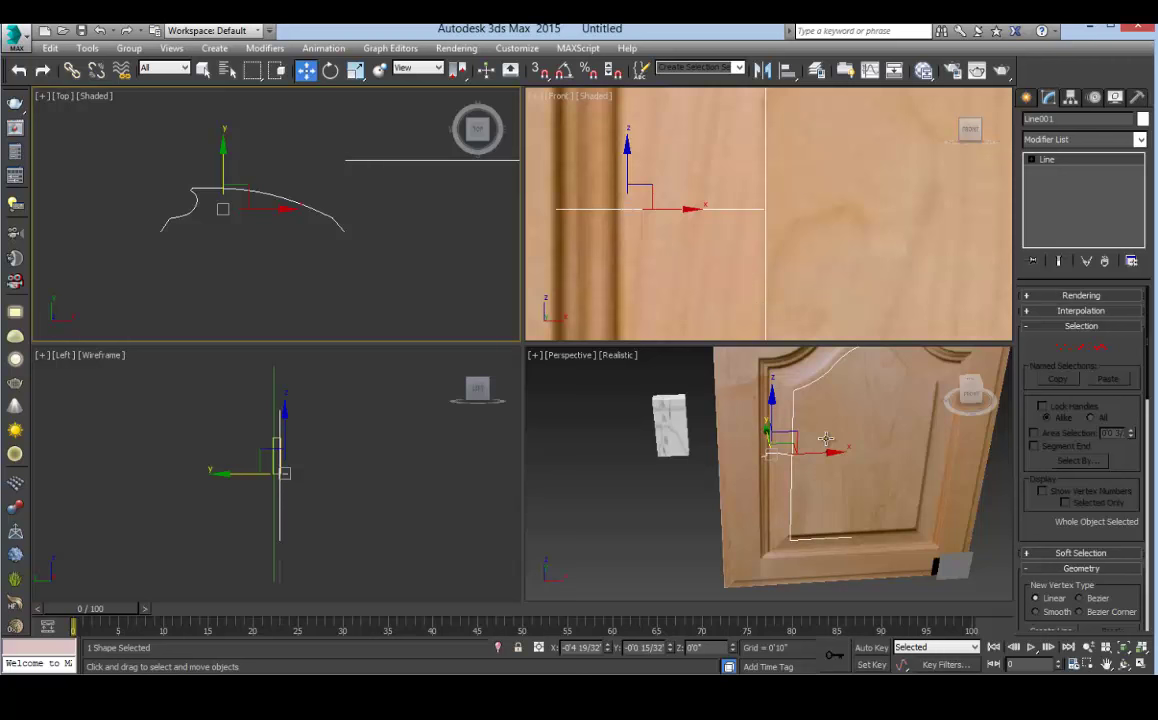
Apply a Sweep modifier to the panel outline line
key("alt+w")
scroll(748, 310, "down", 2)
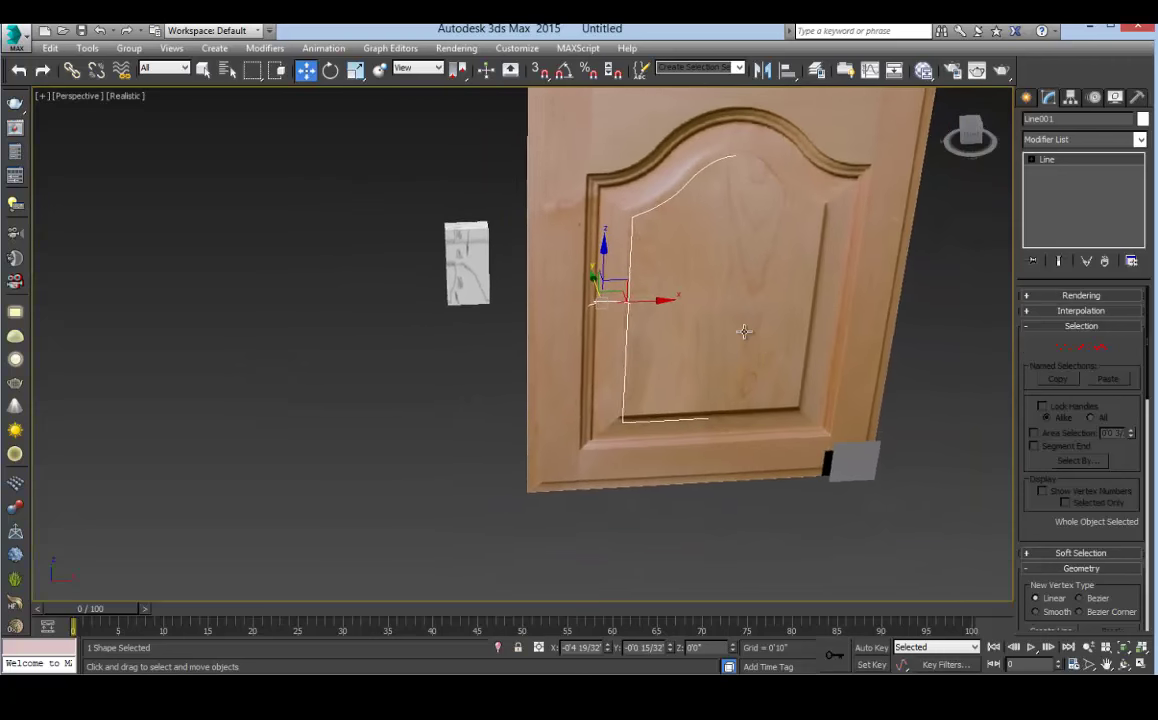
middle_click_drag(737, 276, 800, 300, "alt")
left_click(830, 320)
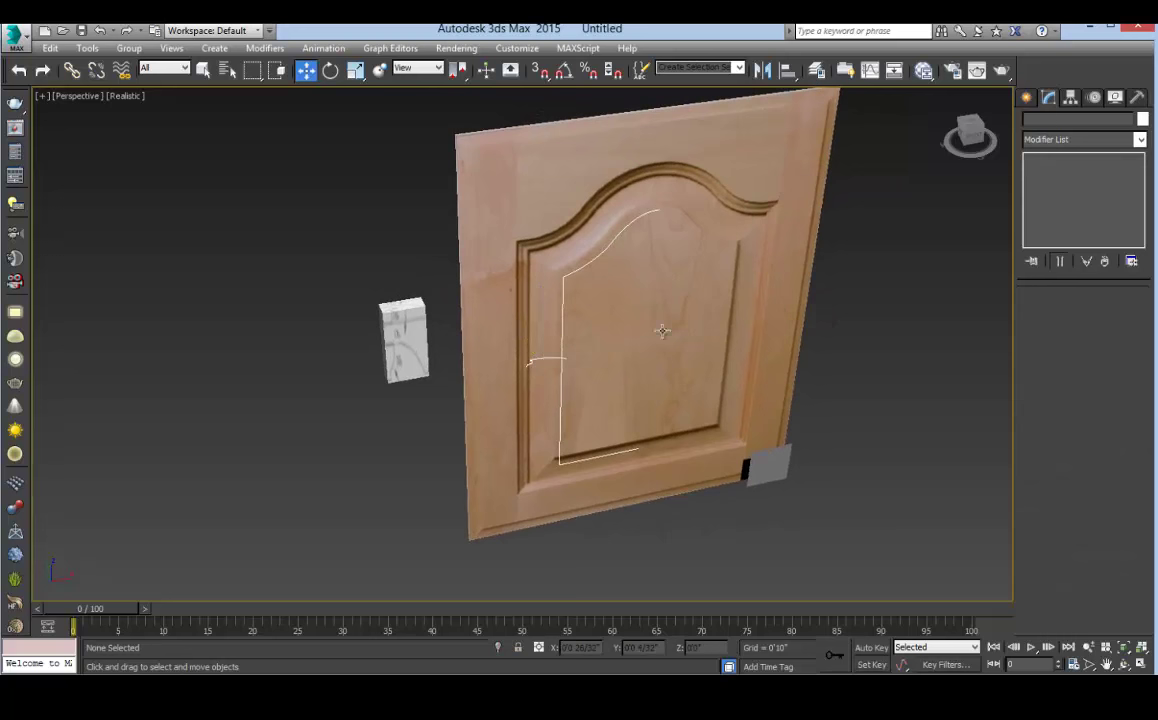
left_click(587, 265)
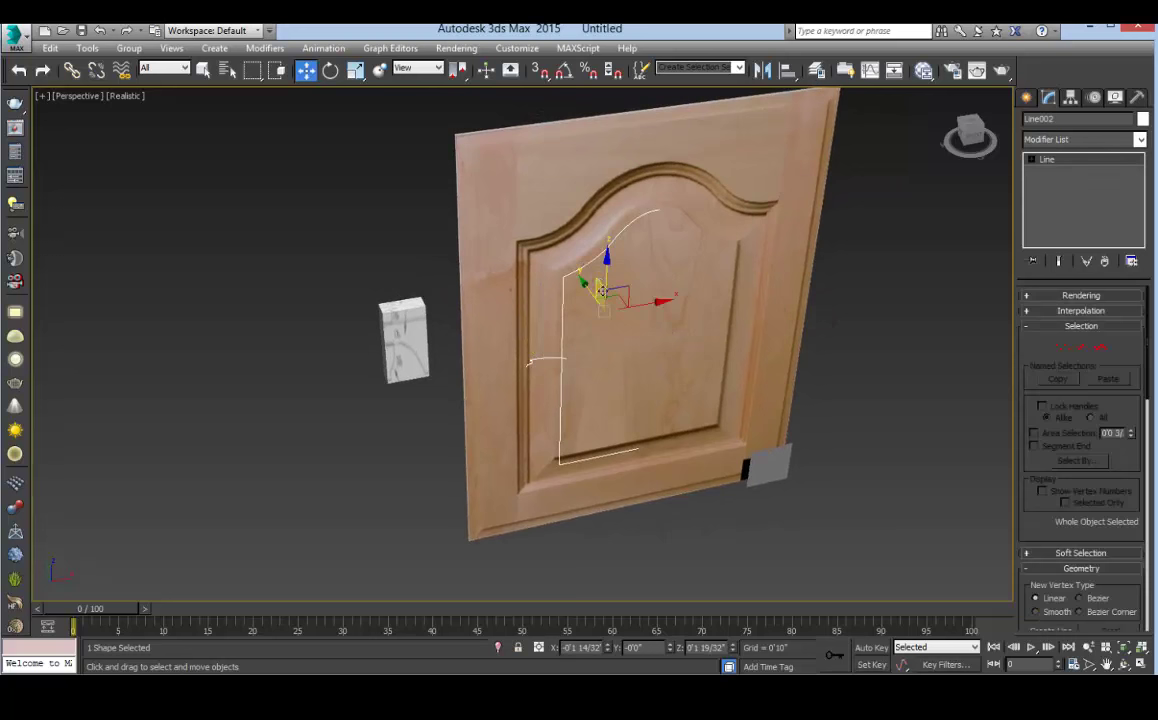
left_click_drag(587, 263, 595, 289)
left_click(1139, 143)
type("sw")
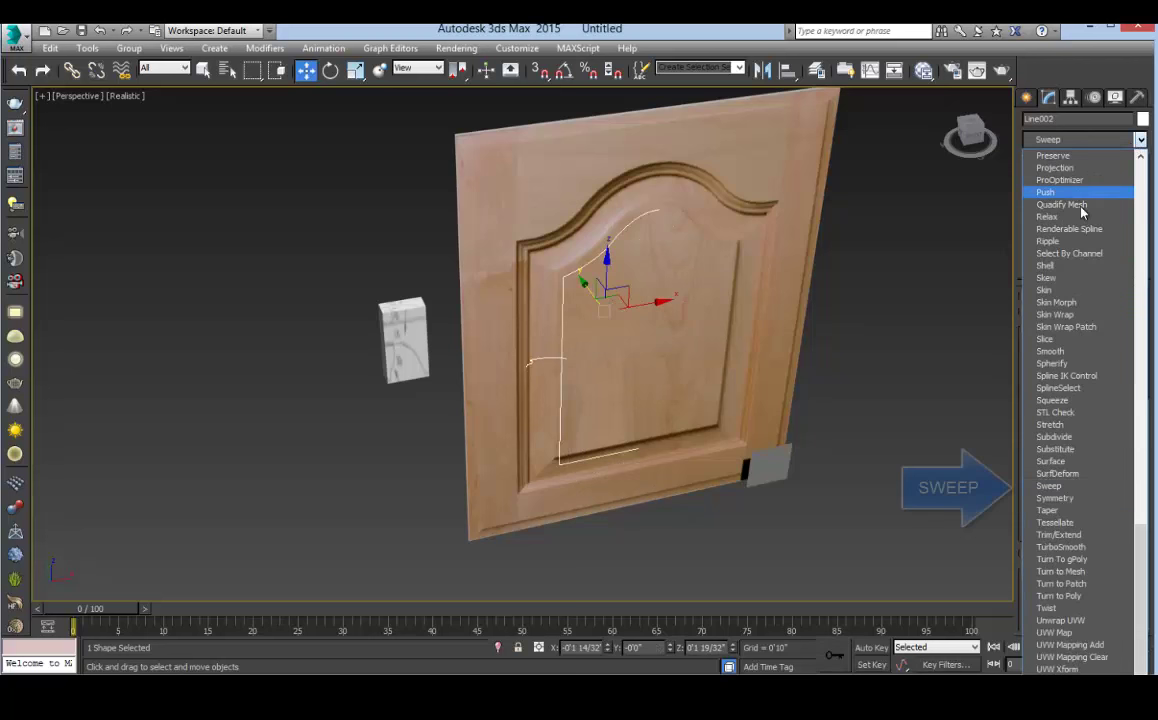
left_click(1052, 487)
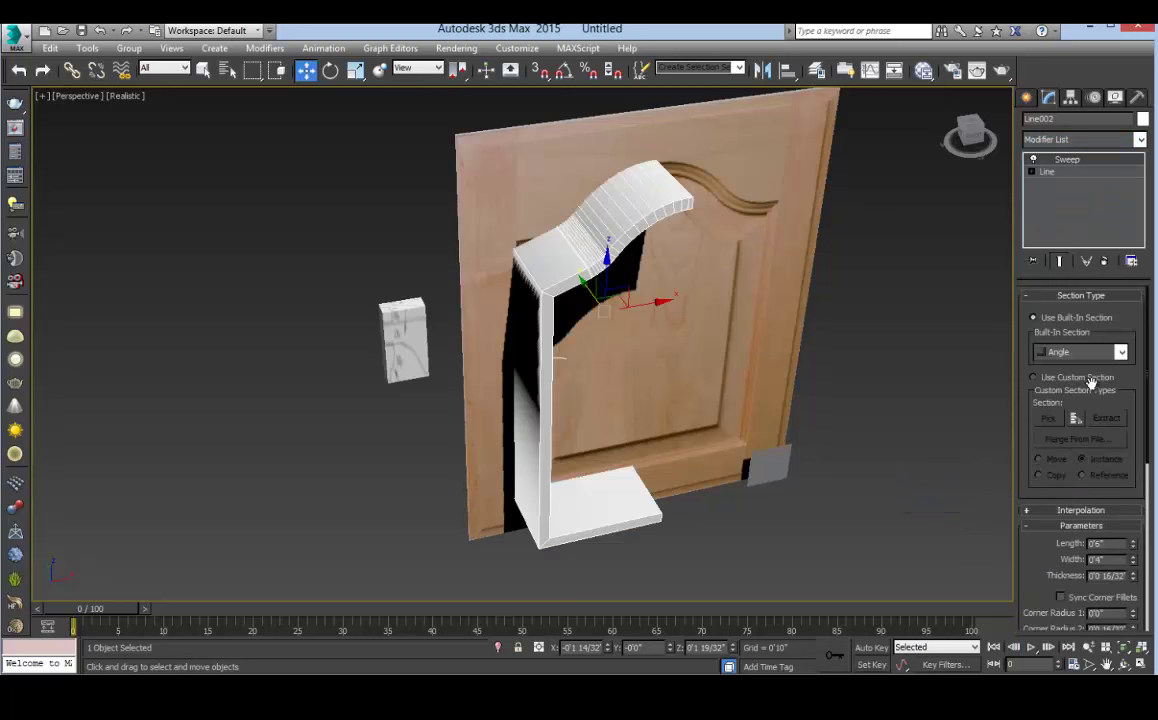
Switch the sweep to a custom section and pick the molding profile line as that section
left_click(1036, 378)
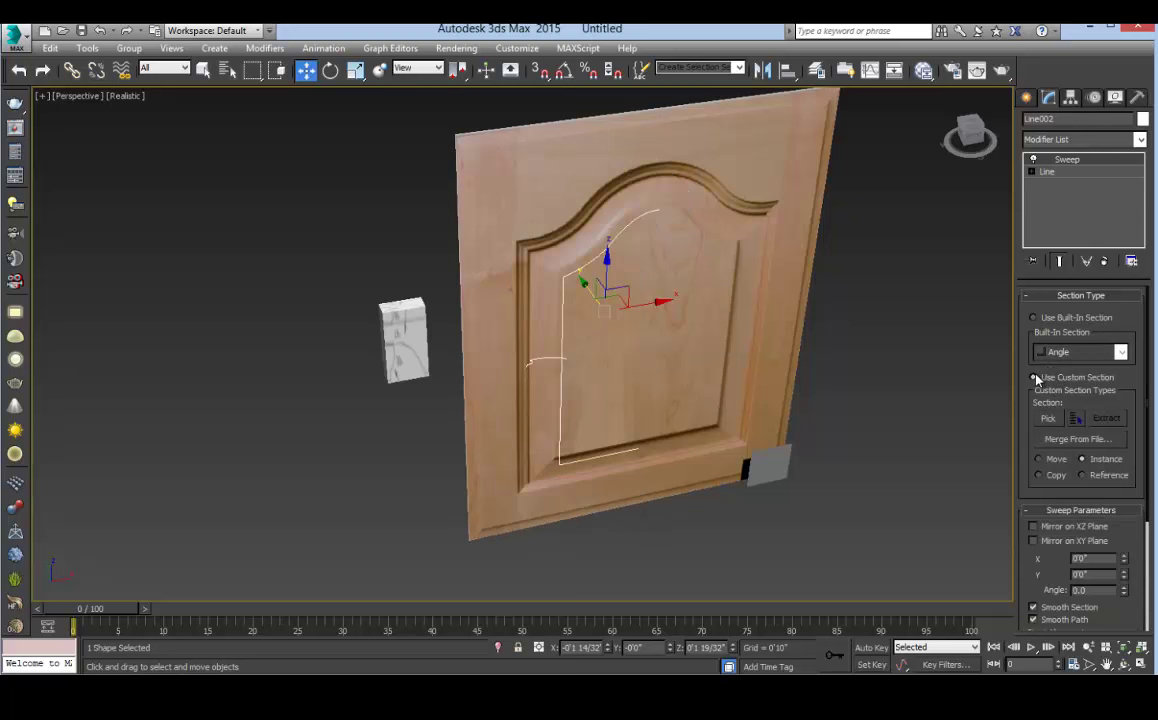
left_click(1048, 418)
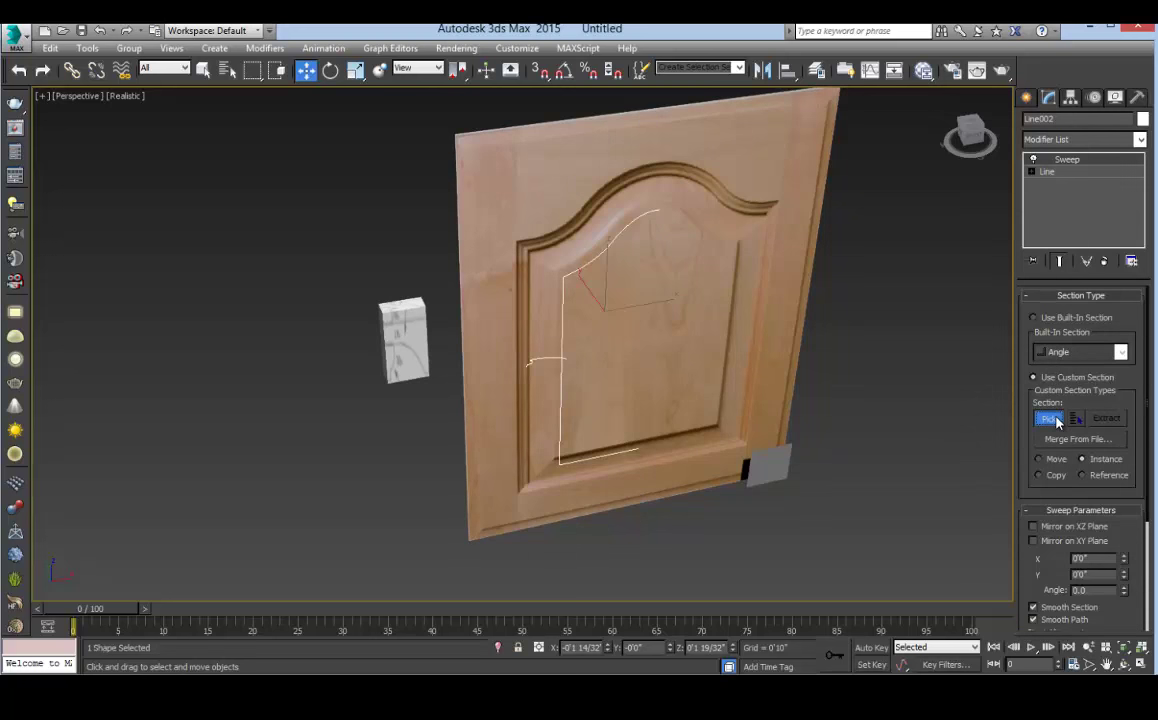
left_click(533, 361)
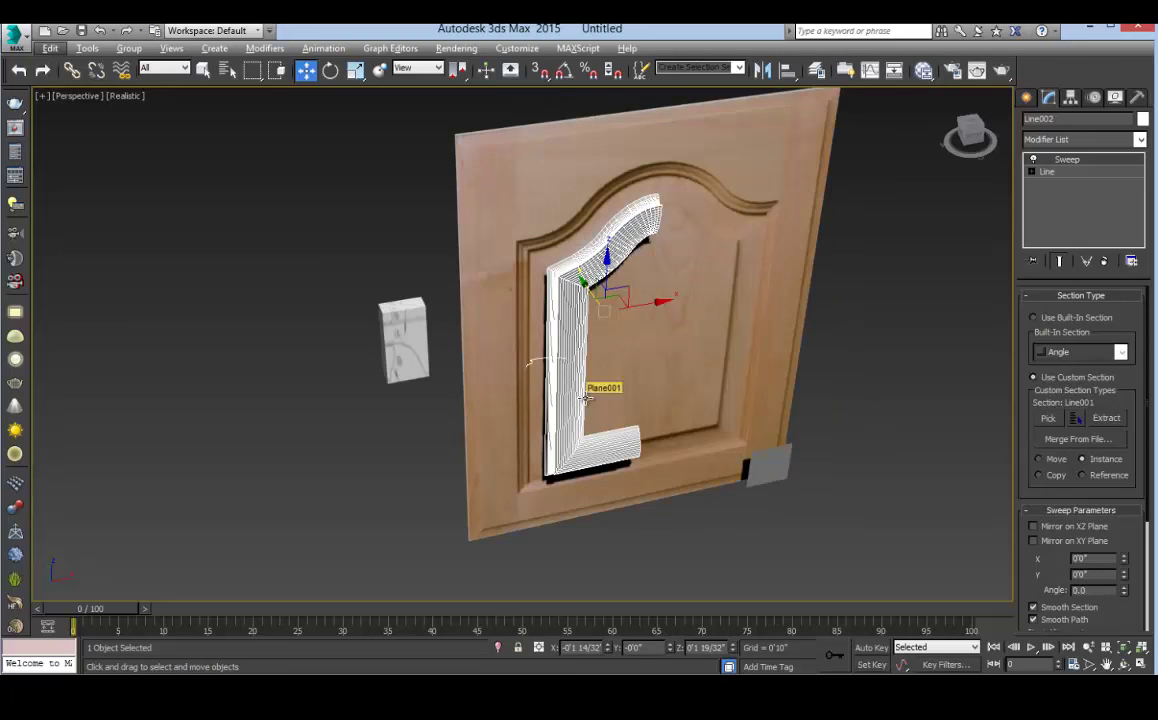
Compare the sweep's orientation with the profile line in the Top view and mirror the section on the XY plane
scroll(587, 398, "up", 5)
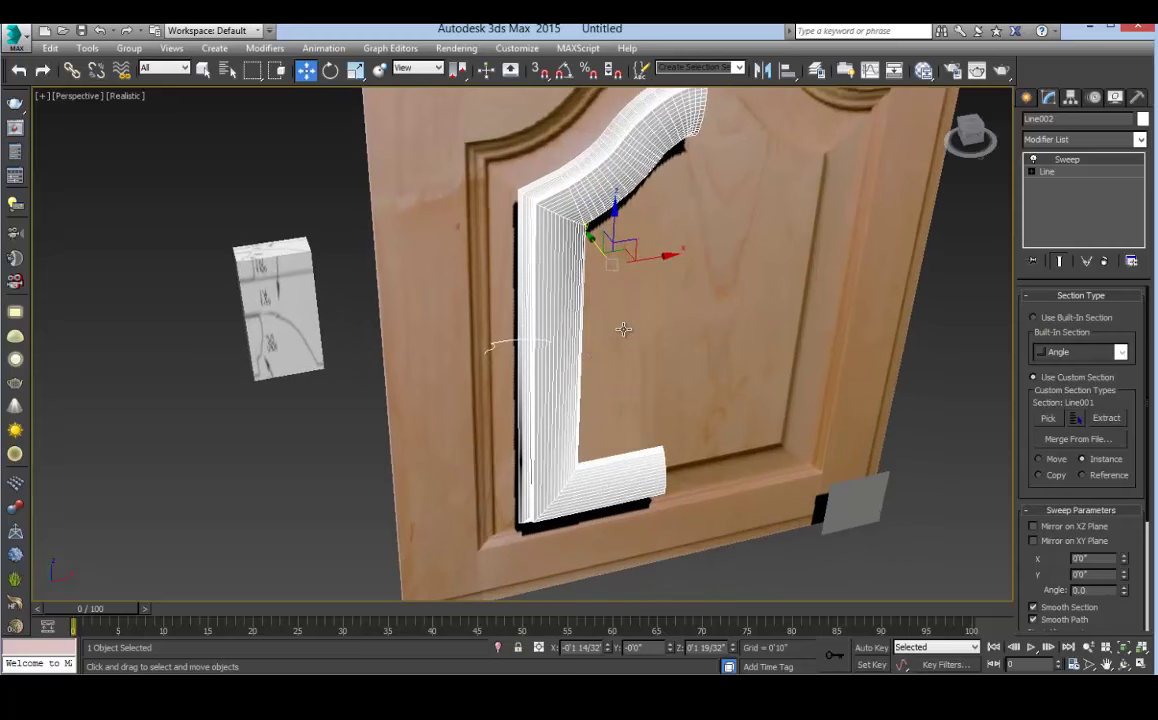
middle_click_drag(623, 329, 546, 351, "alt")
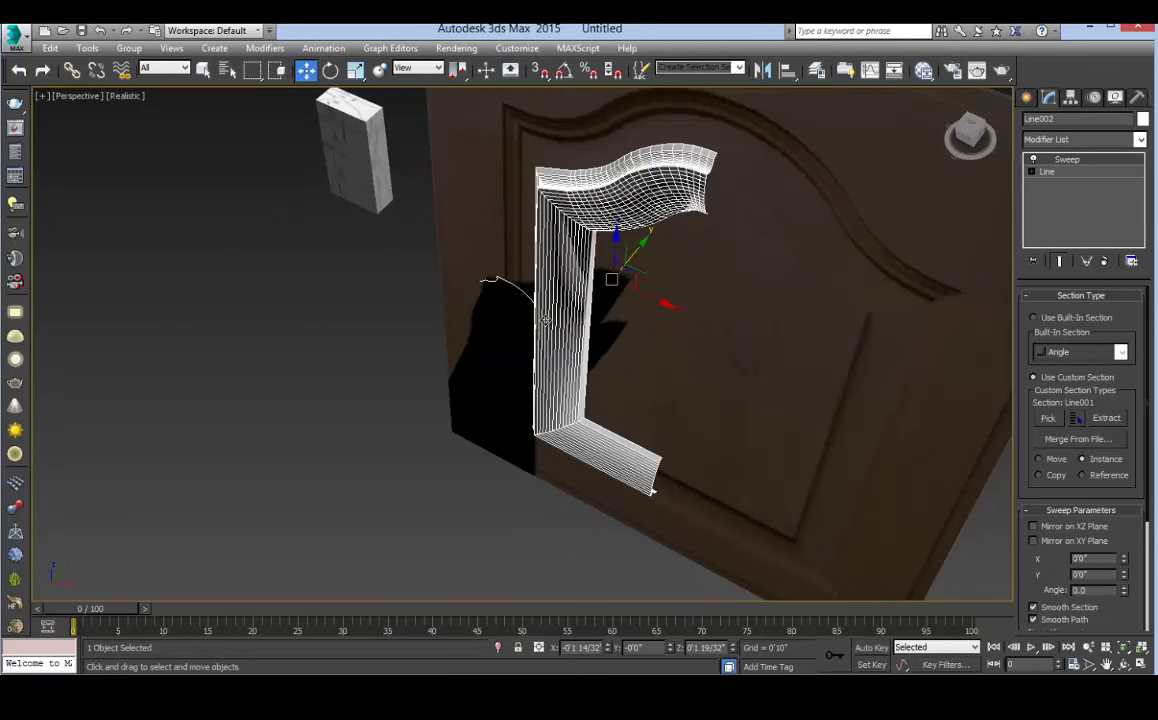
key("alt+w")
right_click(315, 256)
key("alt+w")
scroll(698, 347, "down", 5)
middle_click_drag(718, 388, 599, 407)
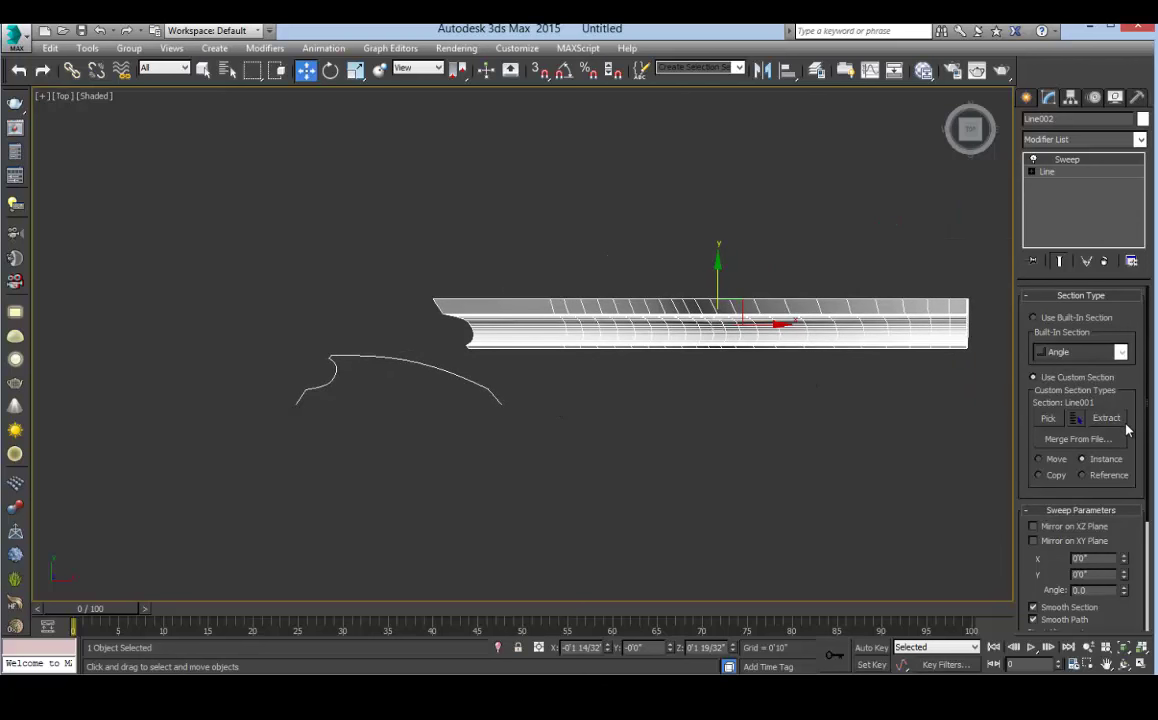
scroll(1128, 423, "down", 5)
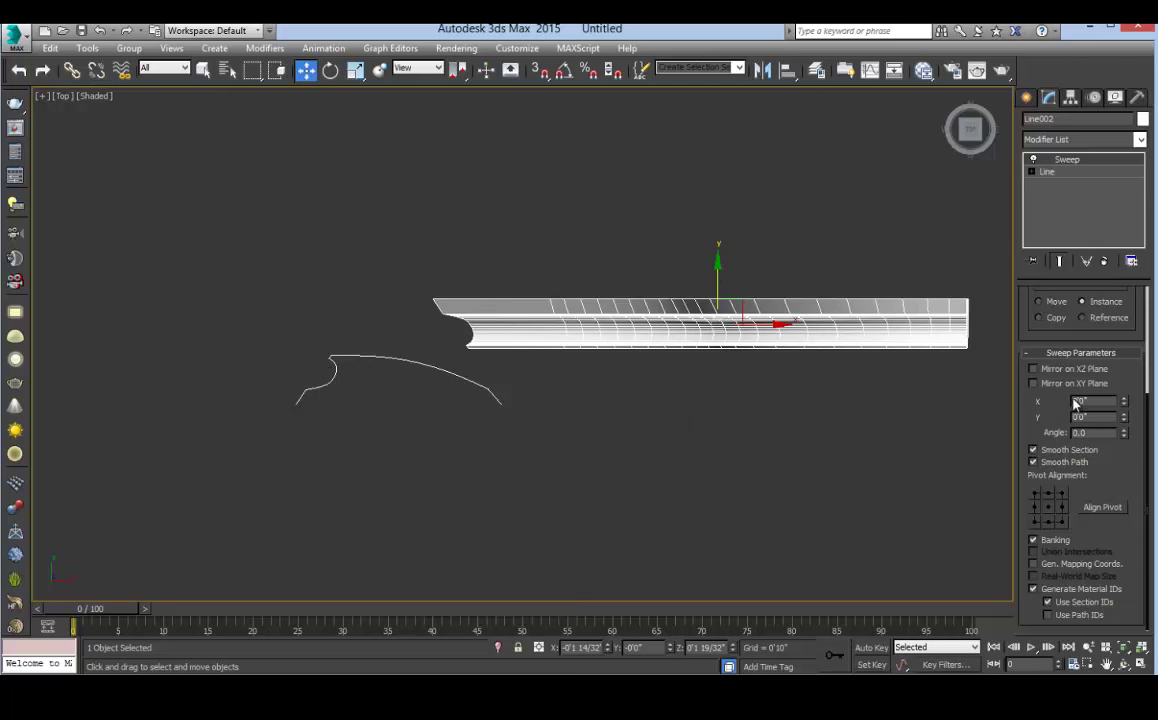
left_click(1033, 384)
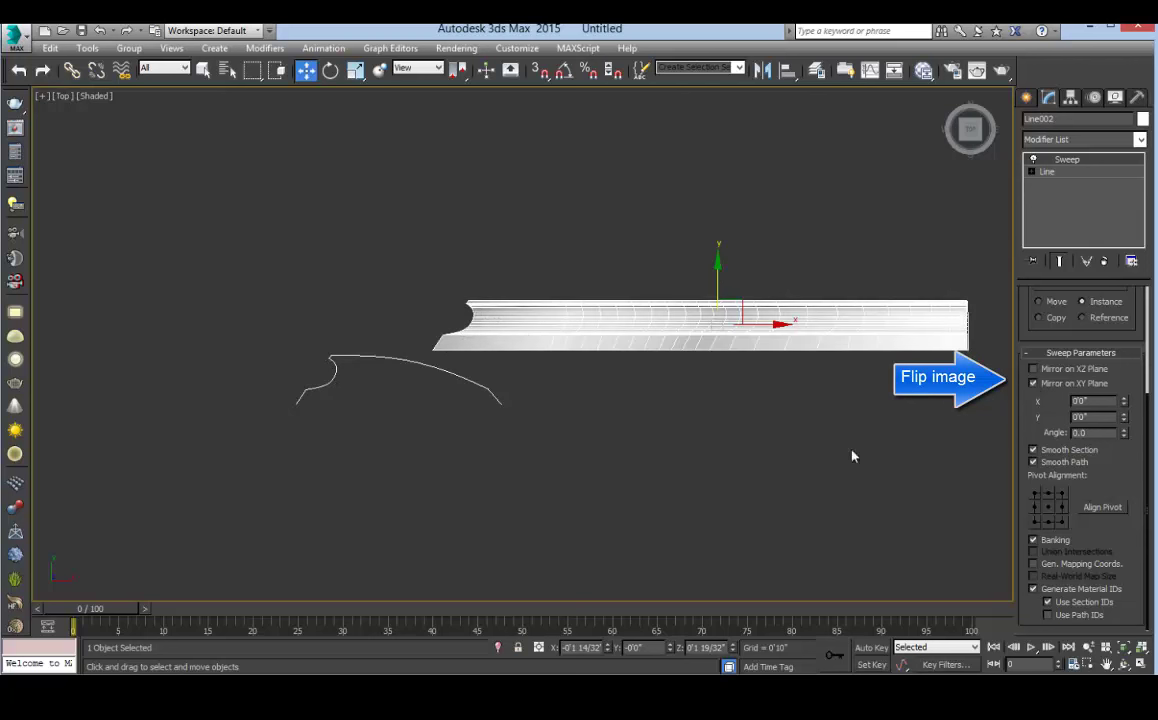
Try the sweep section's corner pivot alignments and set the pivot to the lower-right point
left_click(1034, 495)
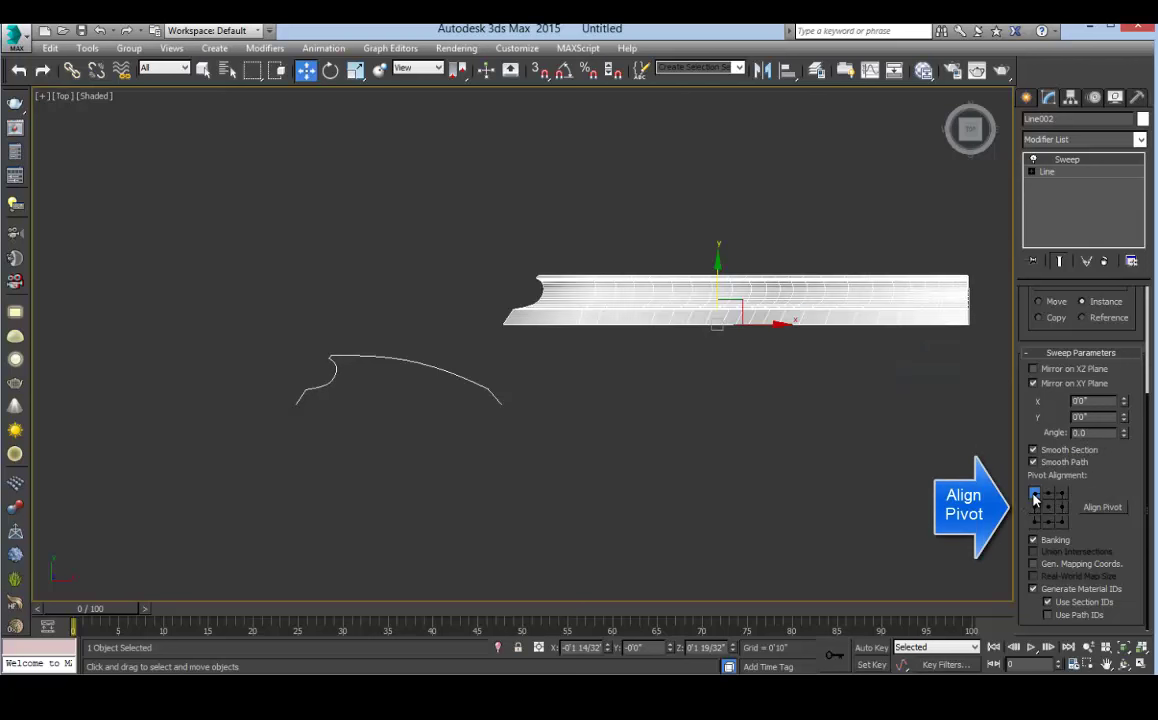
left_click(1035, 522)
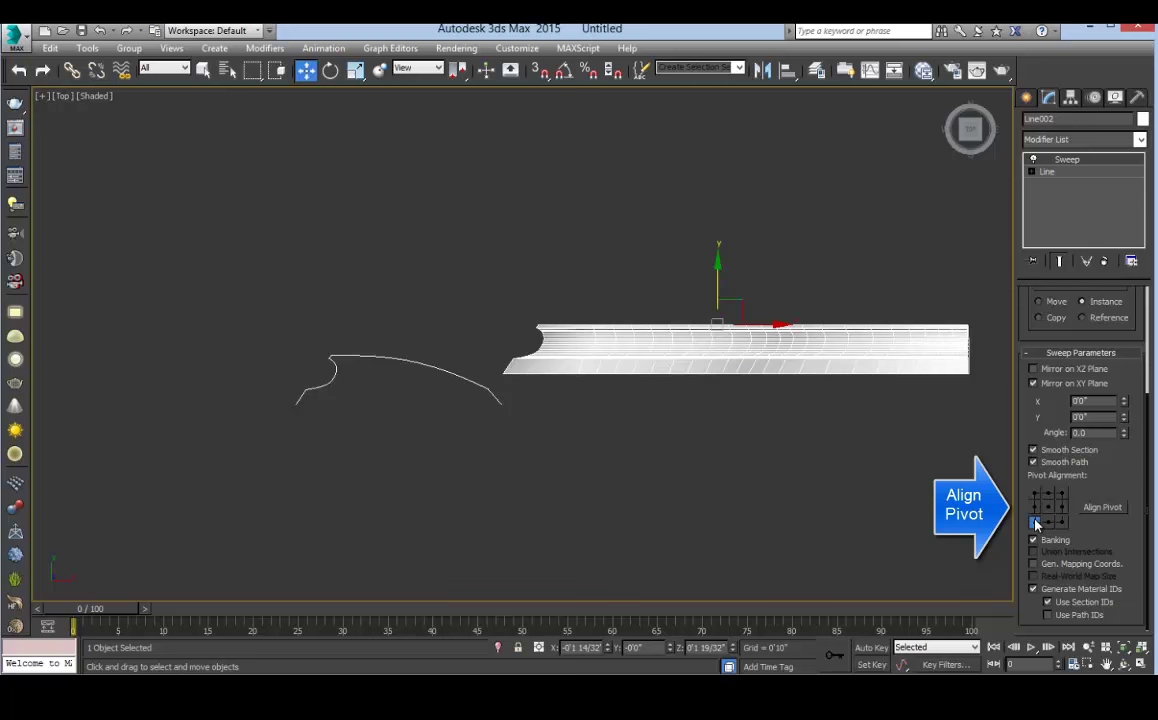
left_click(1061, 494)
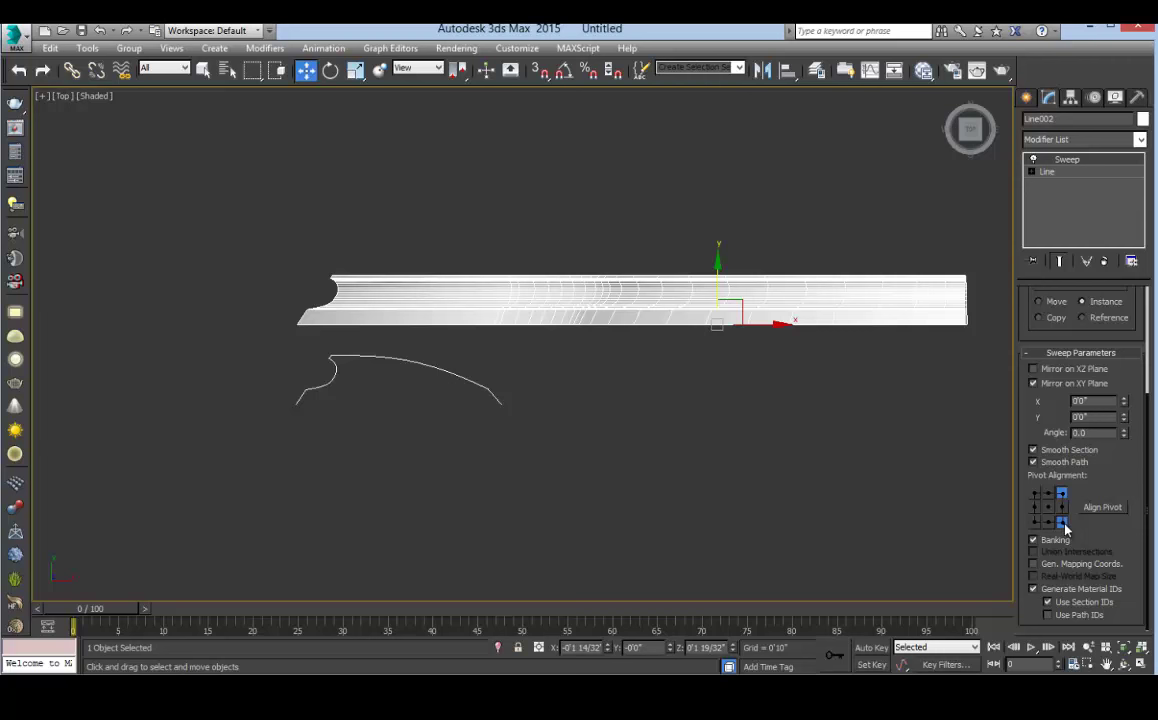
left_click(1061, 522)
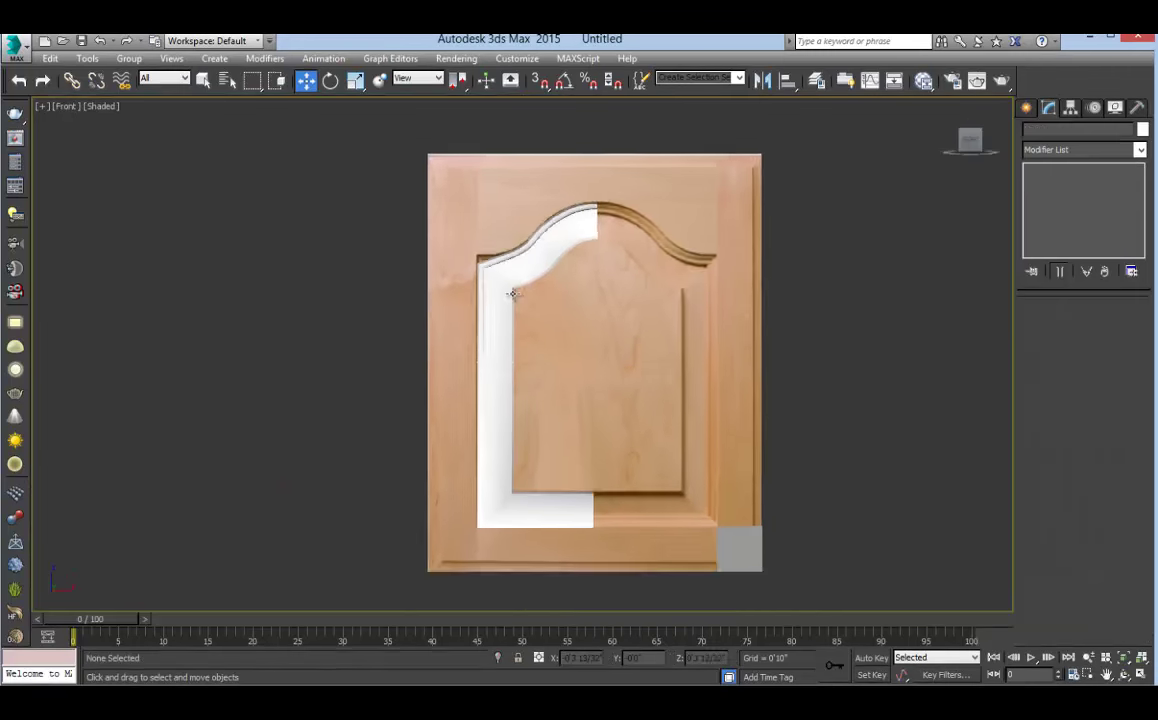
Inspect the swept molding's upper corner against the door image and set the Front view's display style to Hidden Line
scroll(522, 255, "up", 6)
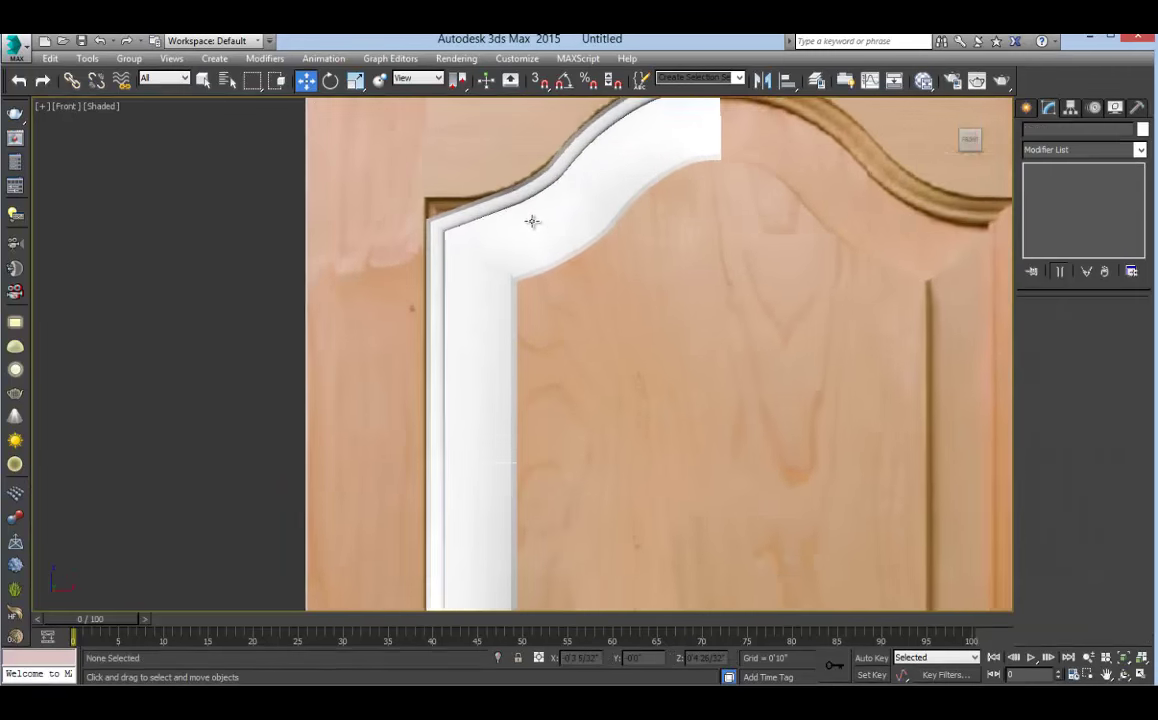
scroll(538, 240, "up", 4)
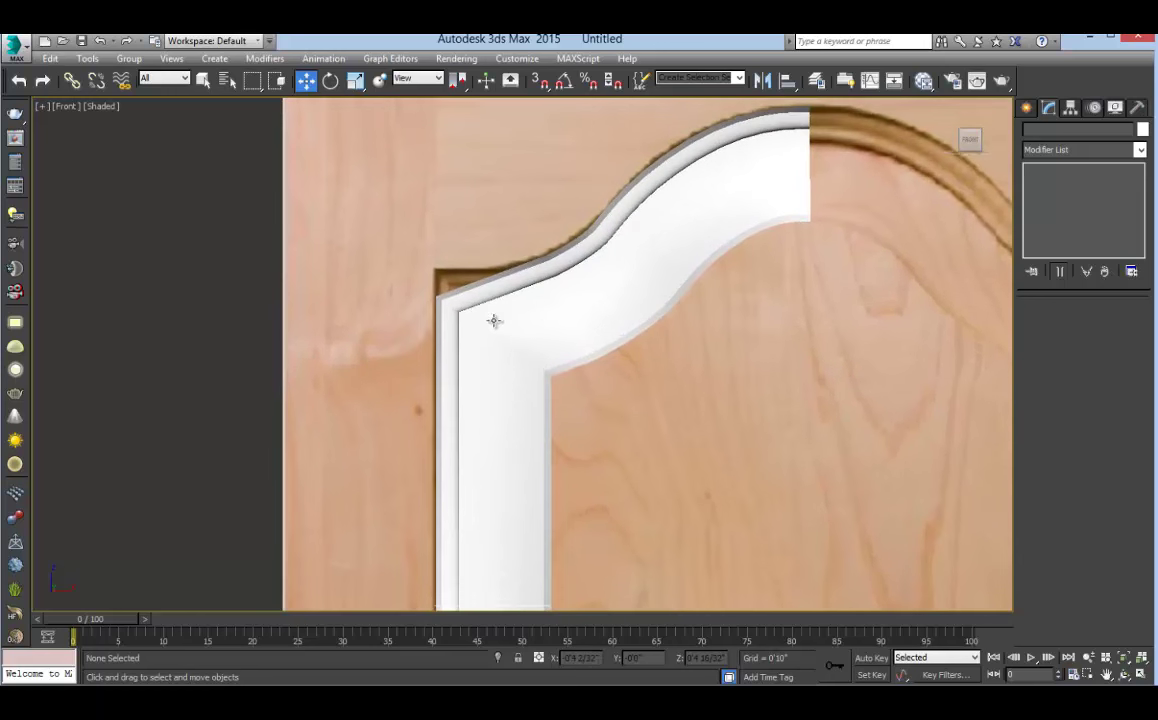
middle_click_drag(695, 327, 632, 294)
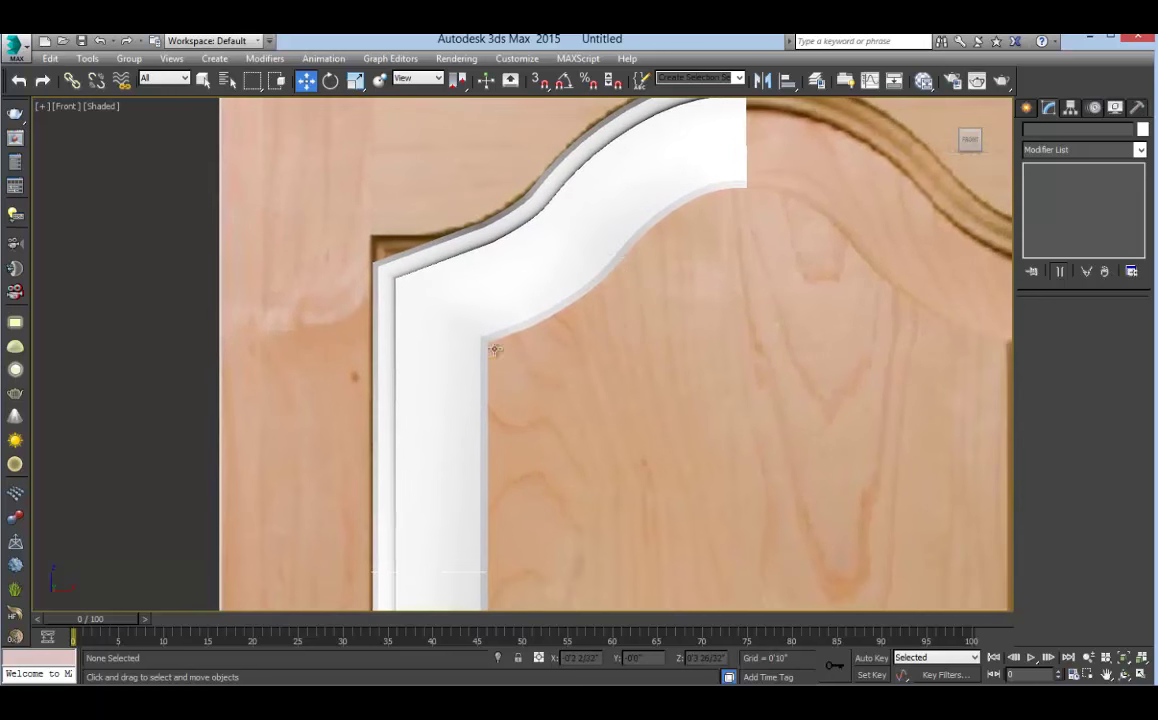
left_click(514, 262)
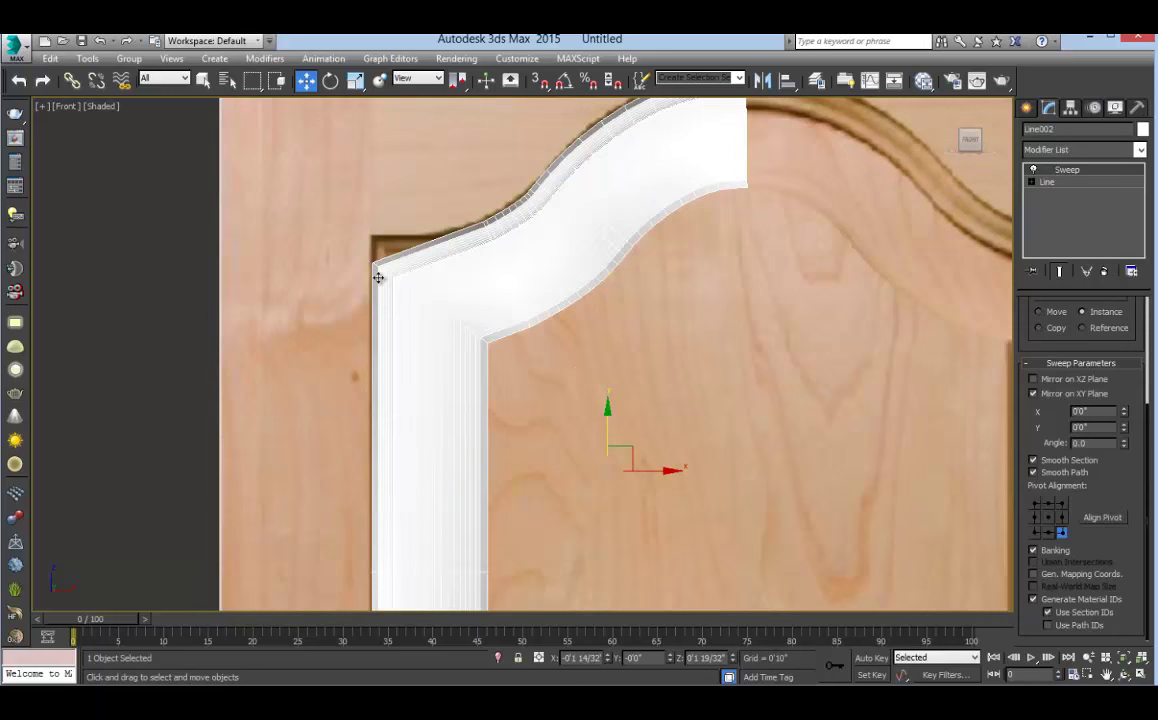
left_click(105, 108)
left_click(151, 230)
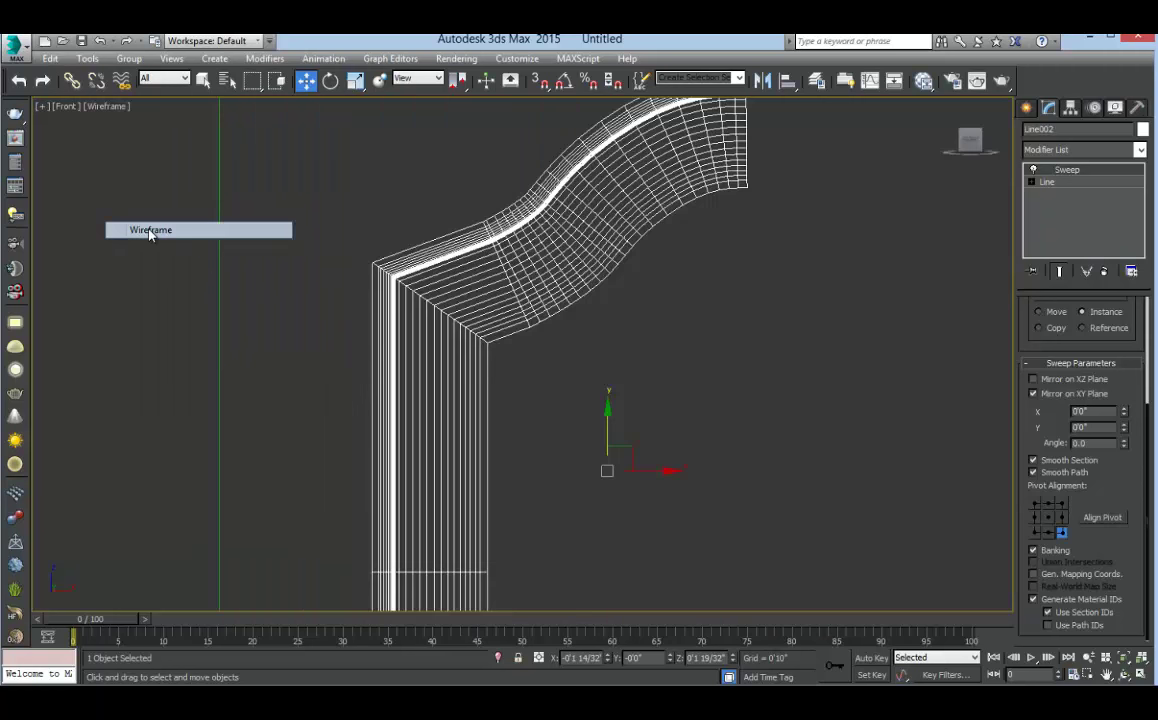
left_click(107, 106)
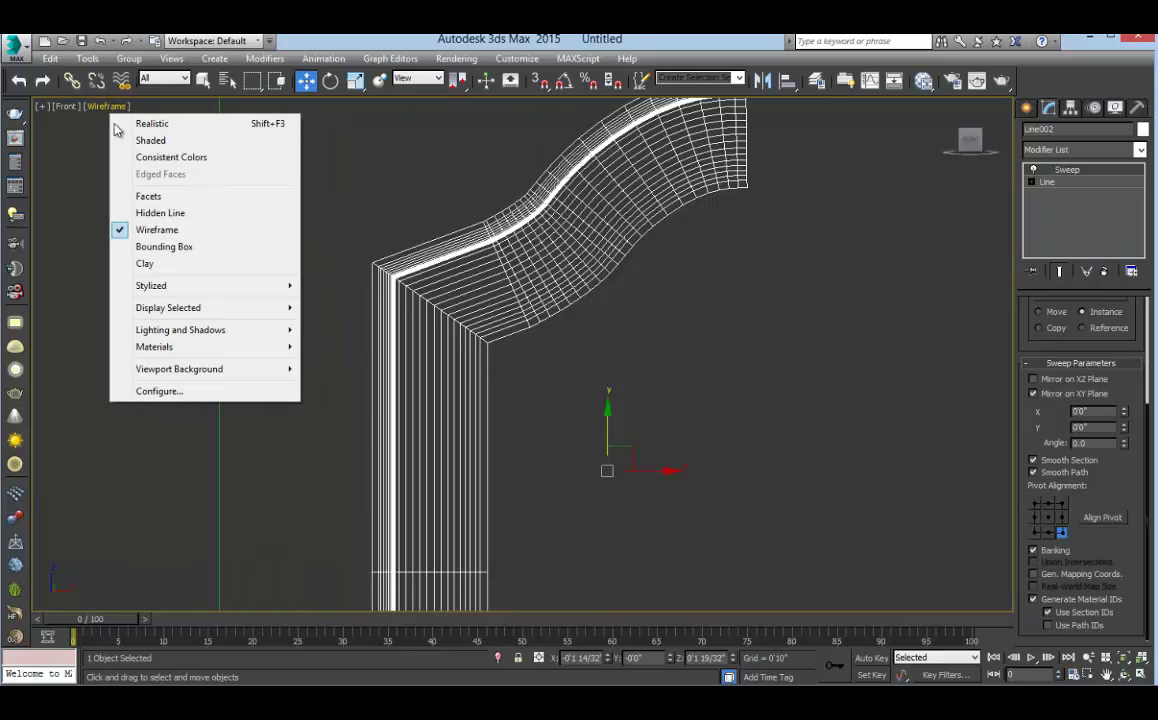
left_click(153, 213)
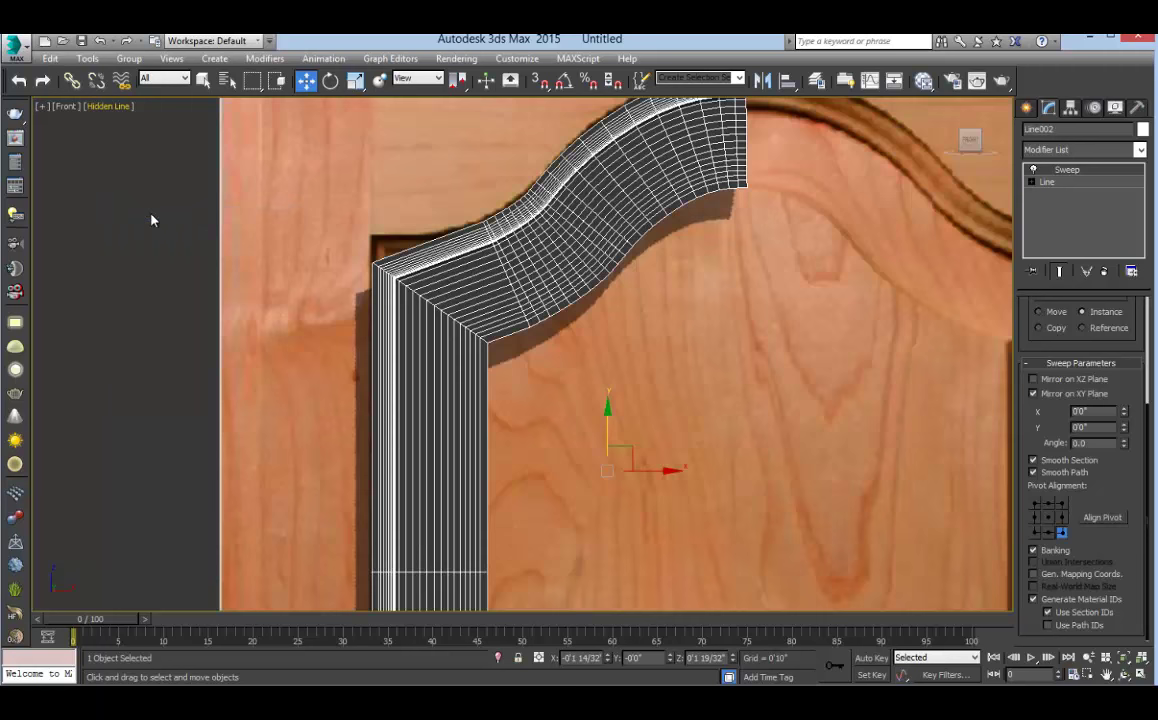
Mirror the swept half panel across the X axis as a copy
middle_click_drag(731, 195, 731, 268)
left_click(1046, 183)
middle_click_drag(729, 336, 613, 276)
scroll(612, 285, "down", 1)
scroll(611, 296, "down", 1)
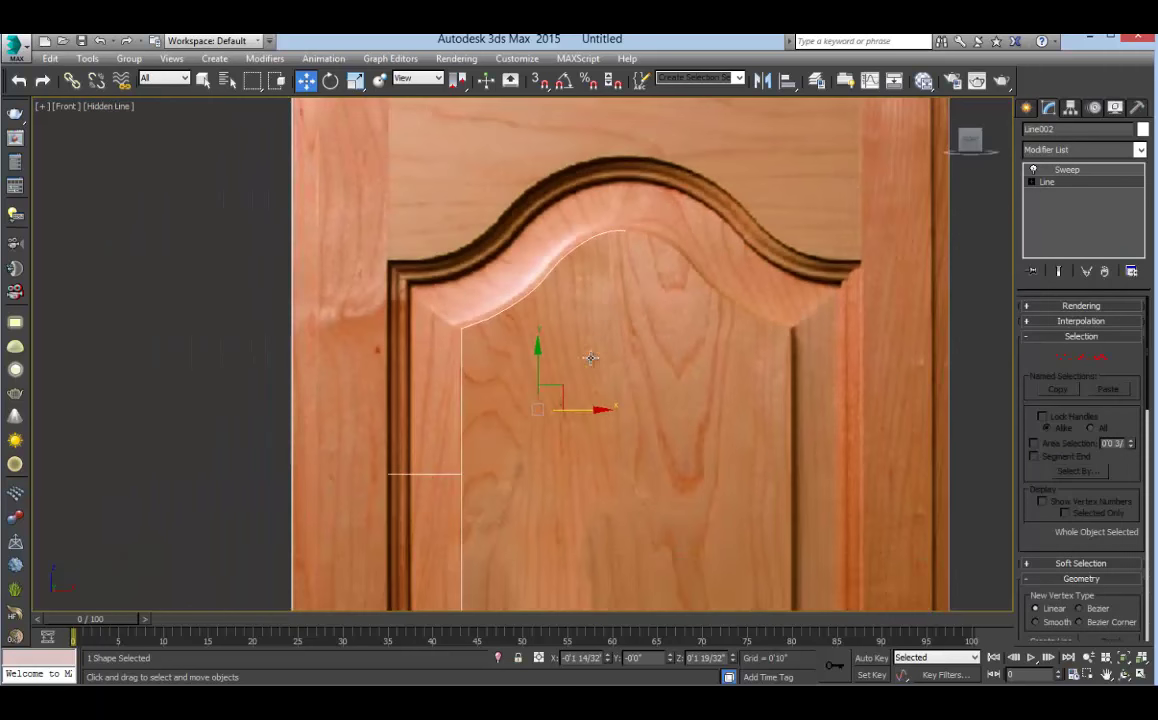
left_click(762, 80)
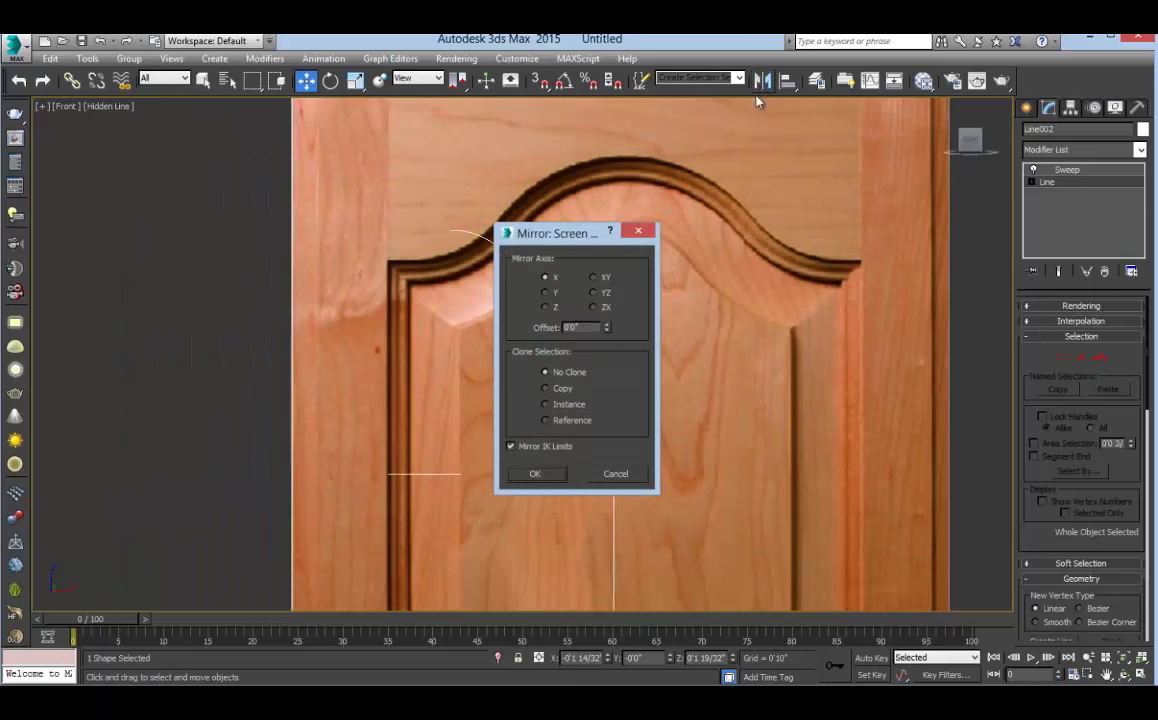
left_click(549, 388)
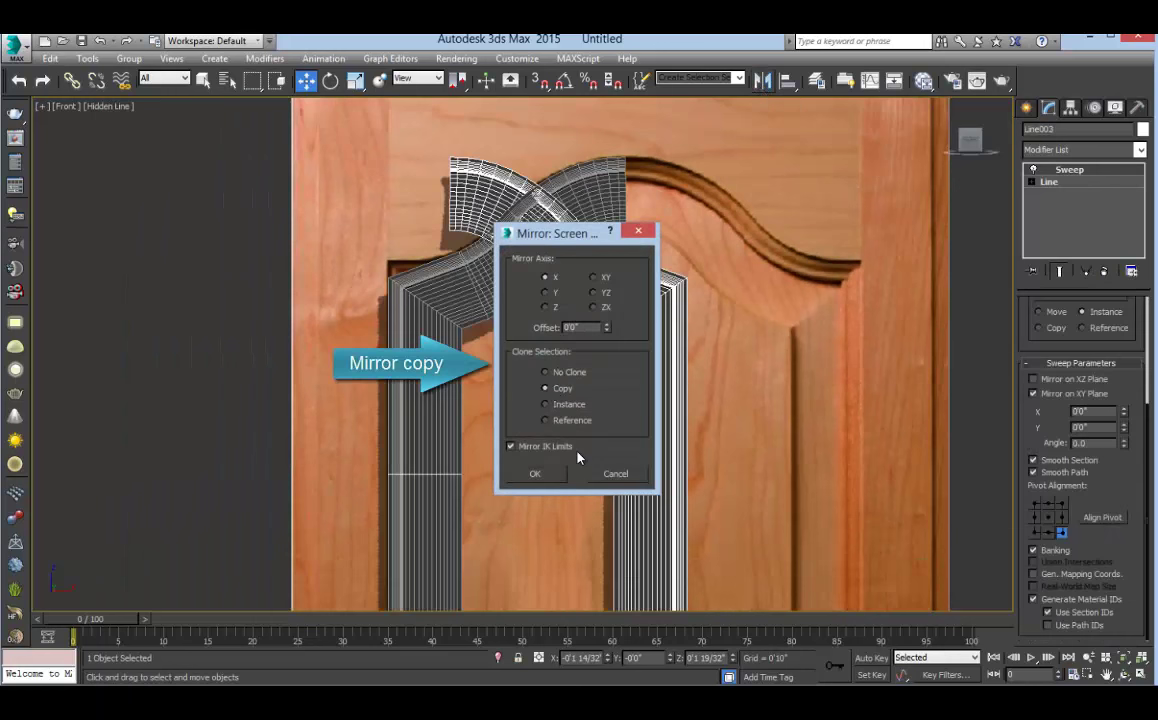
left_click(536, 474)
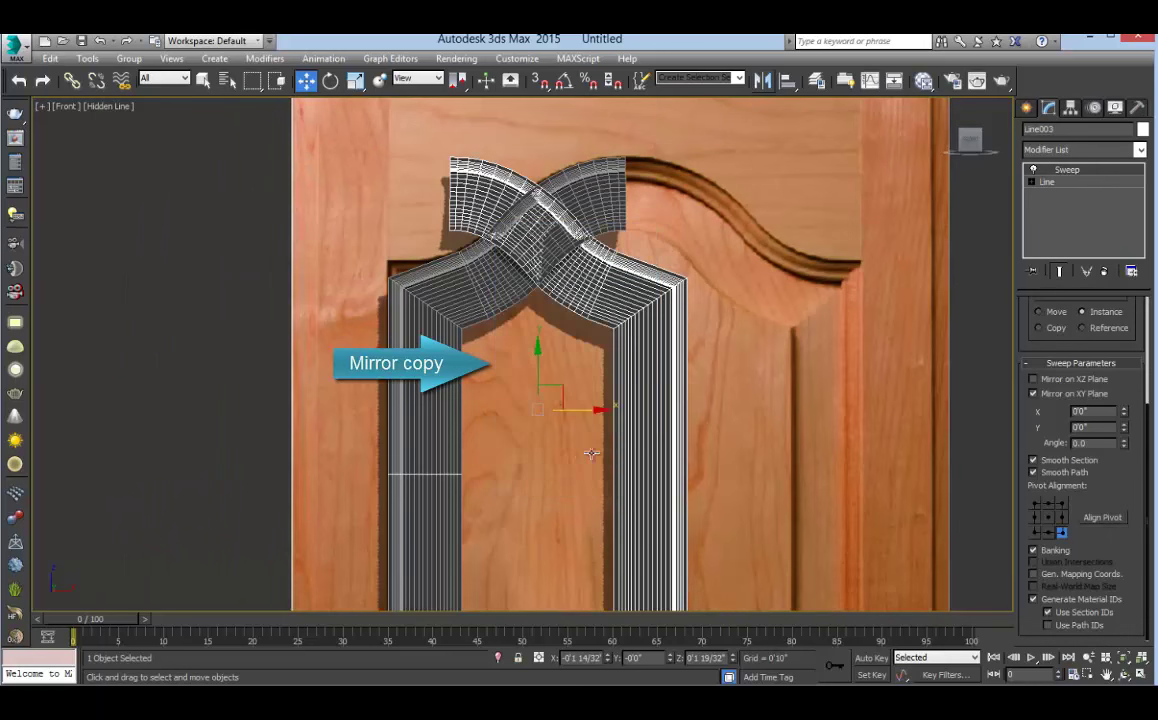
Move the mirrored half along X until its arch meets the end of the original half at the door's centre
left_click(1058, 184)
left_click_drag(579, 412, 757, 421)
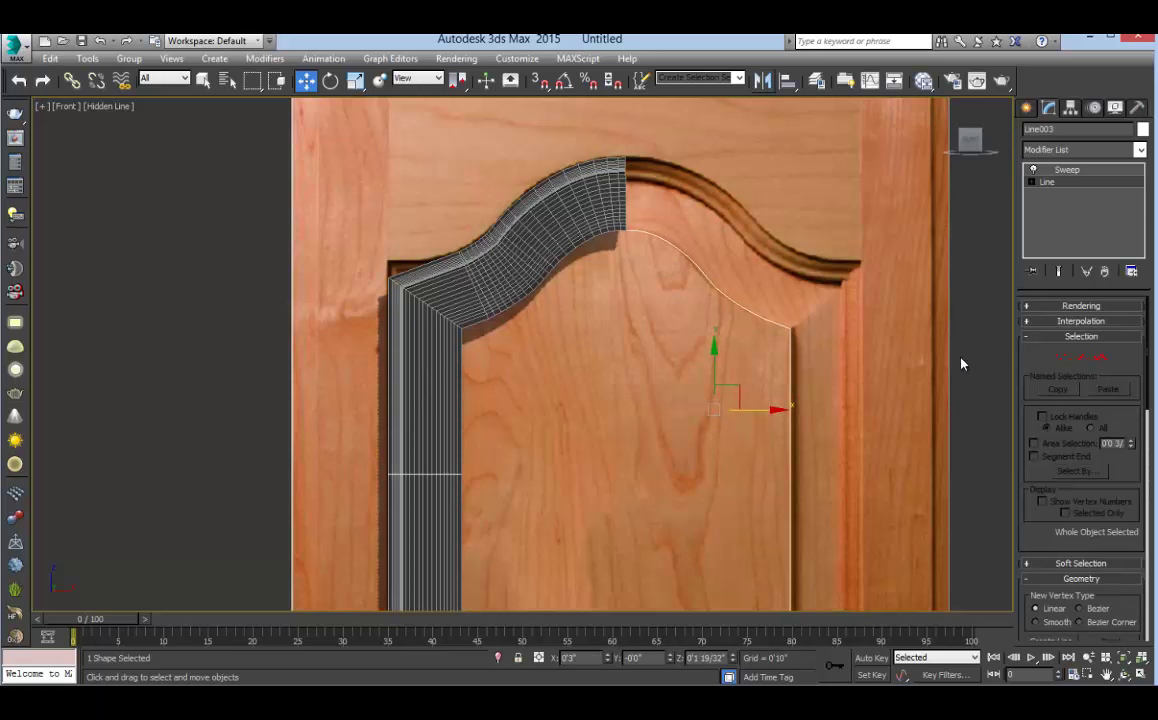
left_click(1061, 359)
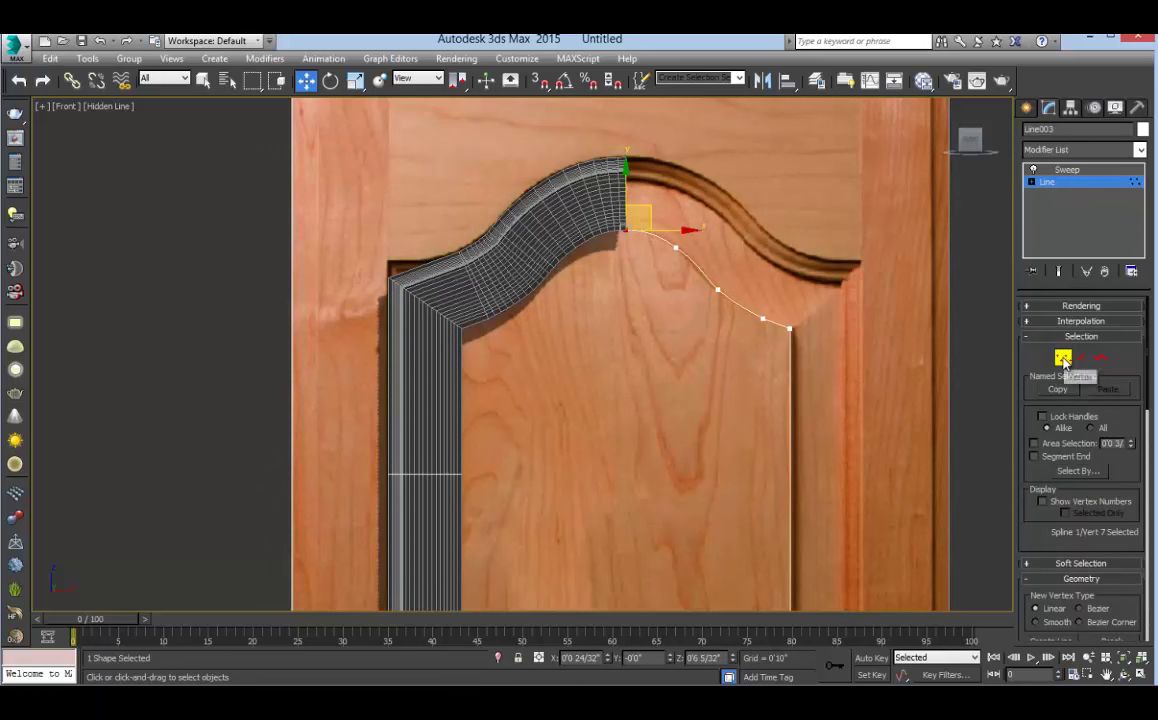
left_click(1072, 171)
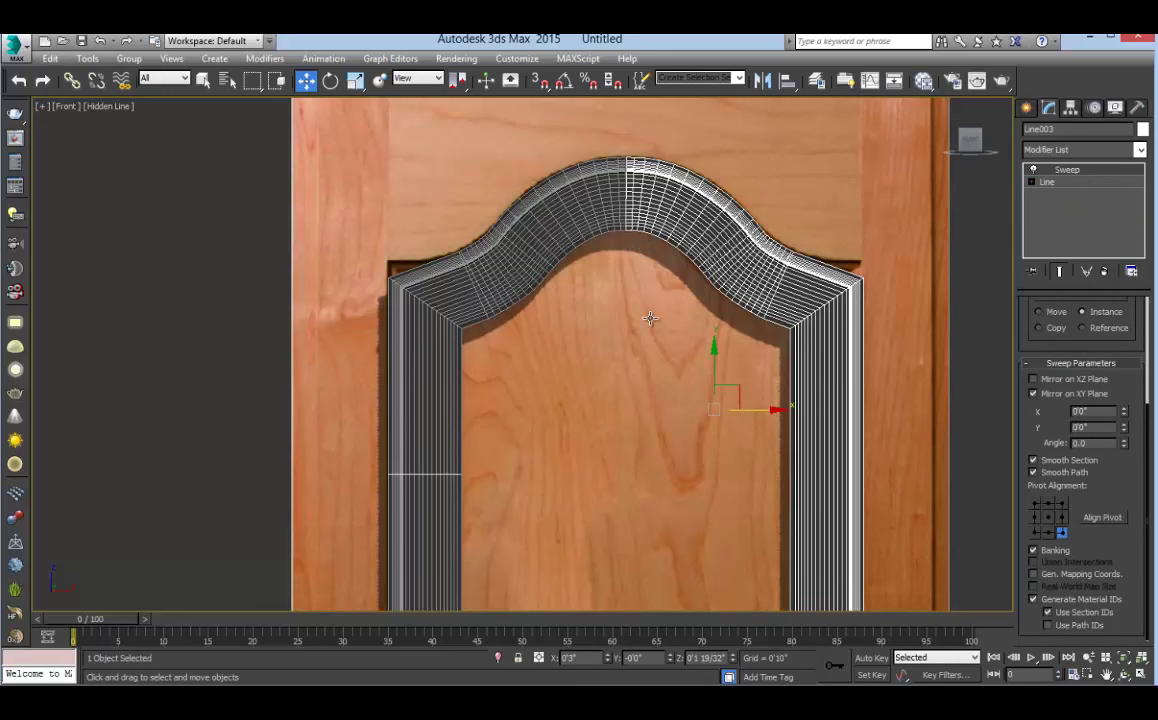
left_click(875, 258)
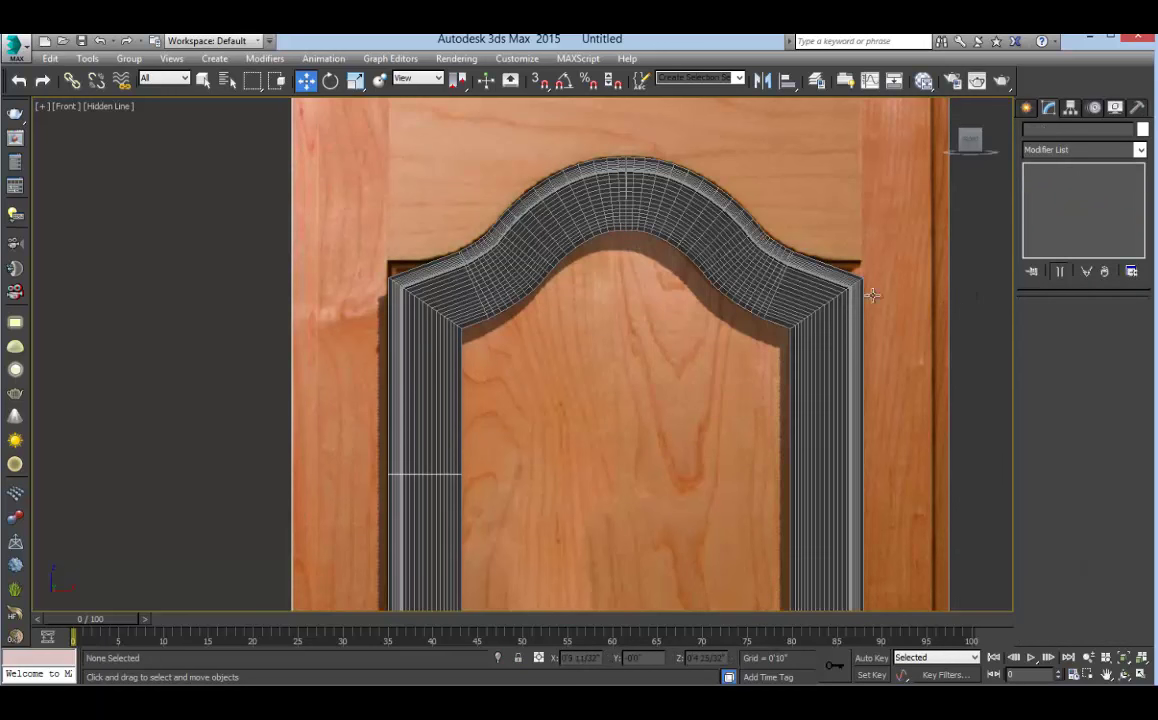
Turn off the Sweep modifier on both the original and the mirrored half outlines
left_click(559, 250)
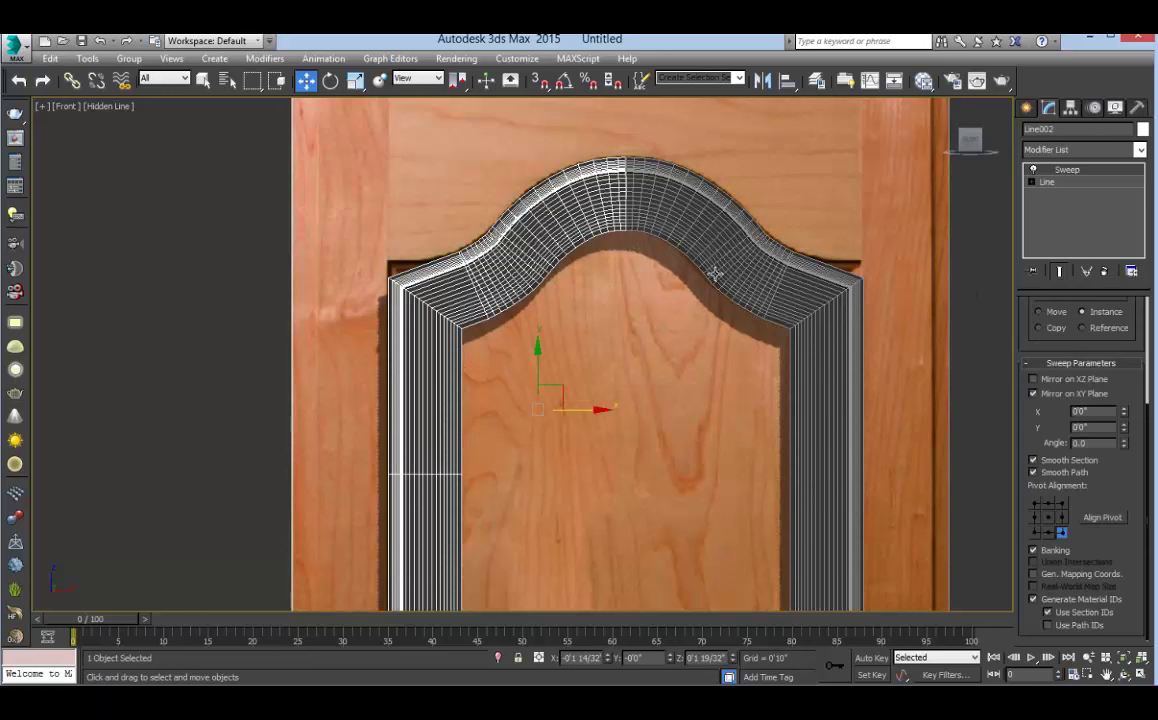
left_click(755, 280)
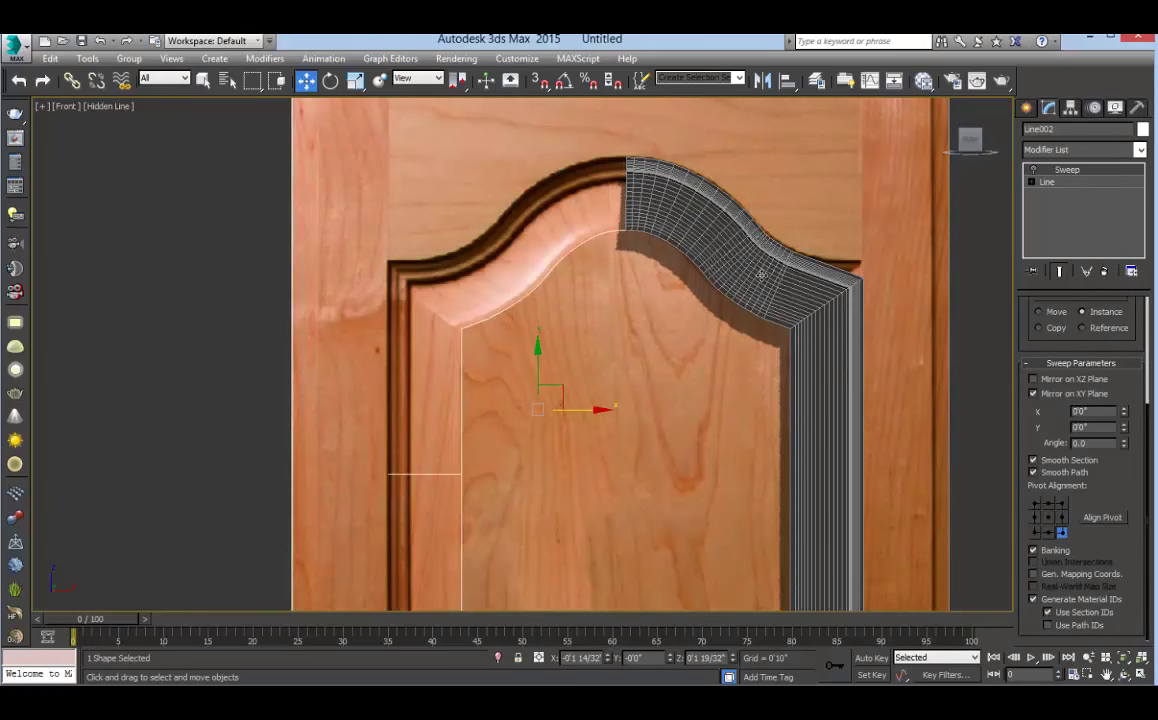
left_click(656, 279)
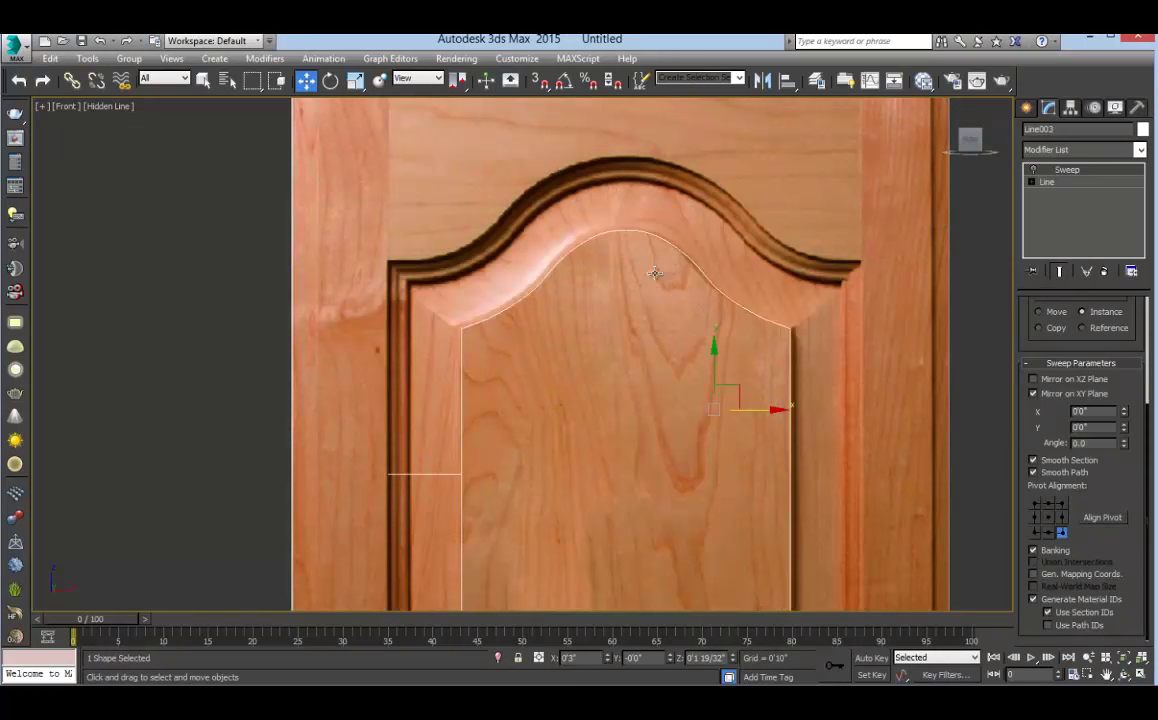
scroll(652, 272, "up", 3)
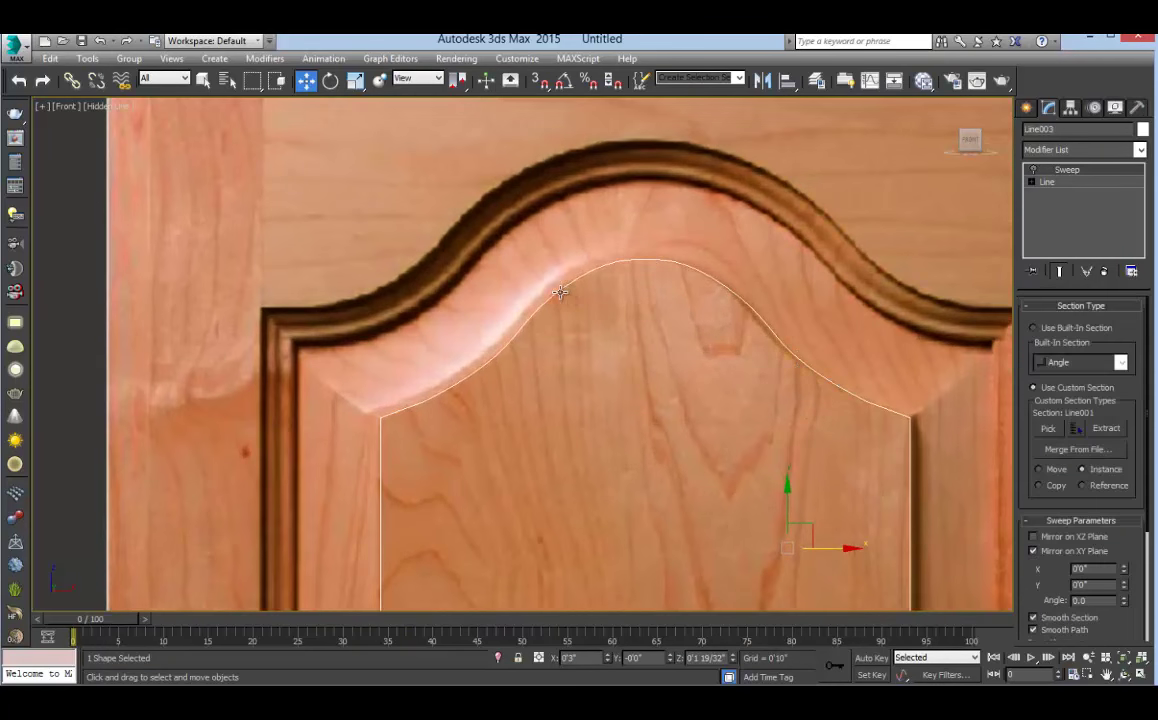
Attach the mirrored half outline to the original half outline at the Line level
left_click(559, 292)
scroll(1055, 372, "down", 3)
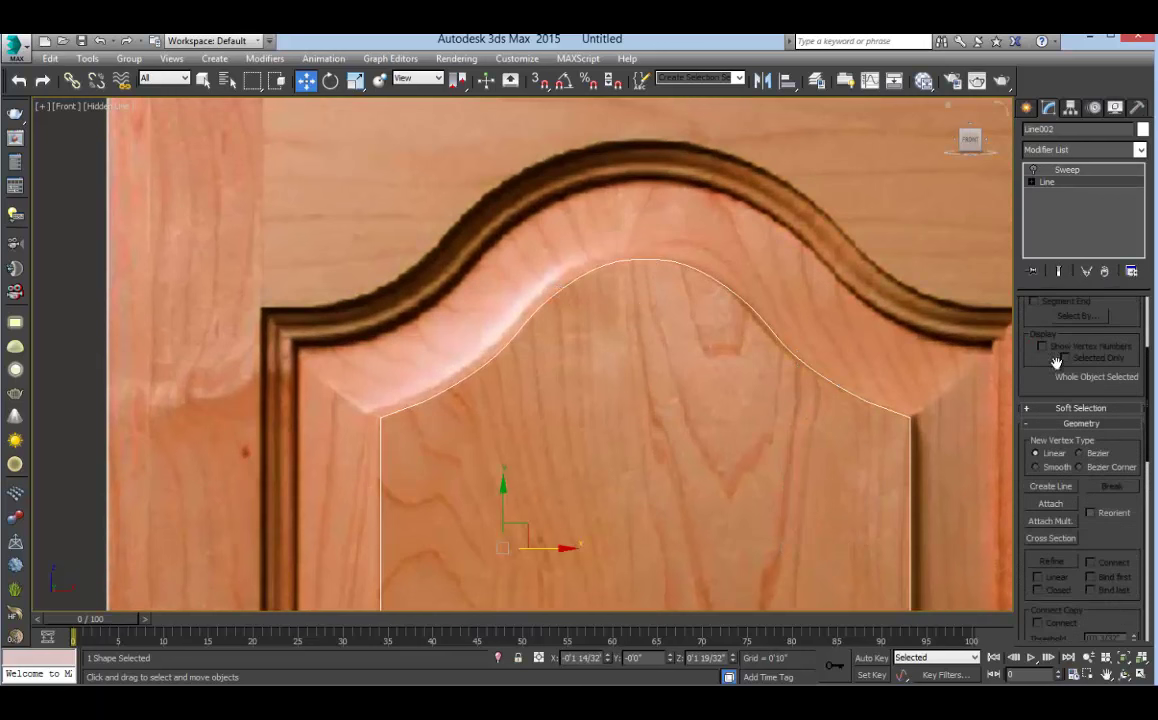
left_click_drag(1081, 477, 1090, 338)
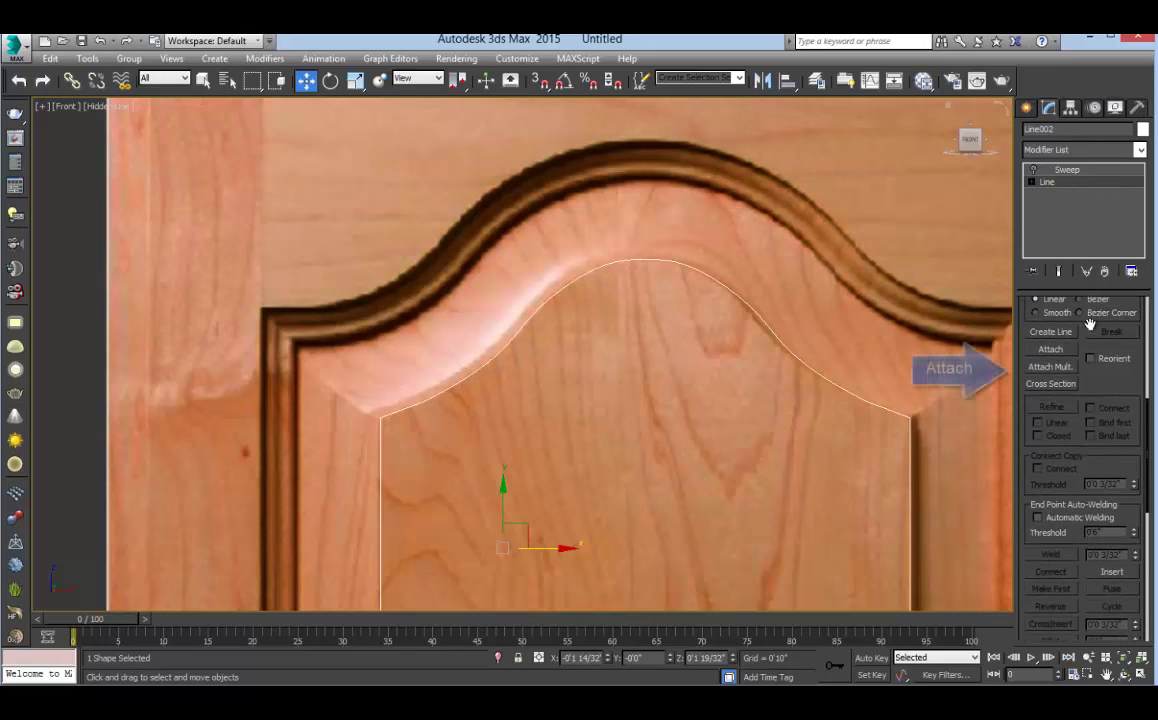
left_click(1050, 369)
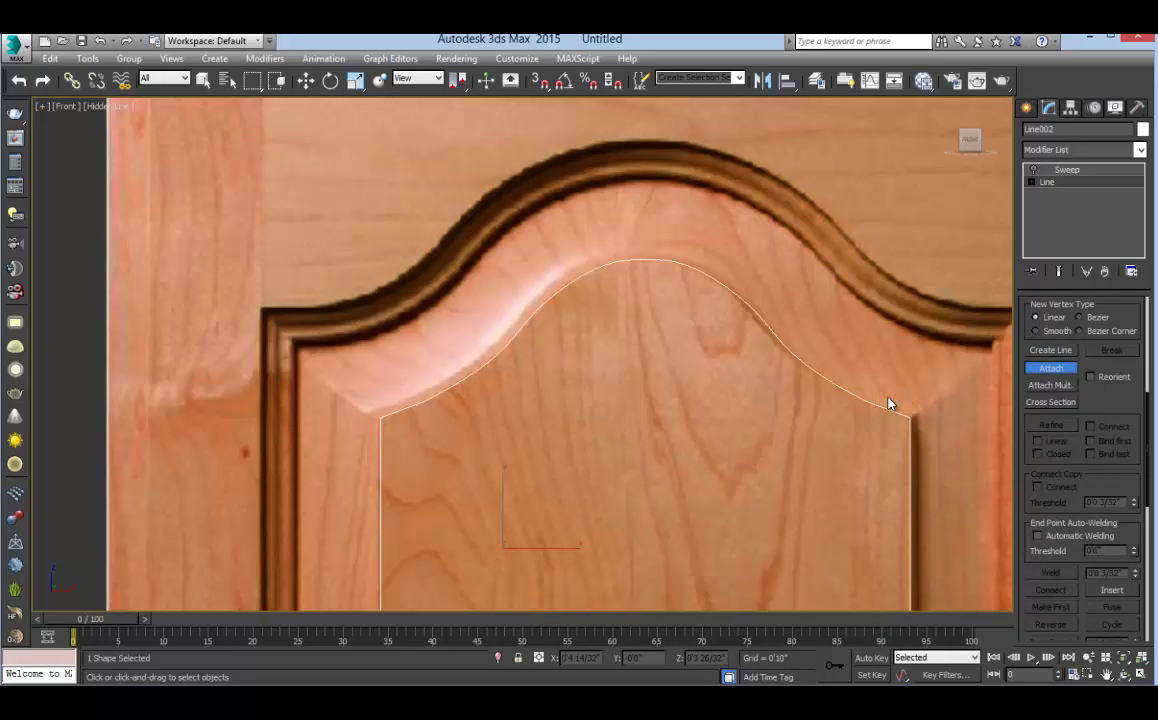
left_click(1060, 367)
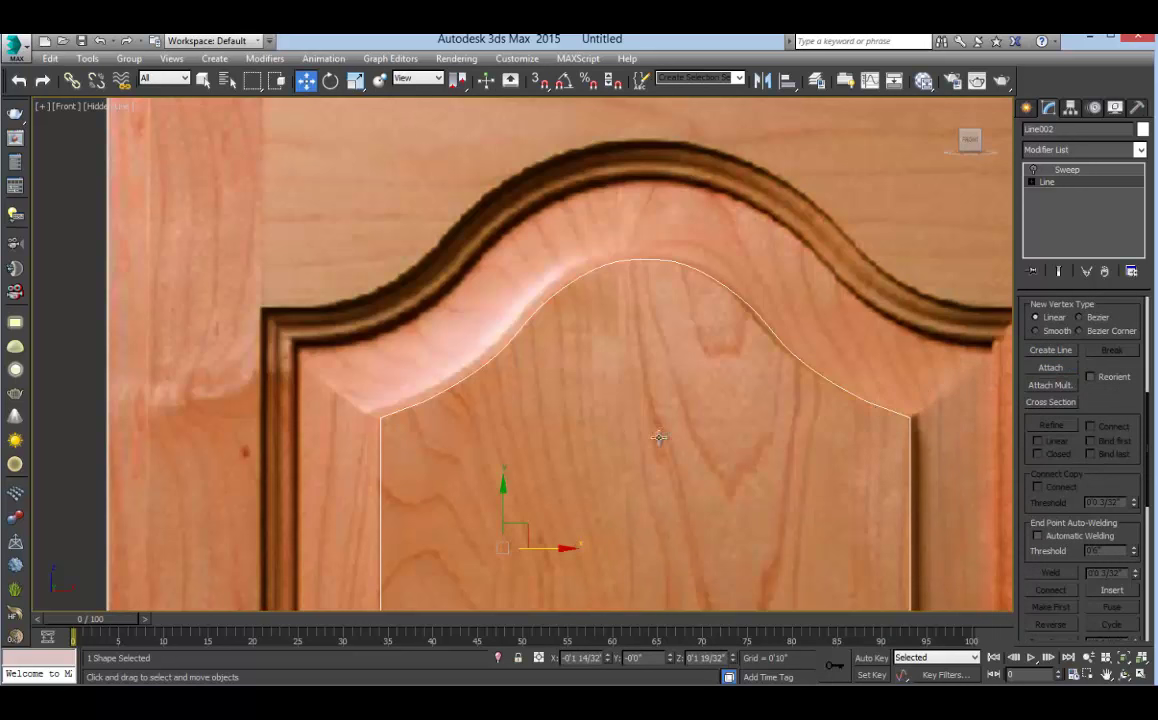
left_click_drag(496, 501, 493, 459)
key("ctrl+z")
Weld the two overlapping vertices at the peak of the panel outline's arch
left_click(1032, 182)
left_click(1059, 195)
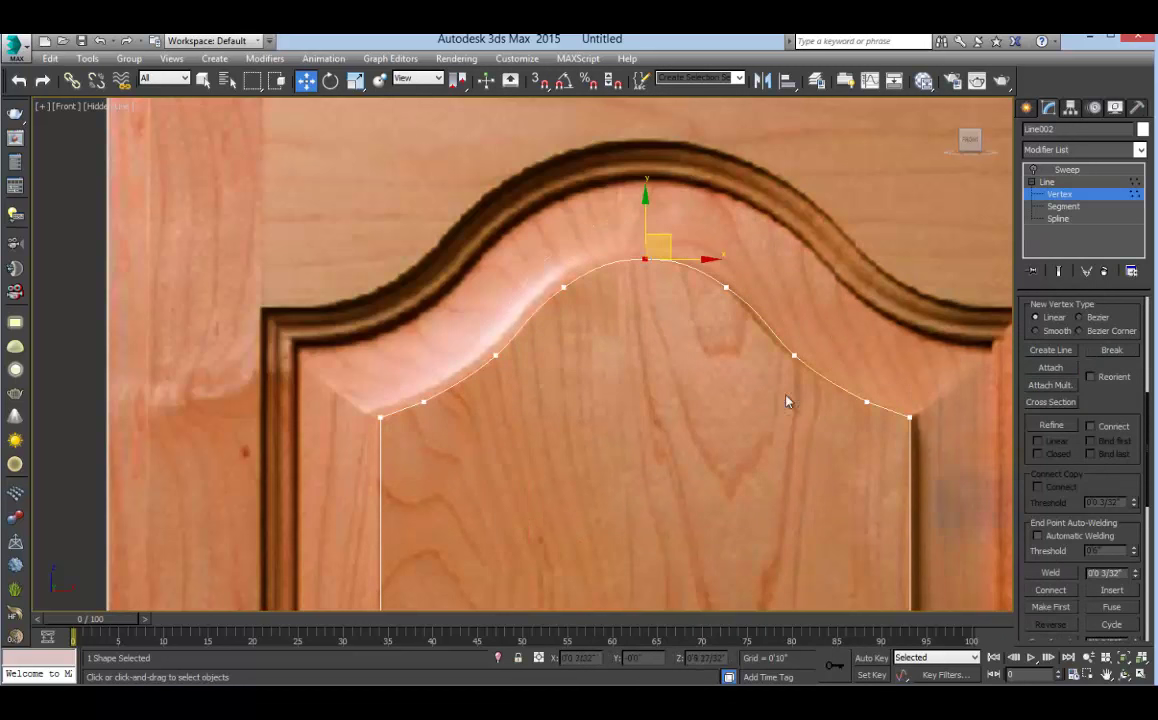
left_click_drag(1087, 484, 1093, 424)
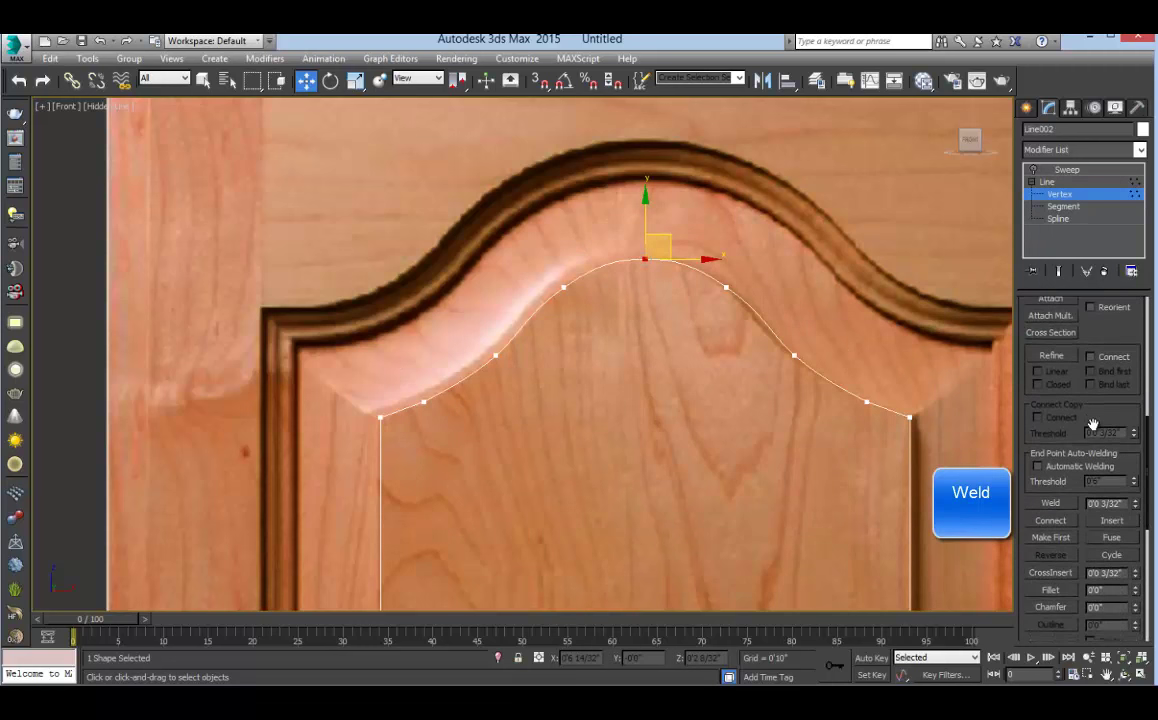
left_click(1050, 504)
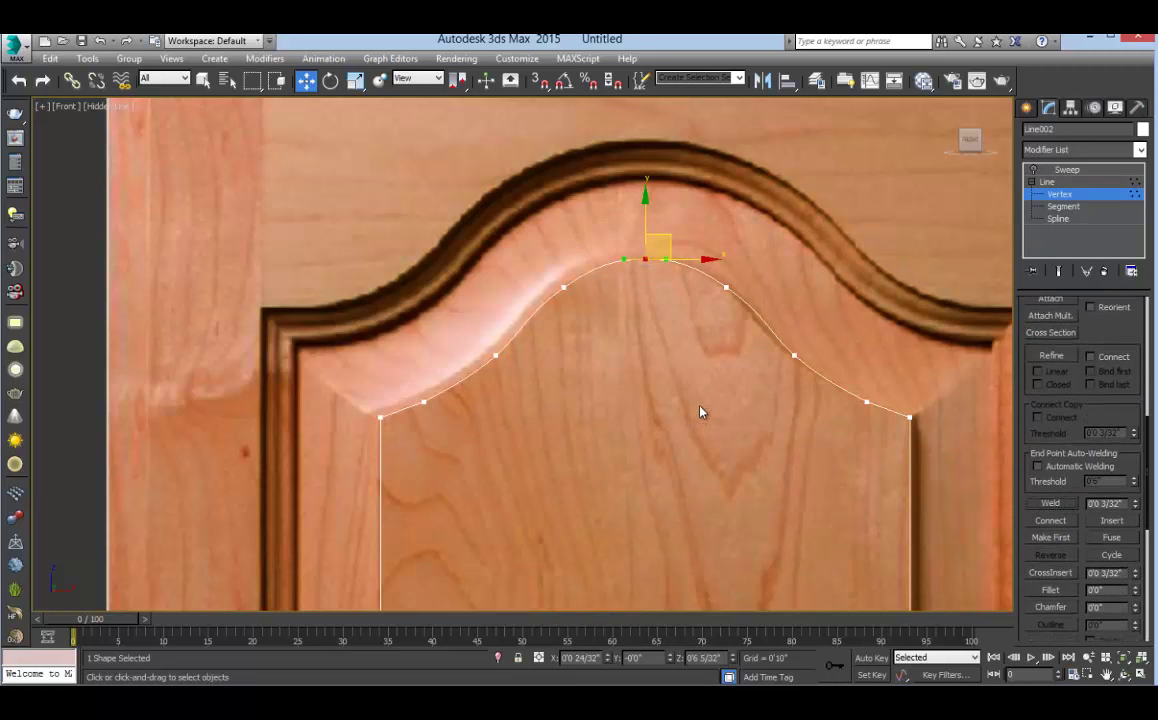
Bring the two middle vertices on the outline's bottom edge together along X and weld them
scroll(700, 410, "down", 4)
middle_click_drag(698, 468, 685, 307)
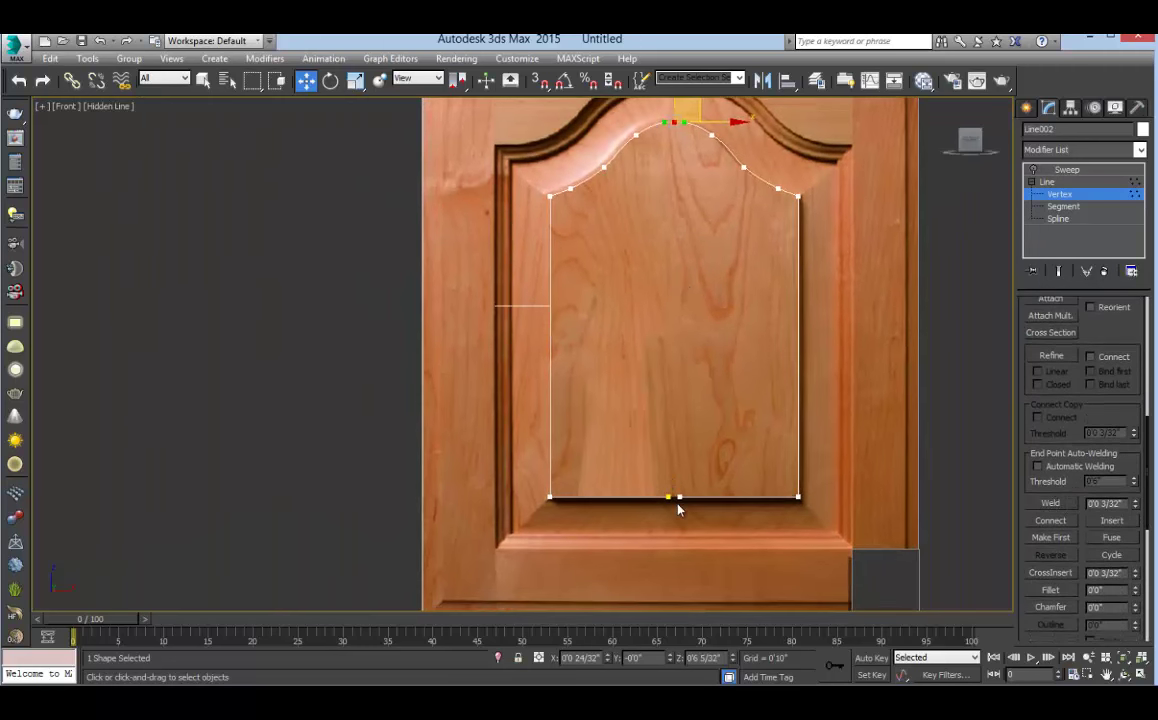
scroll(677, 500, "up", 4)
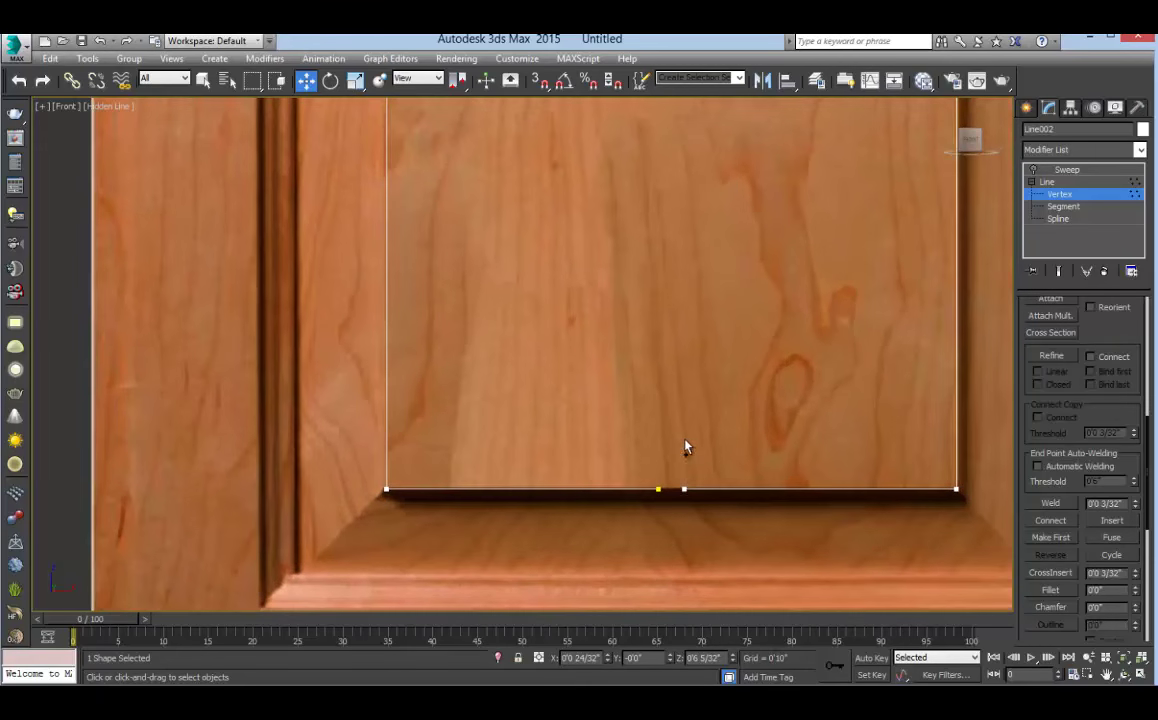
left_click(660, 489)
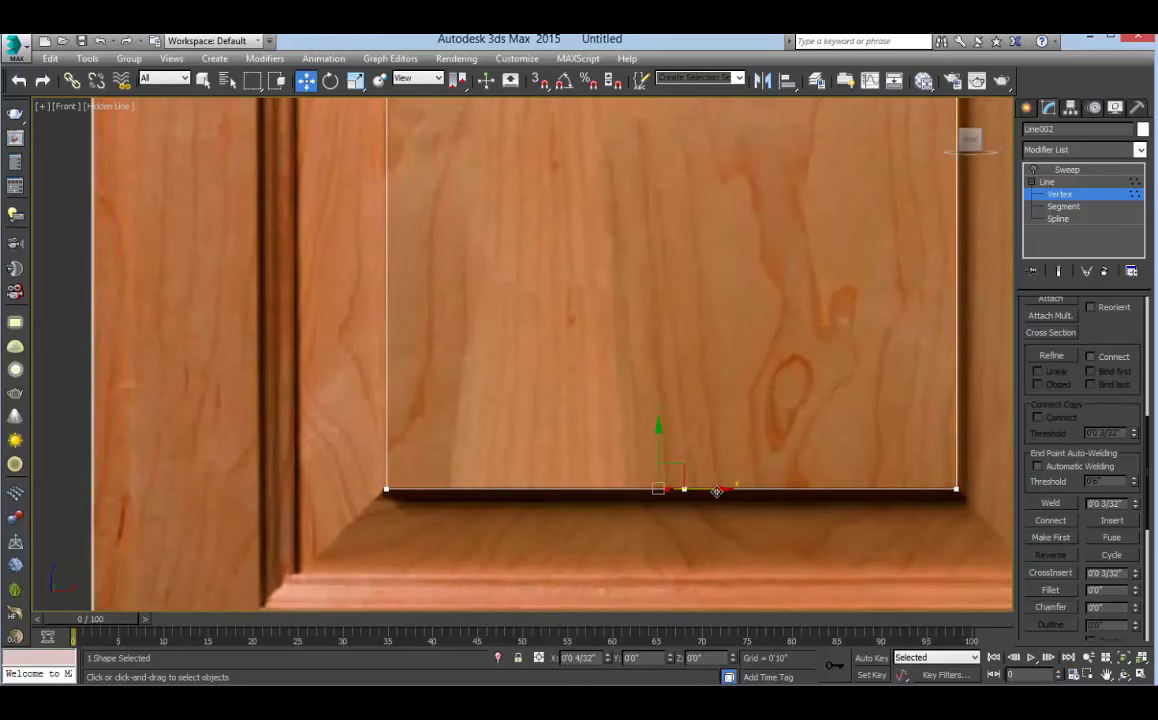
left_click_drag(716, 491, 714, 491)
left_click(685, 489)
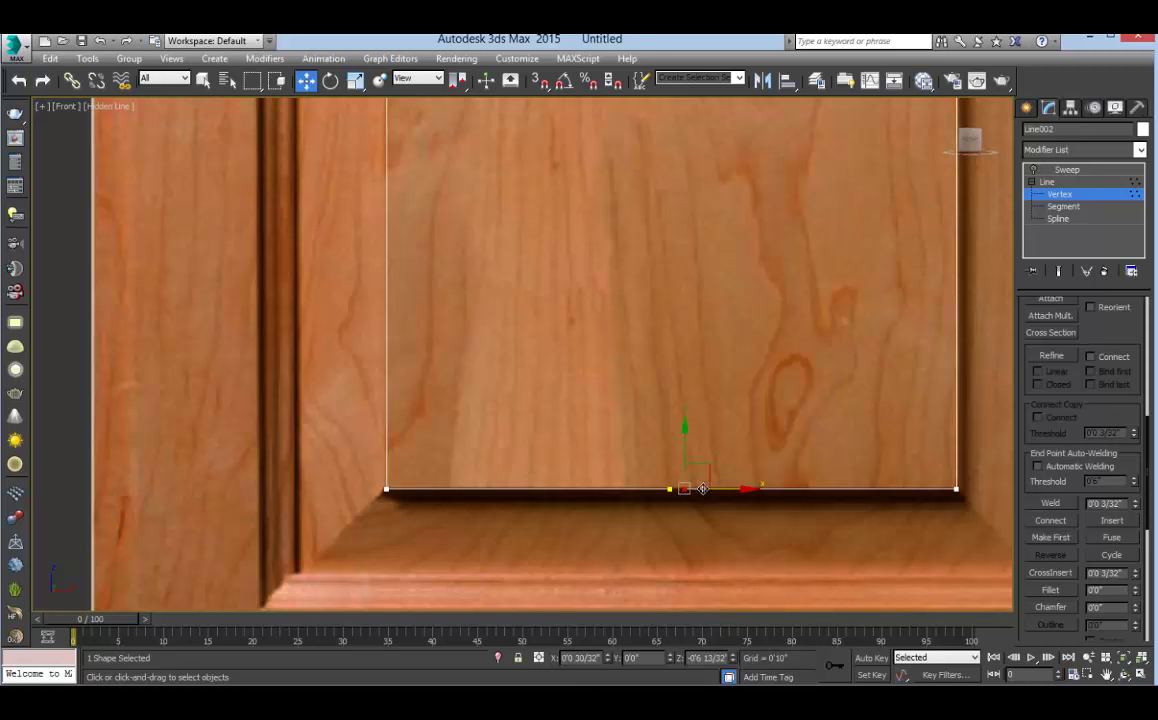
mouse_move(688, 487)
left_mouse_down()
mouse_move(677, 506)
mouse_move(700, 515)
left_mouse_up()
left_click(1048, 505)
scroll(701, 386, "down", 5)
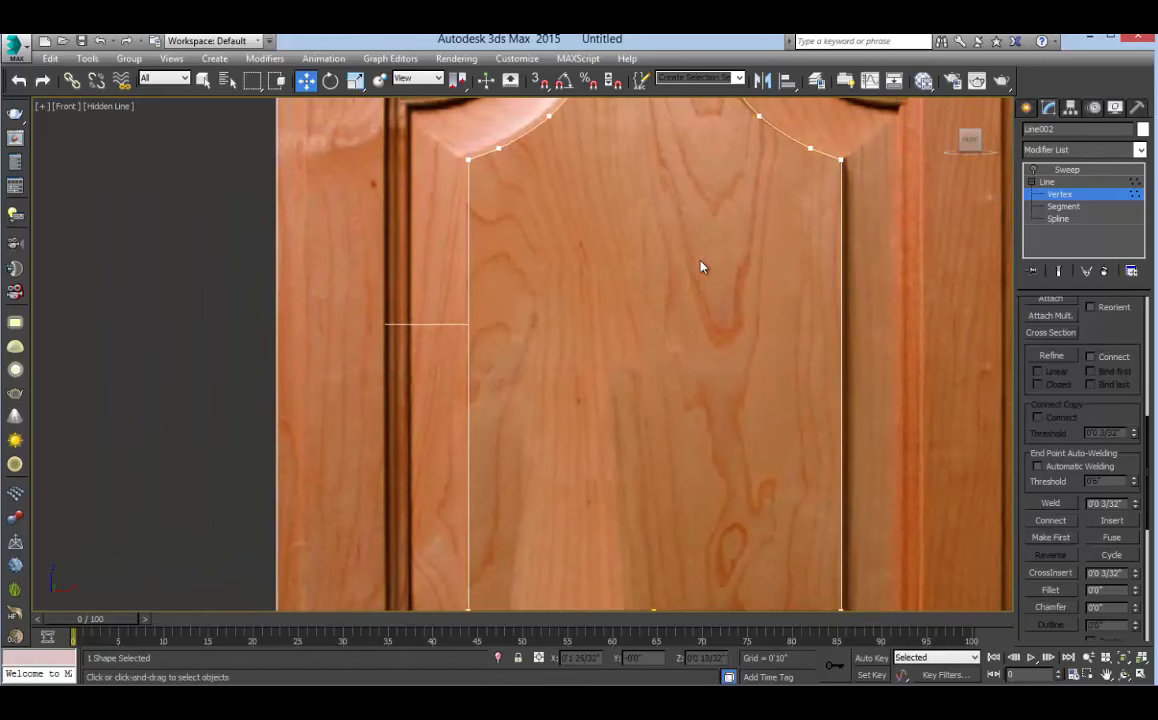
Turn the Sweep modifier back on for the closed panel outline and check the molding along the arch
middle_click_drag(694, 220, 686, 237)
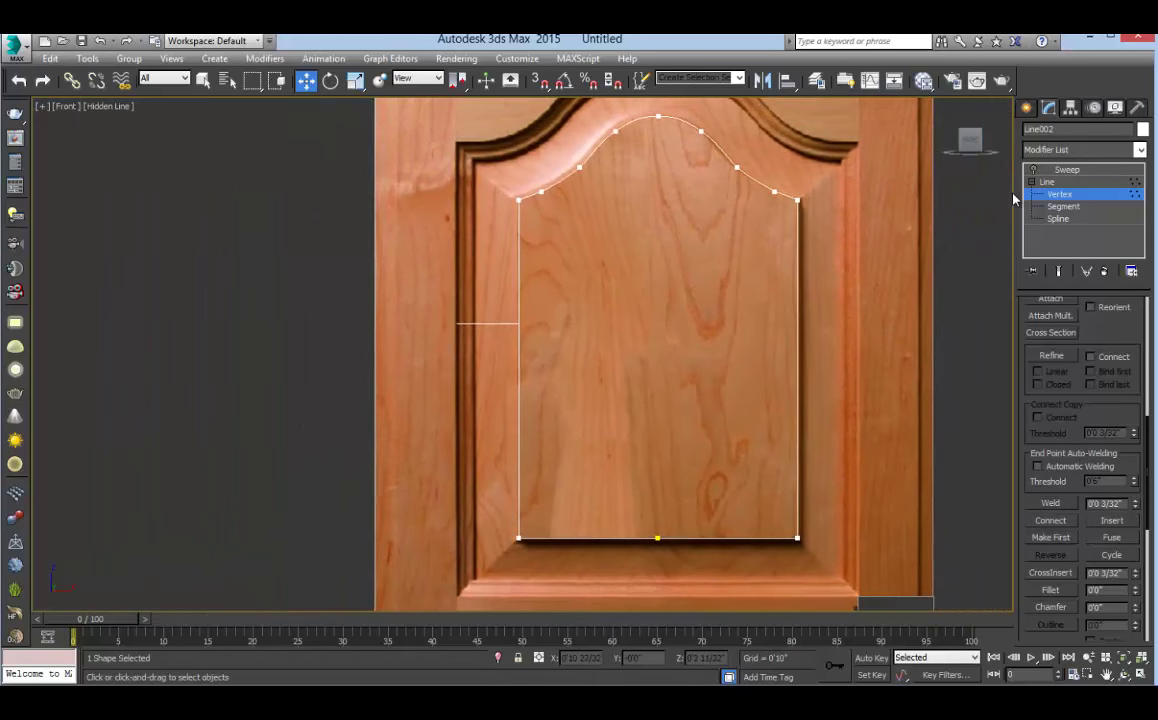
left_click(1064, 170)
left_click(1034, 171)
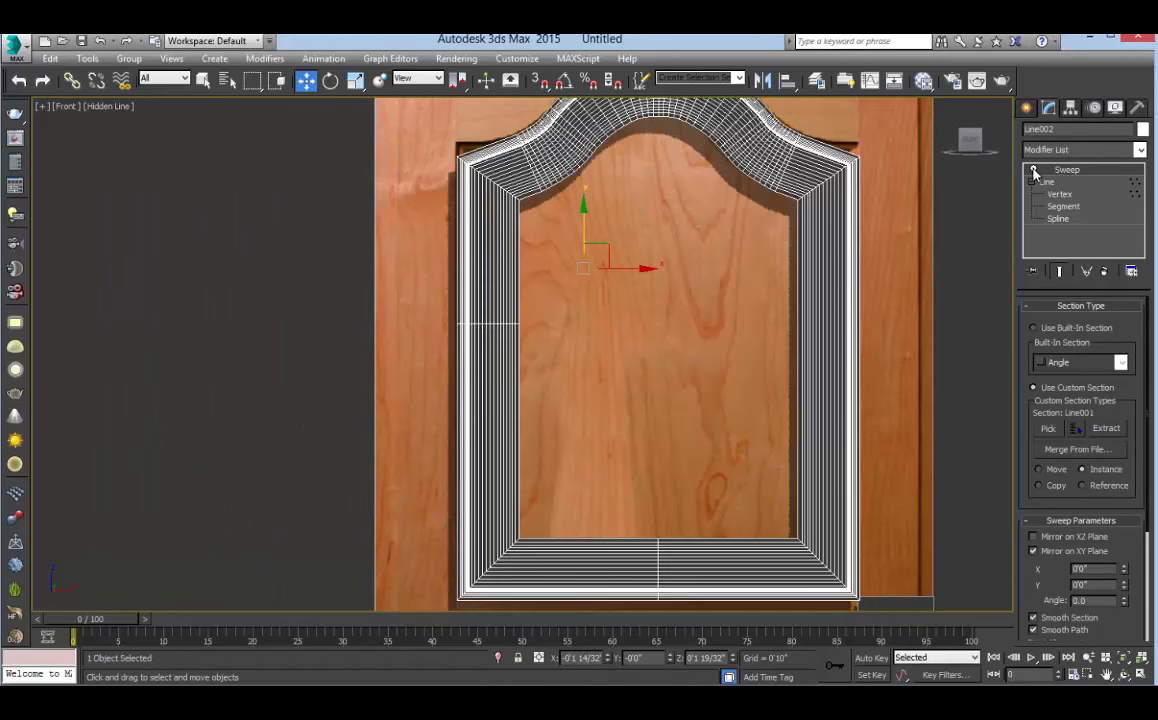
scroll(731, 207, "up", 8)
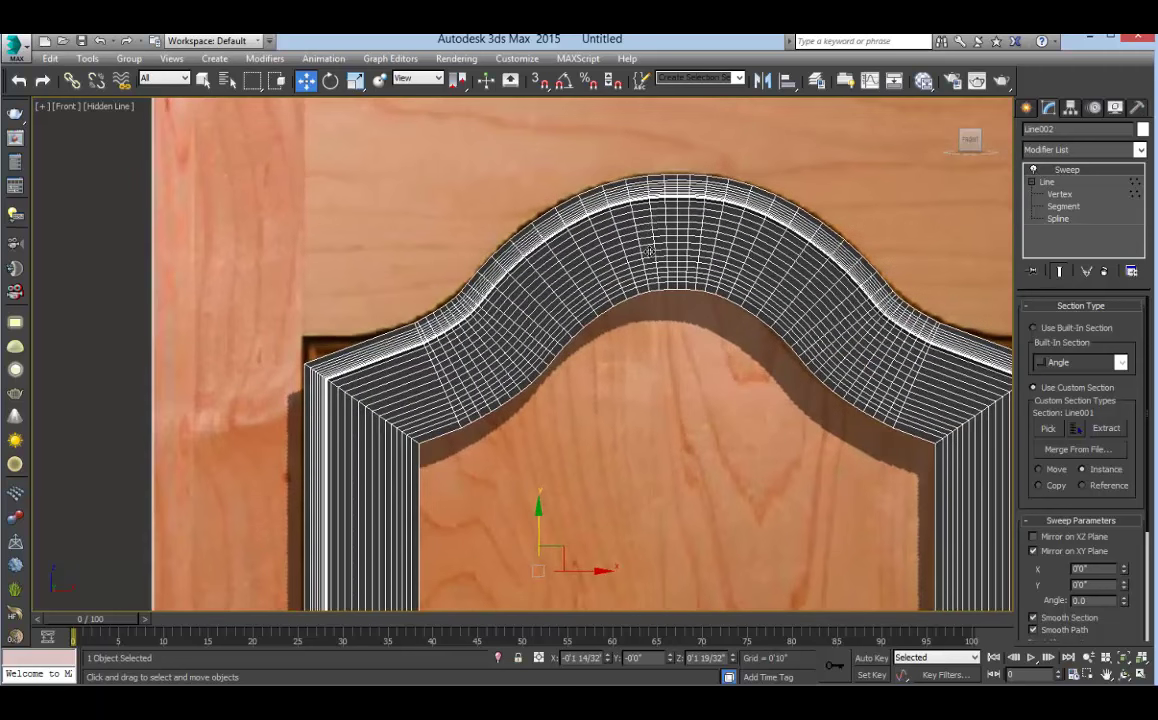
scroll(660, 264, "down", 5)
scroll(645, 300, "up", 4)
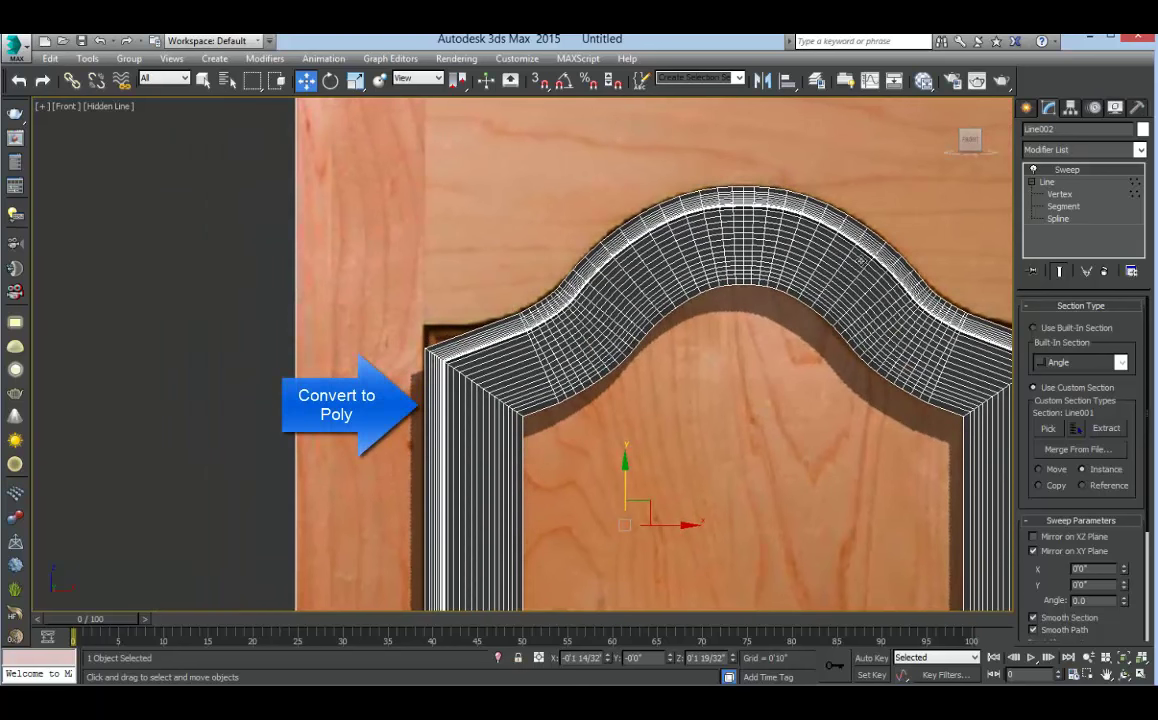
Convert the swept panel molding to an Editable Poly
right_click(614, 308)
mouse_move(757, 462)
left_click(808, 472)
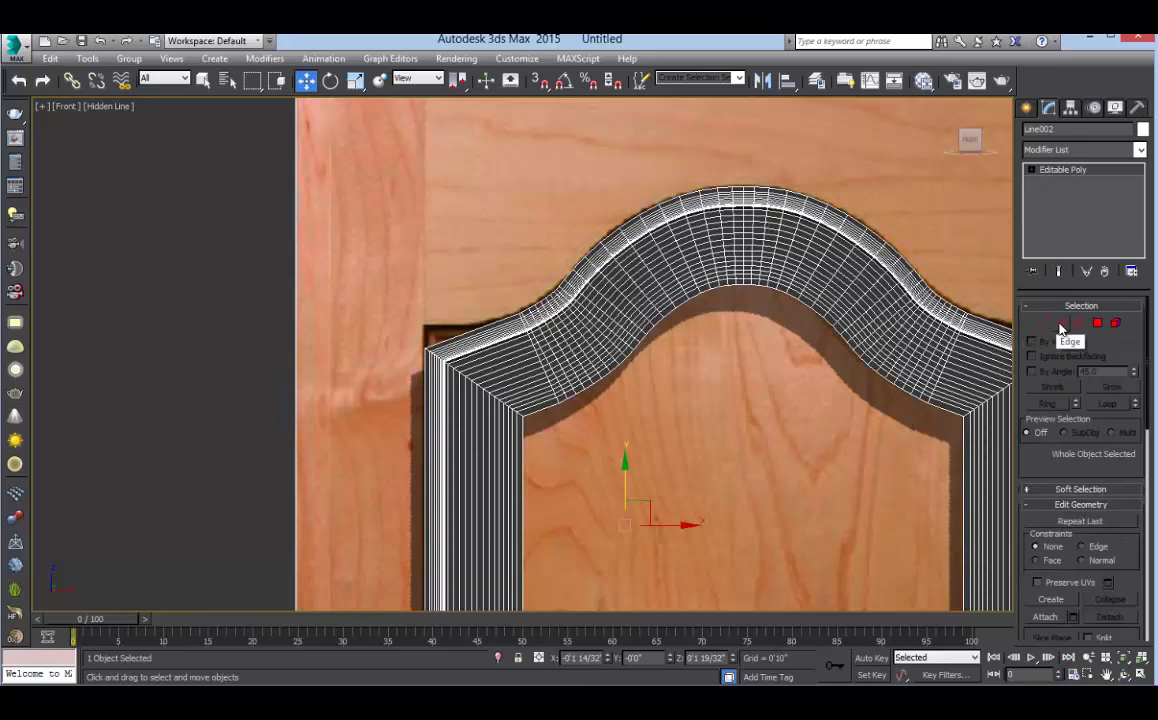
Connect the ring of long edges between the molding's upper-left corner and the arch curve with three segments
left_click(1061, 324)
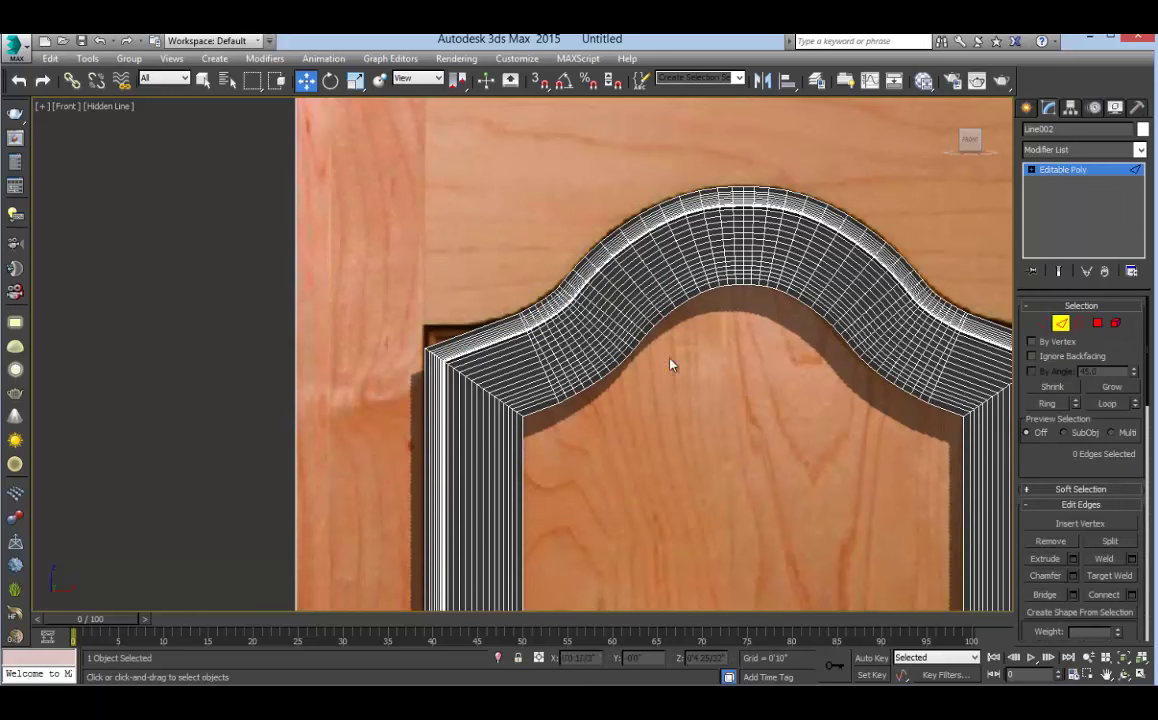
left_click(476, 307)
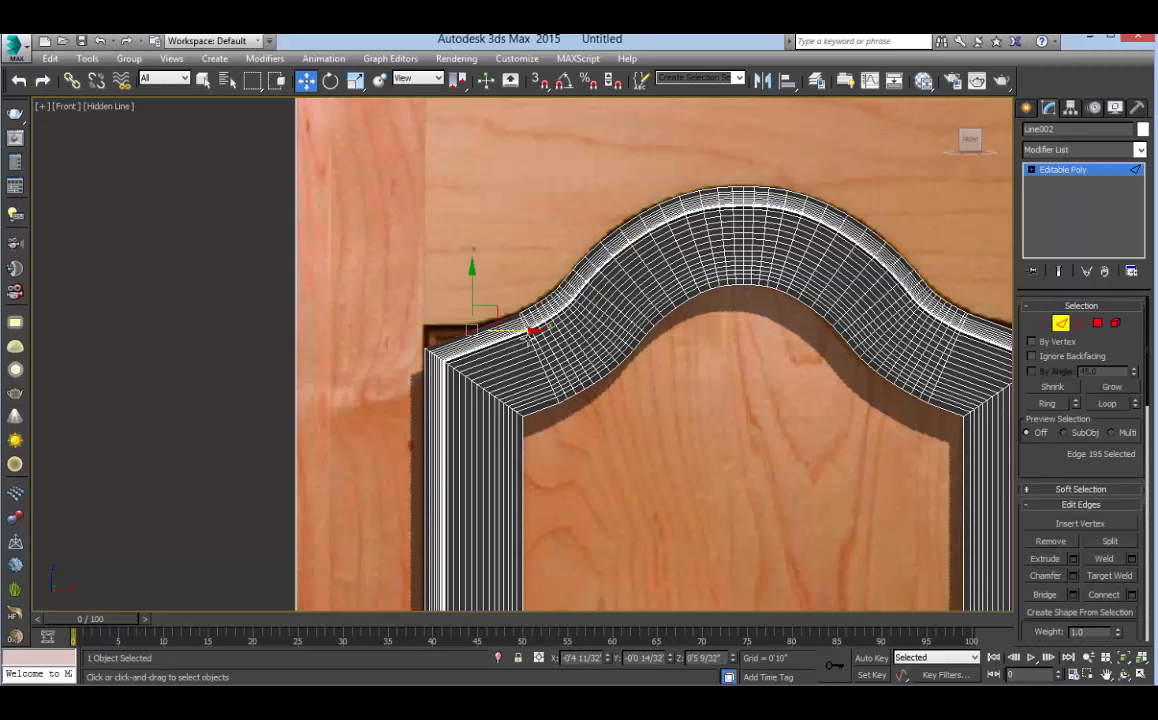
left_click(1046, 403)
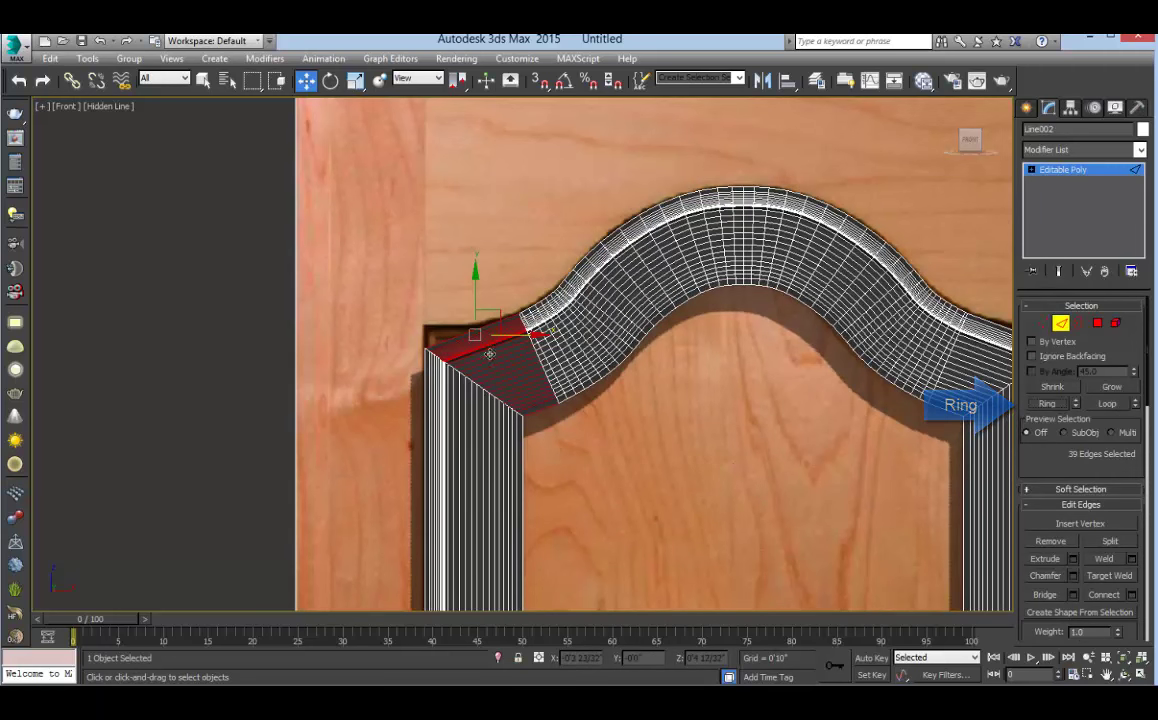
scroll(518, 370, "up", 3)
left_click(1131, 595)
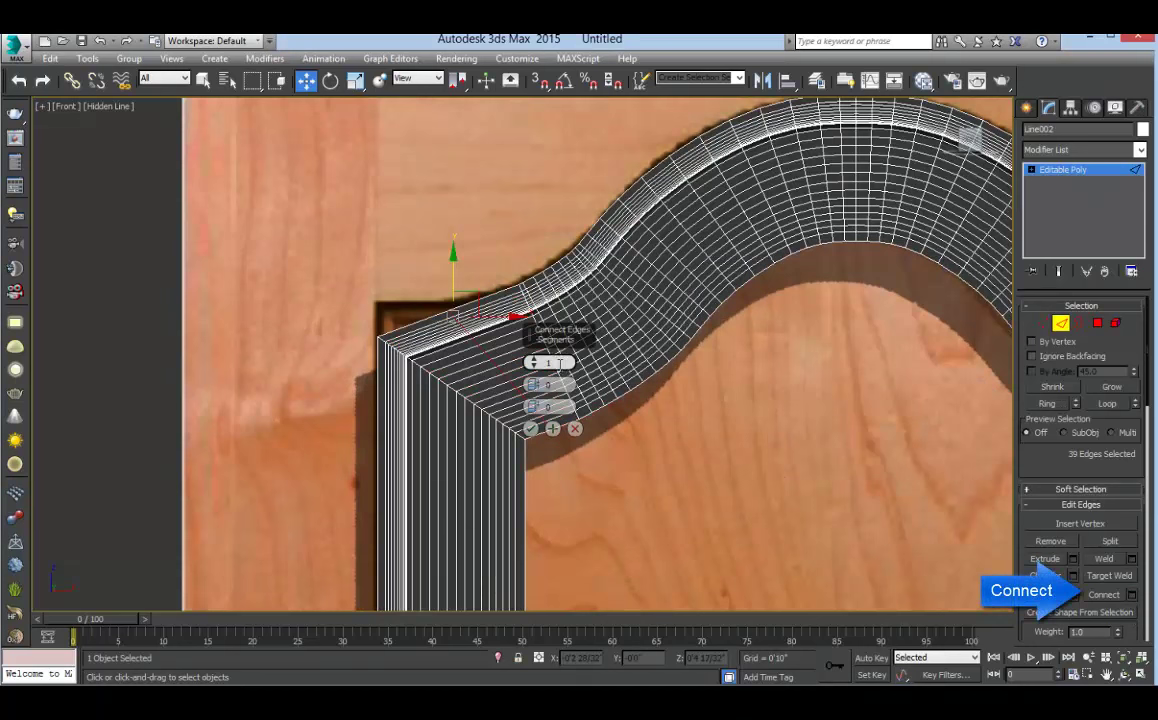
left_click(535, 360)
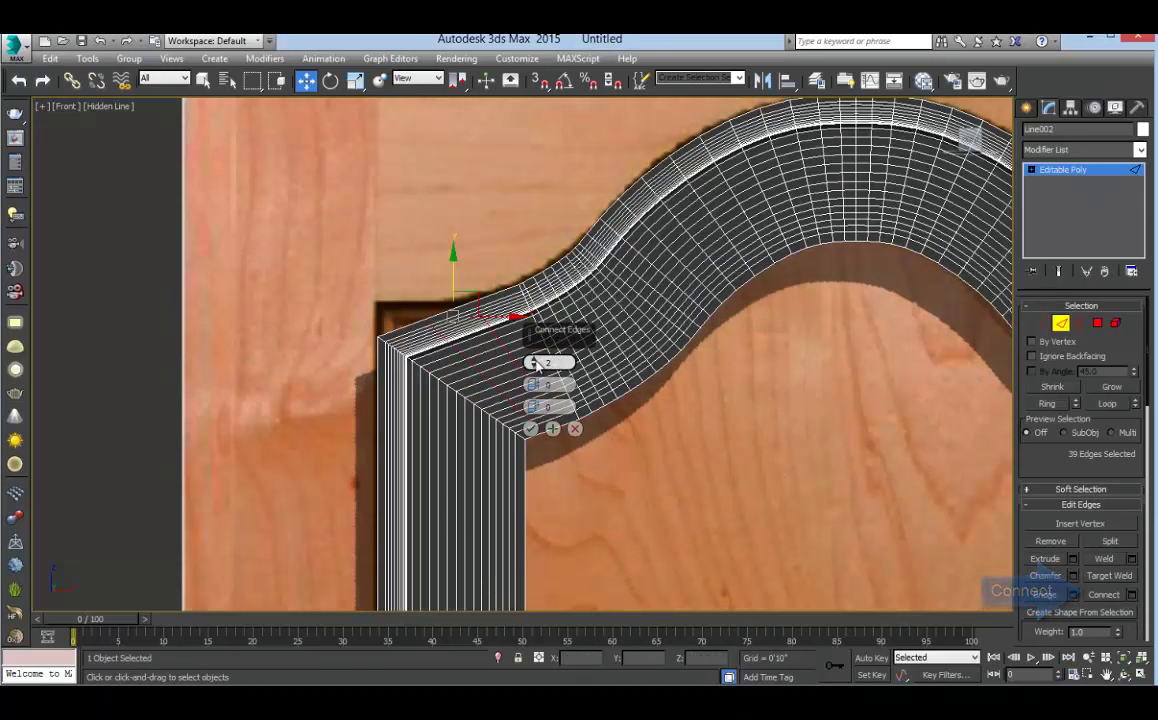
left_click(532, 429)
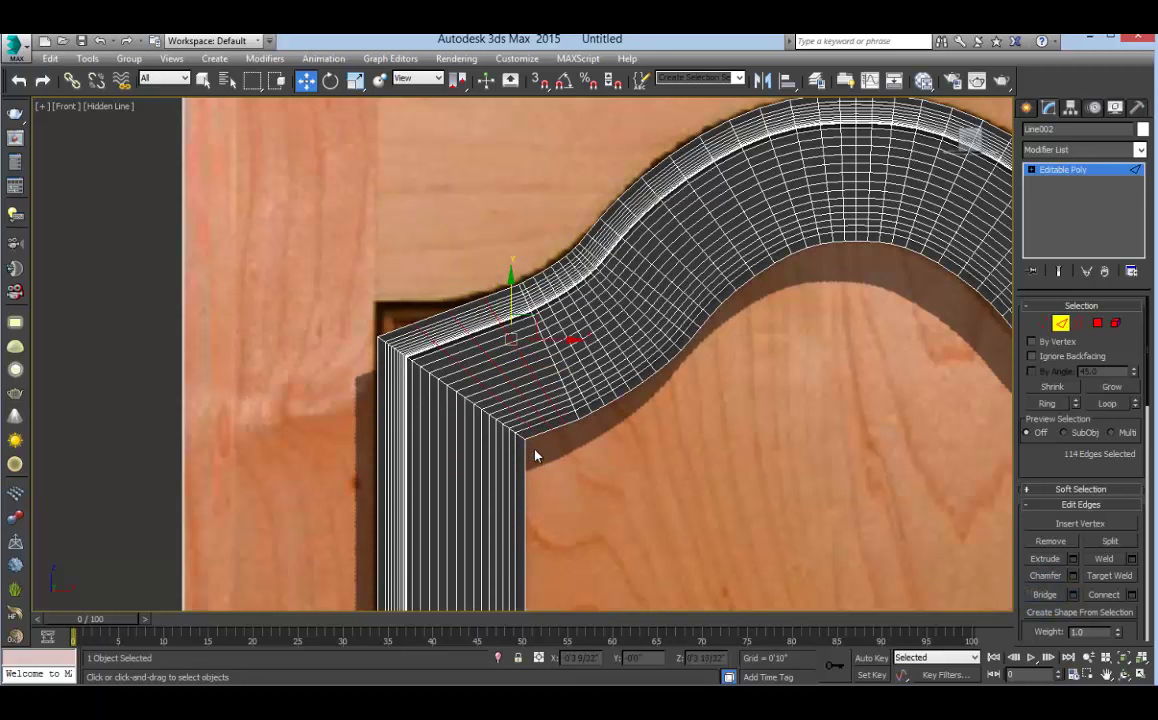
Add the upper-left miter's edge loop to the selected connecting edges and apply an FFD 3x3x3 modifier to them
scroll(385, 350, "up", 2)
scroll(390, 343, "up", 1)
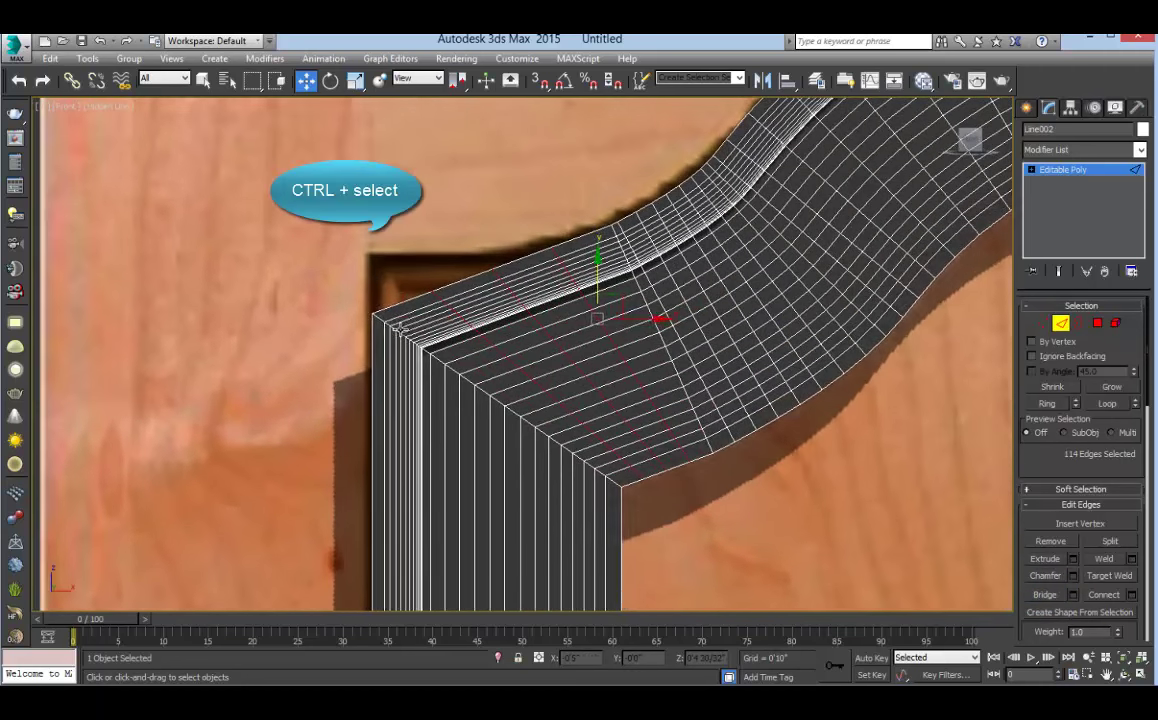
left_click(410, 345, "ctrl")
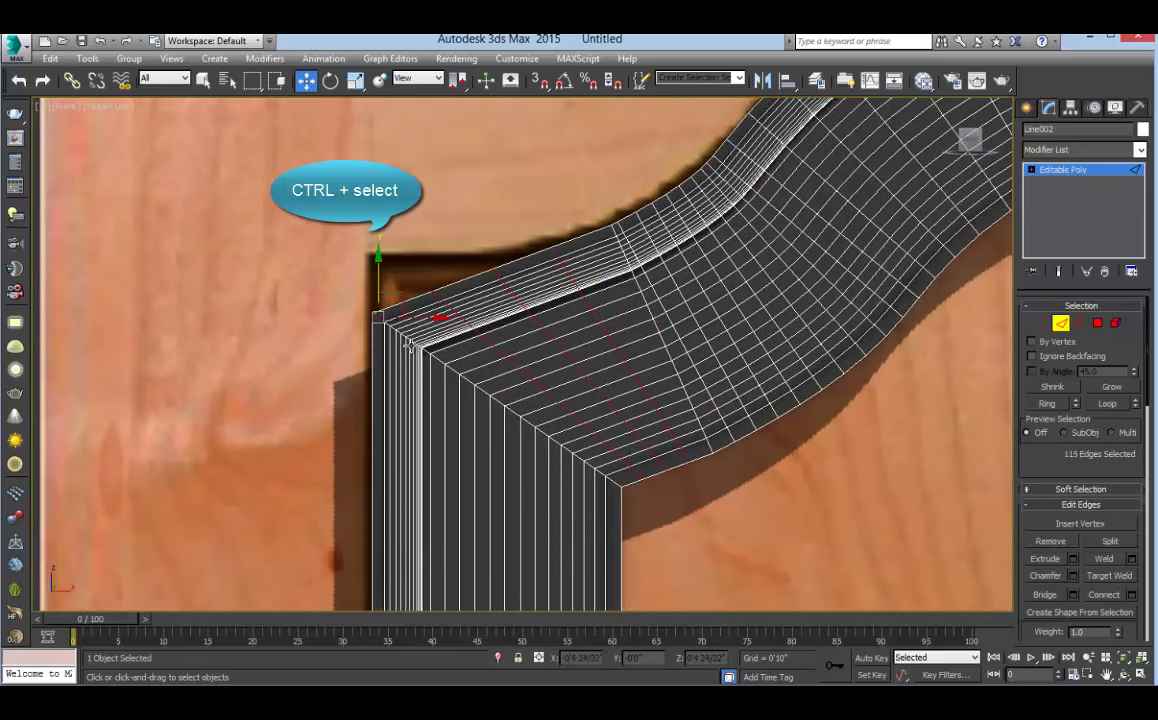
left_click(1107, 403)
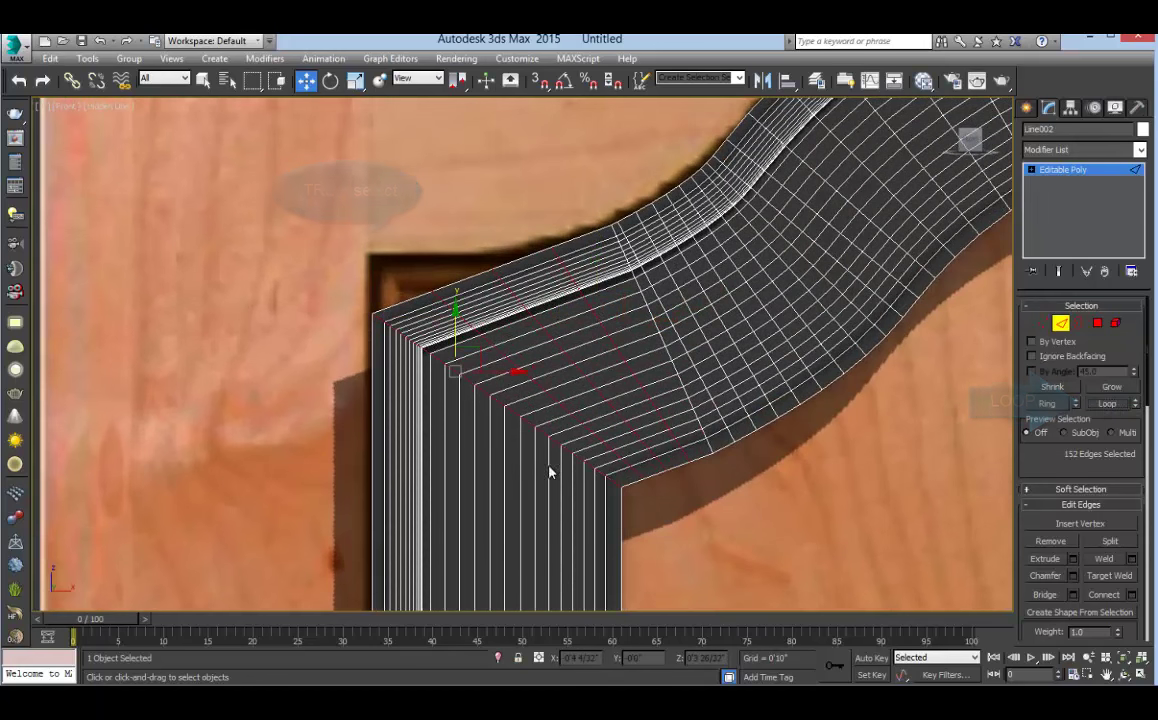
left_click(1141, 151)
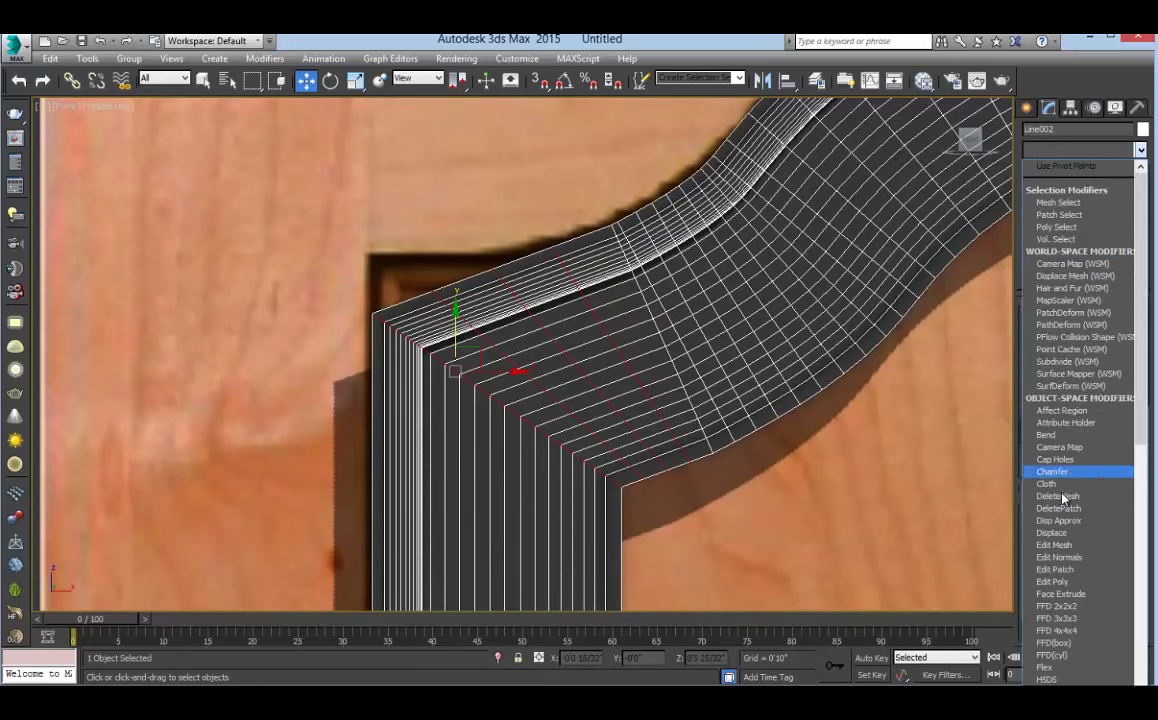
left_click(1067, 618)
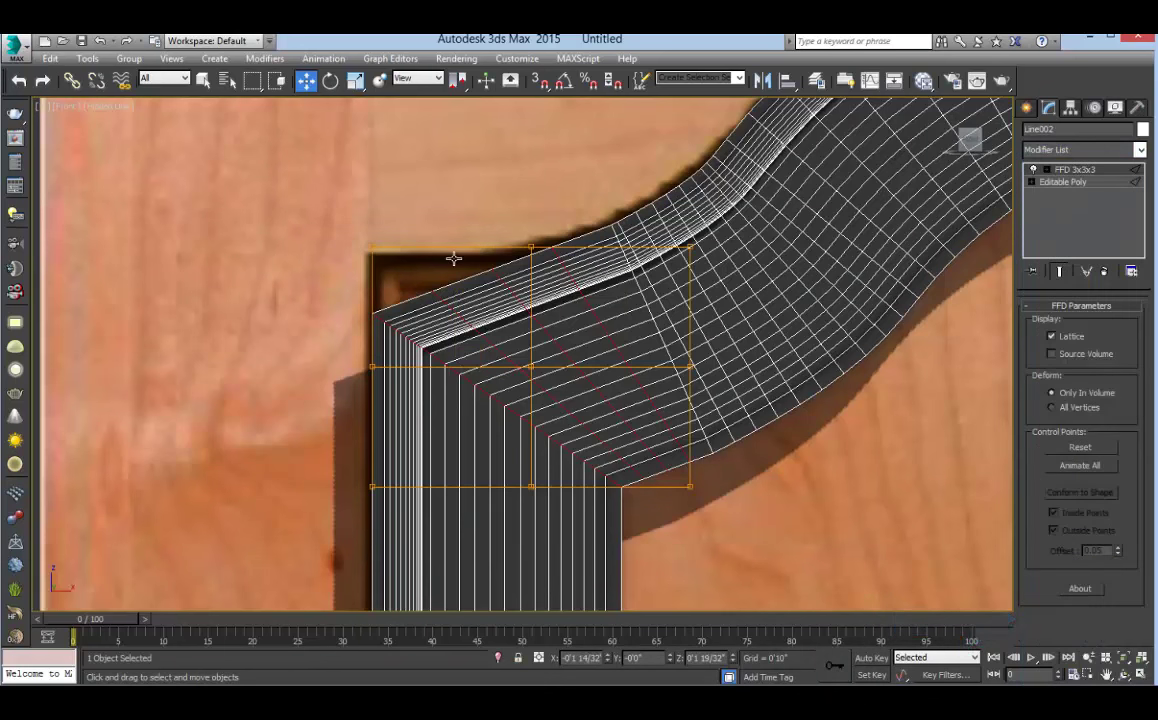
Raise the FFD lattice's outer column of control points to the reference's upper-left corner and lower the middle column slightly to curve the molding
left_click(1046, 170)
left_click(1087, 182)
left_click_drag(358, 226, 408, 512)
left_click_drag(371, 298, 373, 263)
left_click_drag(507, 217, 568, 521)
left_click_drag(531, 305, 531, 319)
left_click(689, 489)
Collapse the upper-left corner's FFD 3x3x3 modifier into the Editable Poly
left_click(1089, 171)
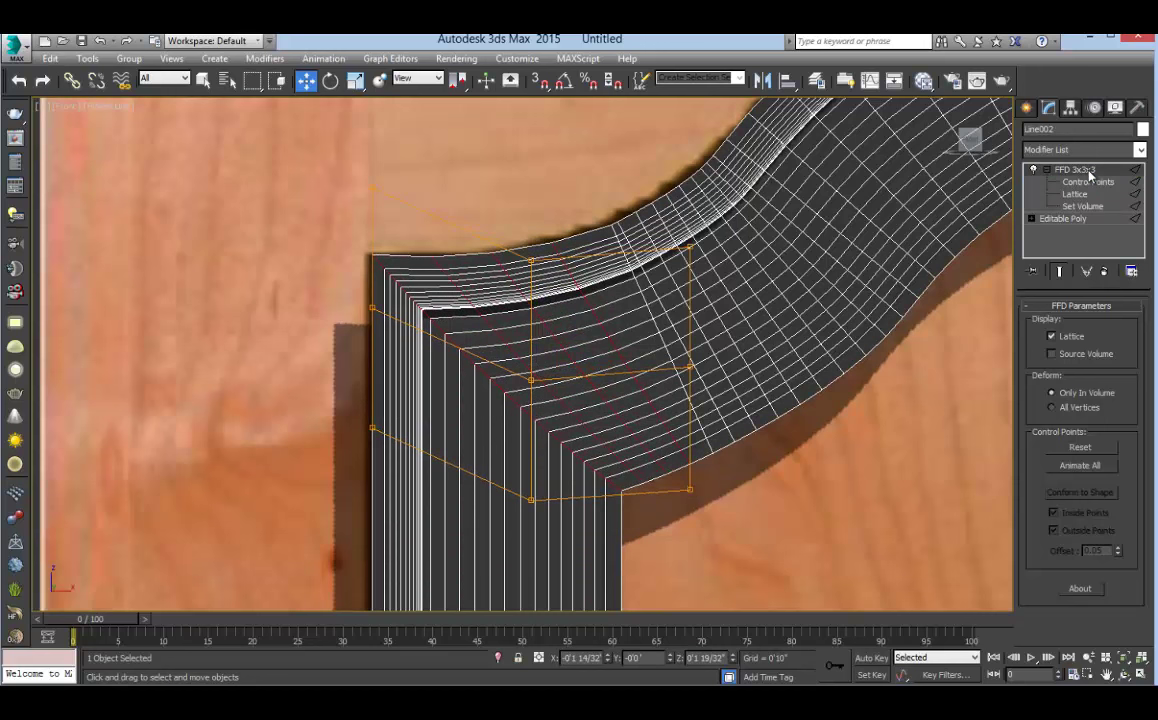
right_click(1089, 172)
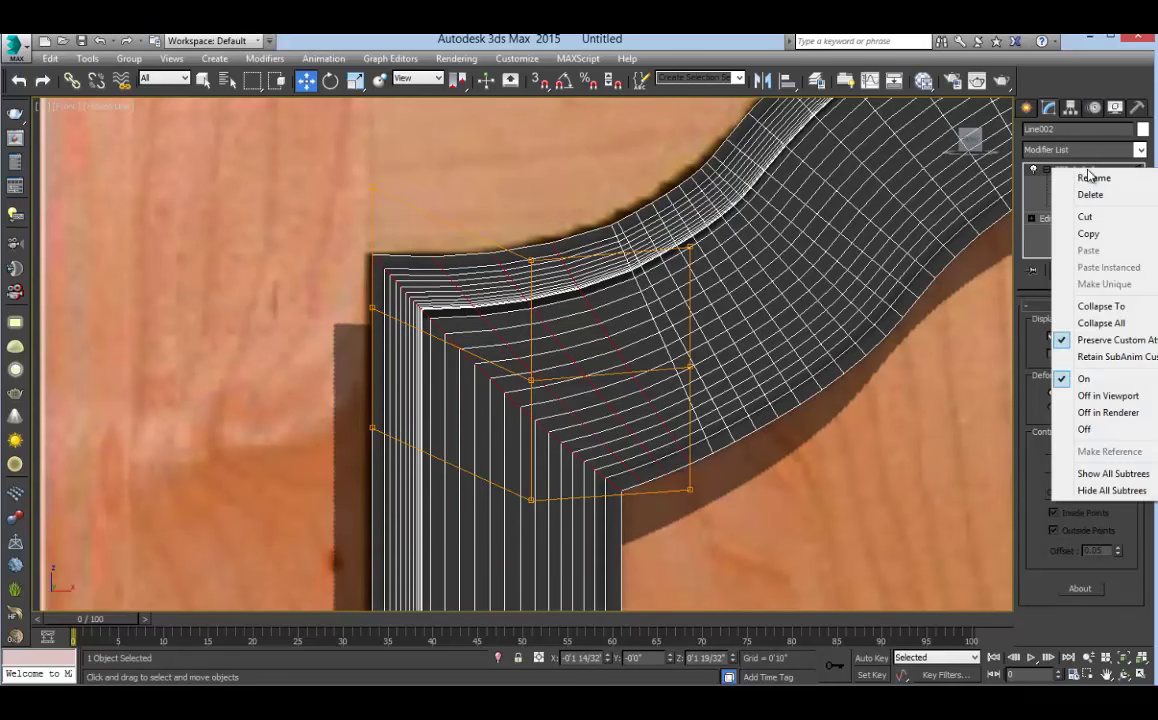
left_click(1100, 306)
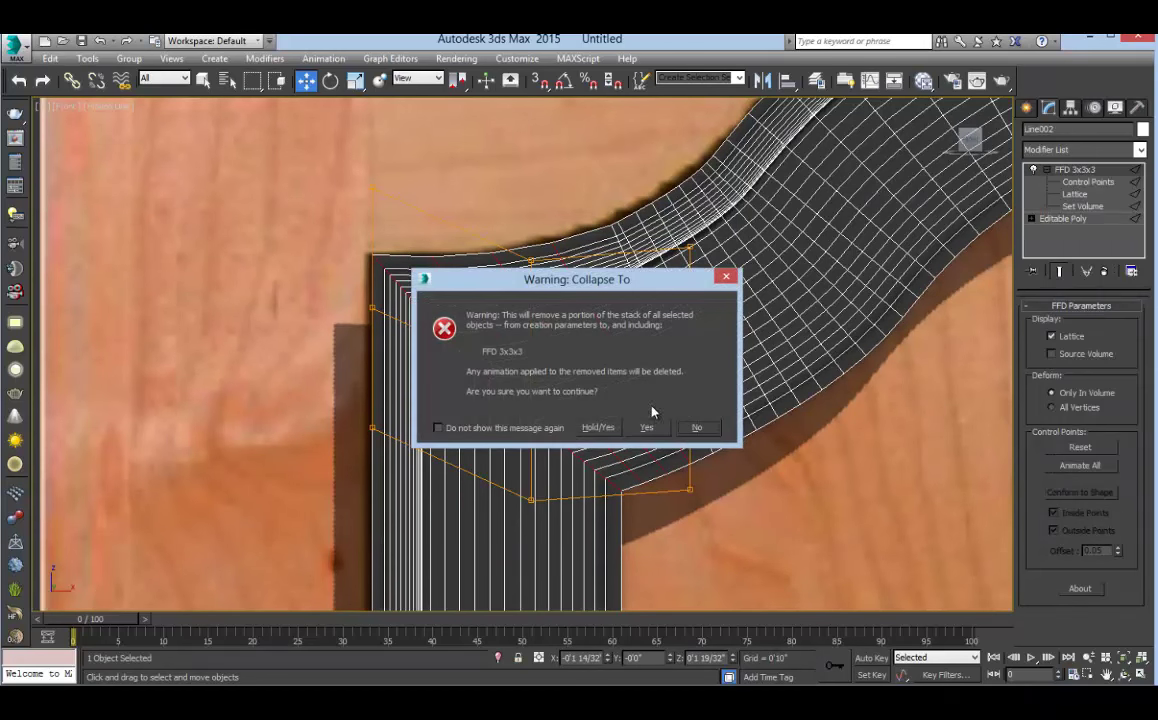
left_click(647, 427)
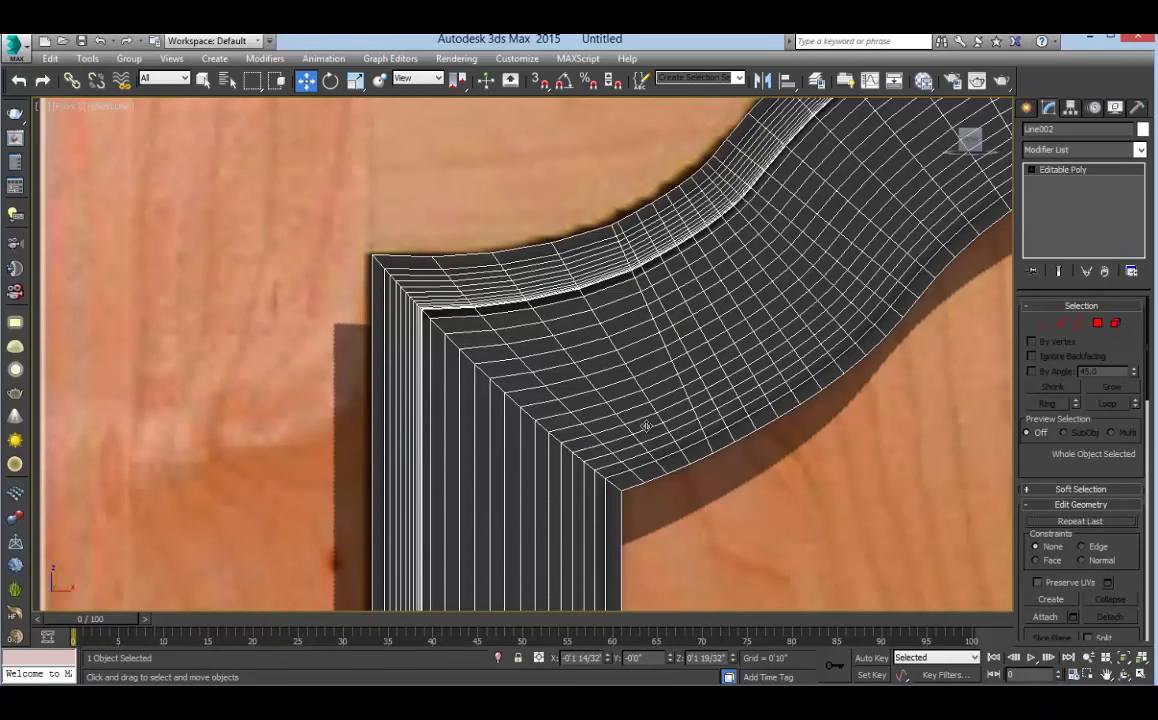
Connect the ring of long edges between the arch curve and the molding's upper-right corner with three segments
scroll(745, 312, "down", 5)
middle_click_drag(857, 308, 456, 314)
scroll(697, 345, "up", 6)
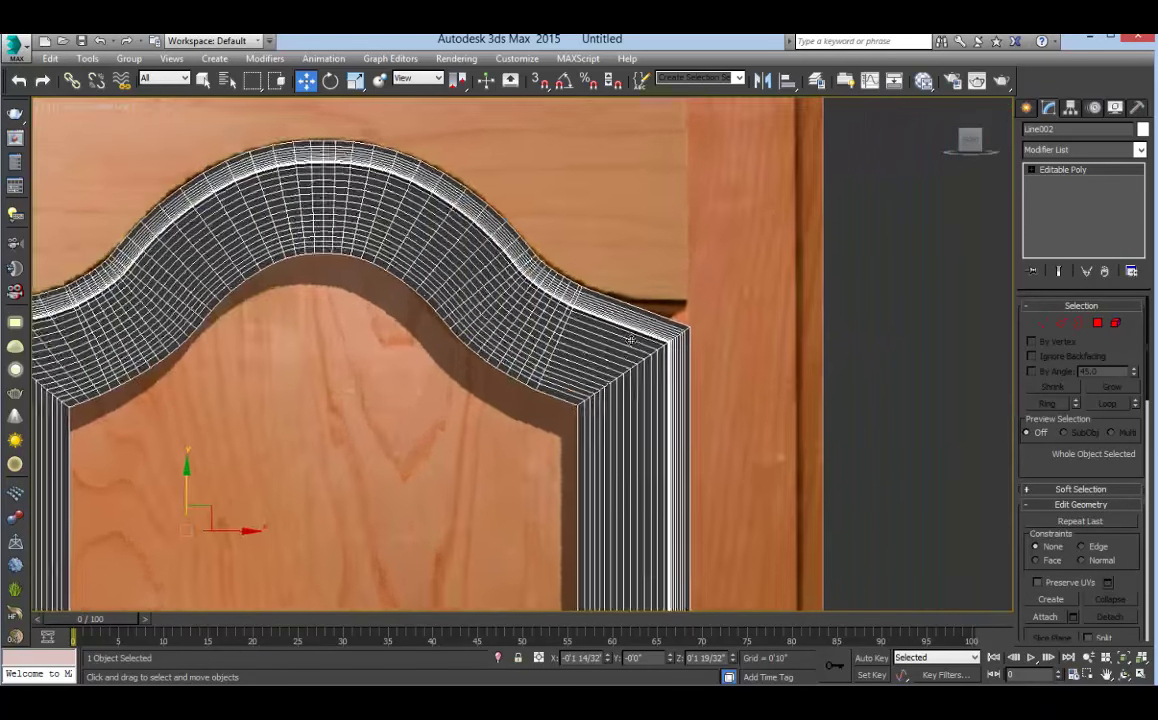
left_click(1066, 325)
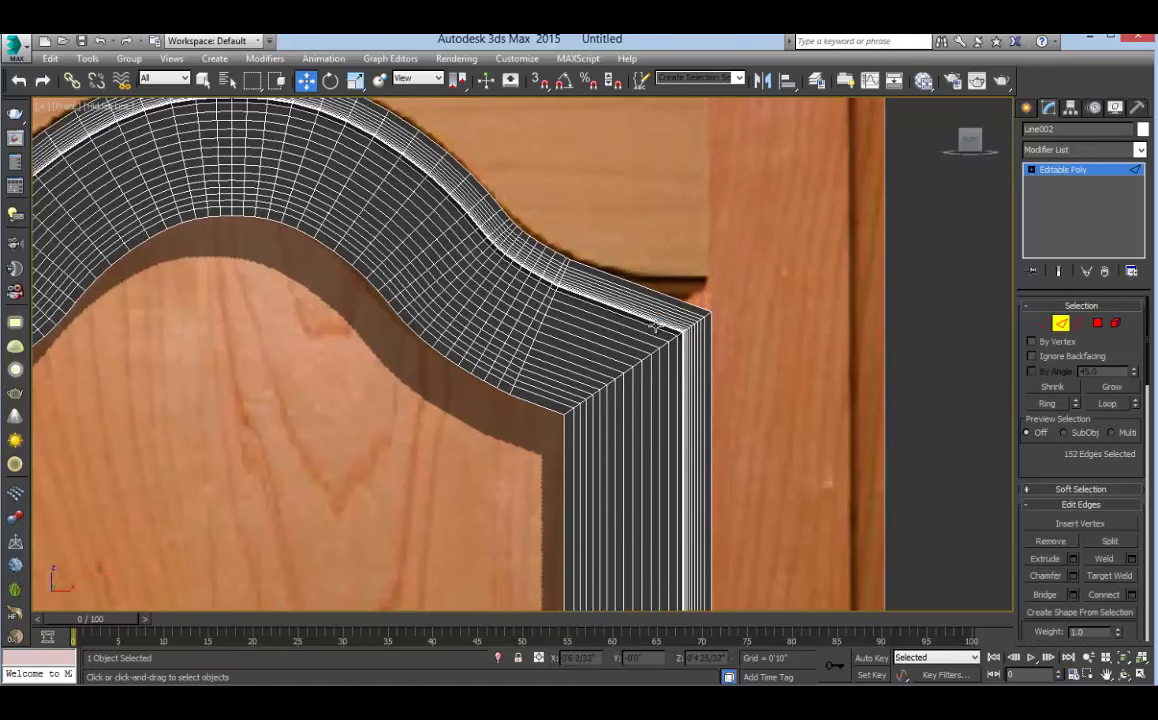
left_click(655, 327)
left_click(1047, 403)
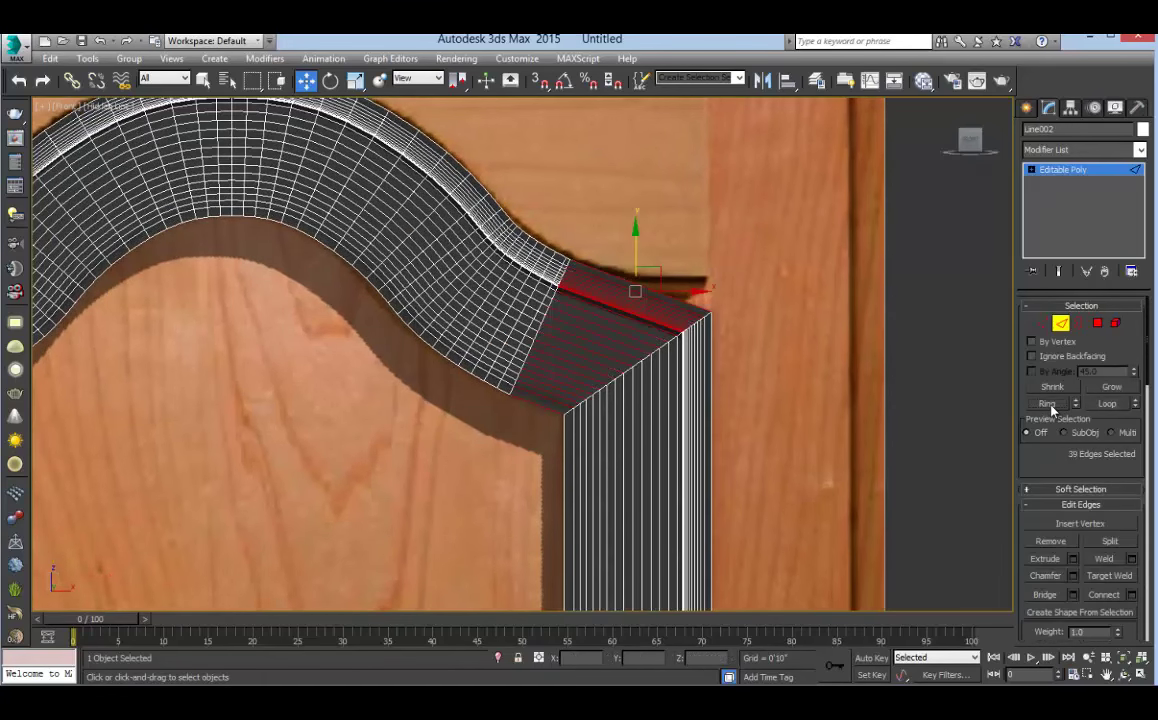
left_click(1131, 595)
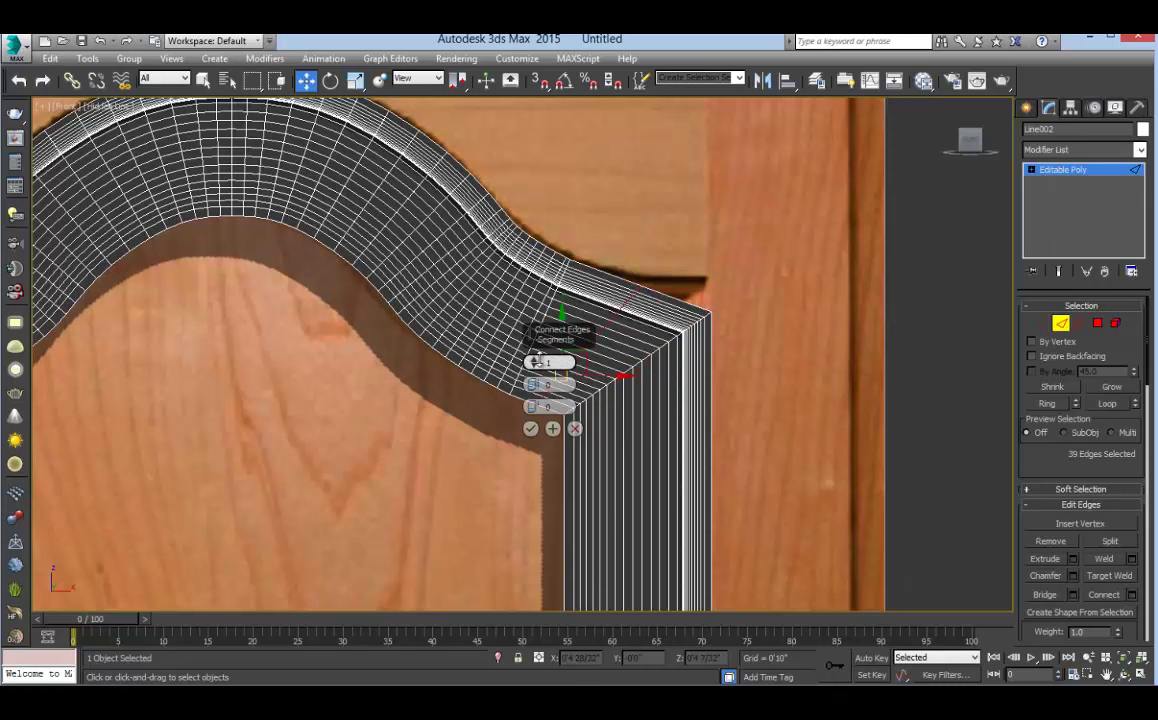
left_click(536, 359)
left_click(530, 428)
Add the upper-right miter's edge loop to the selected connecting edges and apply an FFD 3x3x3 modifier to them
scroll(687, 354, "up", 1)
middle_click_drag(688, 335, 695, 302, "alt")
left_click(728, 265, "ctrl")
left_click(1108, 404)
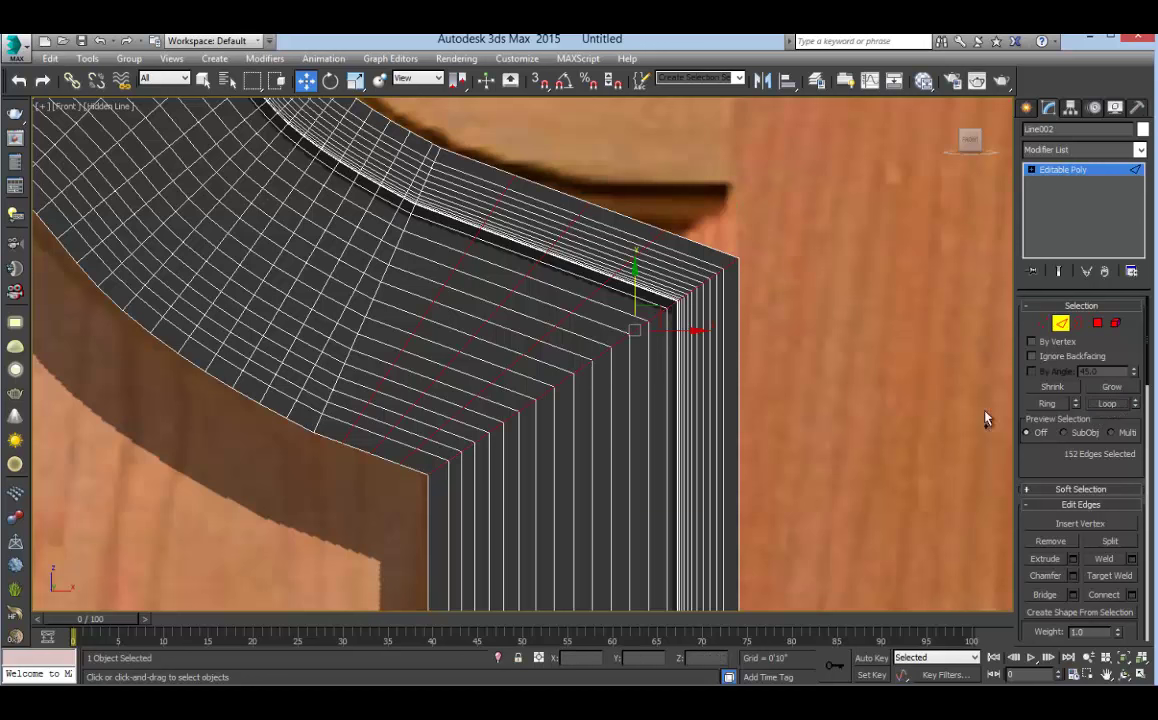
left_click(1138, 150)
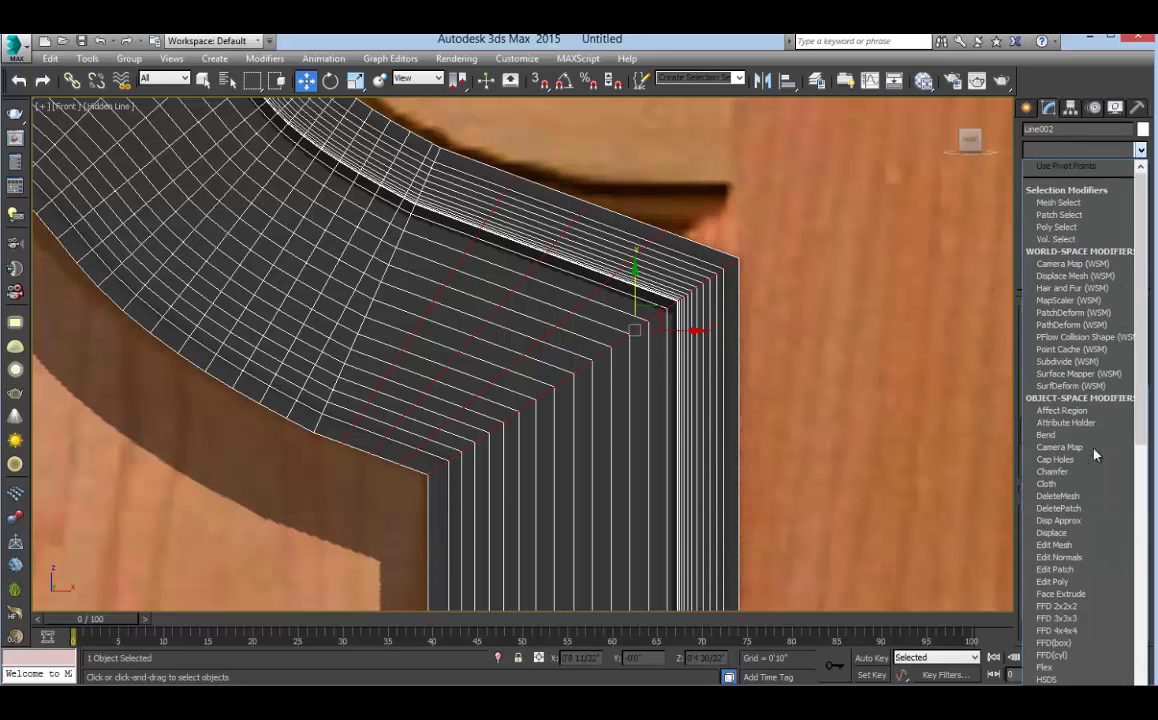
left_click(1060, 619)
Raise the FFD lattice's outer control points to the reference's upper-right corner, then slightly lower the middle column and adjust the lower inner points
left_click(1046, 170)
left_click(1088, 182)
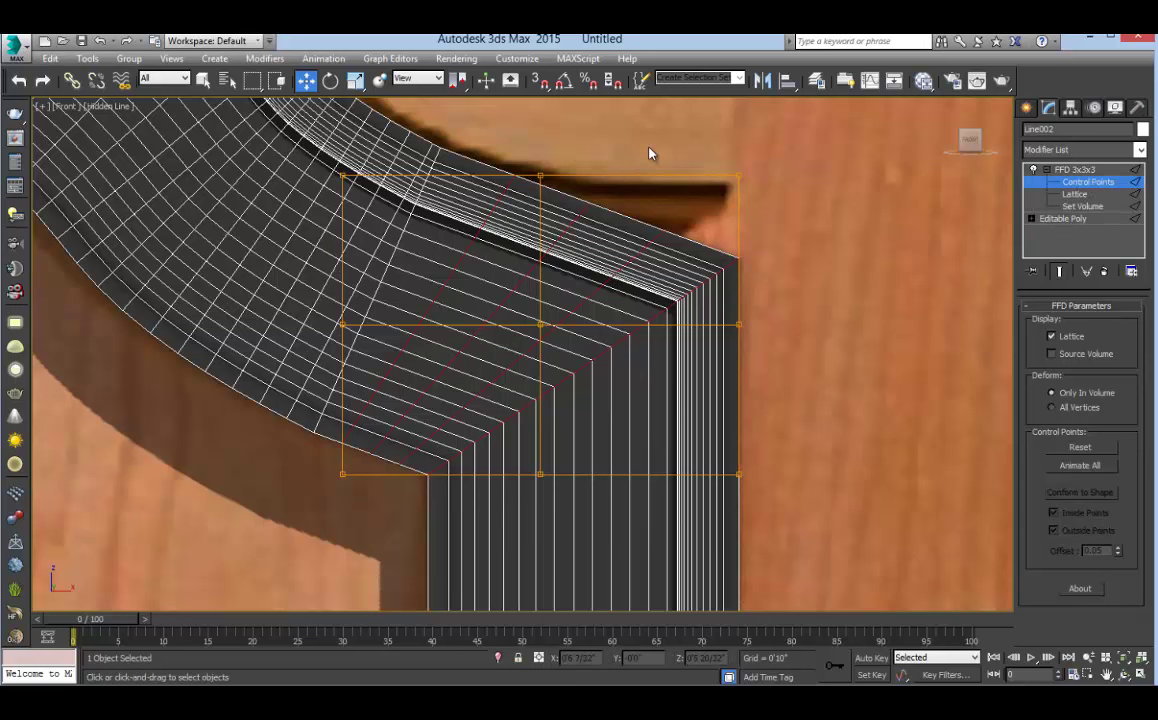
left_click_drag(649, 153, 769, 467)
left_click_drag(735, 272, 742, 202)
left_click_drag(511, 168, 574, 486)
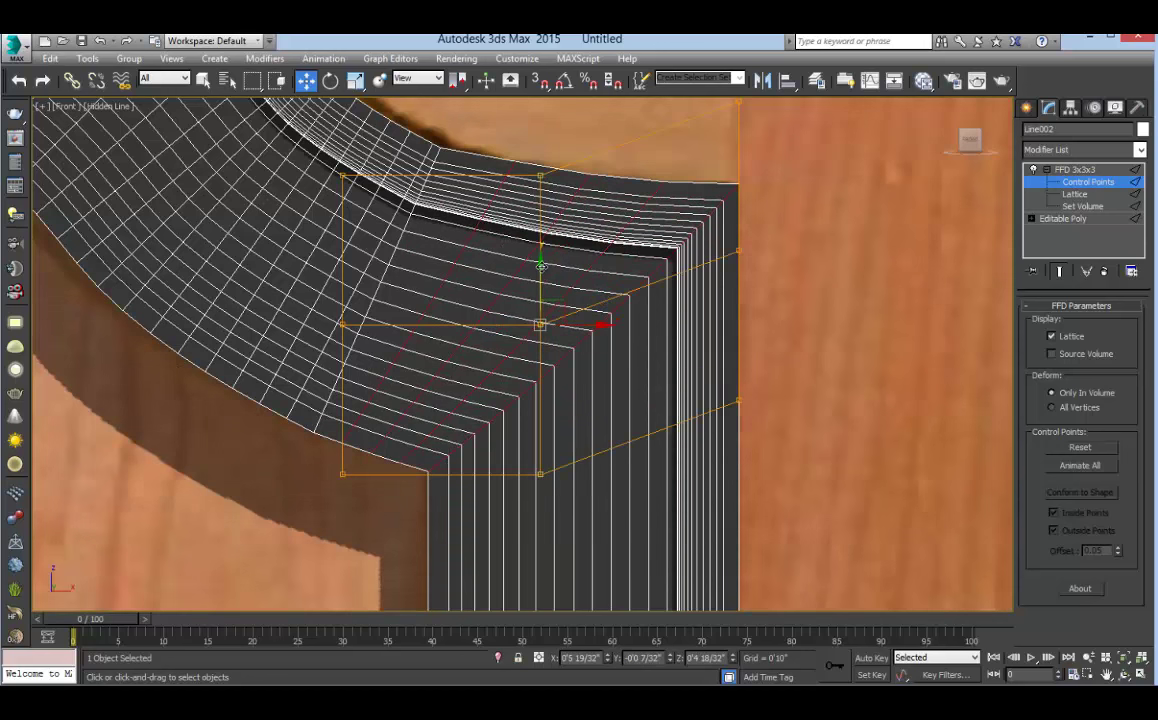
left_click_drag(540, 264, 540, 280)
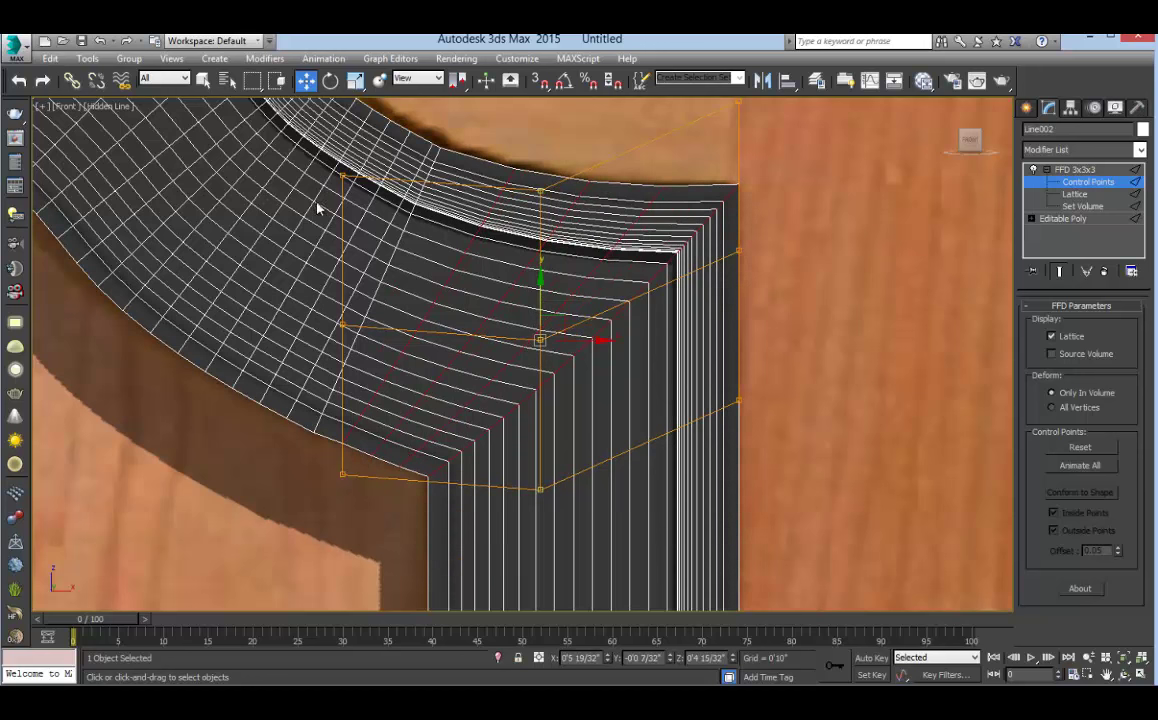
left_click_drag(314, 304, 368, 506)
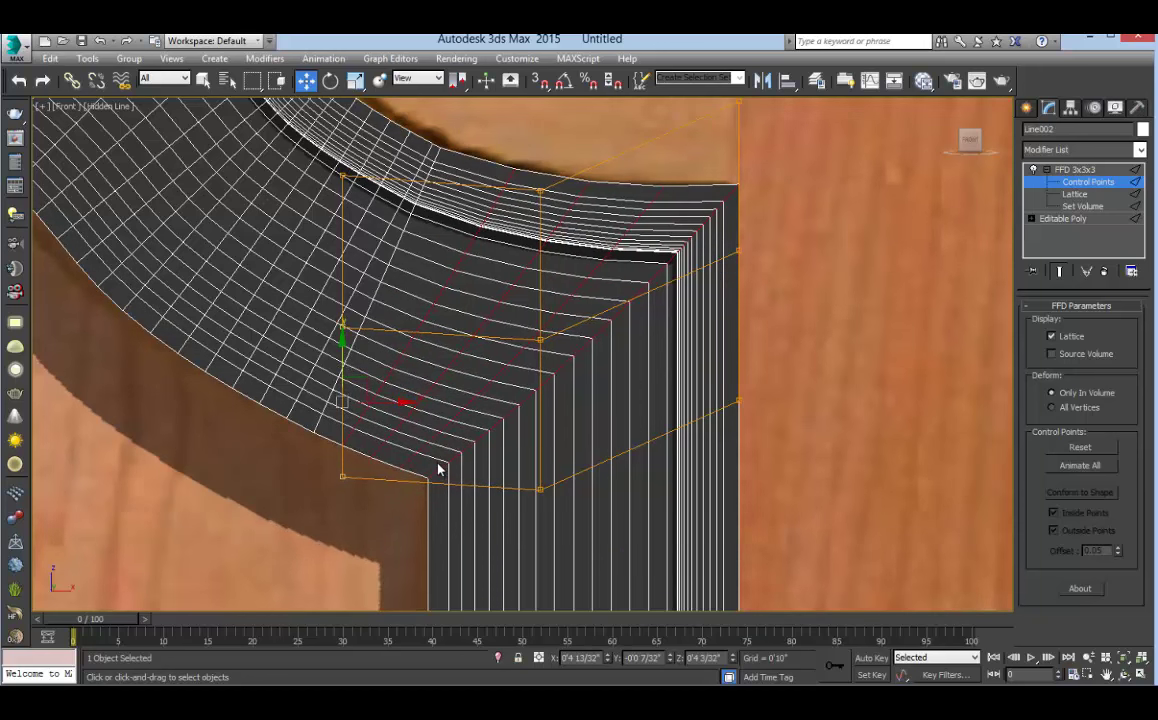
Collapse the upper-right corner's FFD 3x3x3 modifier into the Editable Poly
left_click(1086, 173)
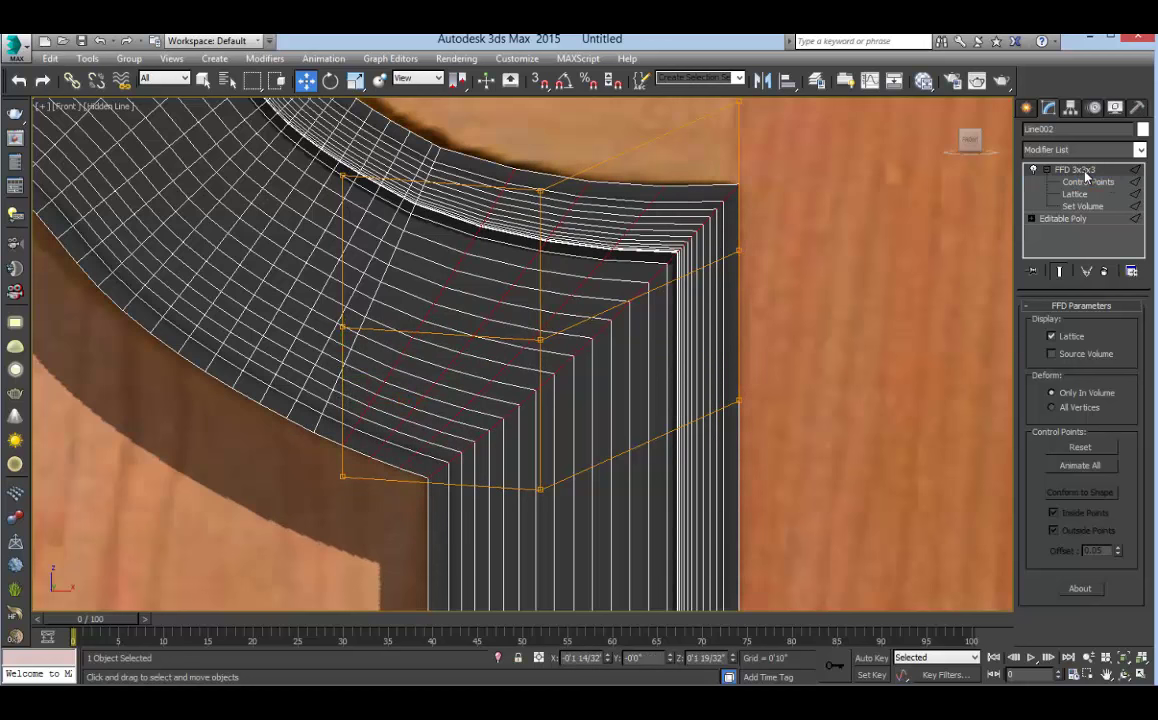
right_click(1080, 172)
left_click(1095, 307)
left_click(649, 427)
Render the perspective view of the molding's upper-left corner to check its shading
scroll(675, 330, "down", 8)
middle_click_drag(555, 396, 617, 332)
scroll(617, 333, "down", 2)
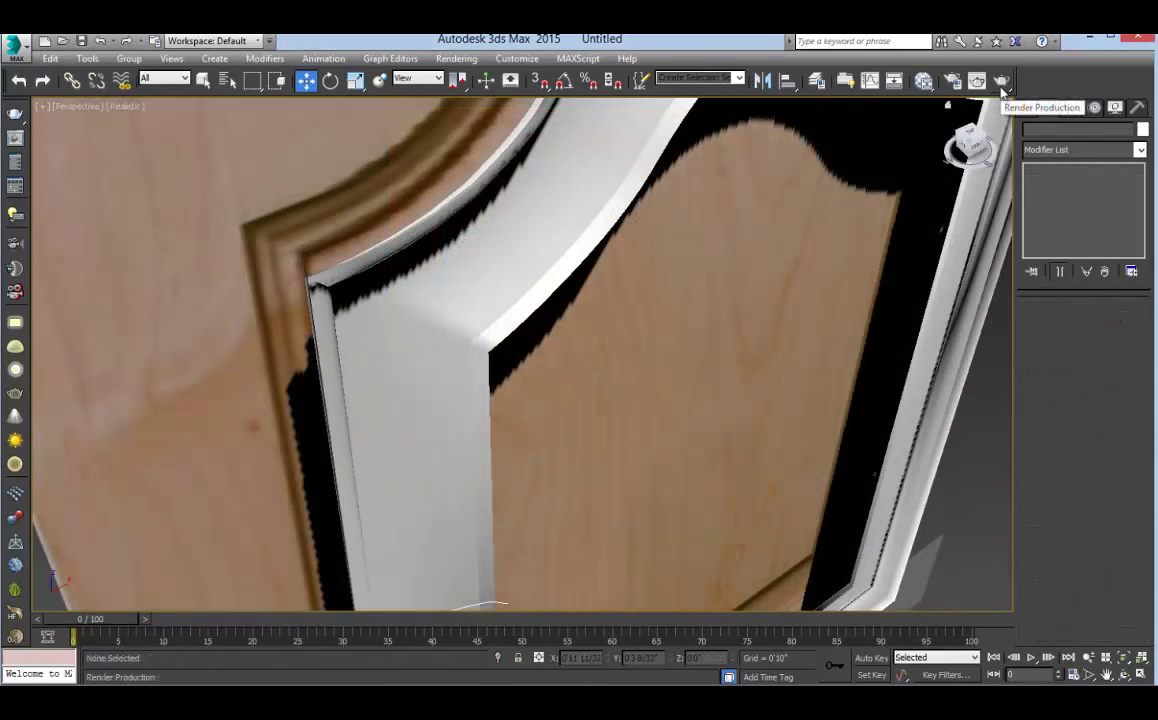
left_click(1001, 82)
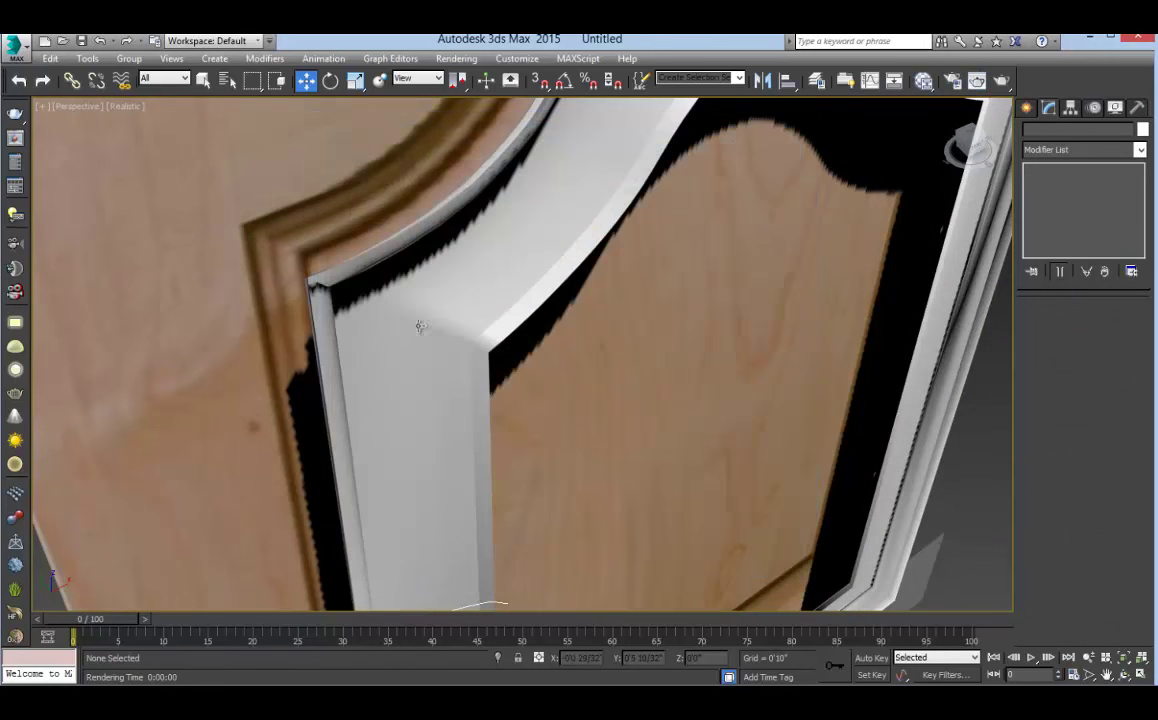
Chamfer the molding's upper-left miter edge loop with an edge chamfer amount of zero
left_click(455, 336)
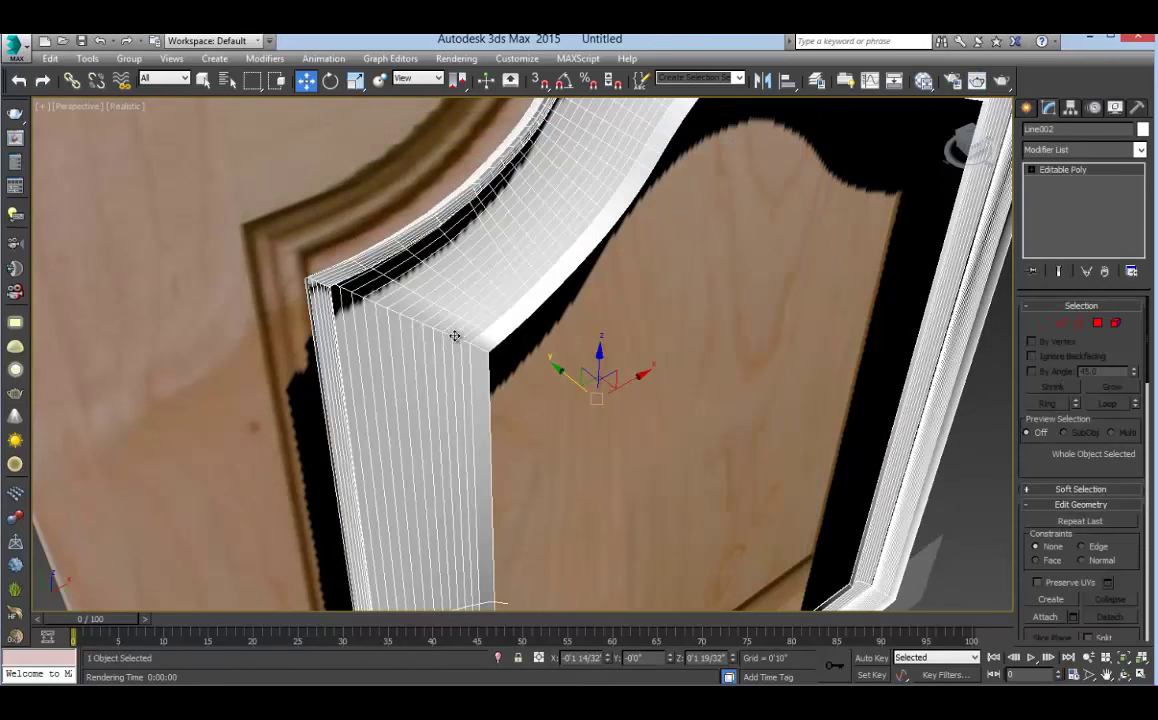
left_click(1060, 323)
left_click(480, 333)
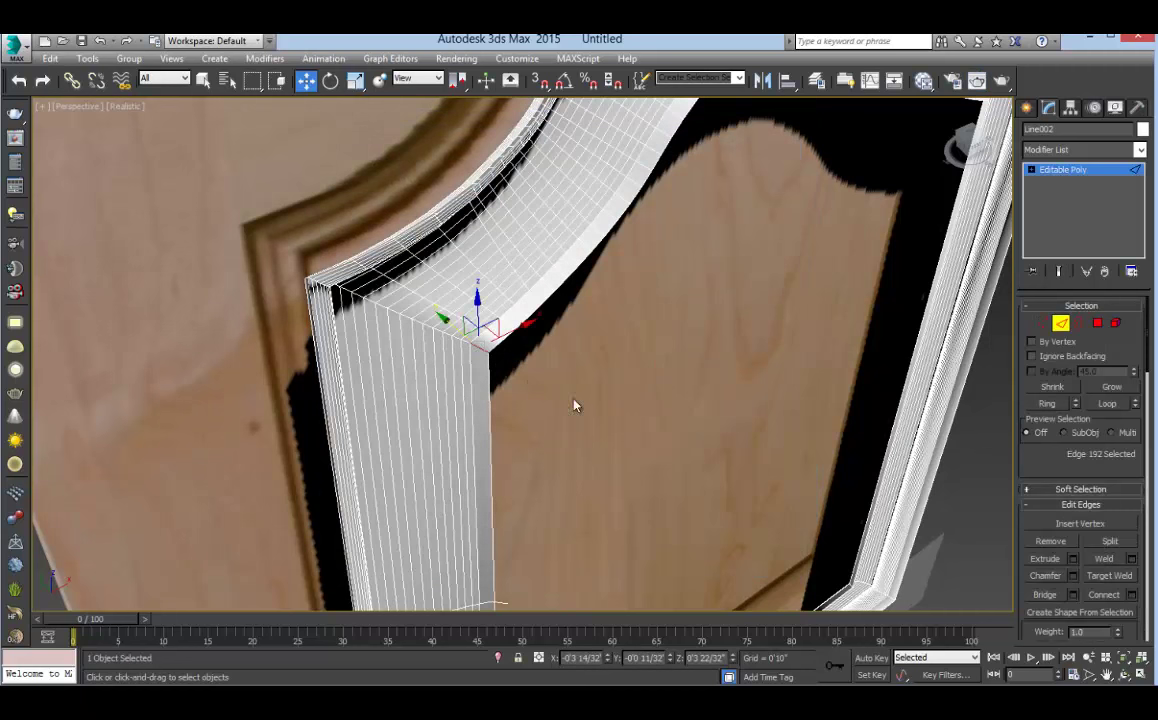
left_click(1100, 405)
middle_click_drag(556, 336, 516, 318, "alt")
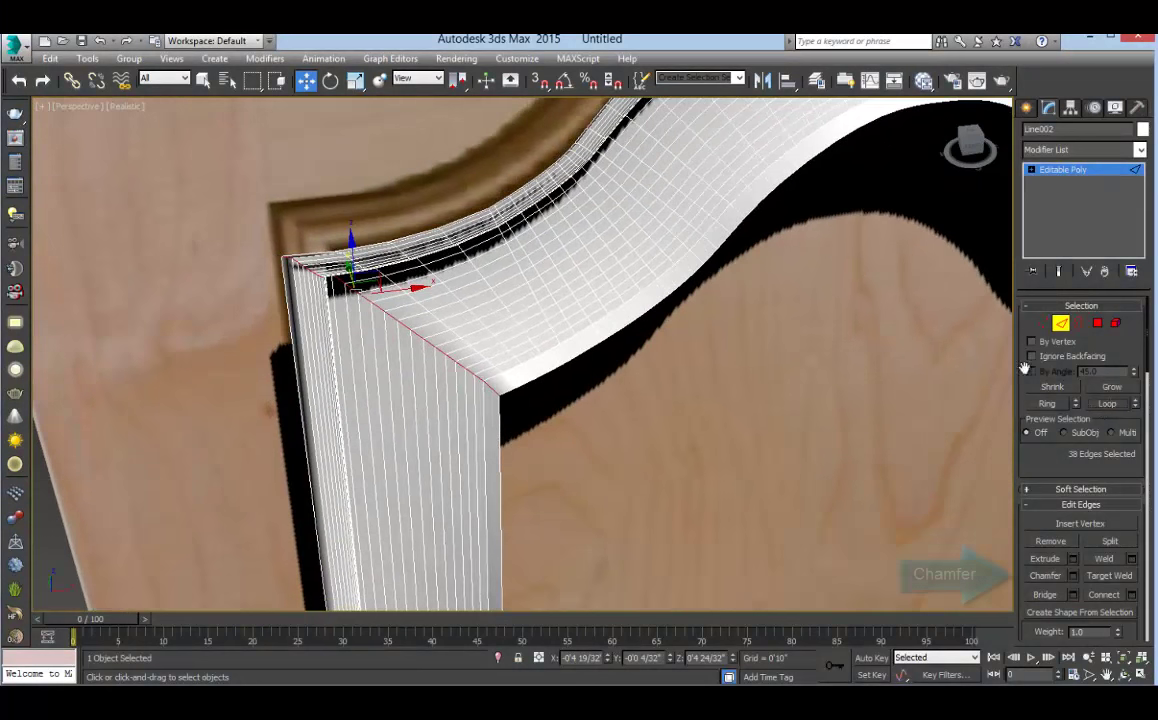
left_click(1072, 577)
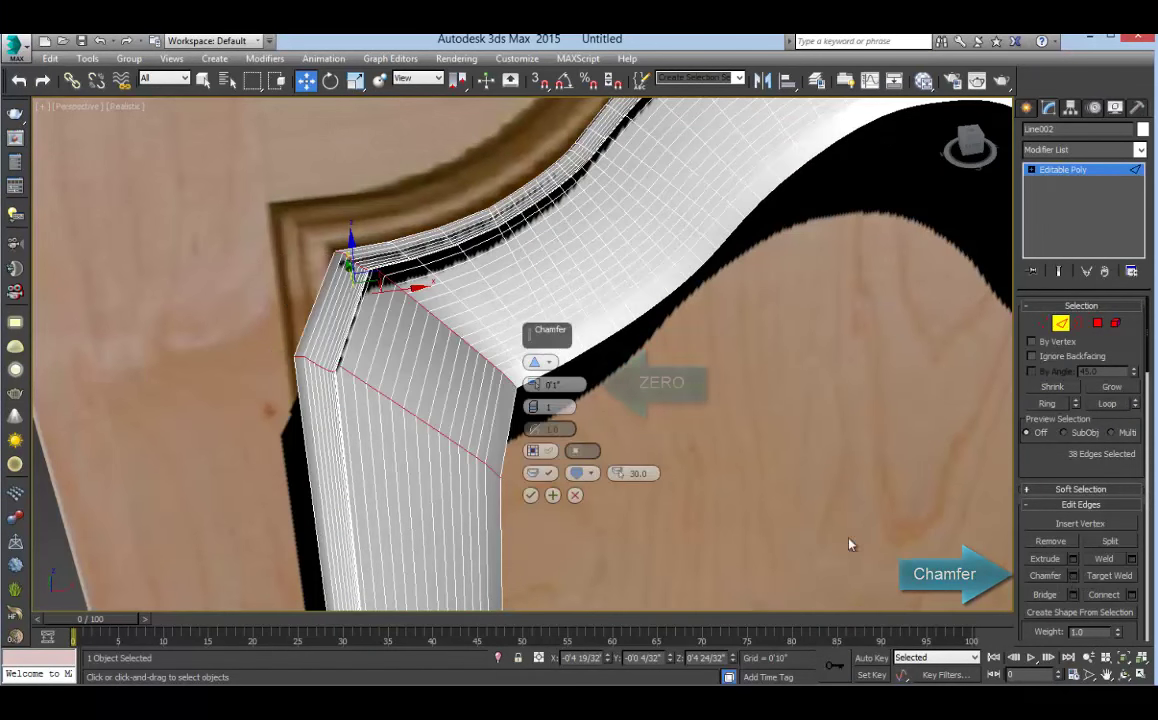
right_click(534, 387)
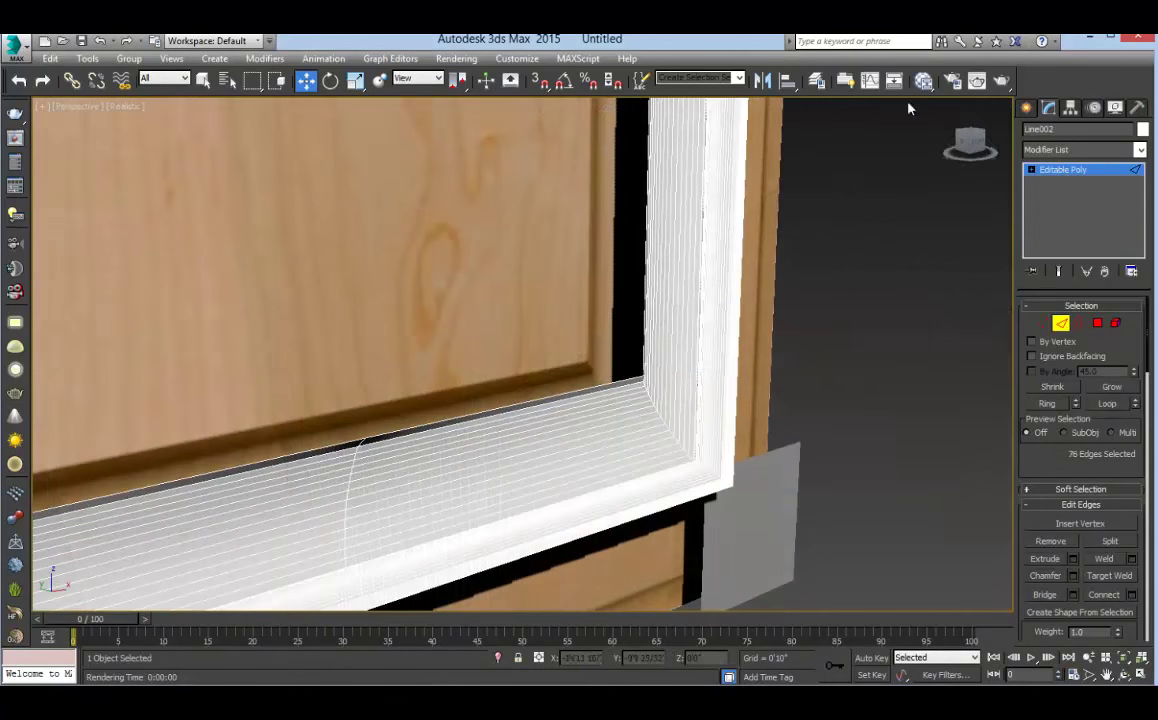
Render the molding's lower-right corner and try to chamfer its miter edge loop
left_click(977, 80)
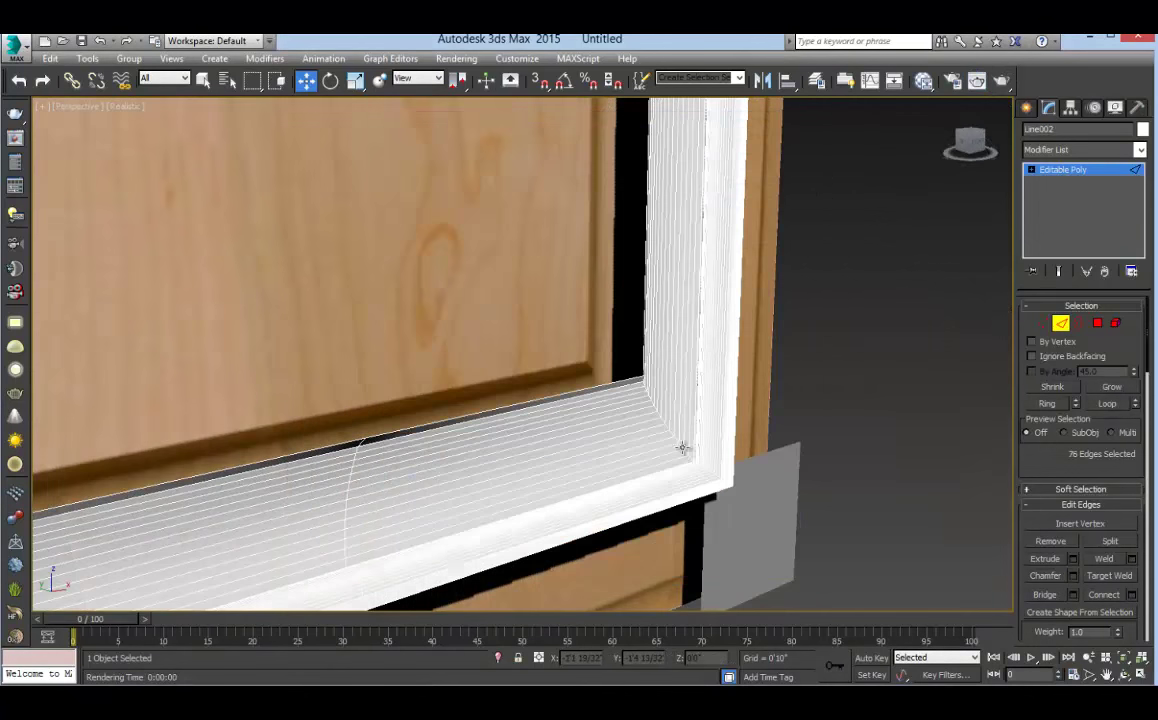
scroll(685, 441, "up", 5)
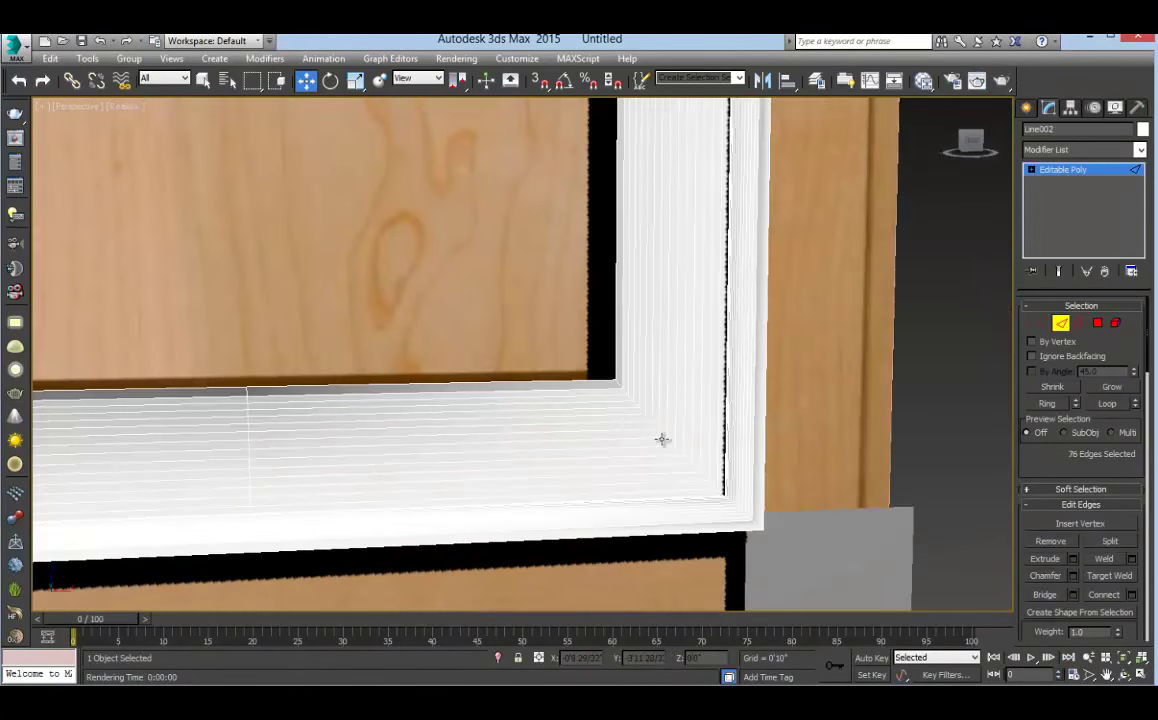
middle_click_drag(664, 442, 648, 443, "alt")
double_click(662, 401)
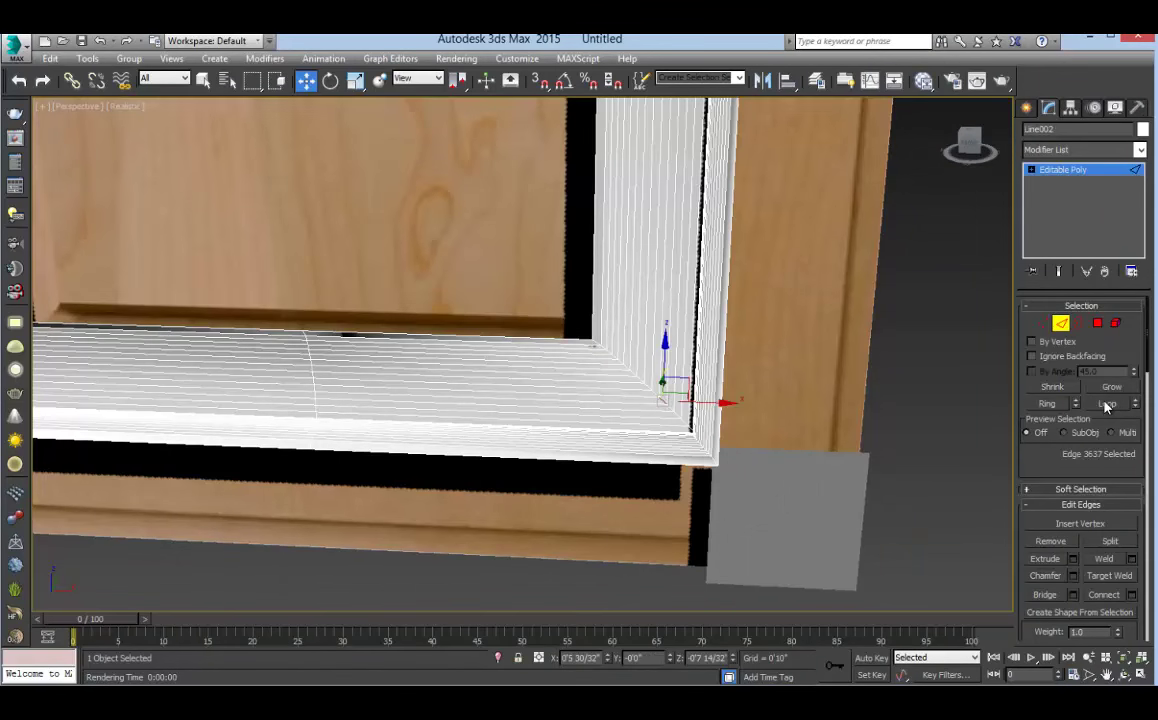
left_click(1073, 576)
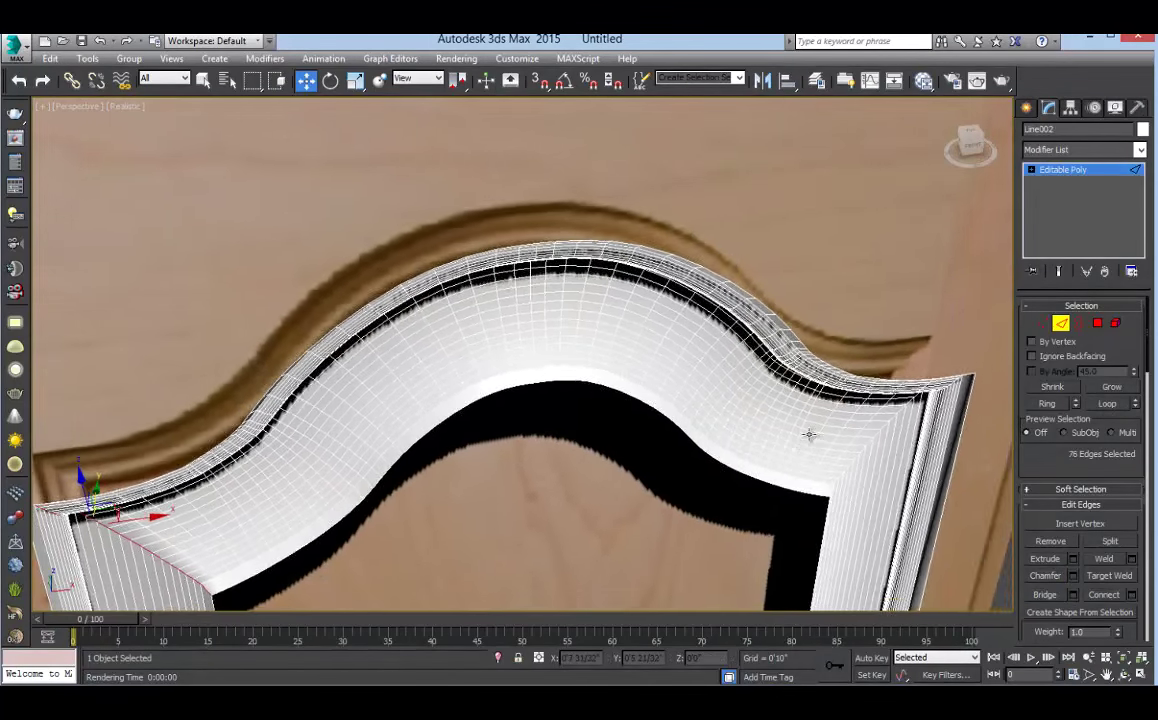
Chamfer the molding's upper-right miter edge loop with an edge chamfer amount of 0'0"
middle_click_drag(809, 434, 516, 143, "alt")
middle_click_drag(759, 448, 680, 312)
left_click(808, 326)
left_click(1104, 403)
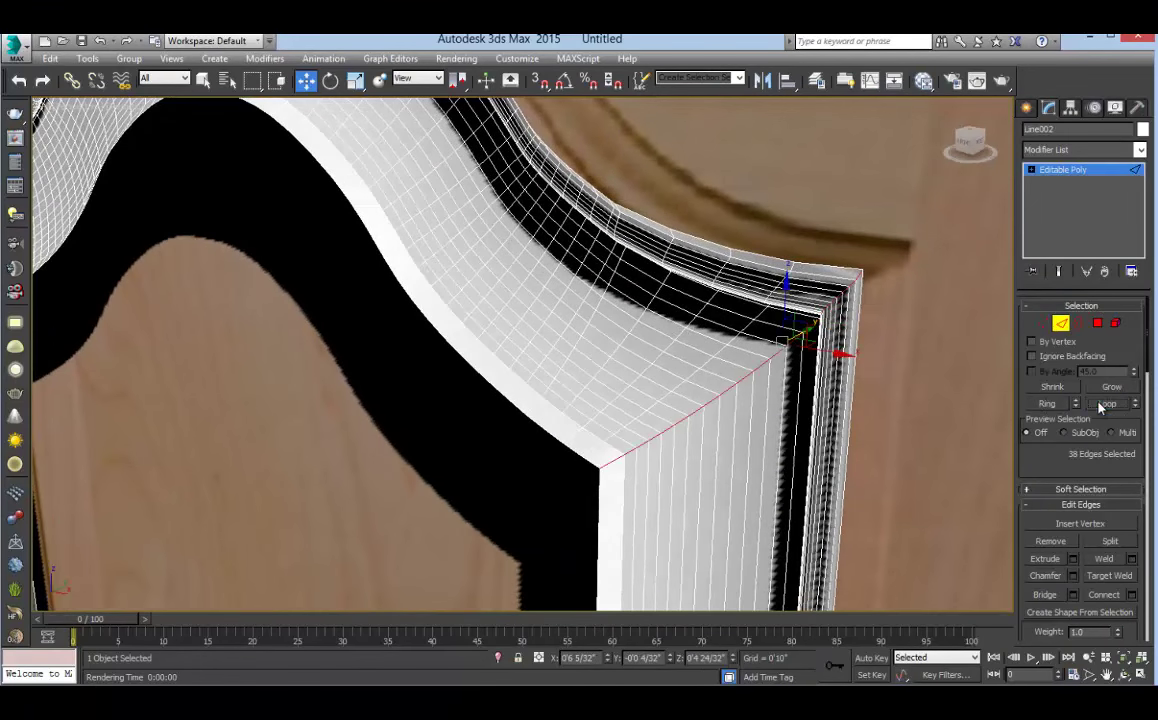
left_click(1072, 577)
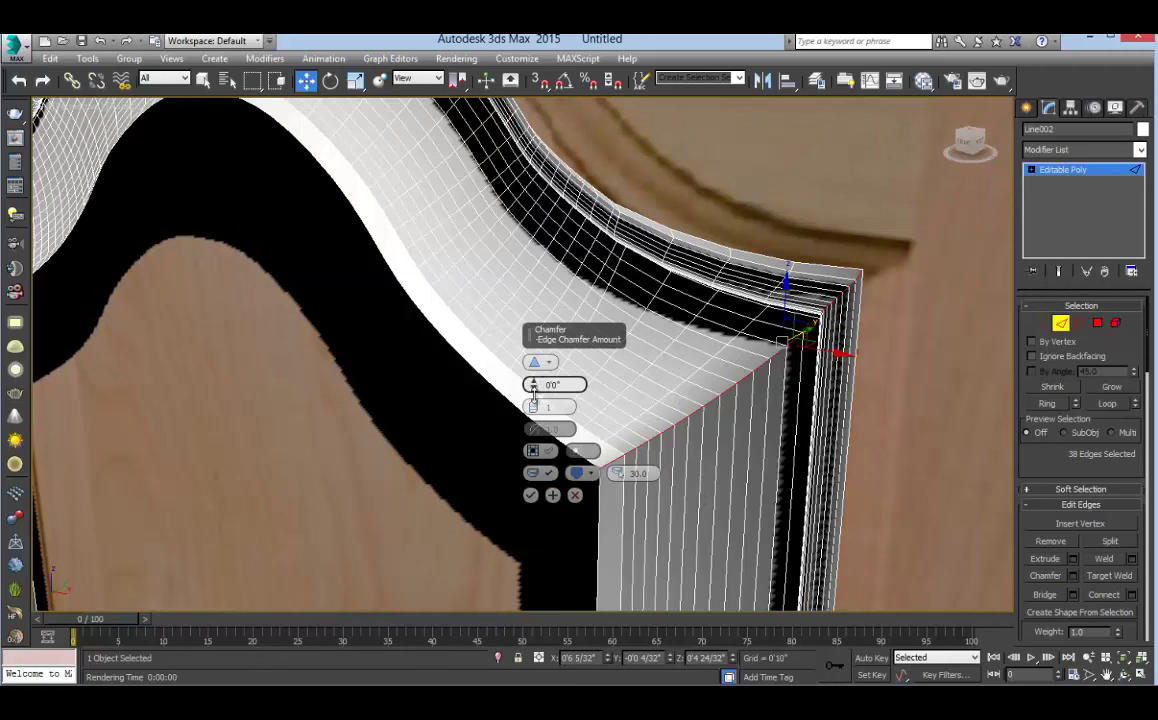
left_click(531, 496)
Extrude the molding's outer open border backward along the Y axis to form a side wall around the frame
scroll(592, 382, "down", 4)
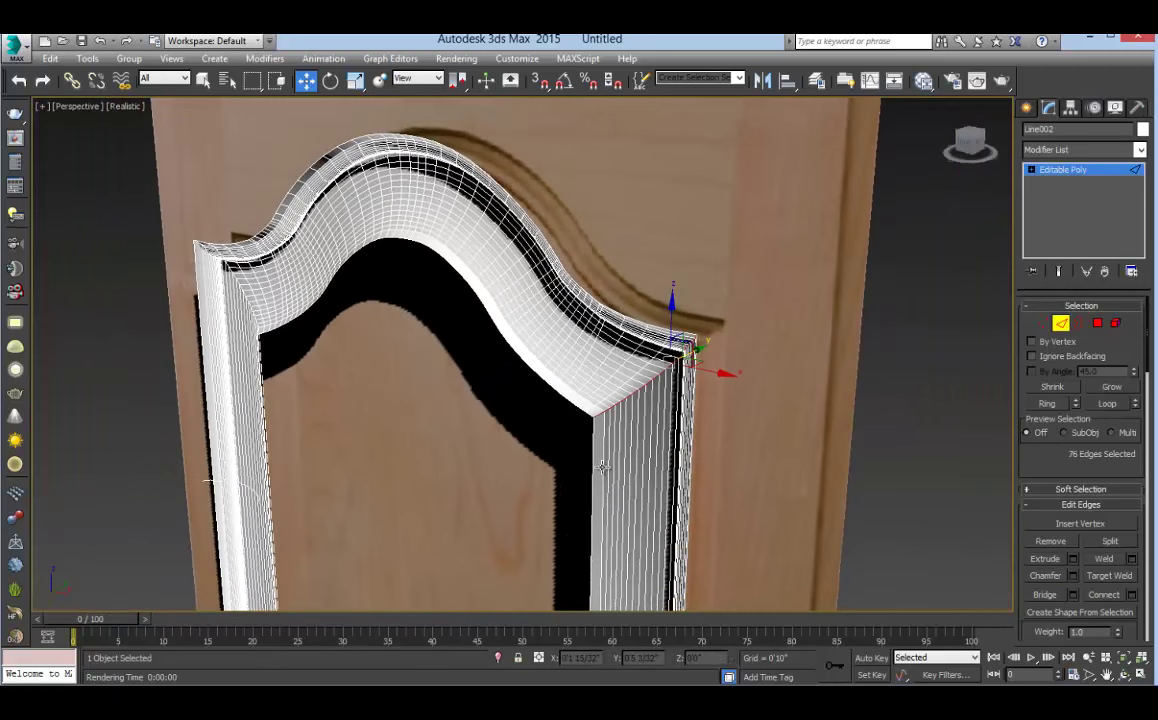
middle_click_drag(496, 340, 589, 359)
middle_click_drag(550, 484, 571, 295)
scroll(571, 295, "down", 4)
middle_click_drag(638, 555, 603, 250)
key("4")
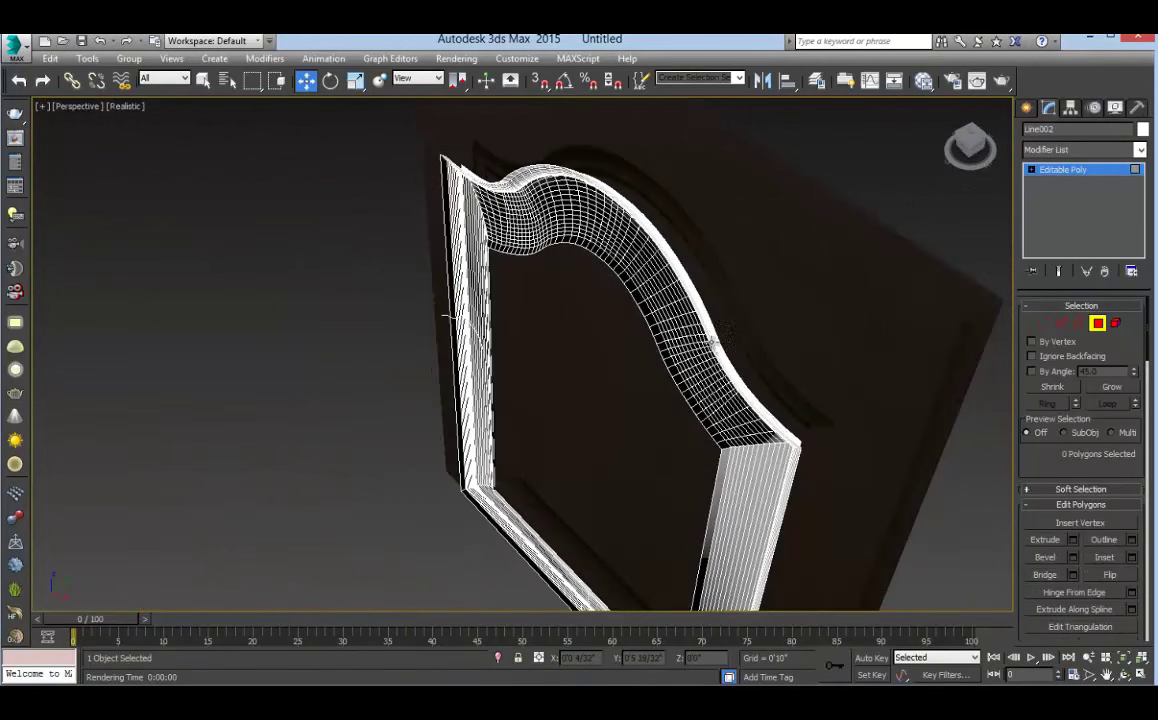
middle_click_drag(712, 340, 790, 345, "alt")
left_click(1078, 323)
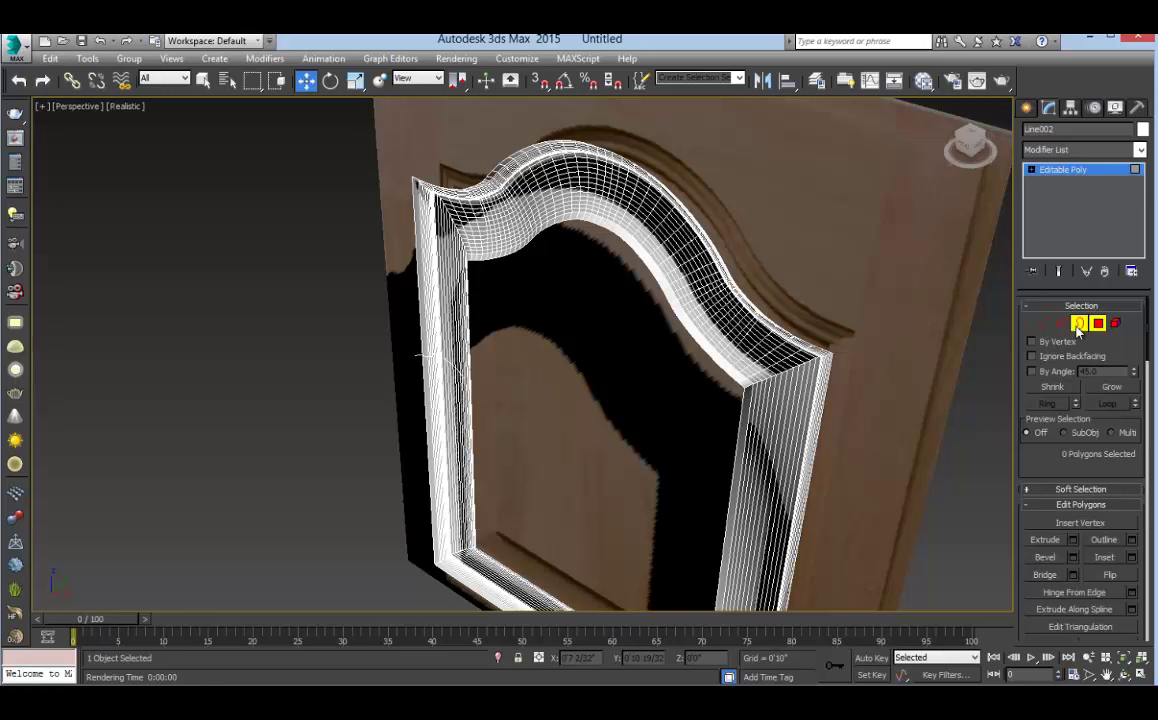
left_click(829, 372)
middle_click_drag(530, 345, 627, 358, "alt")
middle_click_drag(641, 258, 628, 269, "alt")
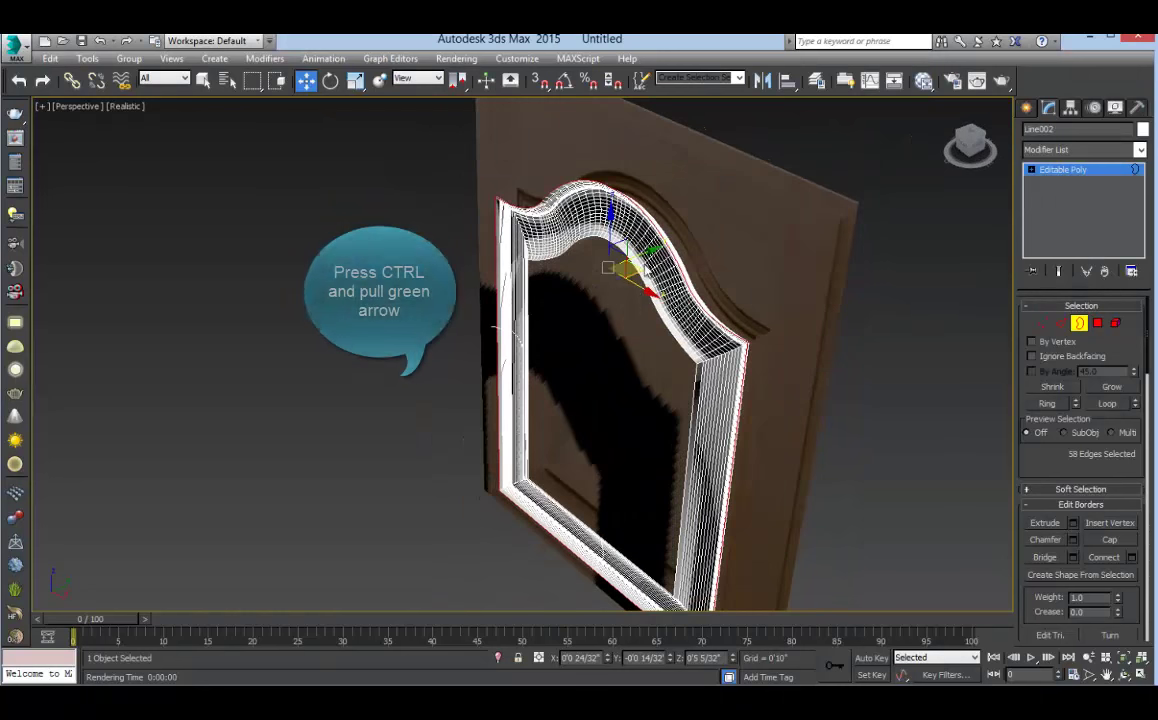
left_click_drag(643, 254, 647, 251, "ctrl")
key("alt+q")
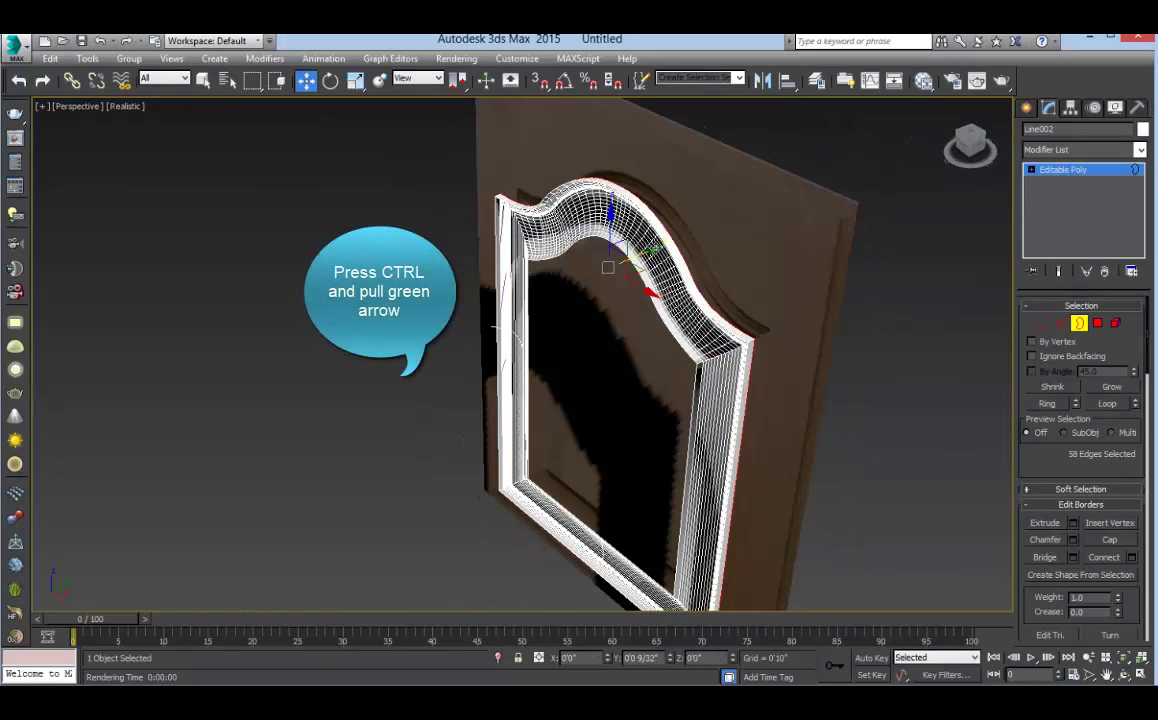
left_click_drag(686, 240, 660, 275, "ctrl")
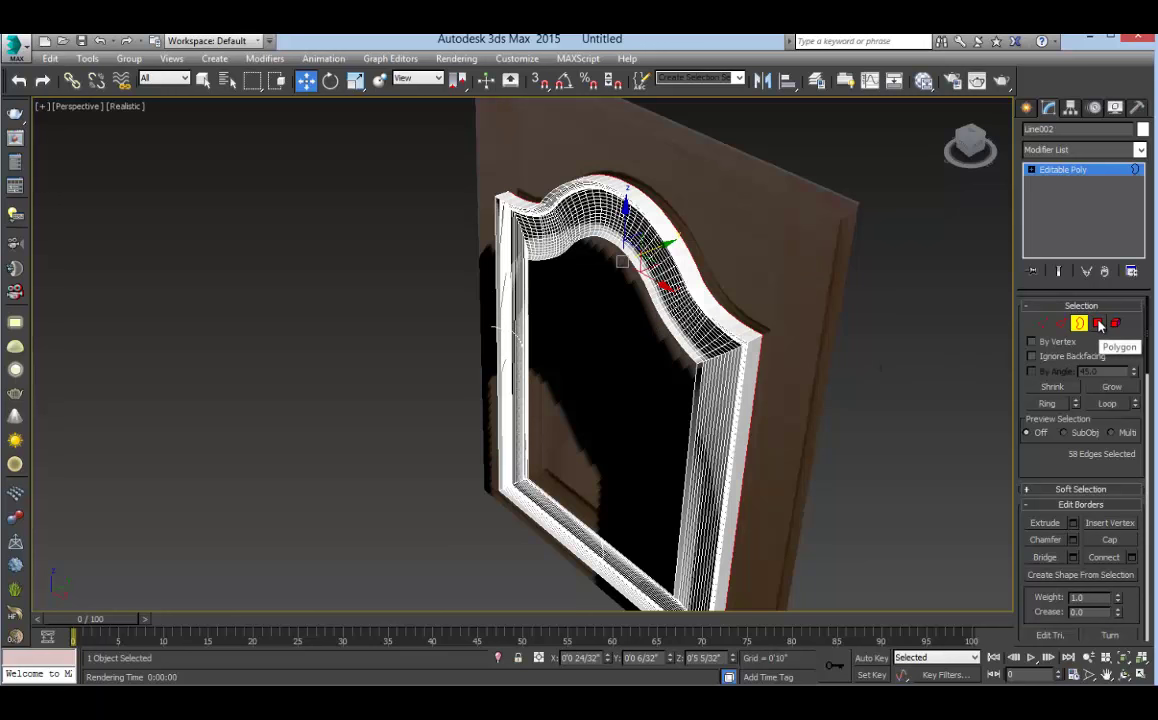
Extrude only the side-wall polygons along the molding's arched top edge upward by 0'4 14/32"
left_click(1098, 325)
left_click(674, 241)
middle_click_drag(659, 250, 648, 306)
scroll(630, 270, "up", 3)
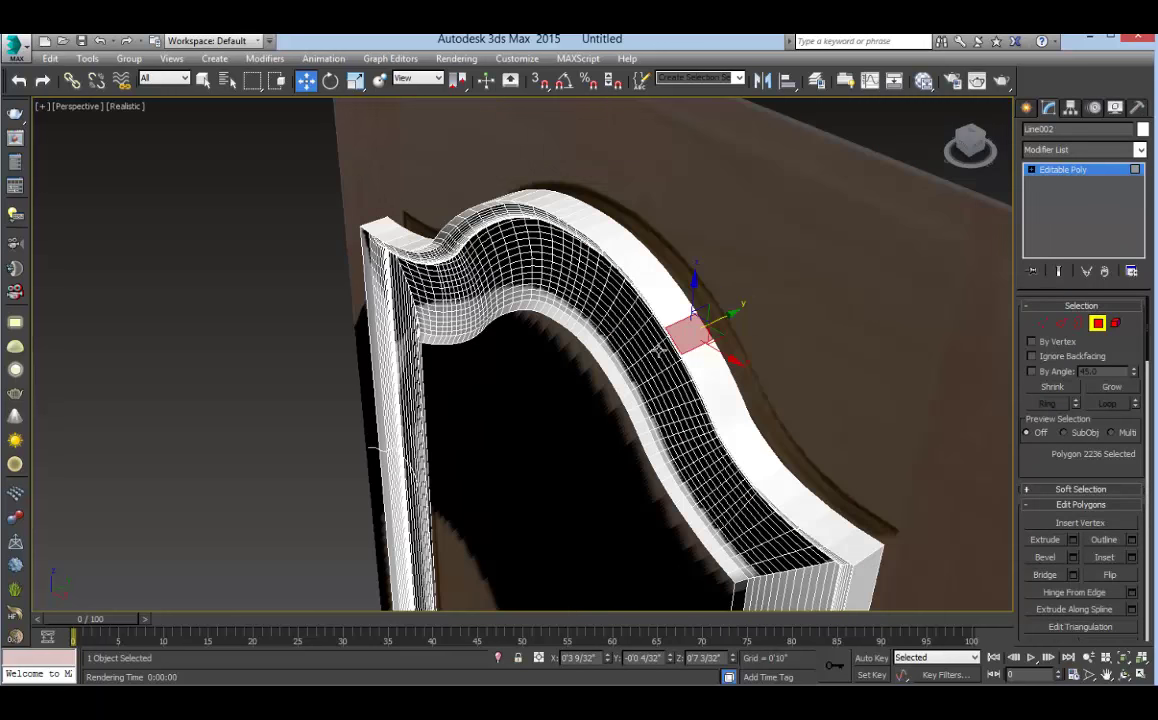
left_click(672, 315, "shift")
middle_click_drag(575, 366, 604, 442, "alt")
scroll(659, 382, "down", 3)
left_click_drag(790, 562, 790, 562, "alt")
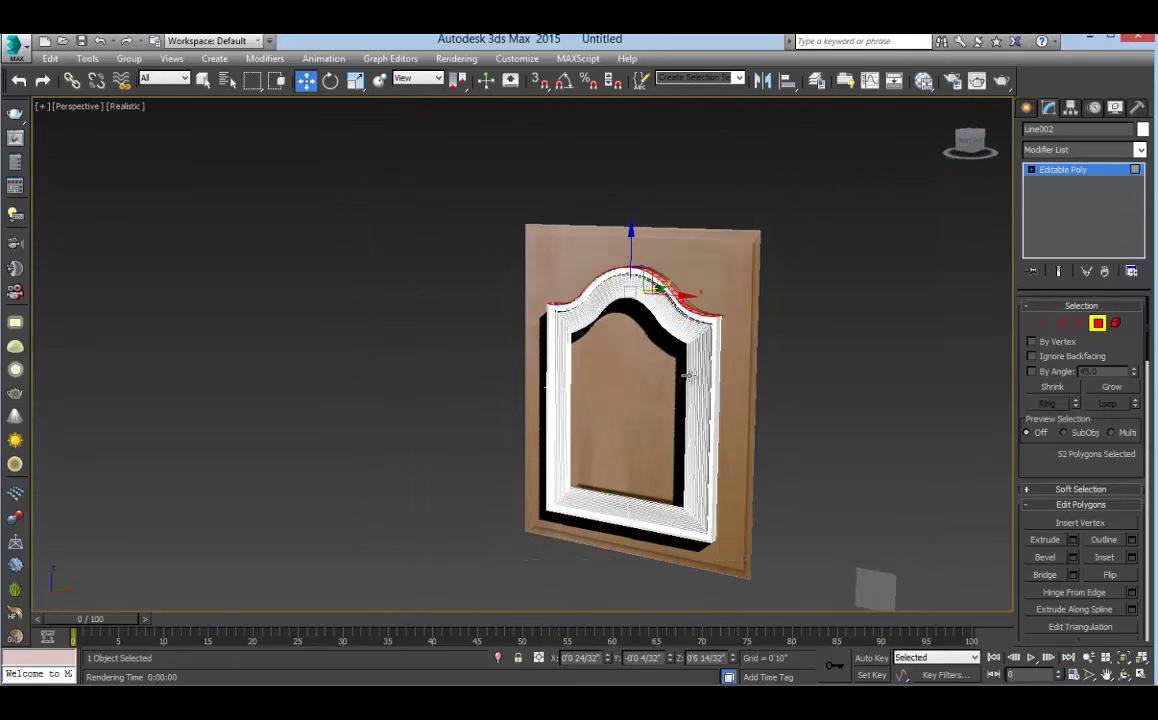
middle_click_drag(641, 293, 622, 372)
scroll(620, 371, "up", 4)
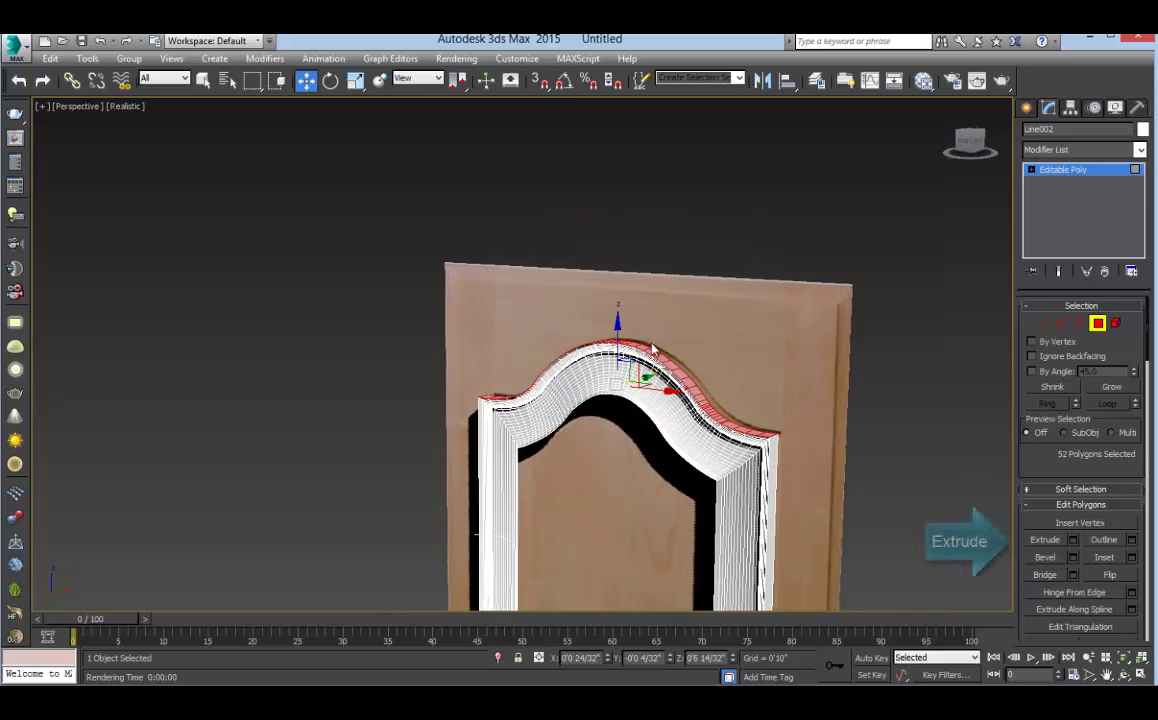
left_click(1072, 540)
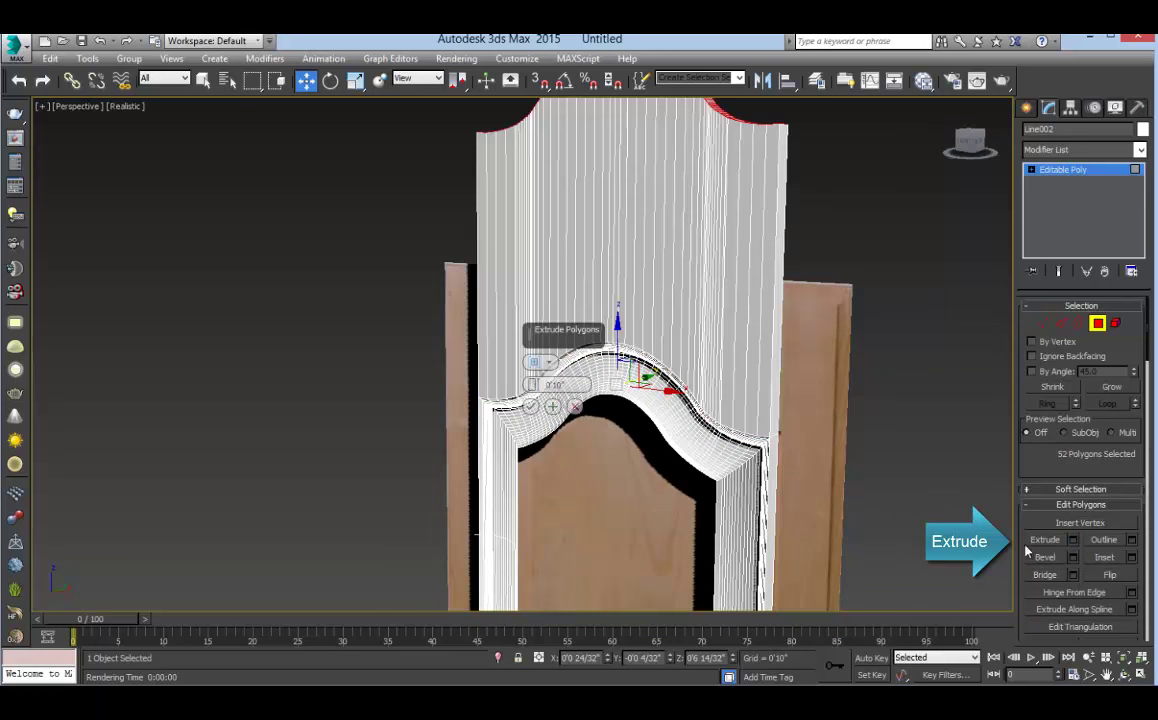
scroll(668, 262, "down", 5)
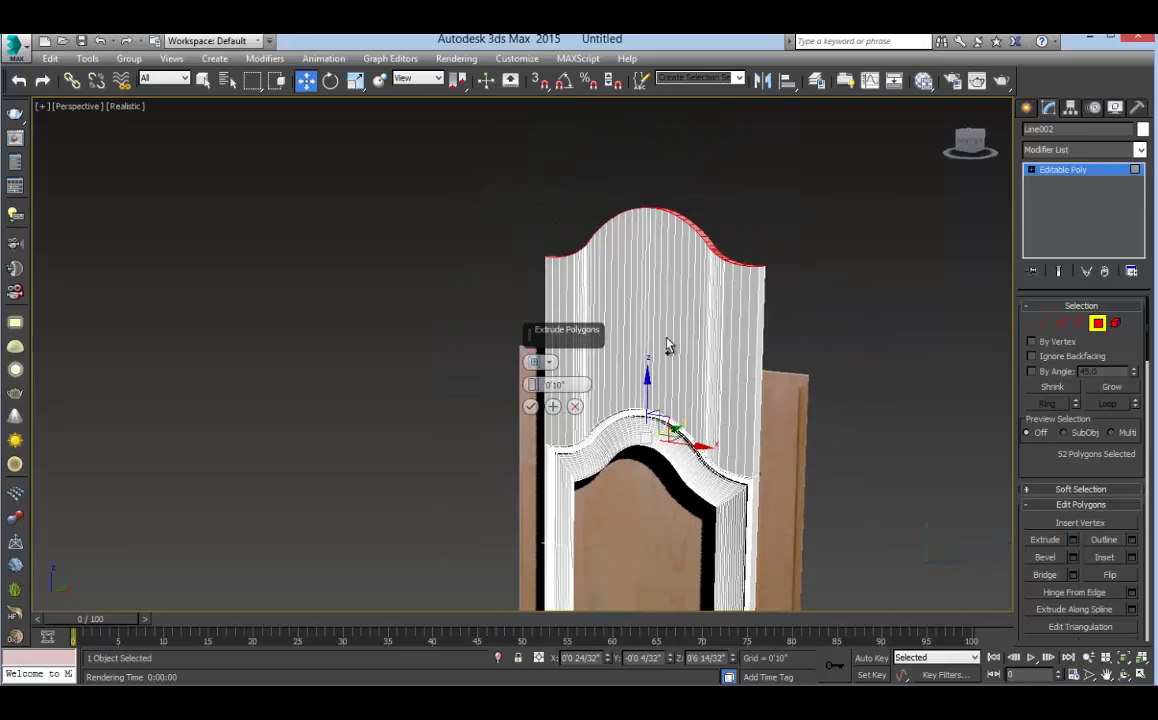
left_click_drag(532, 384, 530, 428)
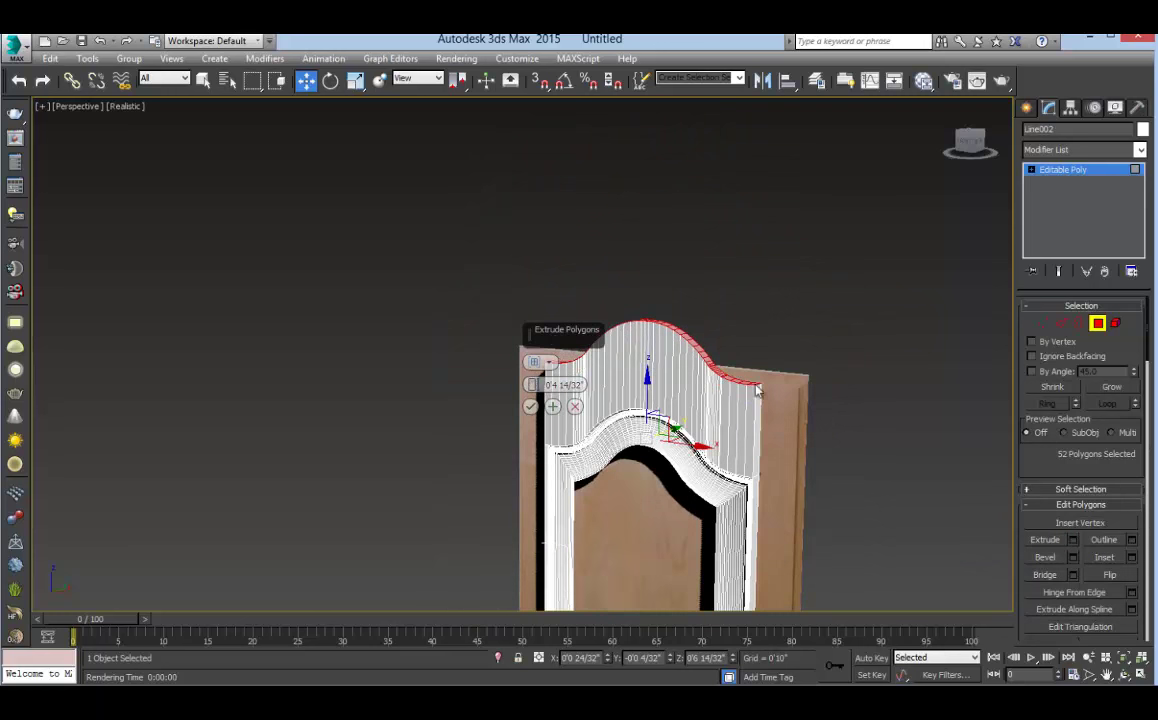
left_click(531, 406)
Flatten the extruded arched top polygons into a straight edge using Make Planar along Y
middle_click_drag(745, 424, 660, 406, "alt")
scroll(660, 404, "up", 3)
scroll(660, 404, "down", 3)
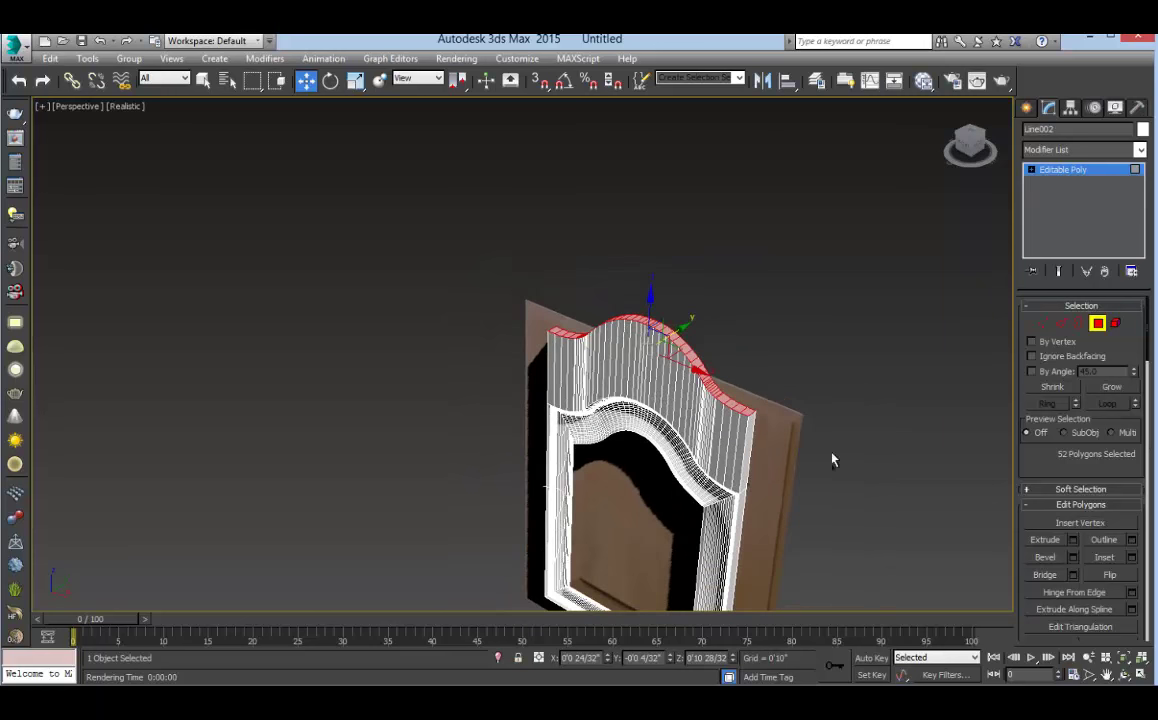
scroll(1079, 471, "down", 5)
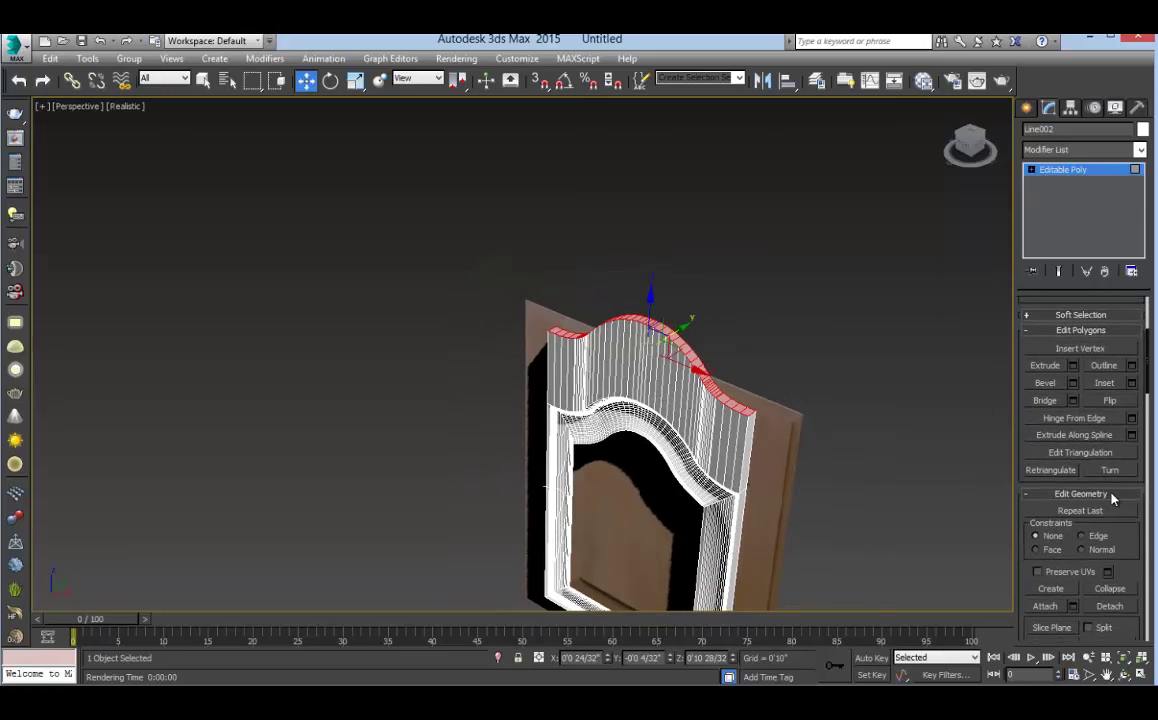
scroll(1121, 484, "down", 5)
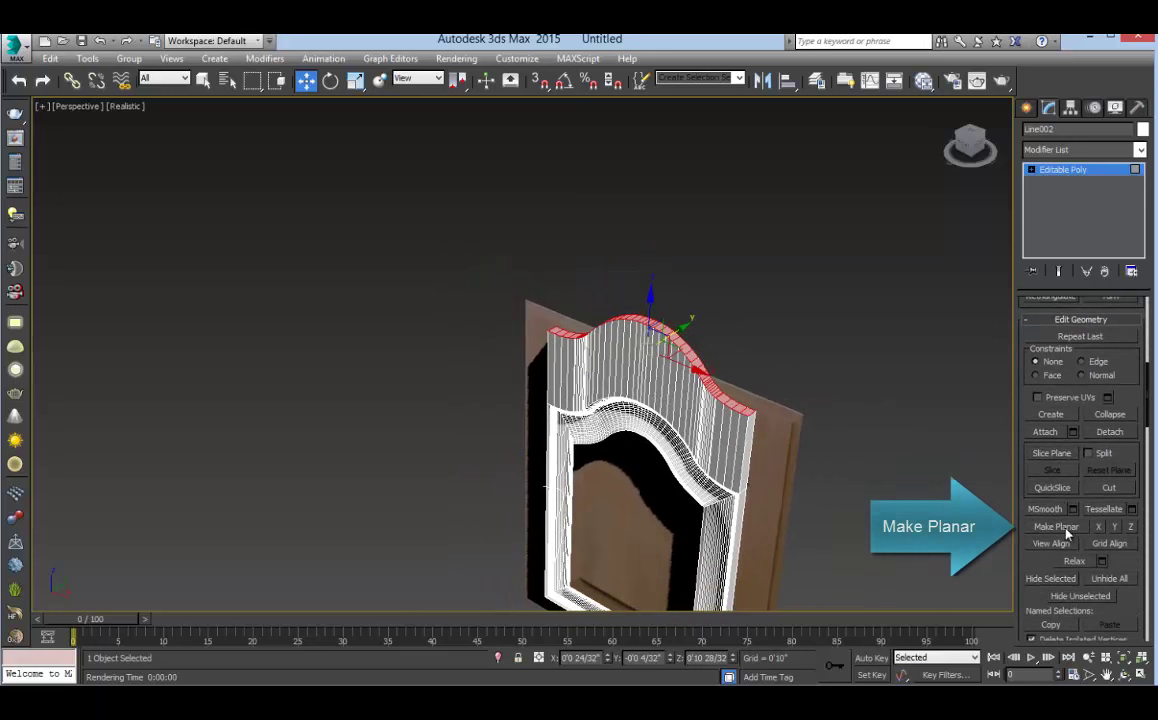
scroll(676, 366, "up", 3)
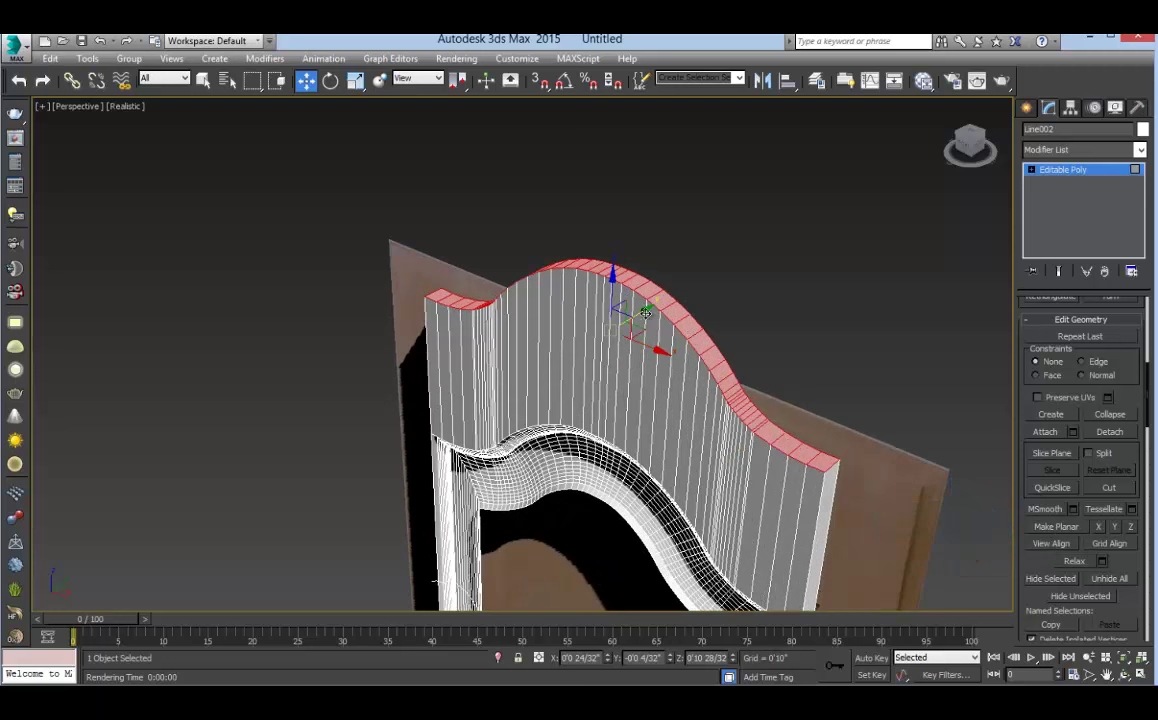
left_click(1116, 528)
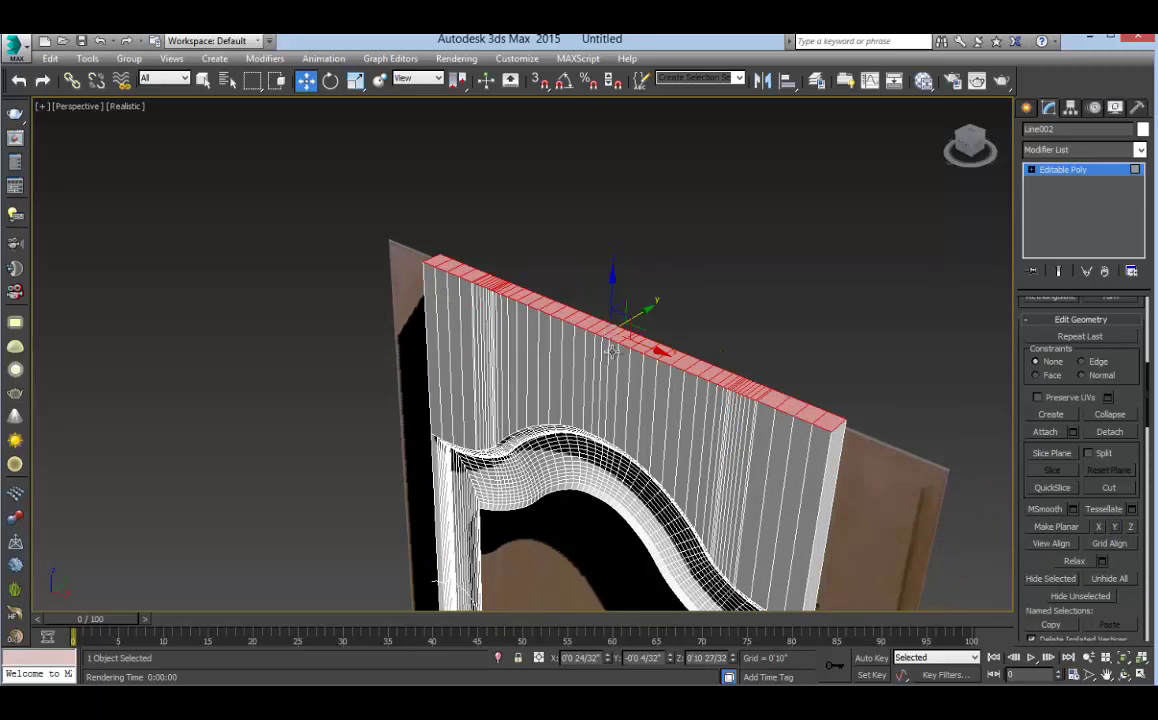
Lower the flattened top polygons in the Front view to the inner line of the reference door's top border
key("alt+w")
right_click(718, 238)
key("alt+w")
middle_click_drag(678, 198, 731, 315)
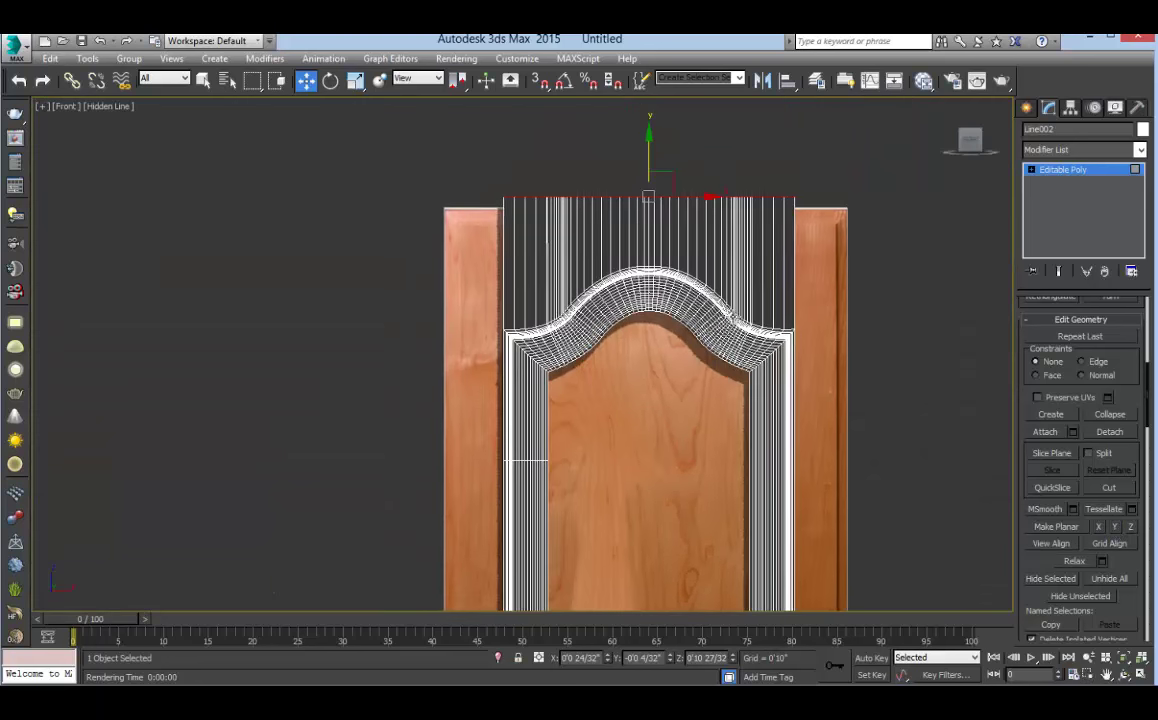
scroll(646, 224, "up", 2)
left_click_drag(652, 140, 656, 176)
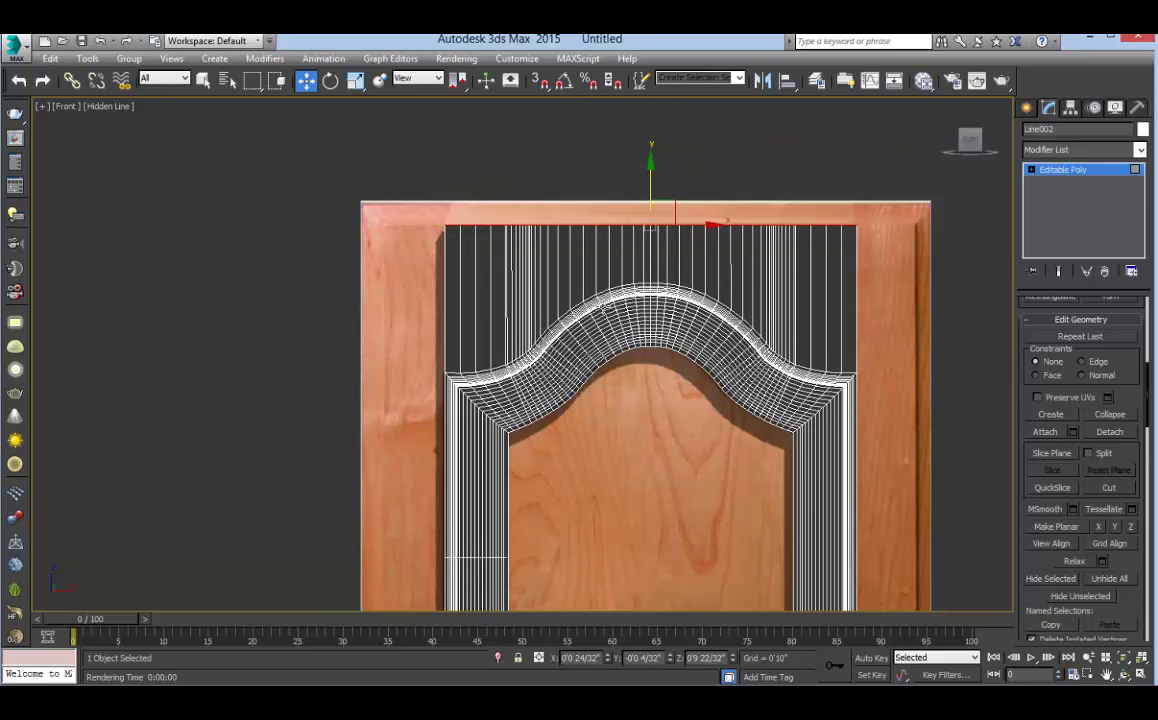
Extrude the outer side-wall polygons on both vertical sides of the frame outward by 0'1 23/32" to the reference door's inner border lines
scroll(700, 380, "down", 3)
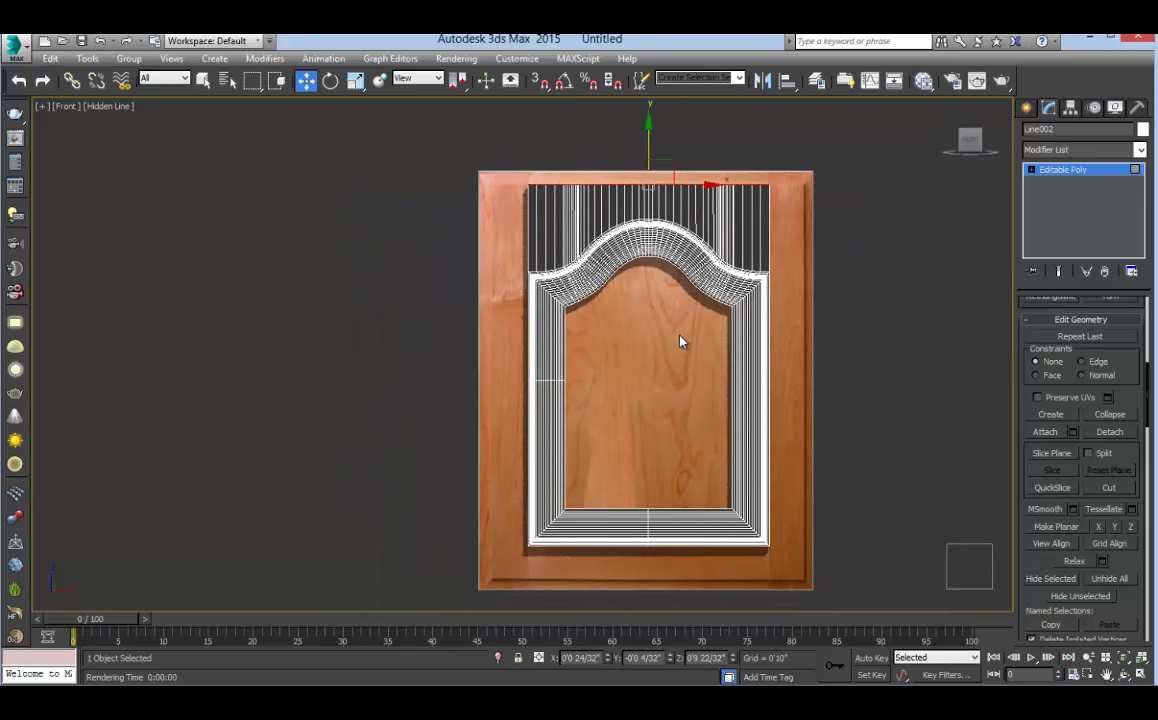
key("alt+w")
key("alt+w")
middle_click_drag(710, 412, 582, 291, "alt")
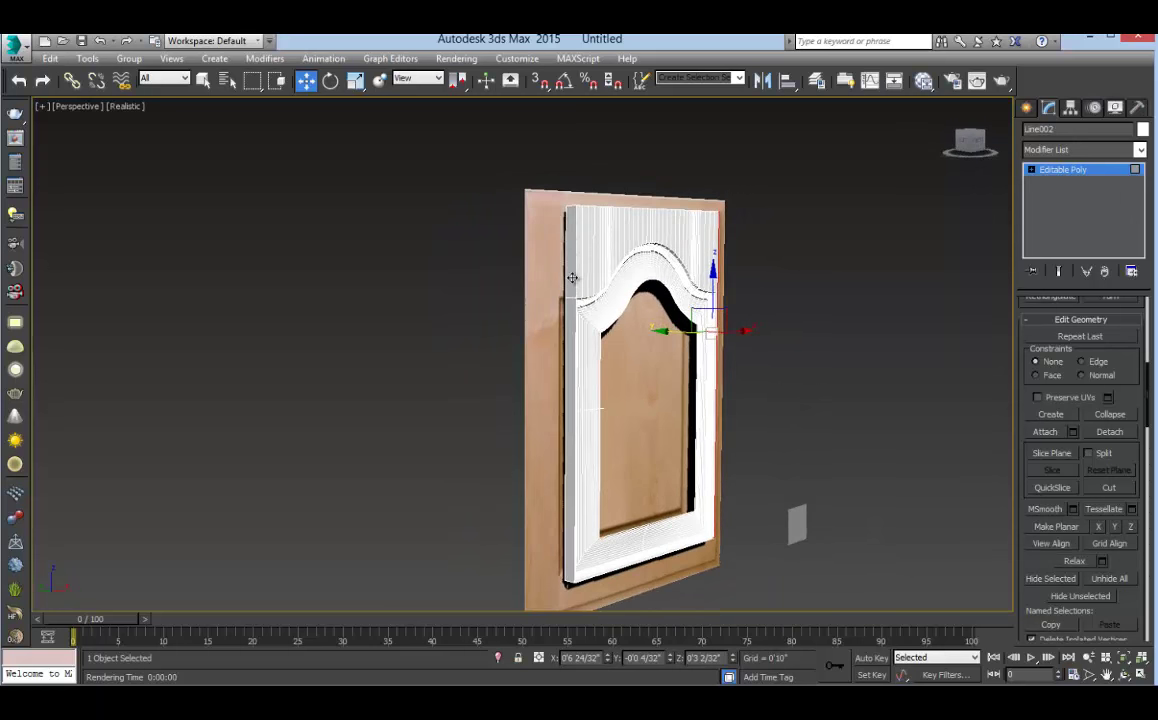
left_click(572, 278, "ctrl")
middle_click_drag(664, 437, 595, 457, "alt")
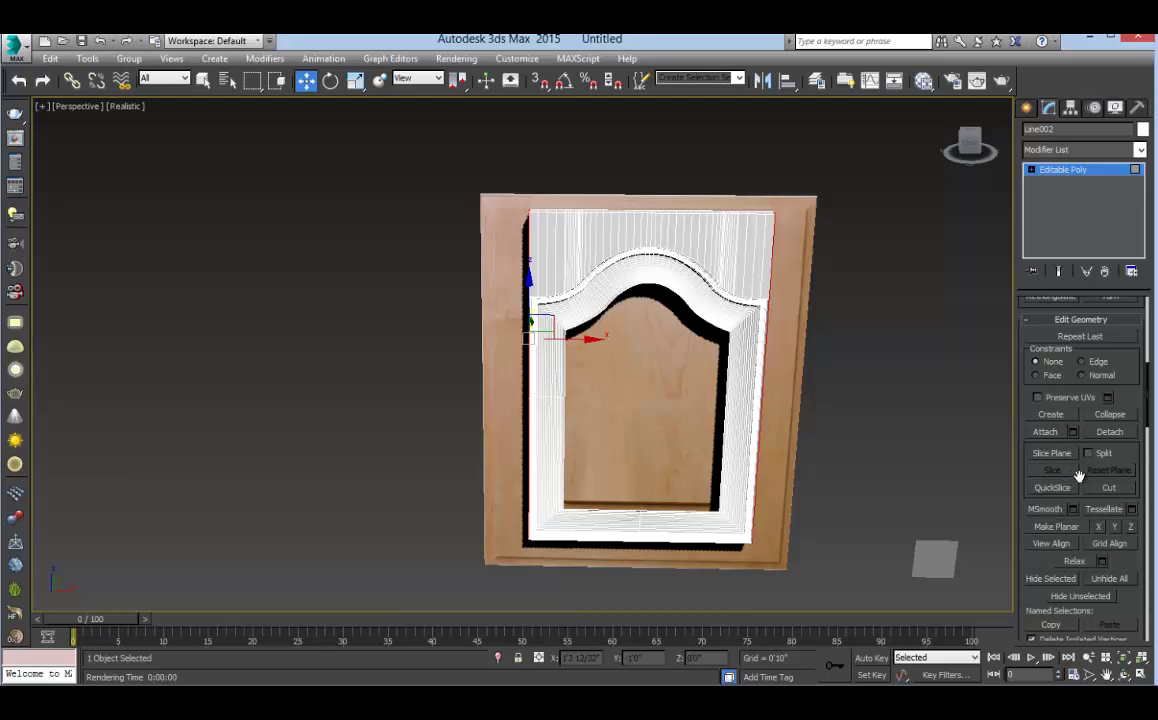
left_click_drag(1079, 476, 1050, 640)
left_click(1072, 357)
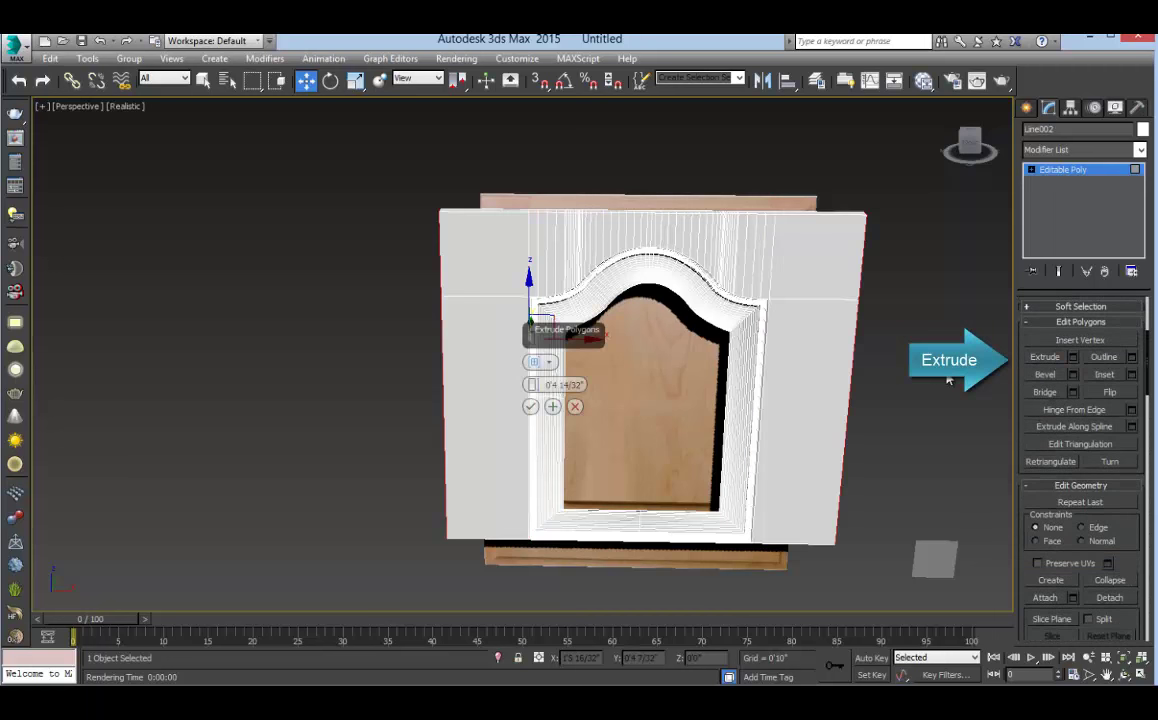
key("alt+w")
right_click(835, 250)
key("alt+w")
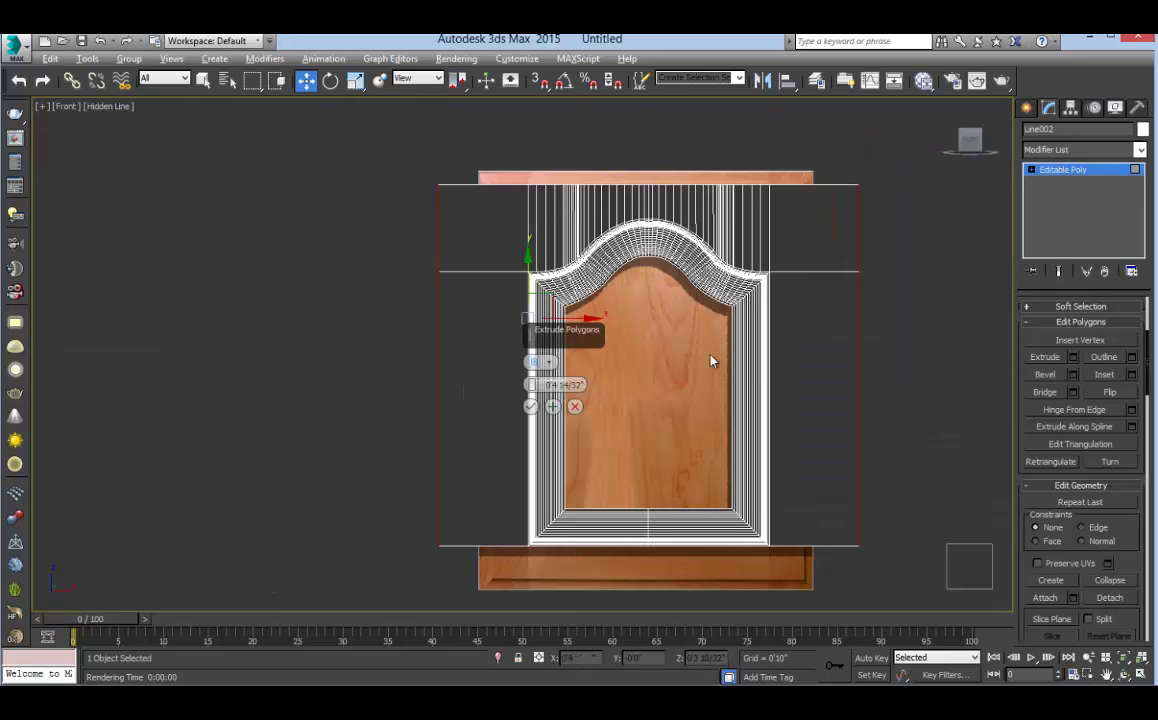
left_click_drag(533, 385, 539, 445)
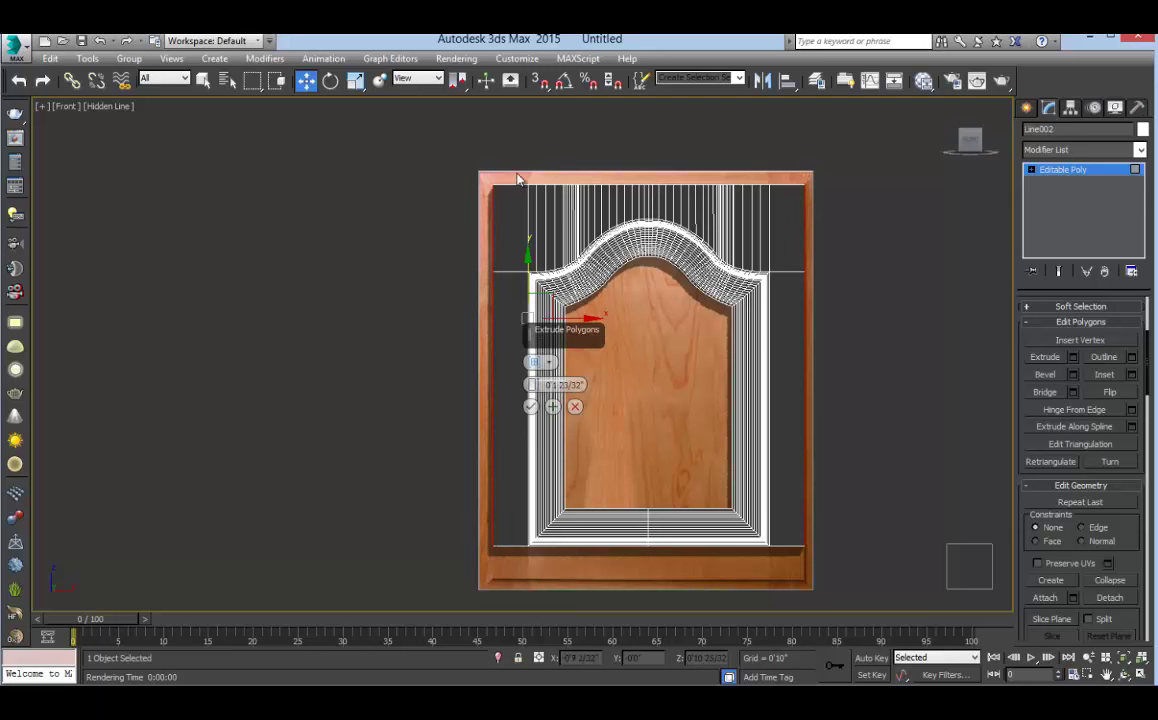
left_click(530, 406)
Extrude all the polygons along the frame's bottom edge downward by 0'1 23/32", including the undersides of both side stiles
key("alt+w")
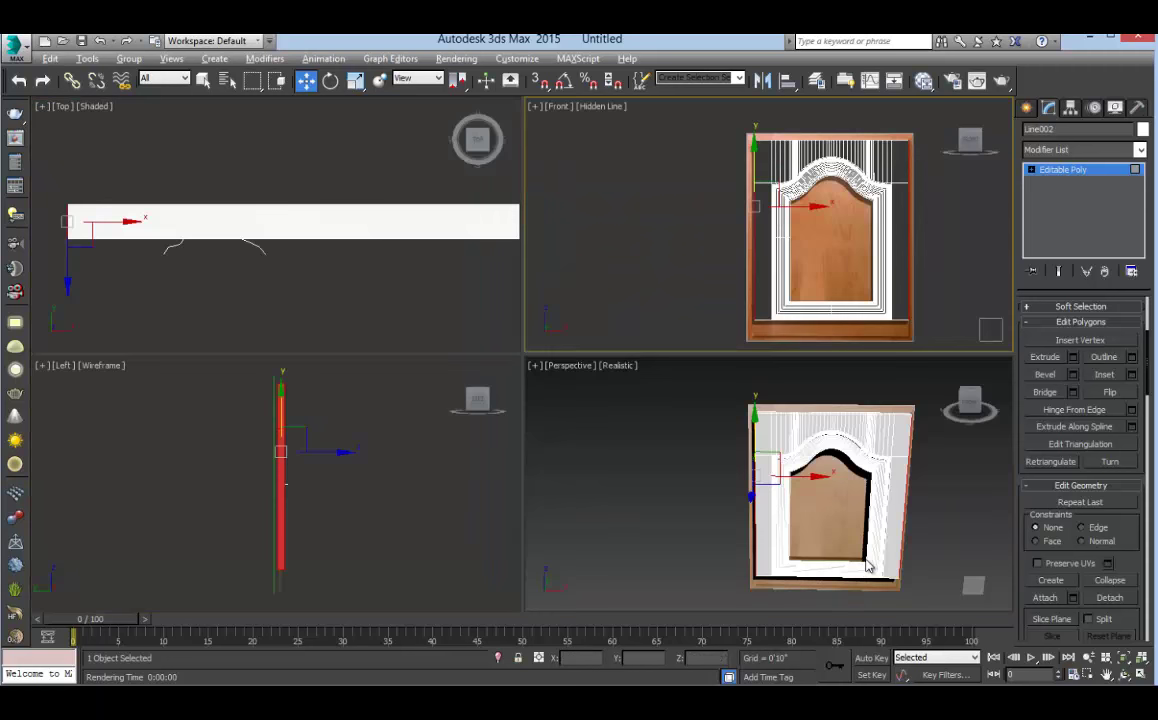
middle_click_drag(868, 567, 808, 482, "alt")
key("alt+w")
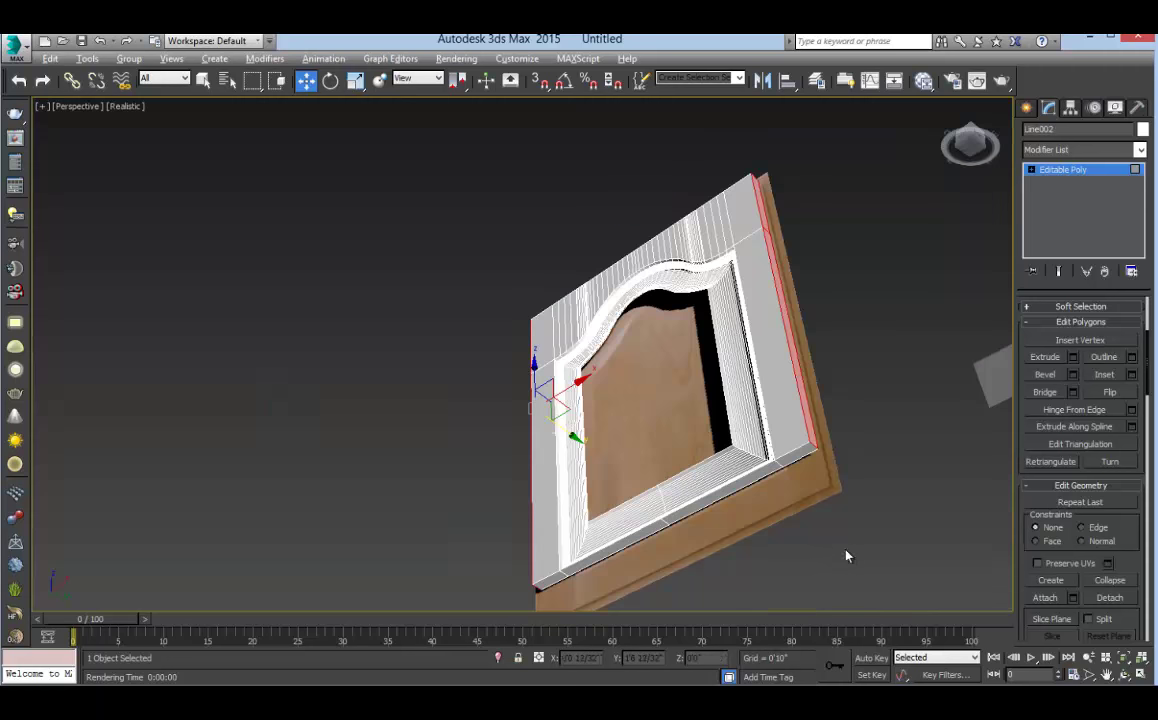
left_click(790, 457)
left_click(705, 506)
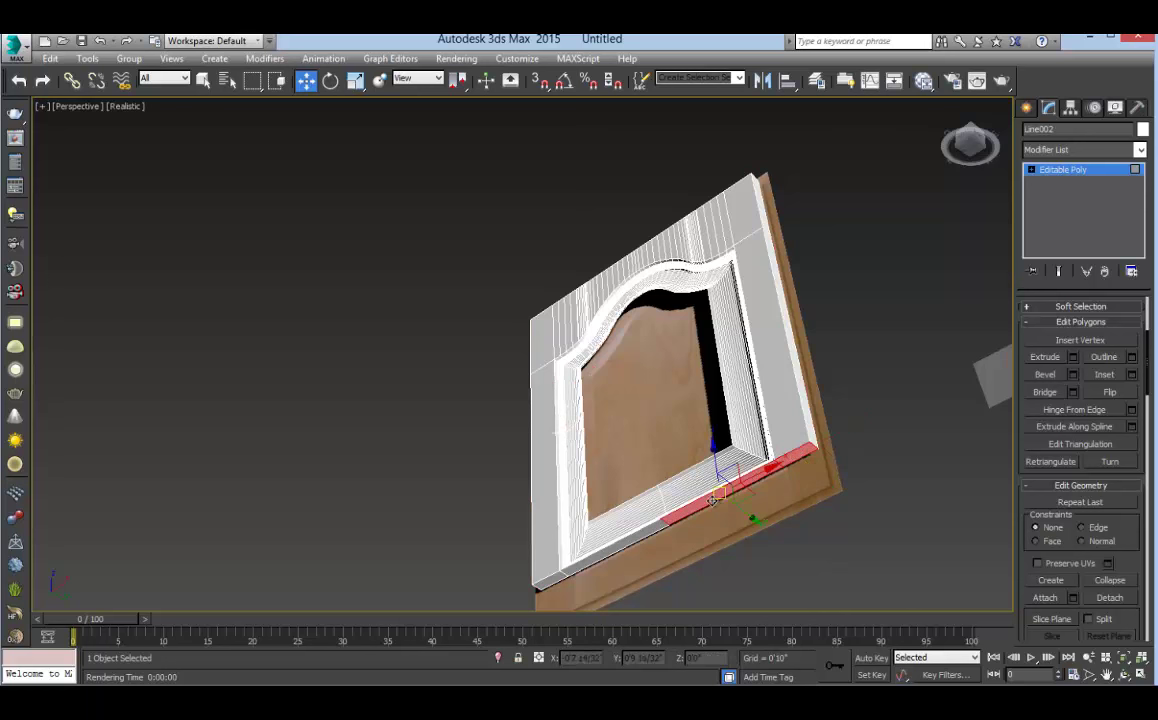
left_click(592, 563, "ctrl")
left_click(554, 578)
left_click(1073, 358)
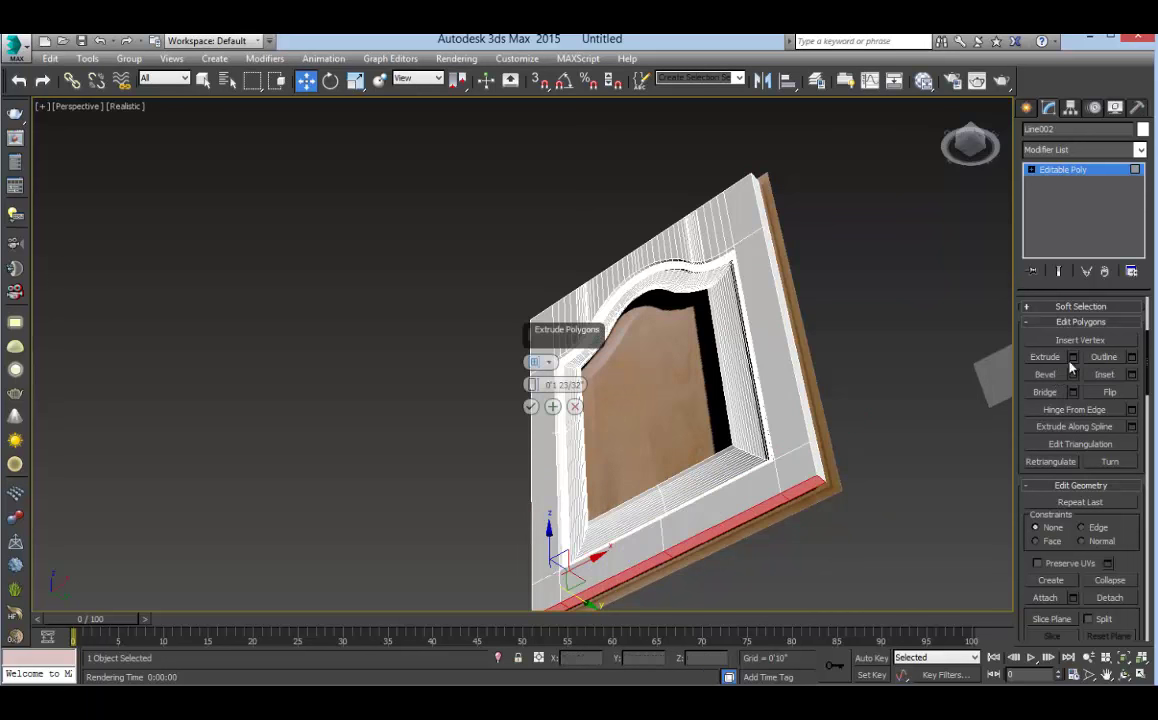
double_click(531, 408)
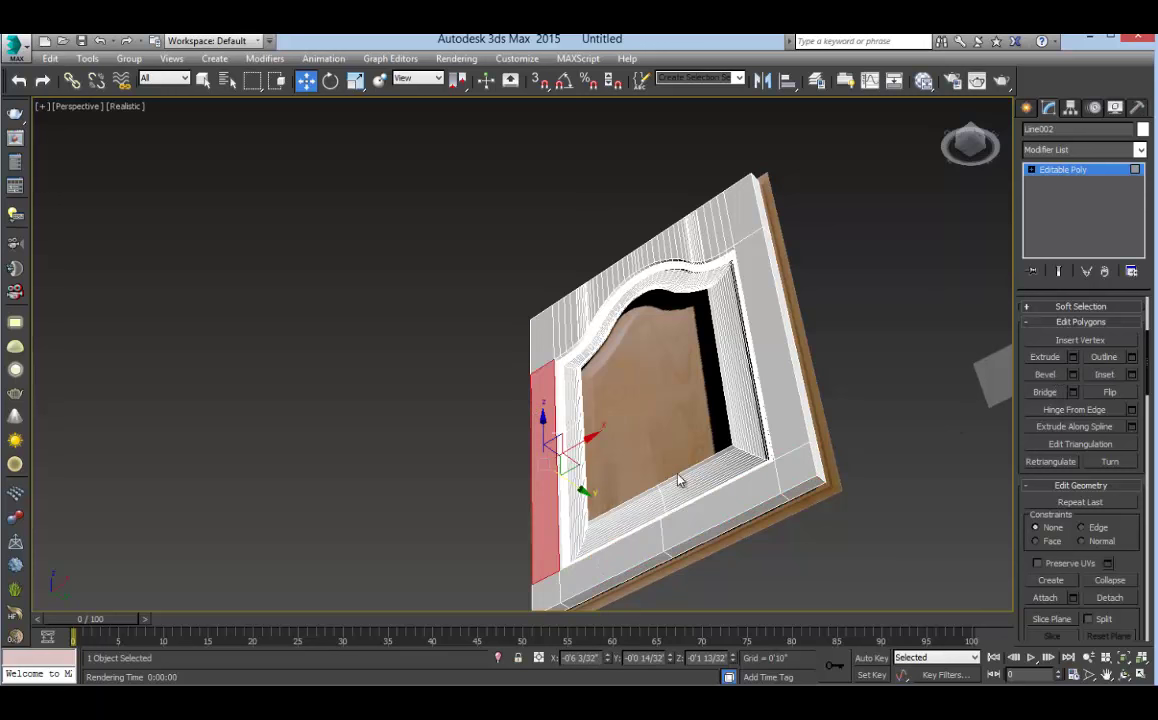
left_click(517, 467)
middle_click_drag(565, 430, 668, 517, "alt")
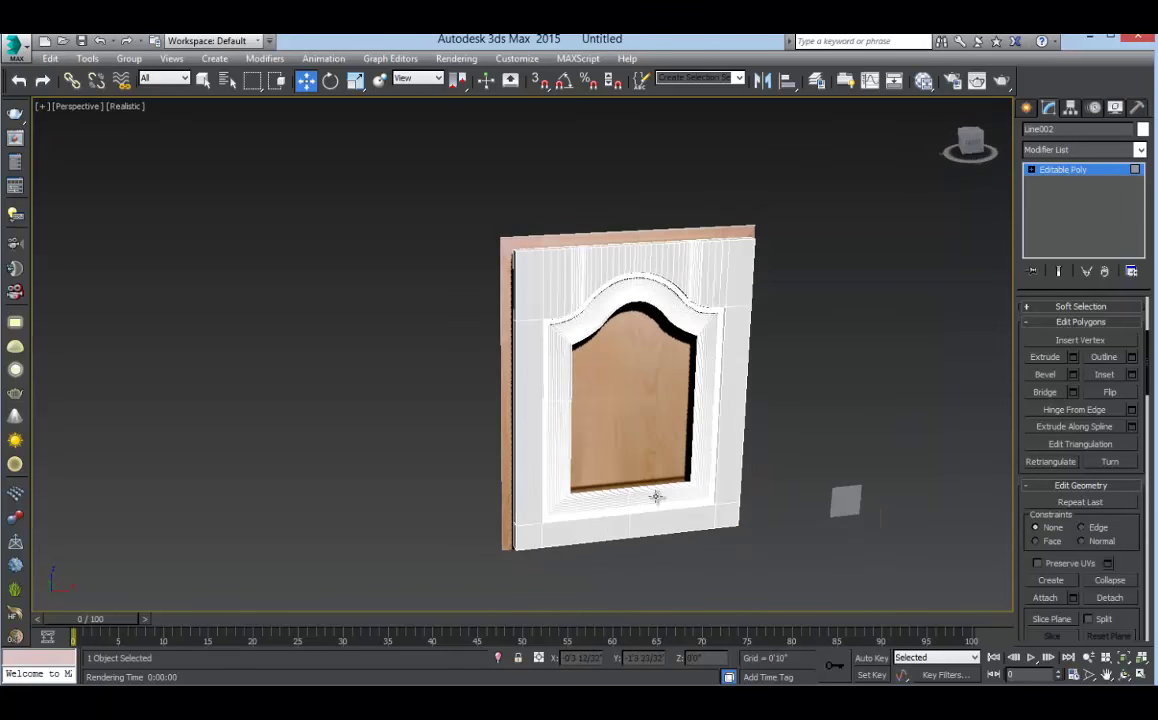
Leave polygon editing and move the whole frame forward along Y, clear of the reference image plane
key("alt+w")
left_click(348, 274)
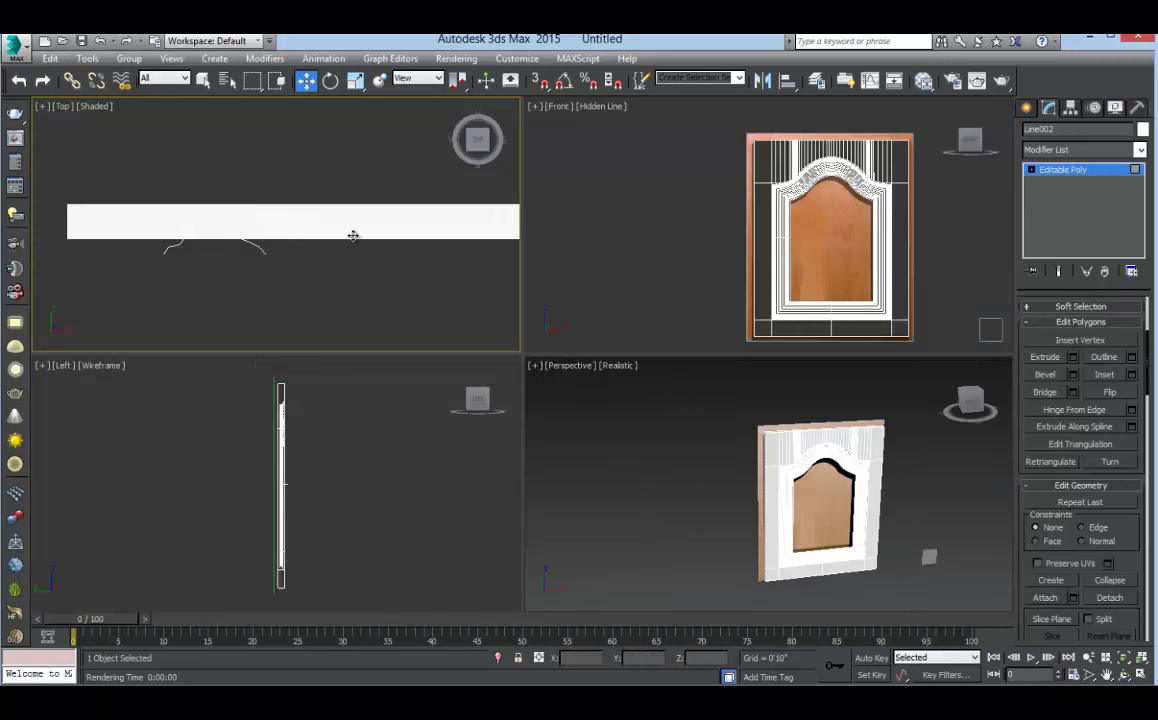
left_click(1066, 170)
left_click_drag(359, 214, 571, 532)
middle_click(729, 517)
key("alt+w")
middle_click_drag(657, 451, 440, 468, "alt")
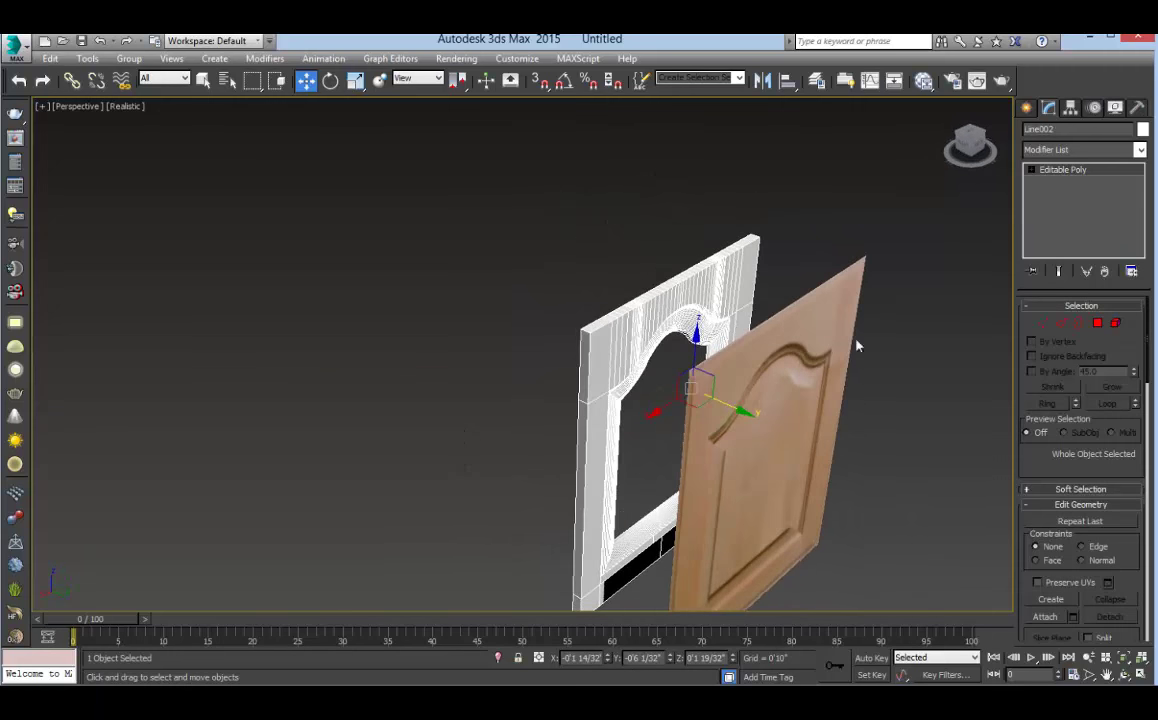
Select all the back-facing polygons around the frame, including the arched top section, side stiles and bottom rail, and delete them
left_click(1097, 323)
left_click(617, 362)
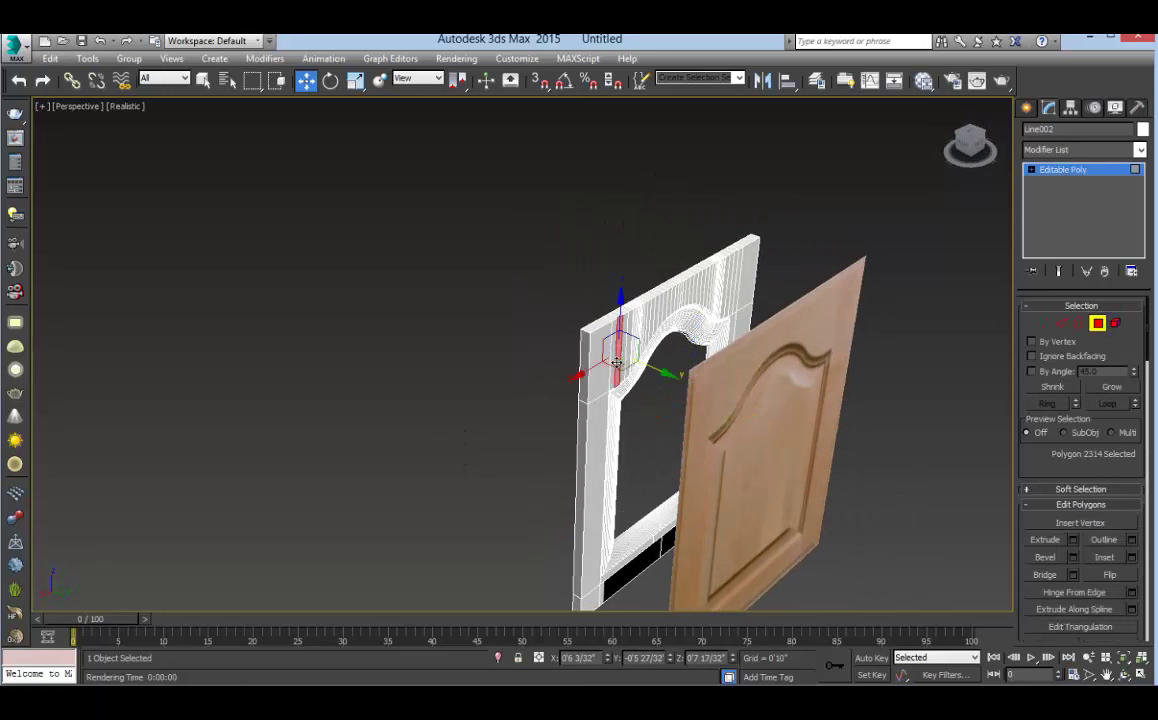
left_click(634, 342, "shift")
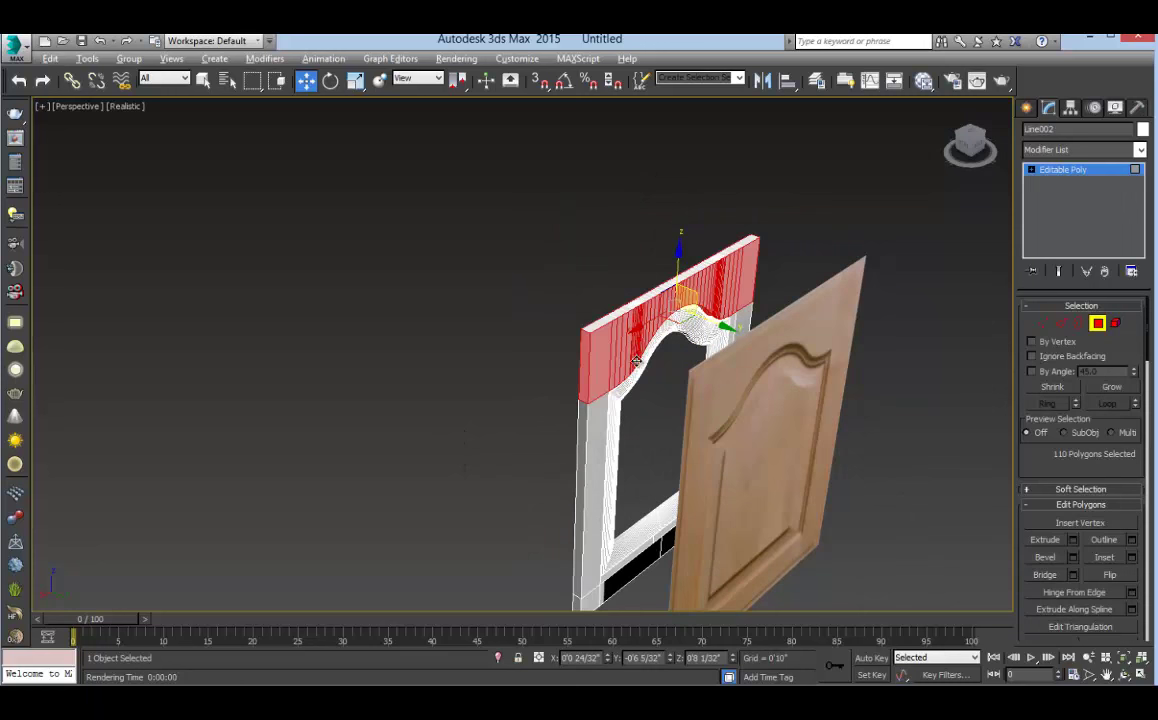
middle_click_drag(636, 362, 594, 386, "alt")
left_click(594, 386, "shift")
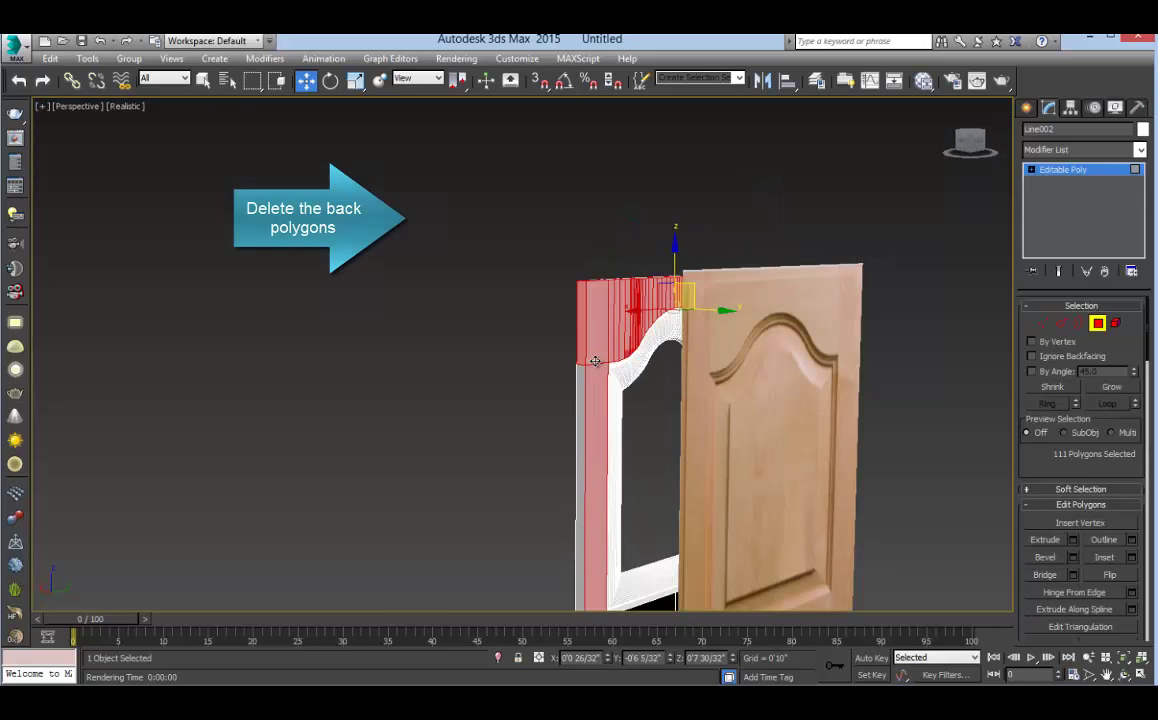
middle_click_drag(639, 398, 518, 414, "alt")
left_click(775, 433, "ctrl")
middle_click_drag(747, 465, 749, 337)
left_click(757, 488, "ctrl")
left_click(733, 474, "ctrl")
middle_click_drag(759, 440, 891, 439, "alt")
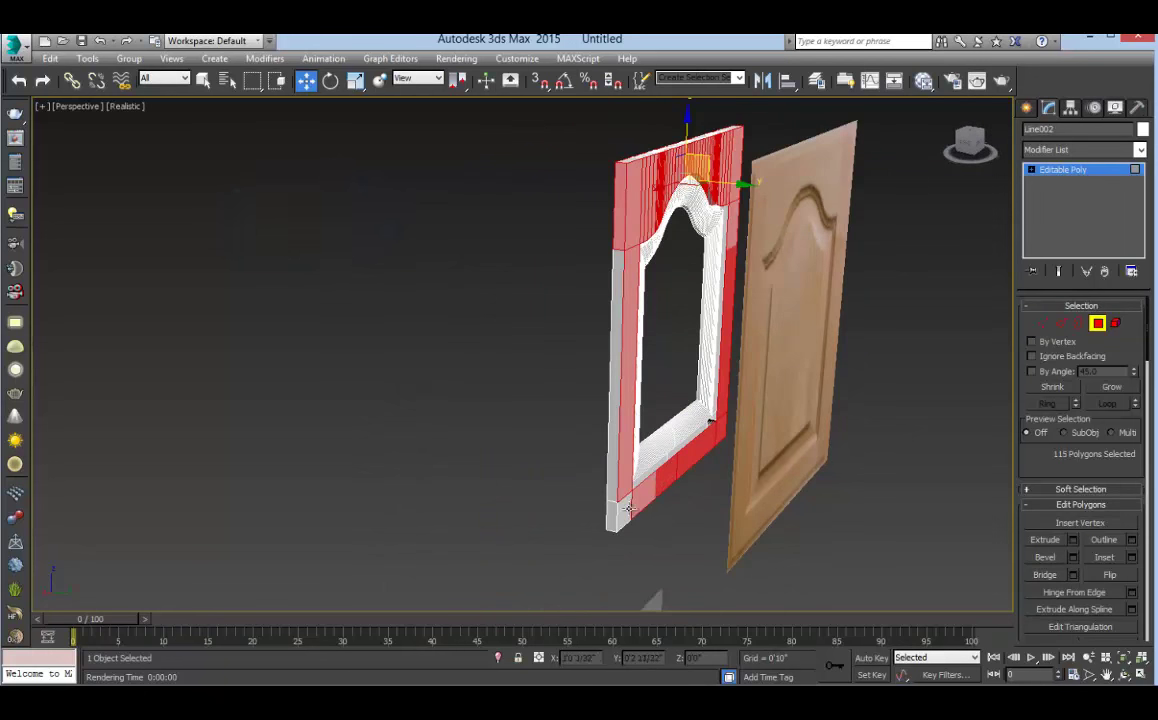
key("alt+w")
key("Delete")
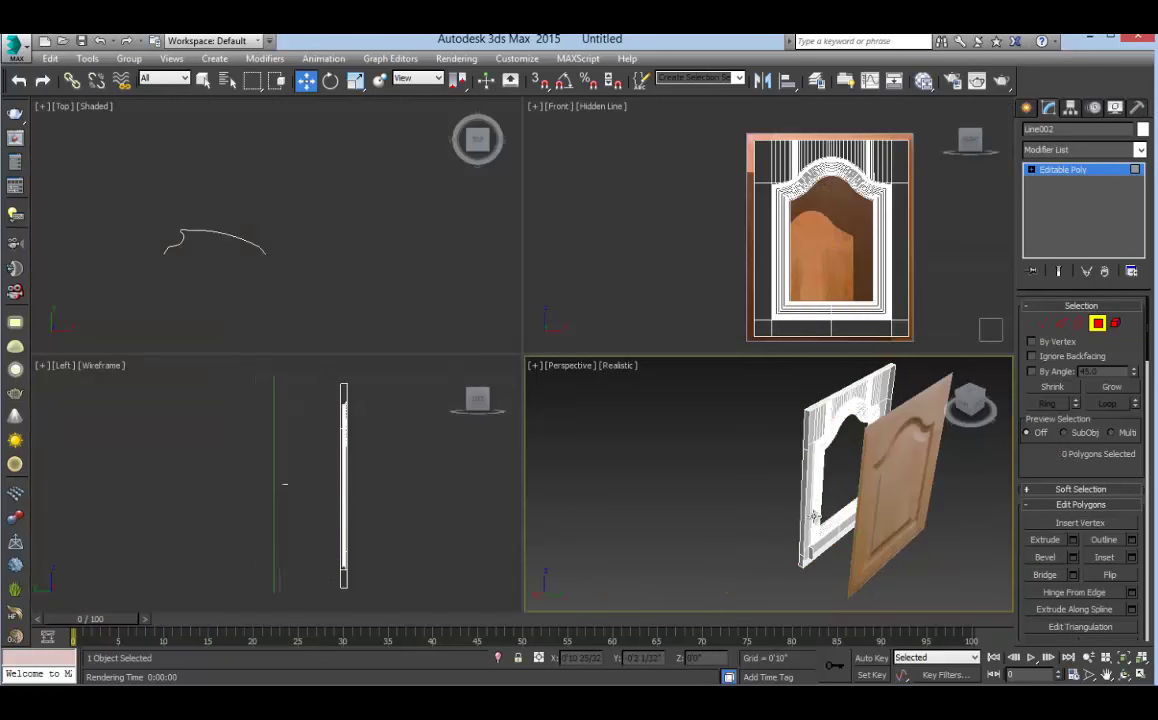
Leave polygon editing and apply a Cap Holes modifier to the door frame to close its open center and back
left_click(1098, 325)
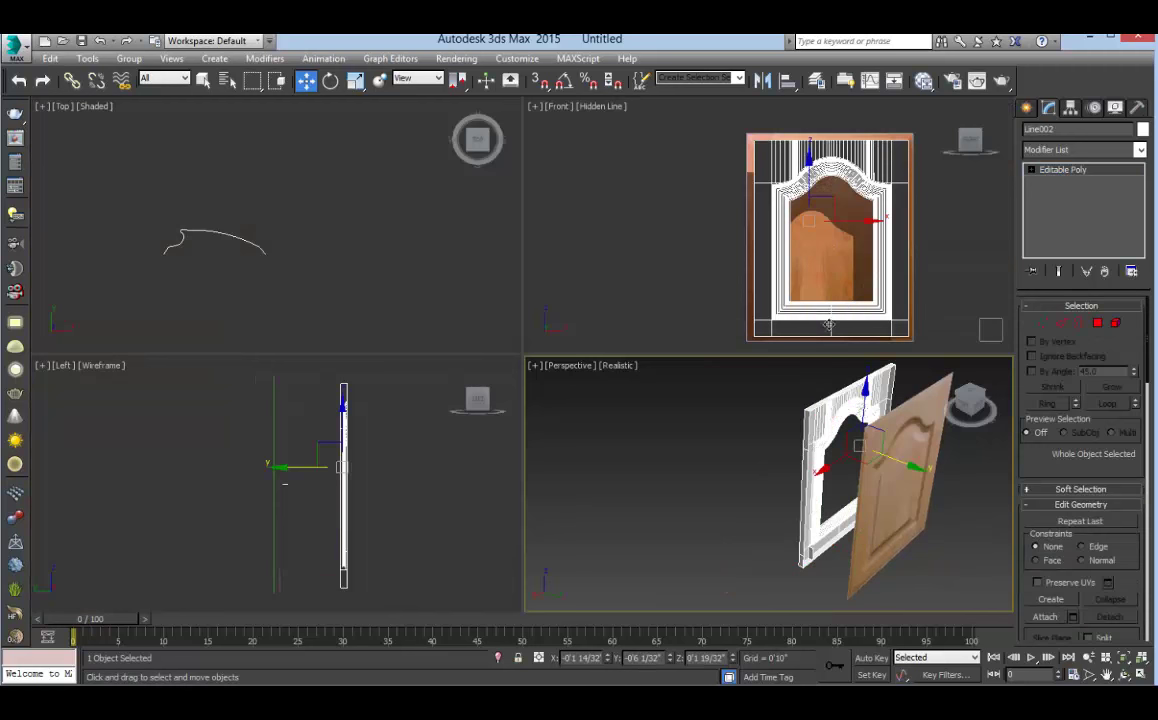
left_click(835, 282)
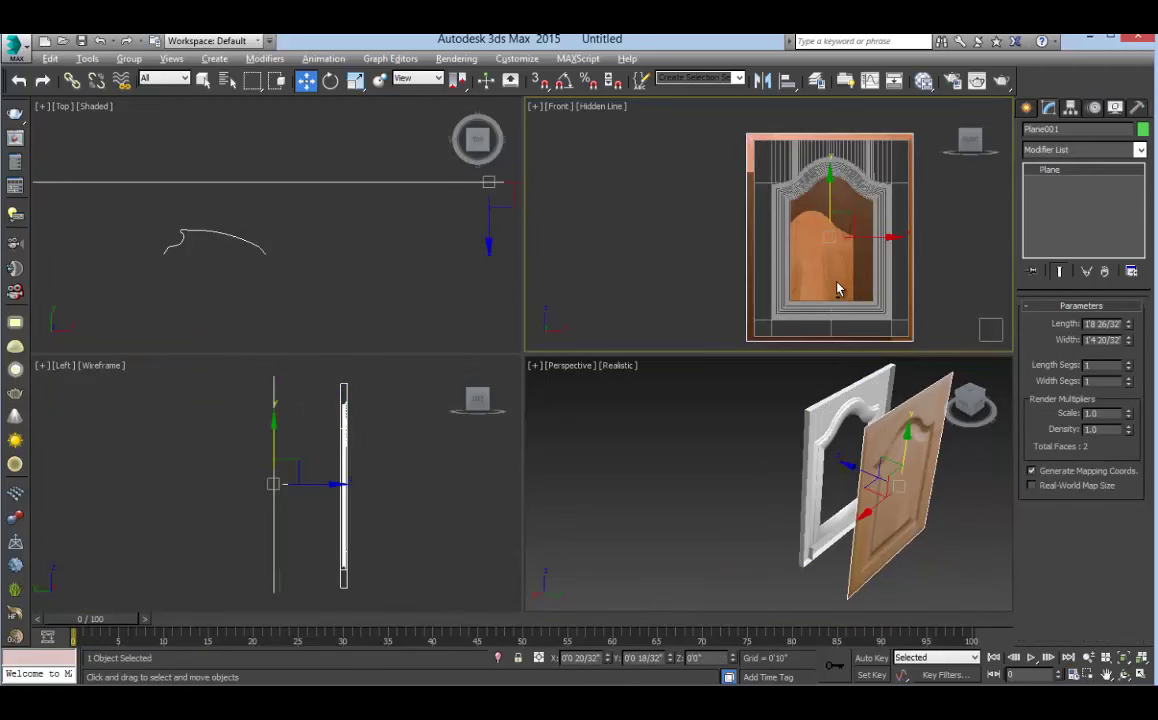
key("alt+w")
scroll(662, 335, "up", 2)
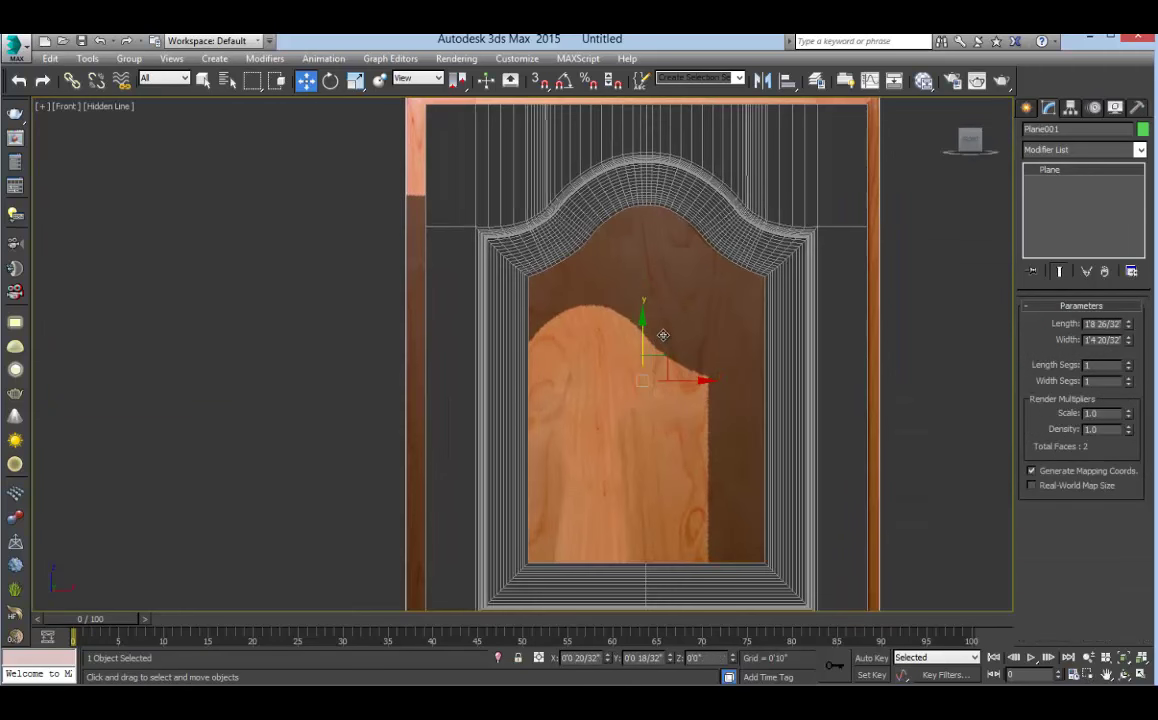
scroll(662, 335, "down", 1)
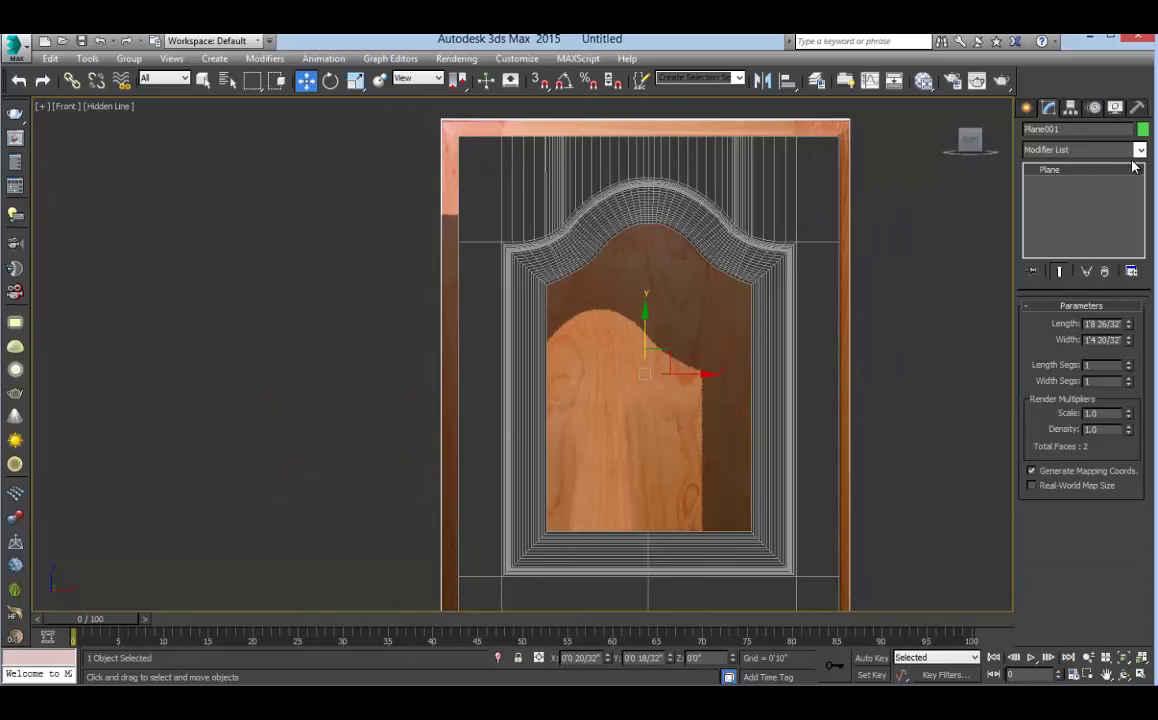
left_click(755, 275)
left_click(1140, 149)
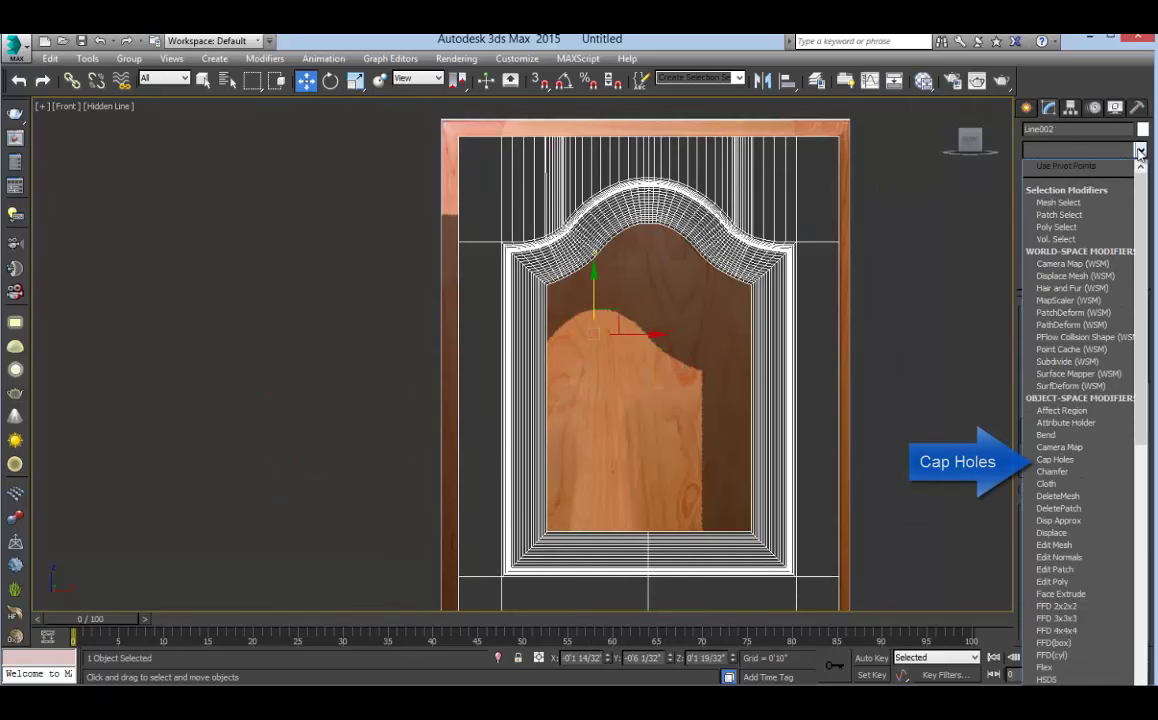
left_click(1080, 459)
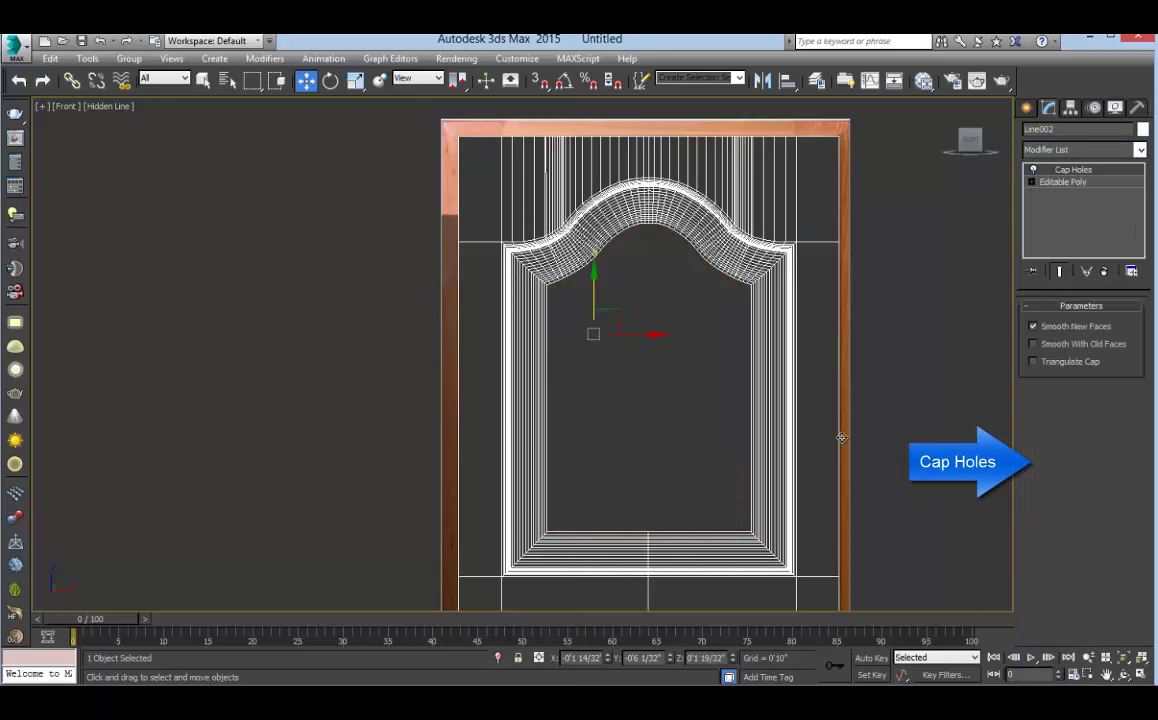
Examine the capped panel and arched molding up close in Perspective, and render the door
key("alt+w")
right_click(747, 473)
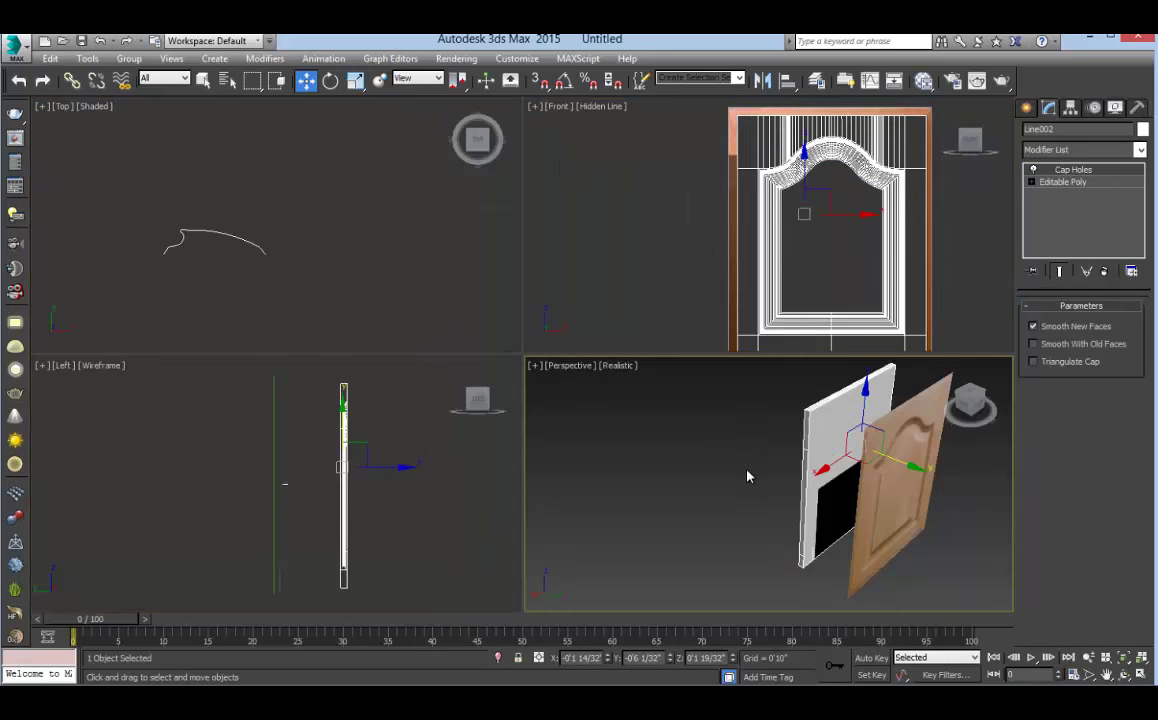
key("alt+w")
middle_click_drag(659, 403, 906, 379, "alt")
scroll(688, 305, "up", 6)
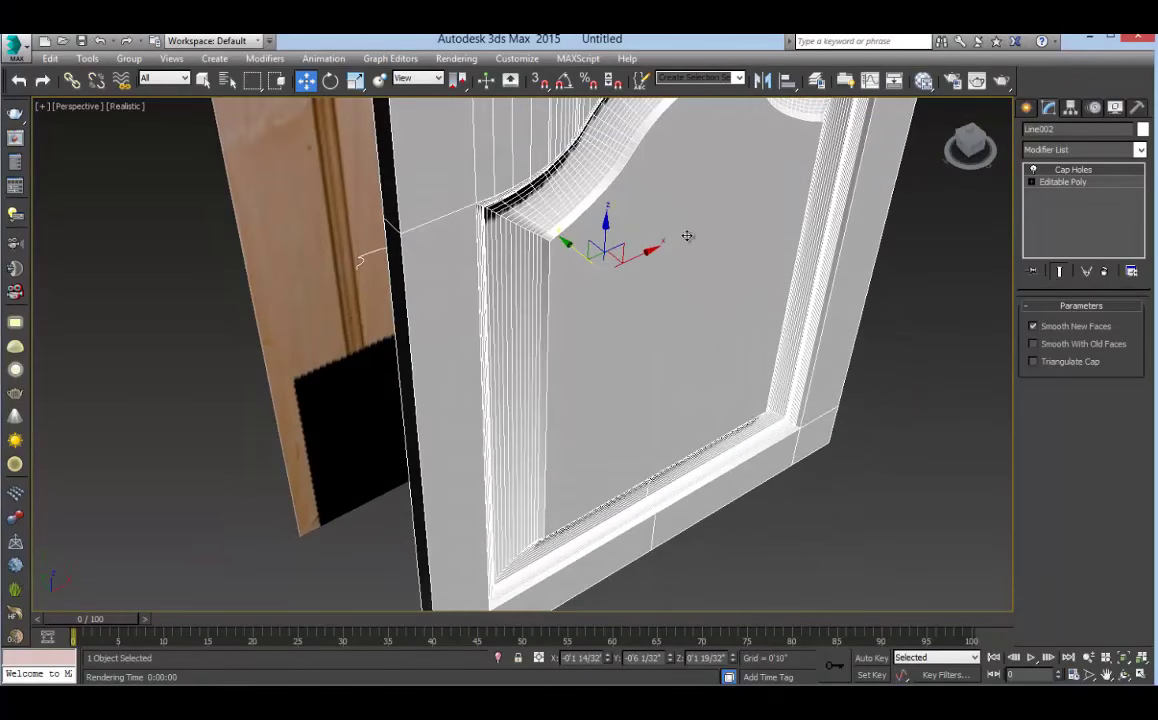
middle_click_drag(688, 238, 582, 372)
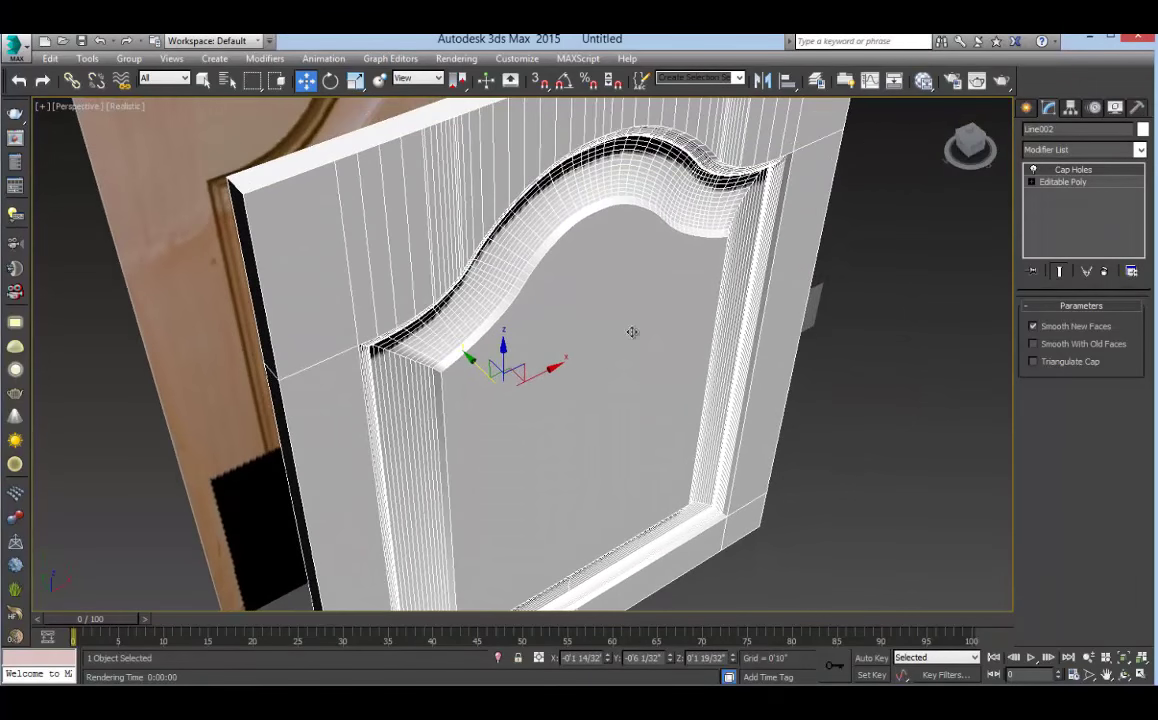
left_click(1000, 81)
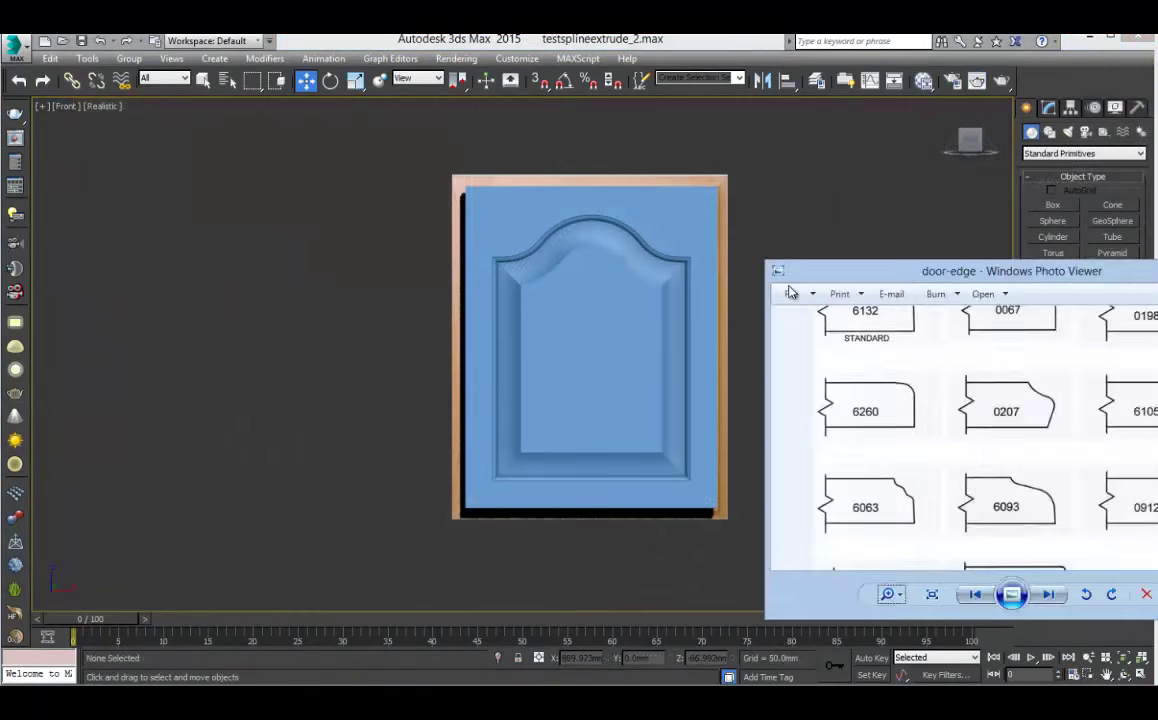
Examine the edge profile drawings in the door-edge image in Windows Photo Viewer
left_click_drag(728, 281, 410, 170)
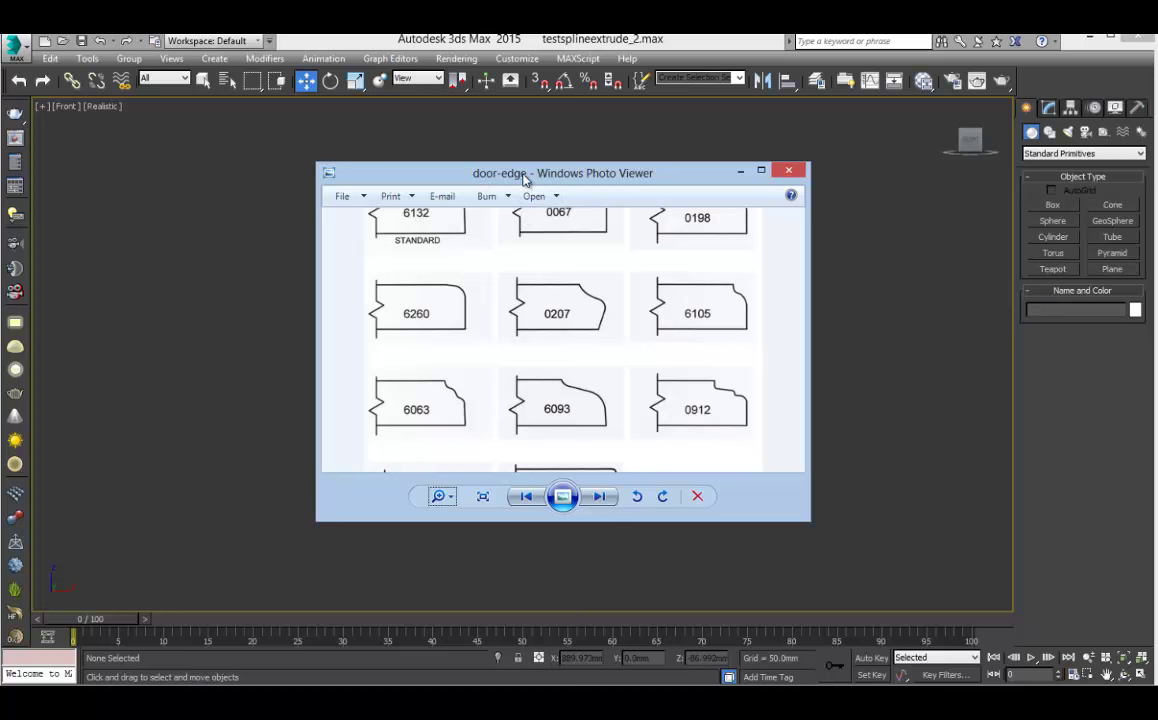
left_click(452, 501)
left_click_drag(452, 501, 452, 490)
left_click_drag(572, 297, 575, 355)
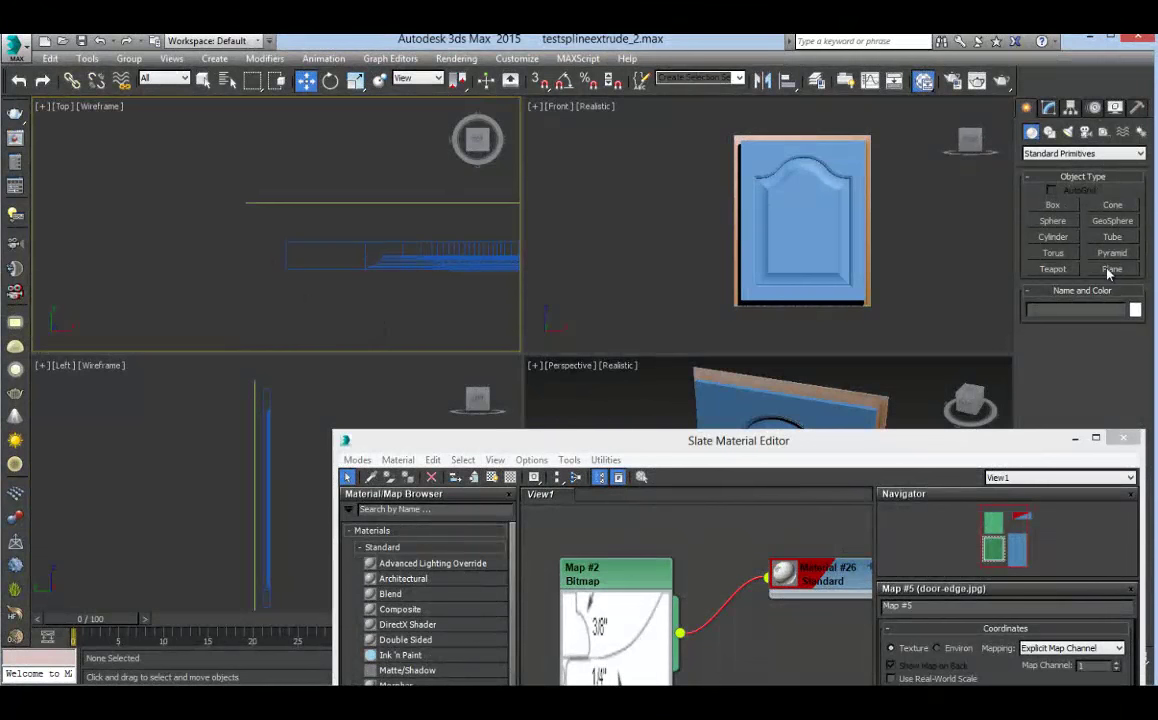
Create a plane about 19.8 mm long and 30 mm wide in the Top view beside the door's outer edge
left_click(1109, 271)
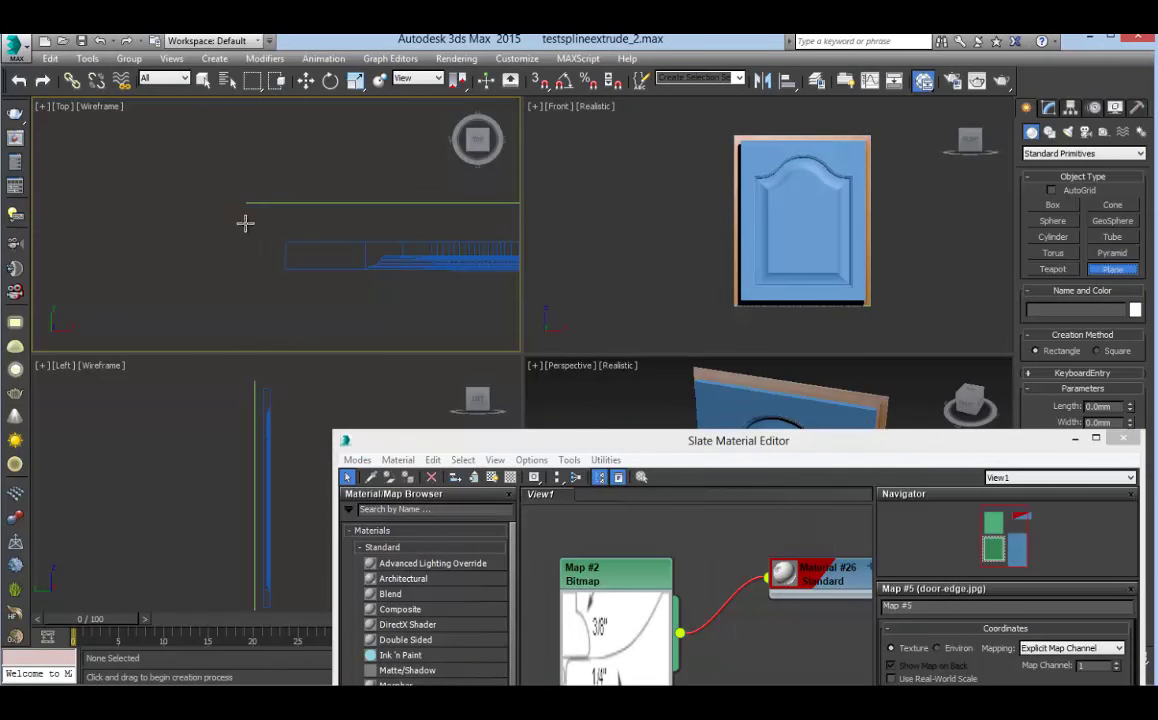
left_click_drag(247, 204, 288, 228)
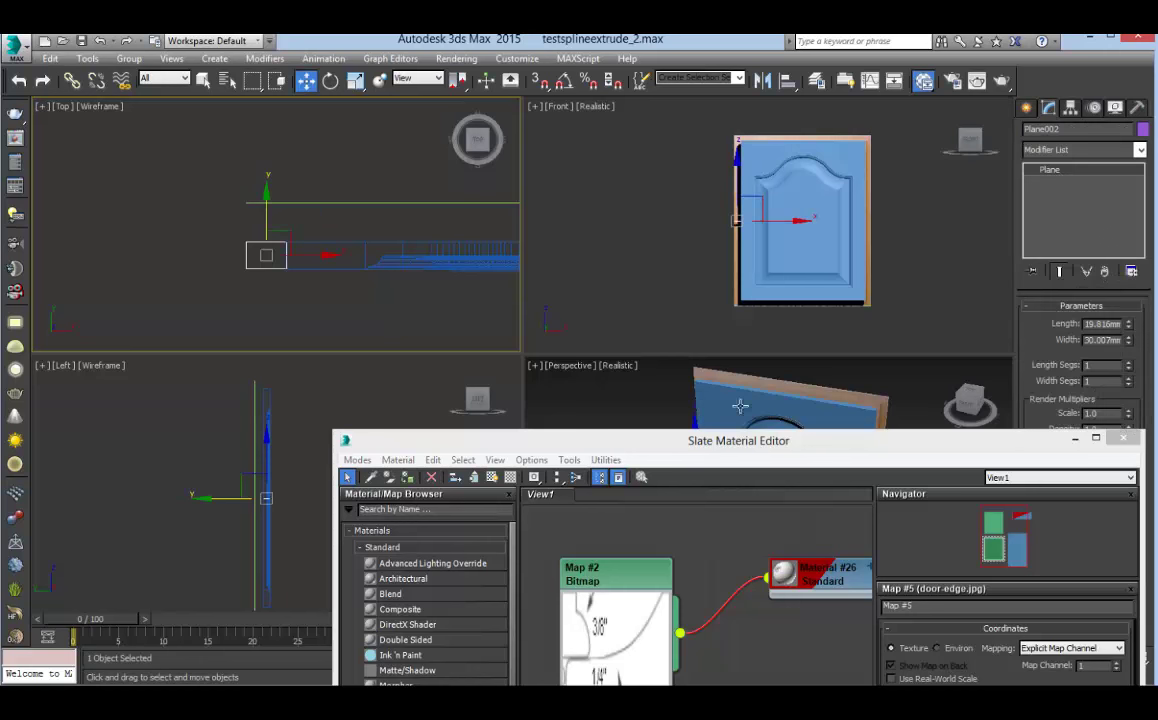
middle_click_drag(282, 274, 305, 282)
scroll(305, 282, "up", 3)
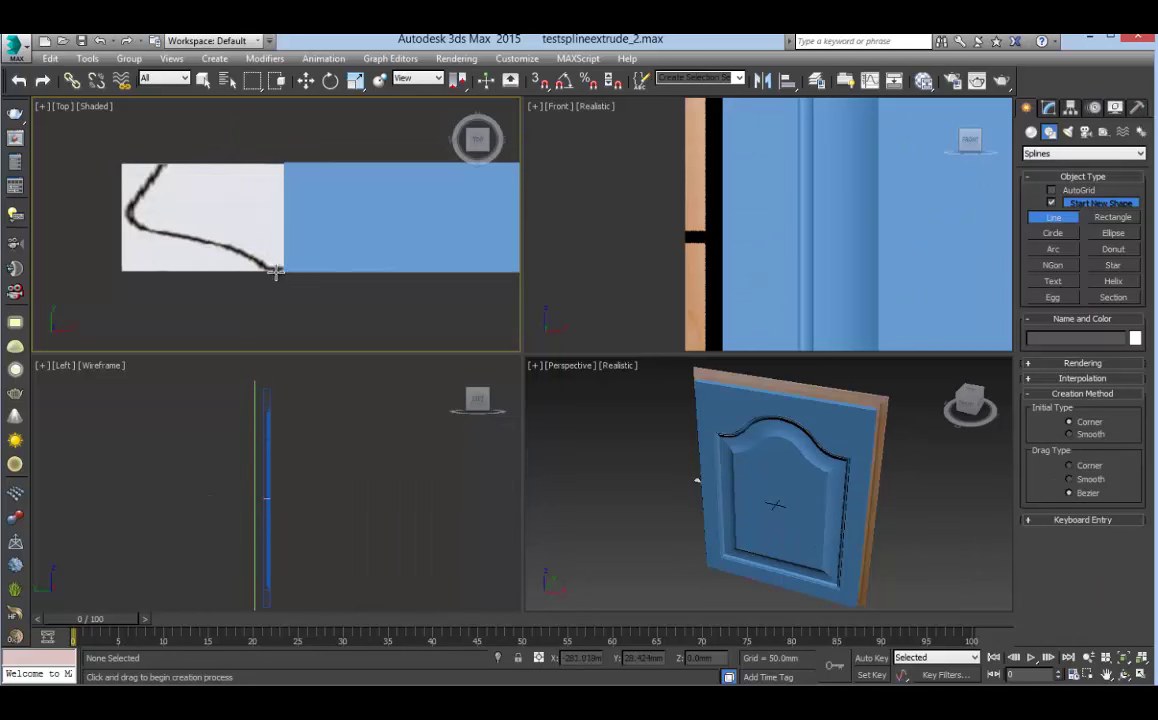
Trace the black edge profile on the reference plane with a line in the Top view, and color the line white
left_click(267, 272)
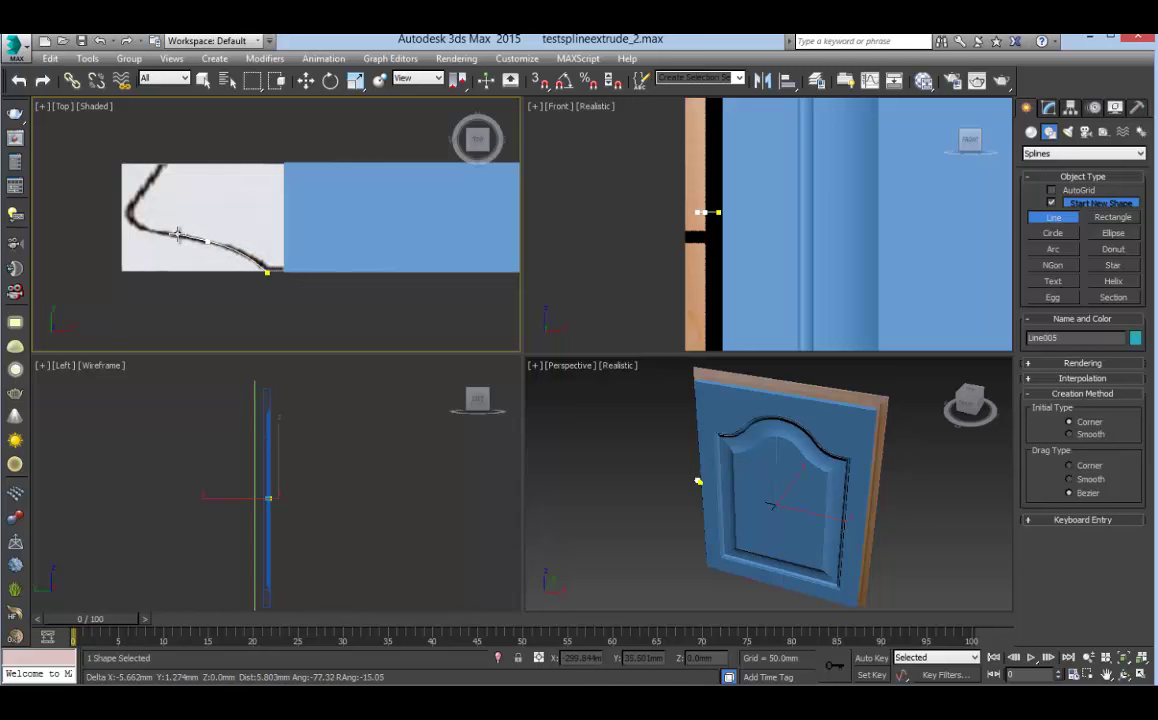
left_click(142, 228)
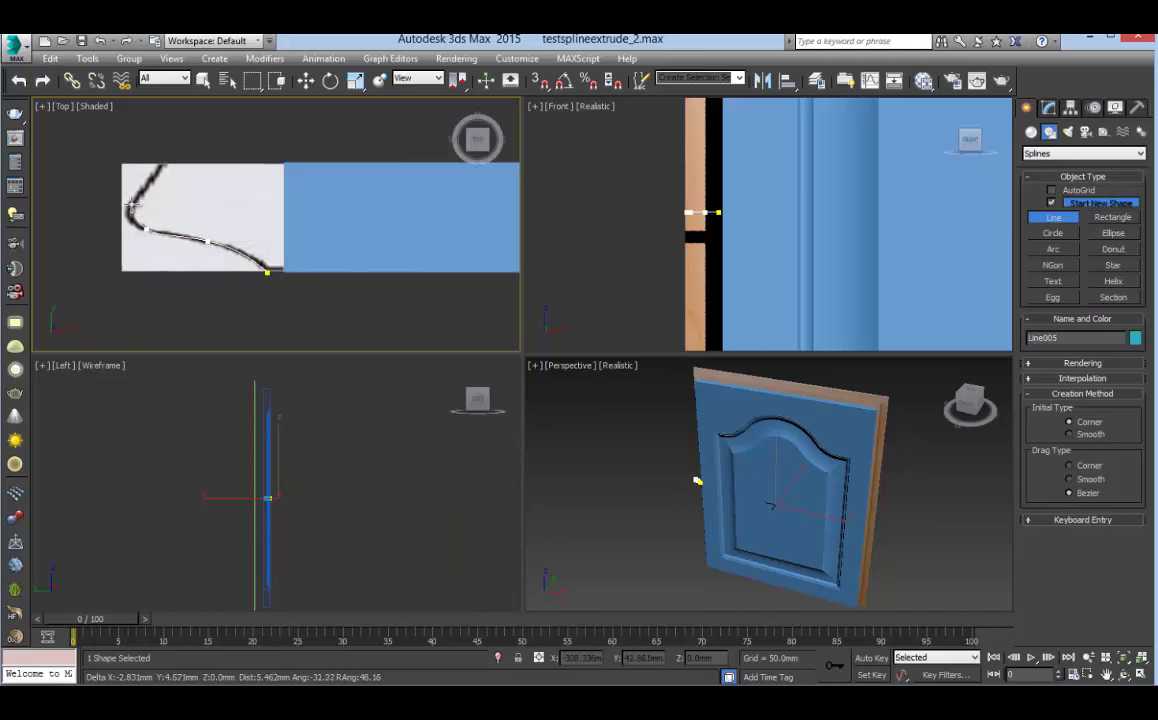
left_click(140, 190)
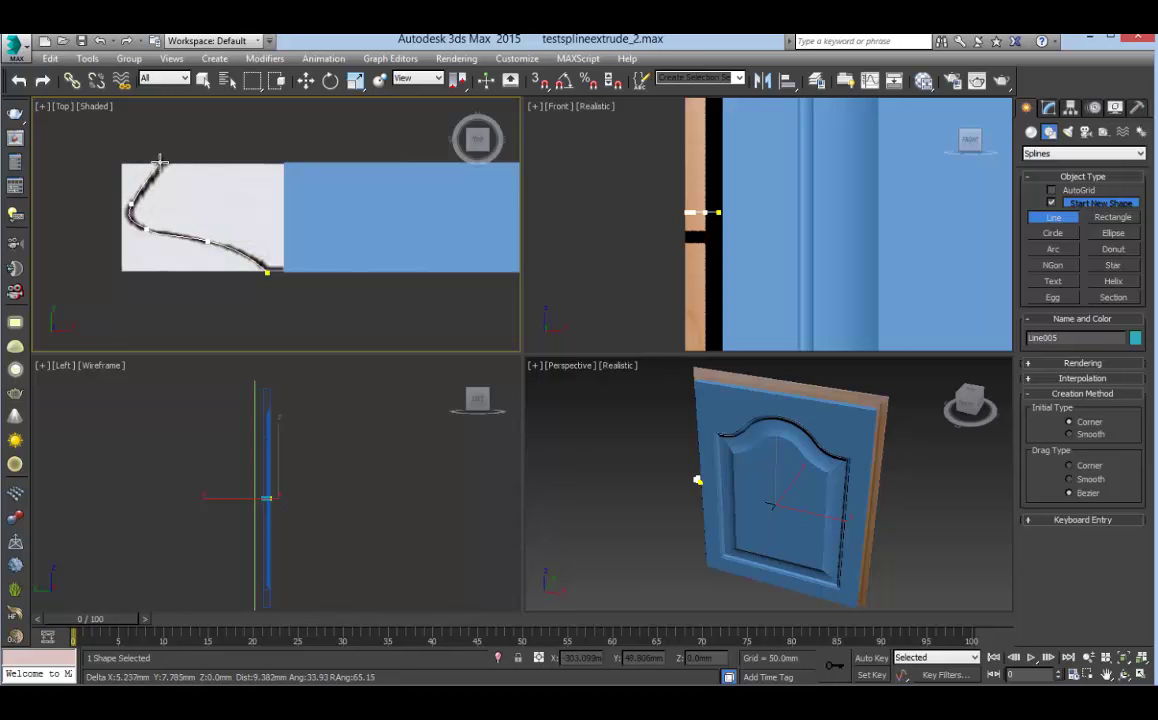
left_click(1143, 129)
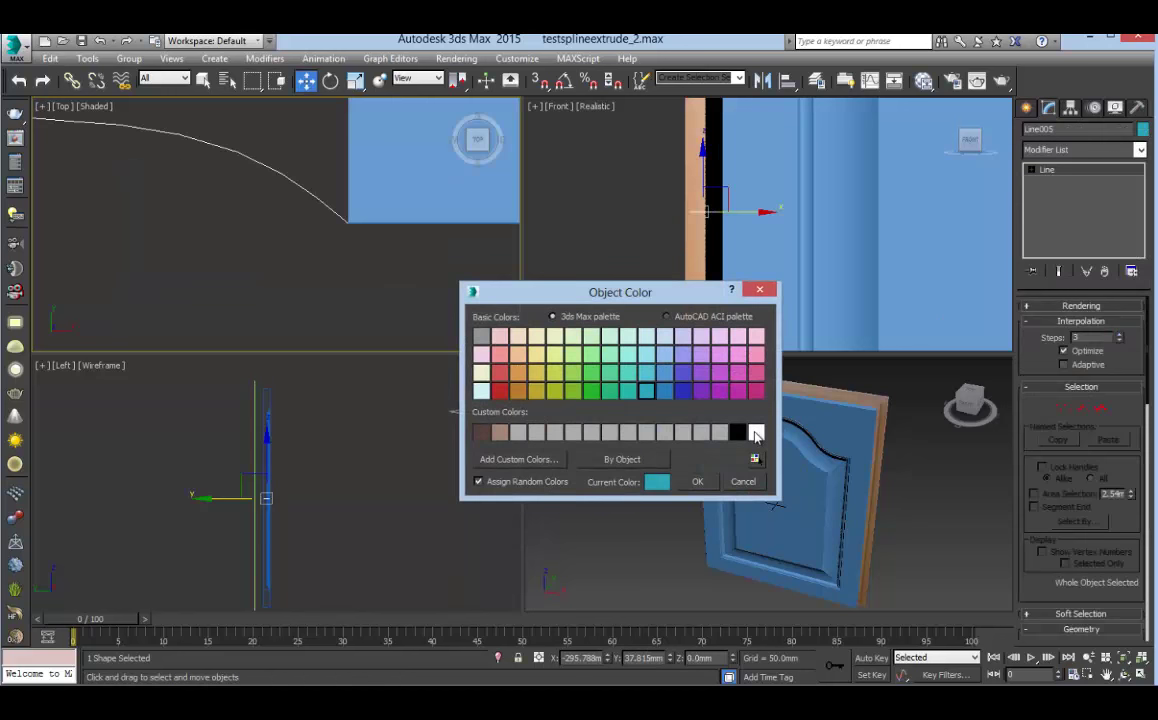
left_click(704, 485)
Snap the traced profile line's lower end vertex onto the door's outer front corner in the Top view, and leave vertex editing
left_click(381, 216)
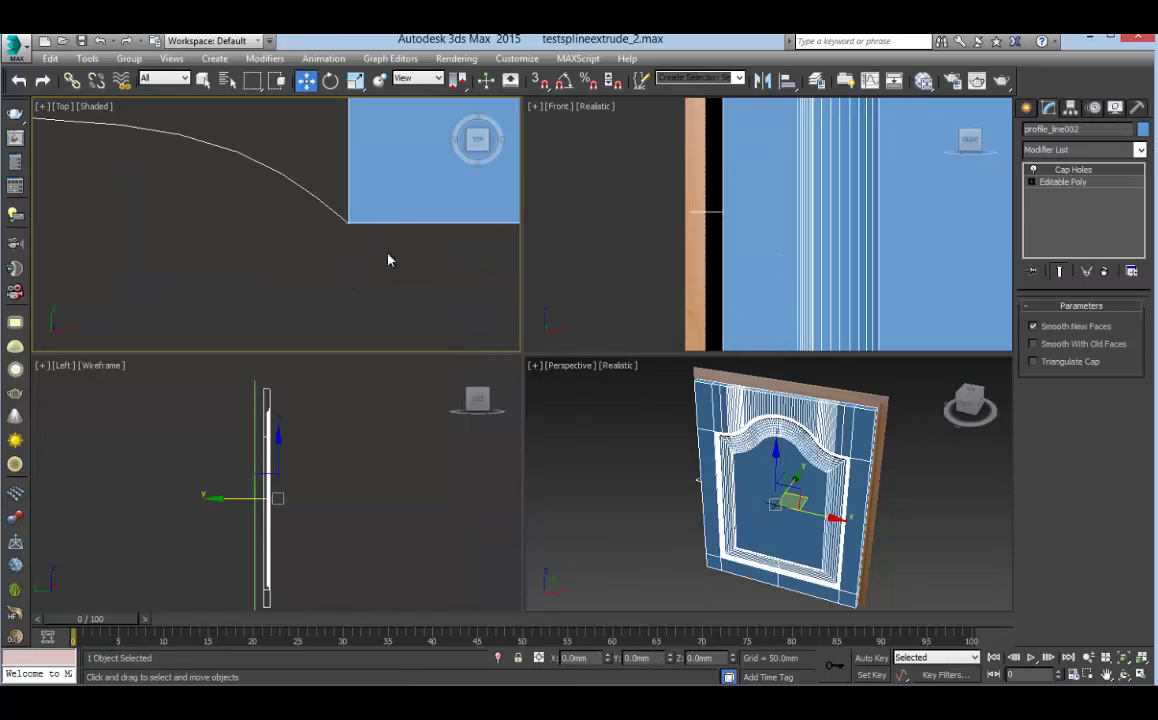
left_click(539, 81)
left_click(346, 222)
key("1")
mouse_move(347, 223)
left_mouse_down()
mouse_move(336, 239)
mouse_move(347, 224)
left_mouse_up()
left_click(540, 78)
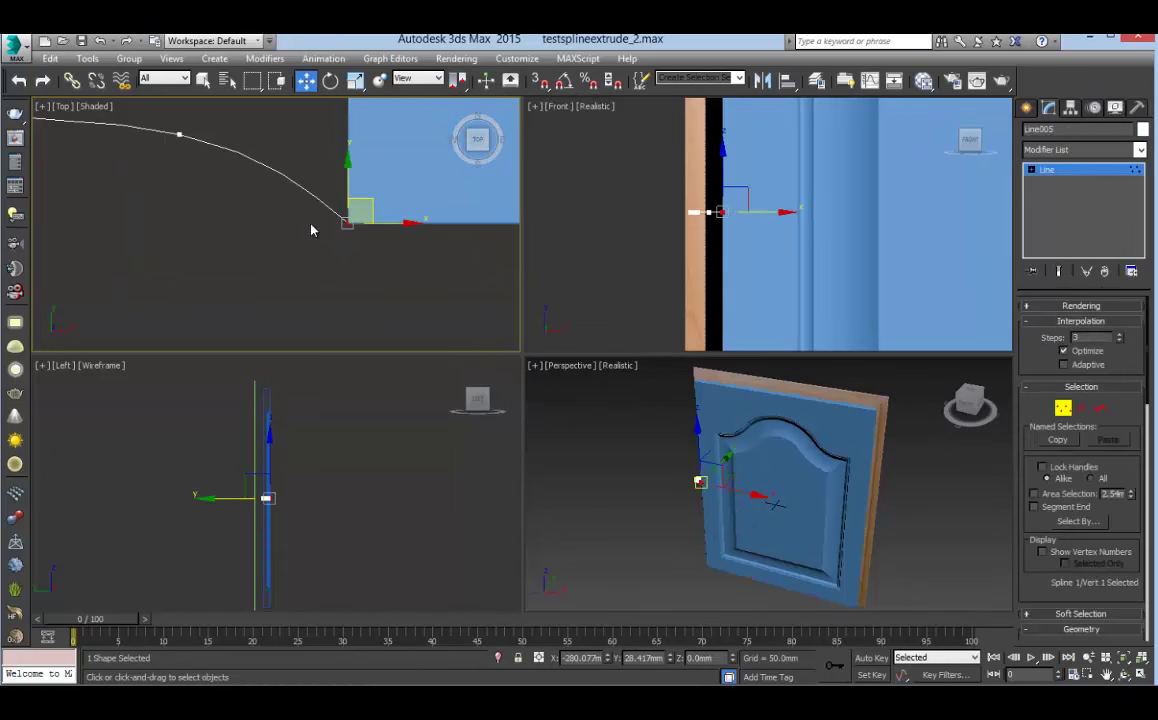
left_click(309, 225)
scroll(375, 268, "down", 6)
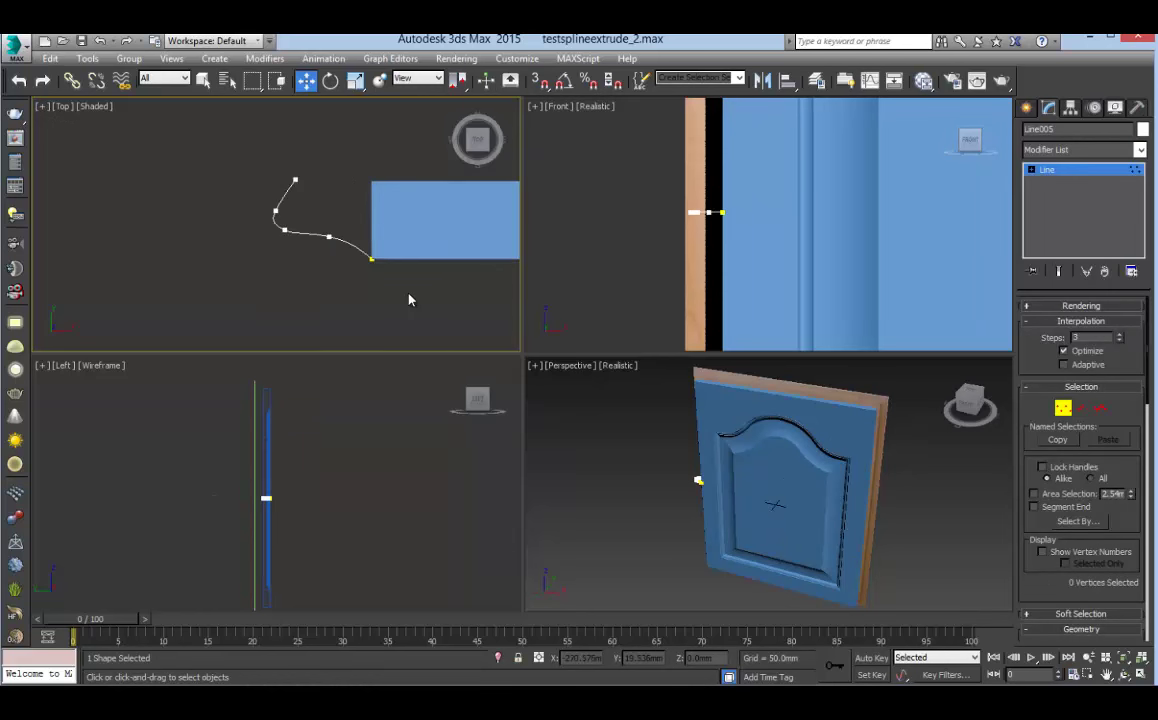
left_click(1062, 410)
Collapse the door's Cap Holes modifier into its Editable Poly, holding the scene first
right_click(641, 494)
key("alt+w")
middle_click_drag(545, 401, 636, 408, "alt")
scroll(465, 409, "up", 2)
scroll(468, 408, "down", 2)
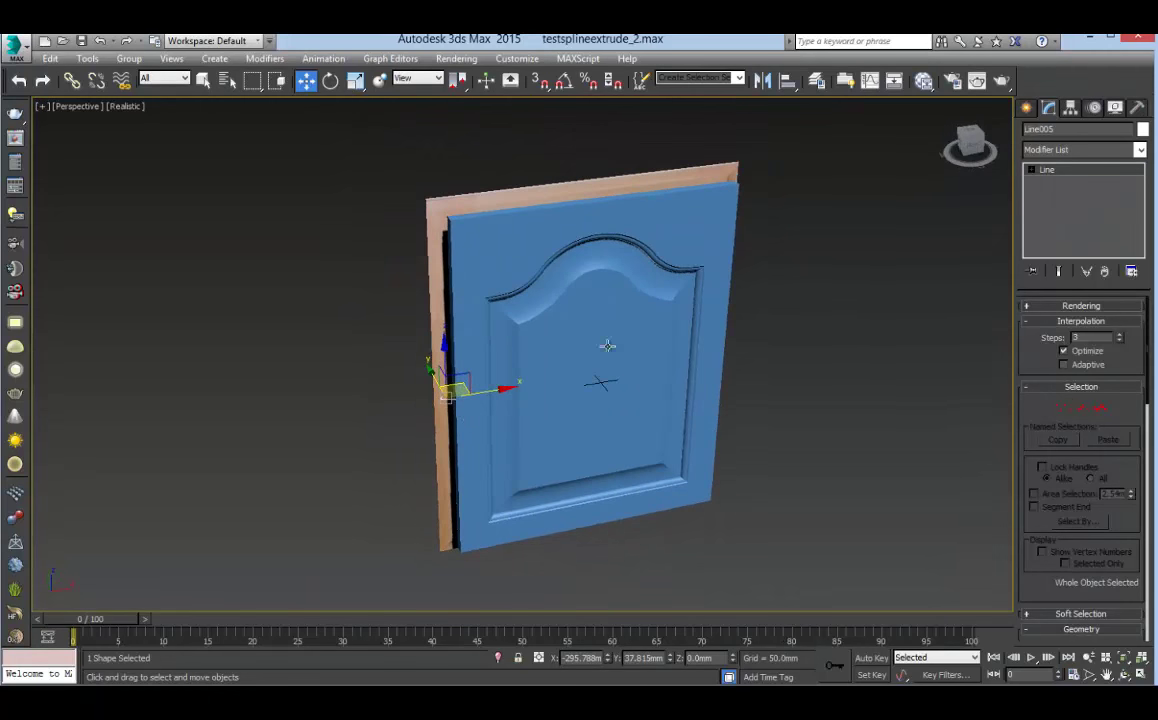
left_click(632, 301)
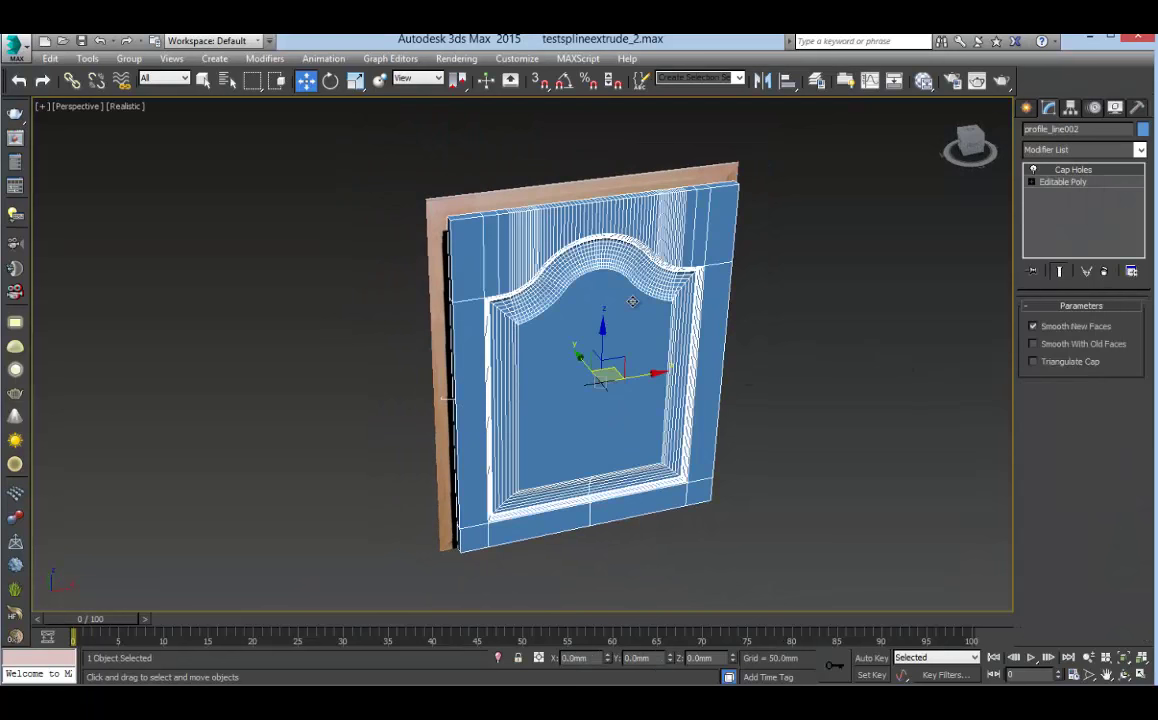
right_click(1067, 174)
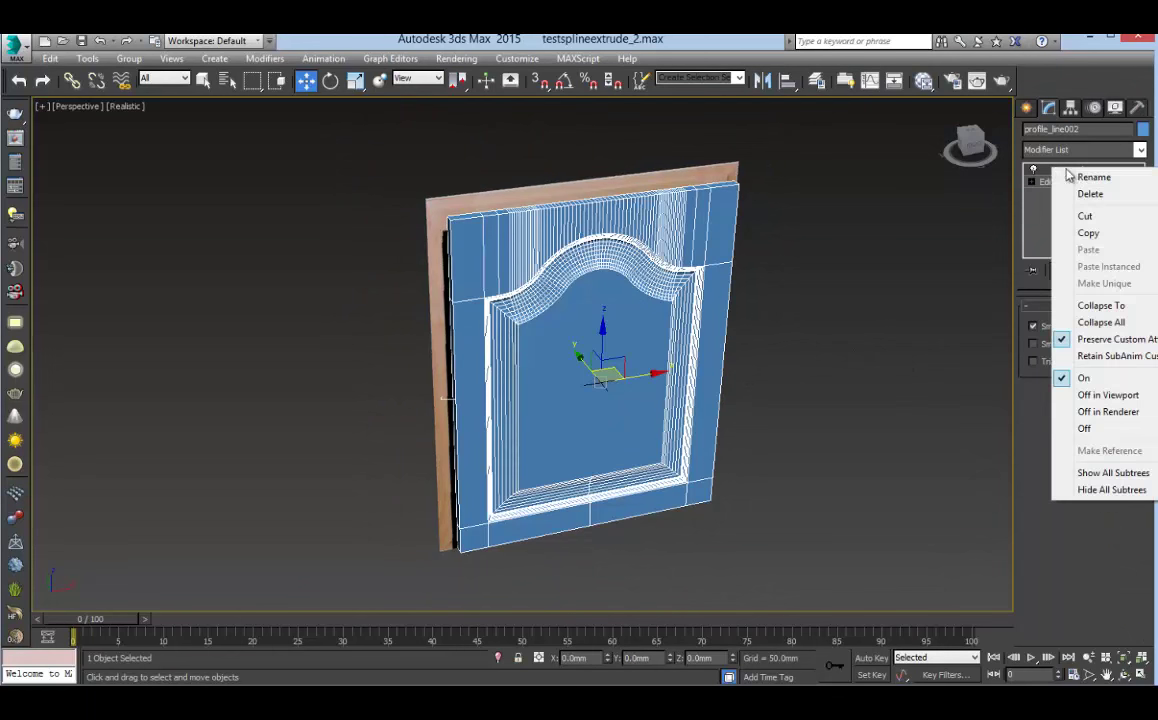
left_click(1100, 305)
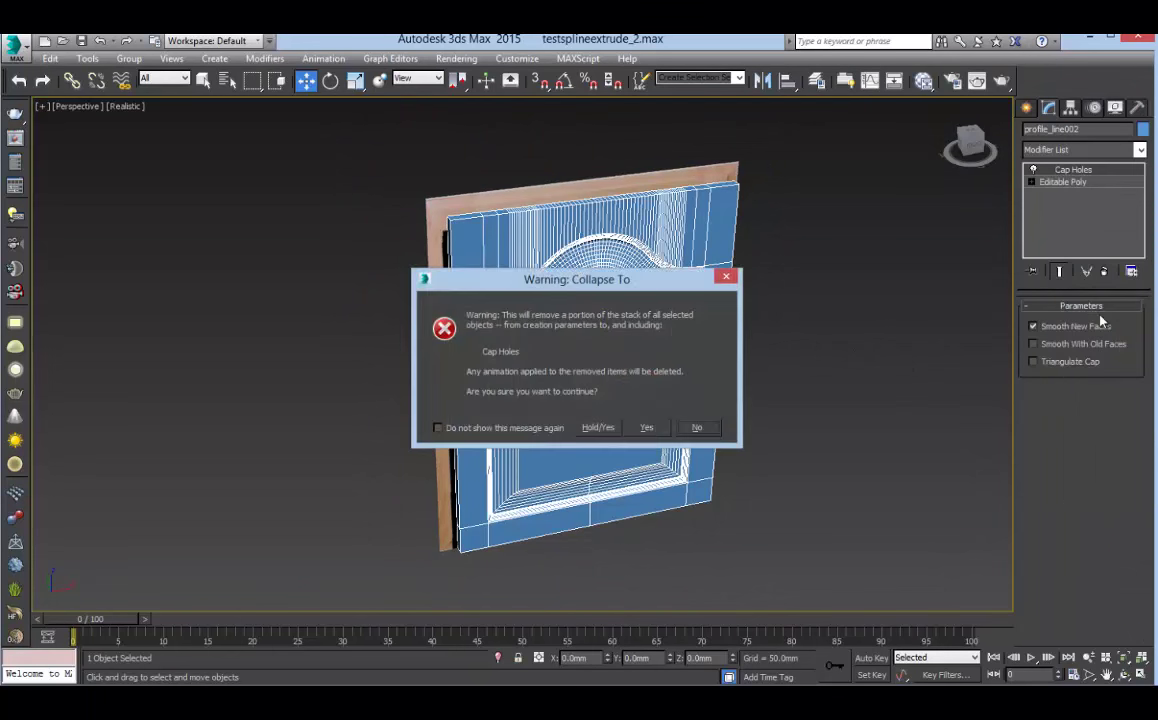
left_click(600, 429)
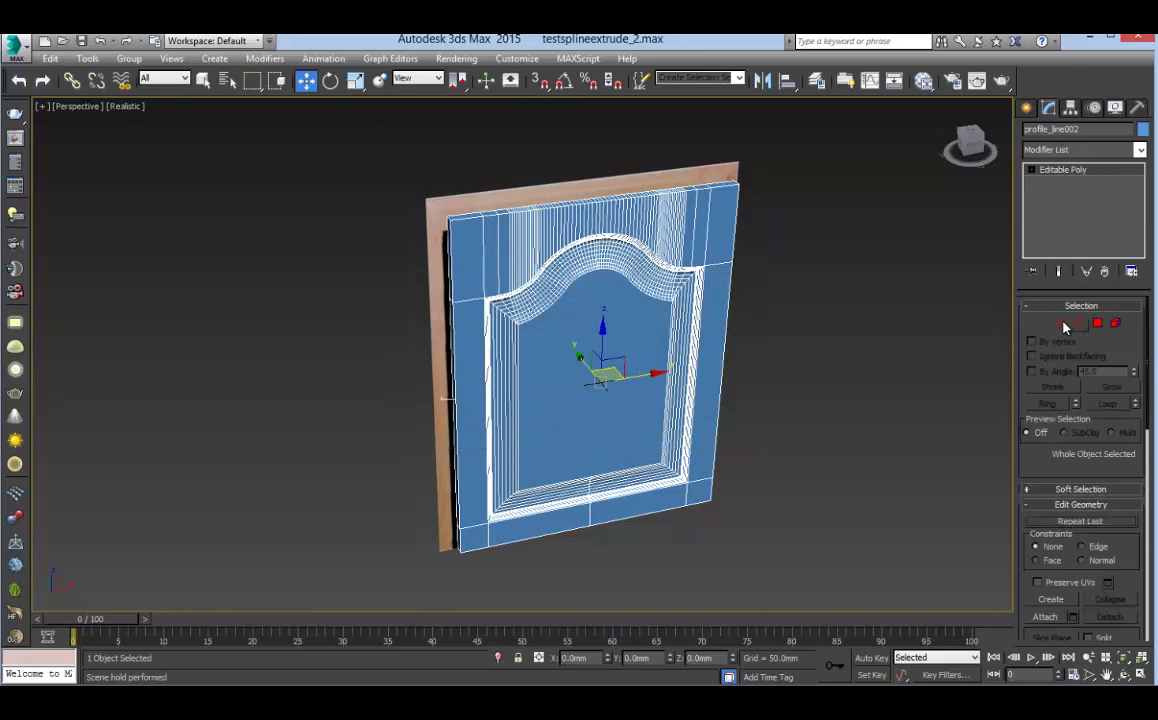
Select the edge loops along all four outer front sides of the door
left_click(1061, 323)
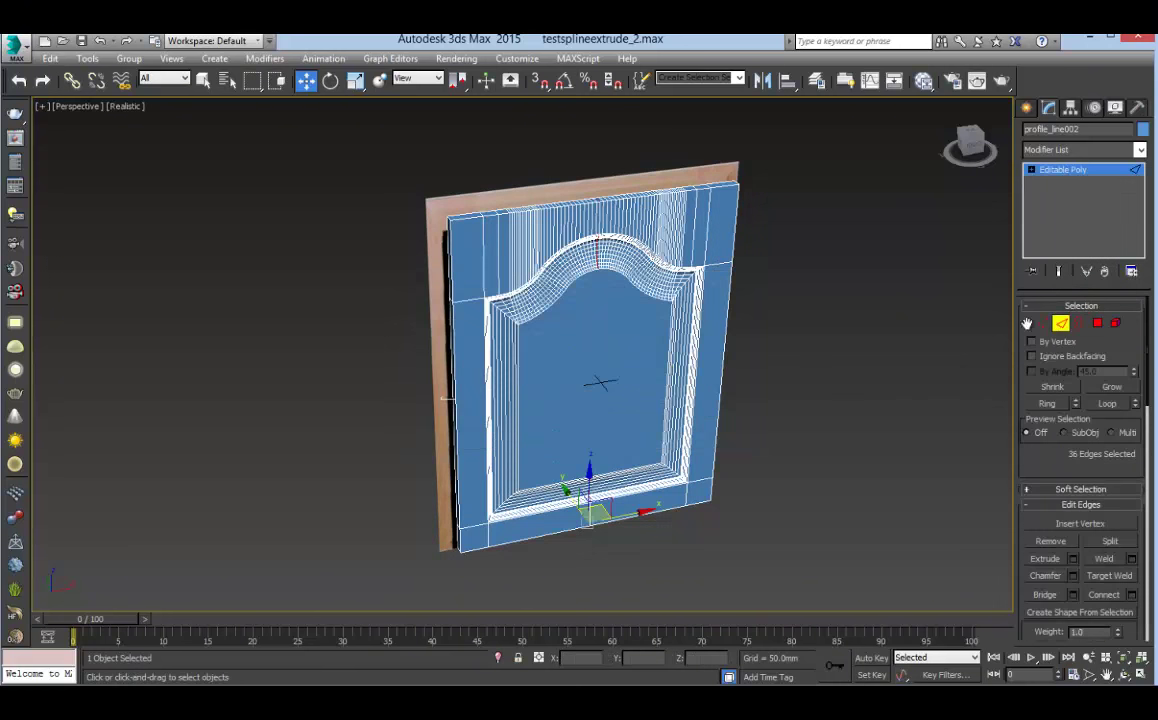
left_click(733, 246)
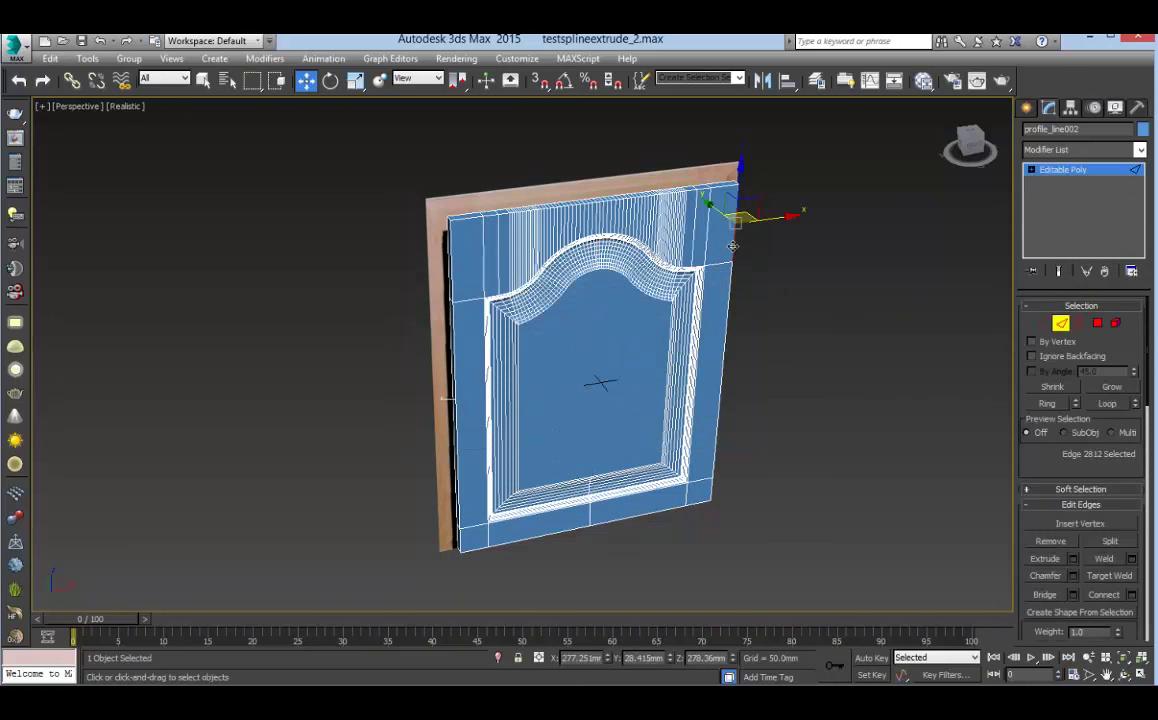
left_click(1107, 403)
left_click(705, 512, "ctrl")
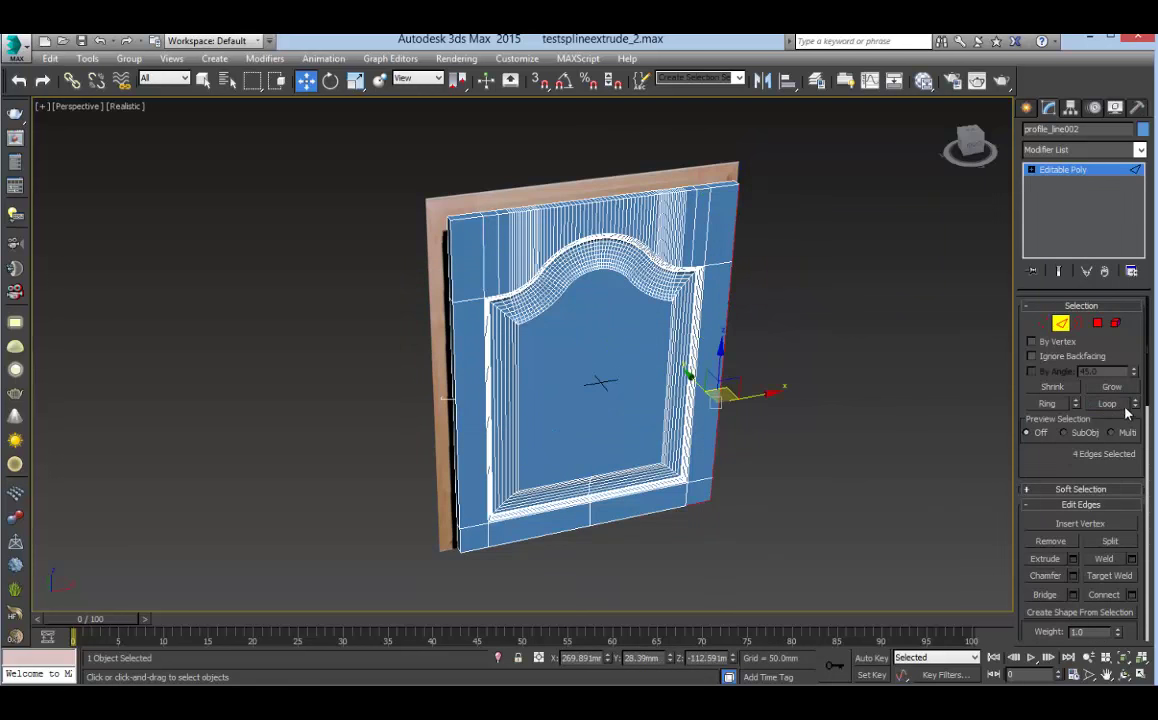
left_click(513, 538, "ctrl")
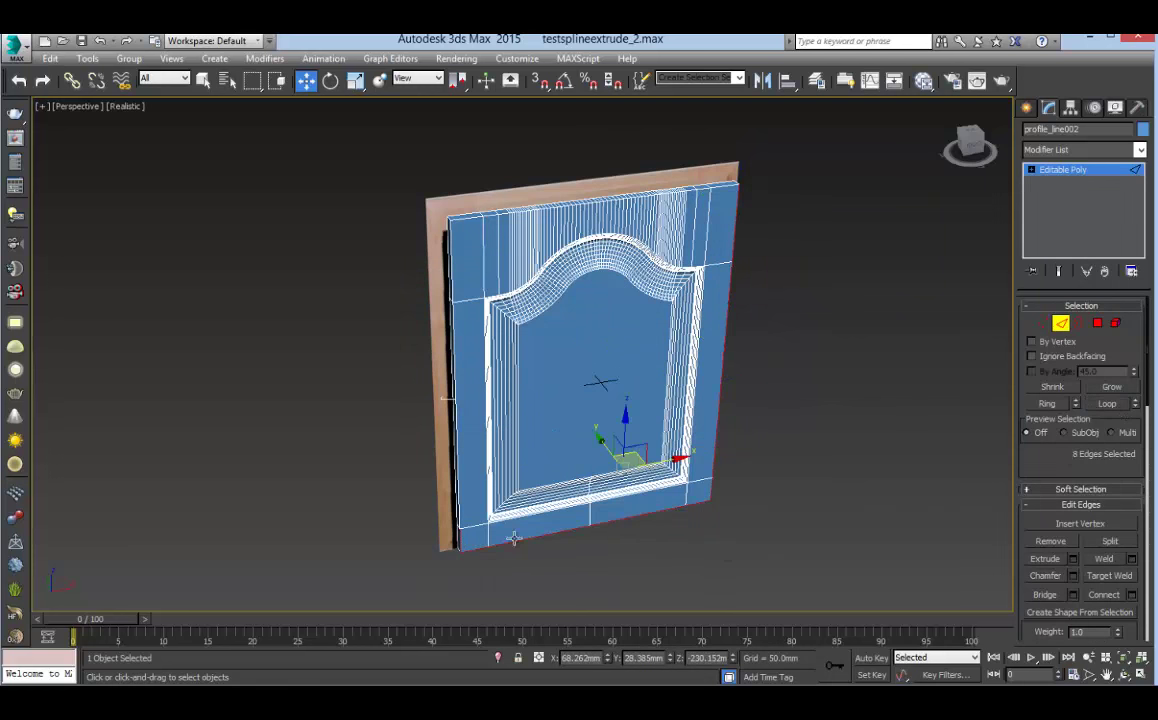
left_click(1098, 405)
left_click(462, 217, "ctrl")
left_click(1112, 404)
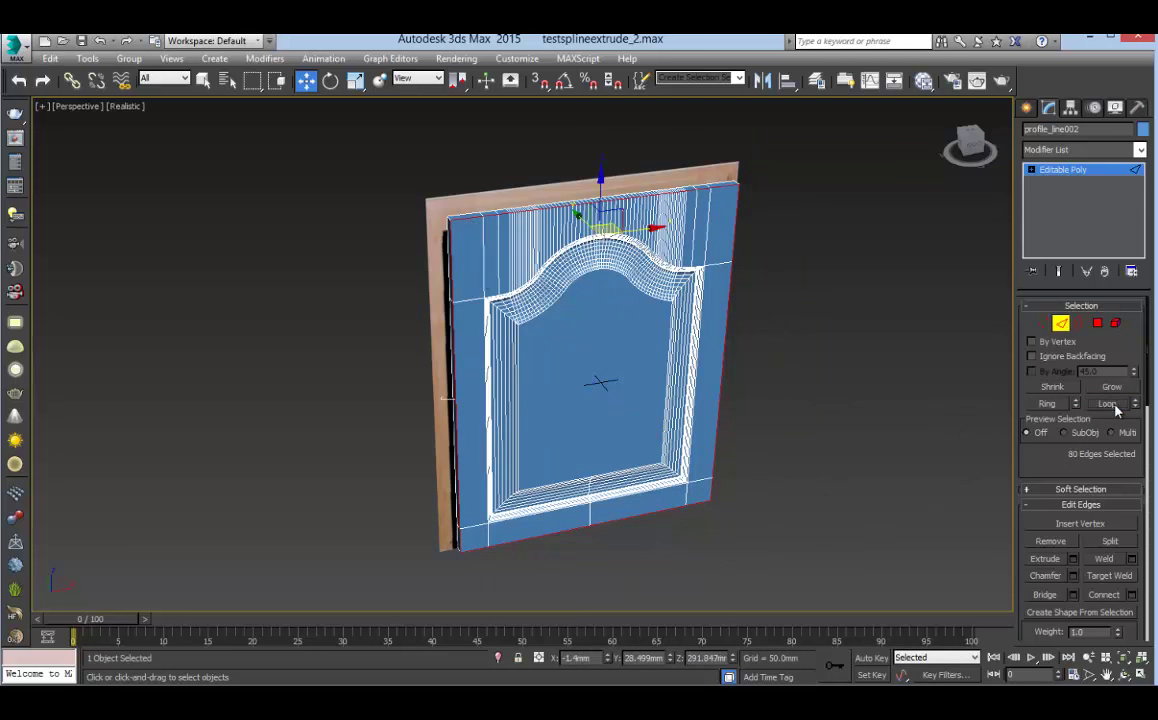
Create a linear shape named EDGE from the selected perimeter edges, and clear the edge selection
scroll(1100, 480, "down", 3)
left_click(1075, 457)
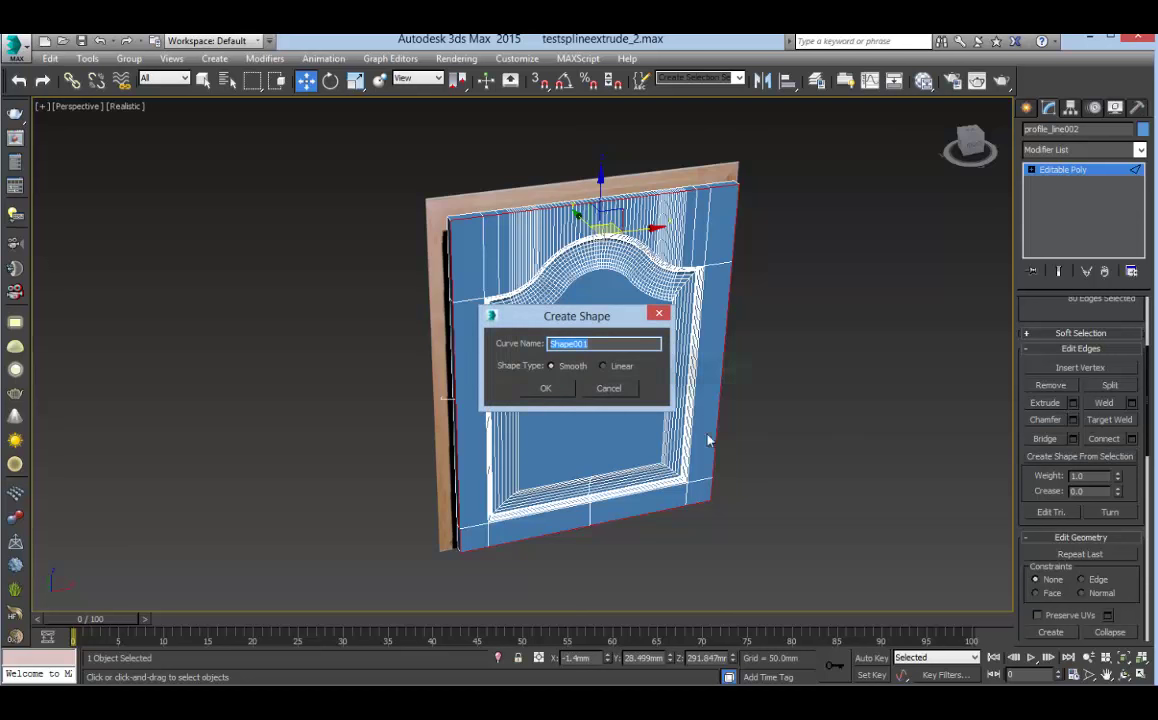
type("EDGE")
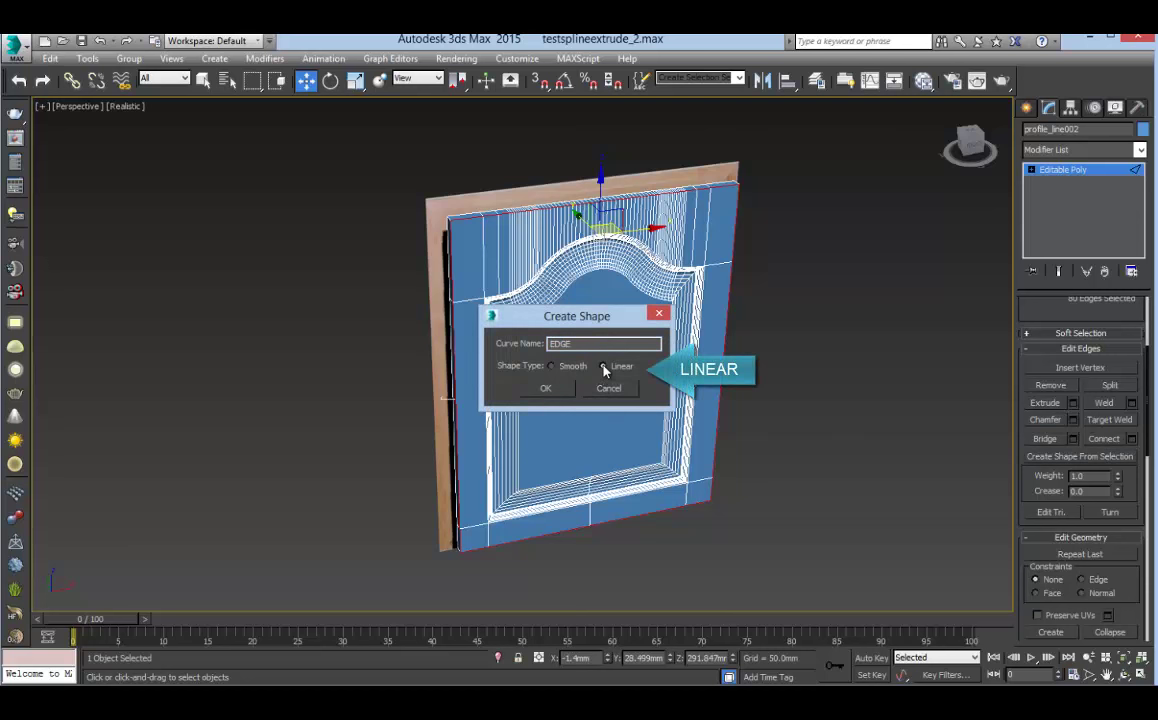
left_click(545, 389)
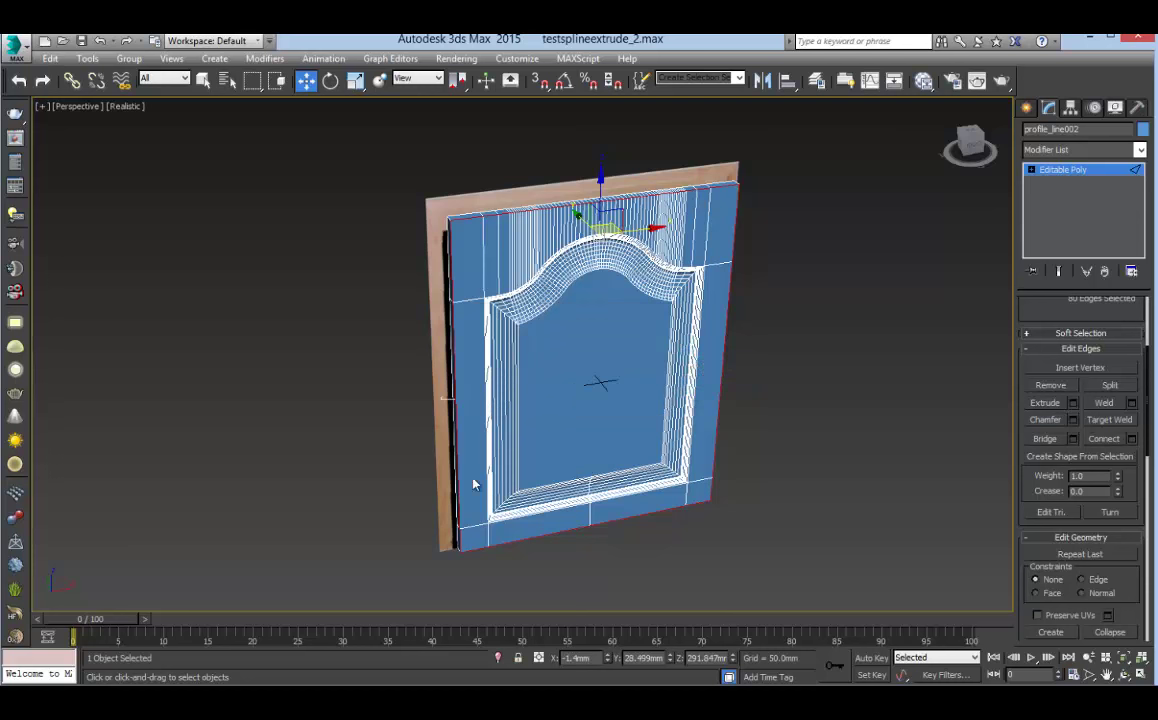
left_click(363, 292)
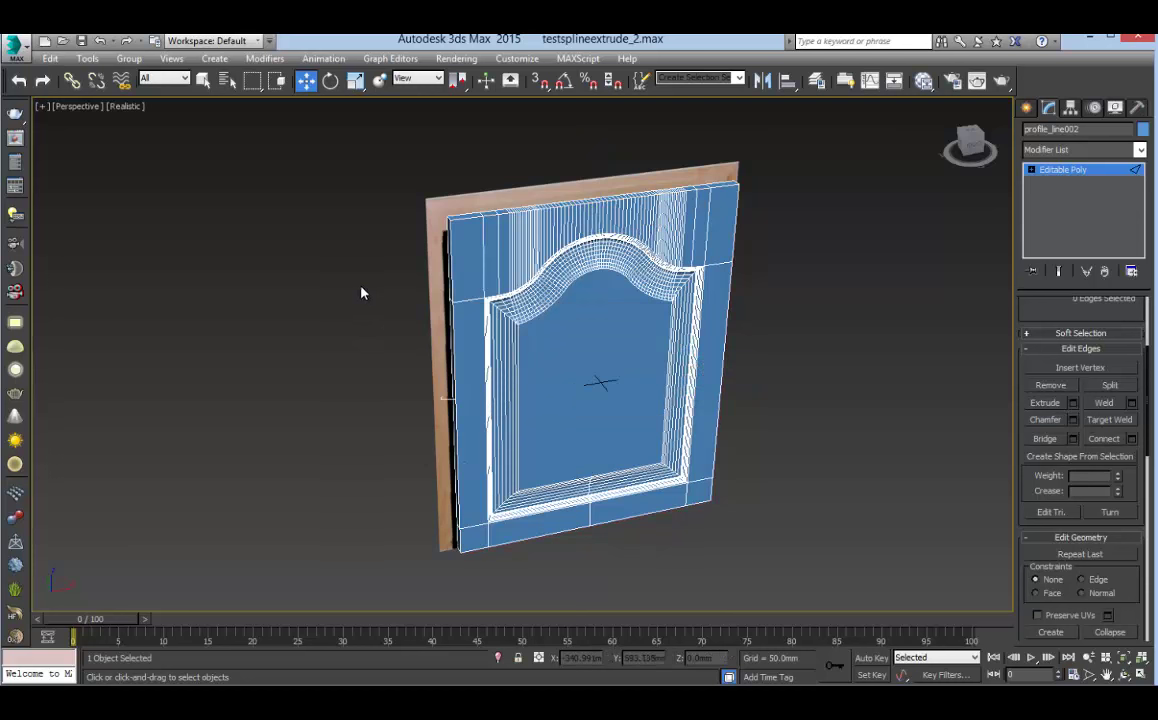
Select the EDGE shape from the scene's object list and apply a Sweep modifier to it
left_click(203, 80)
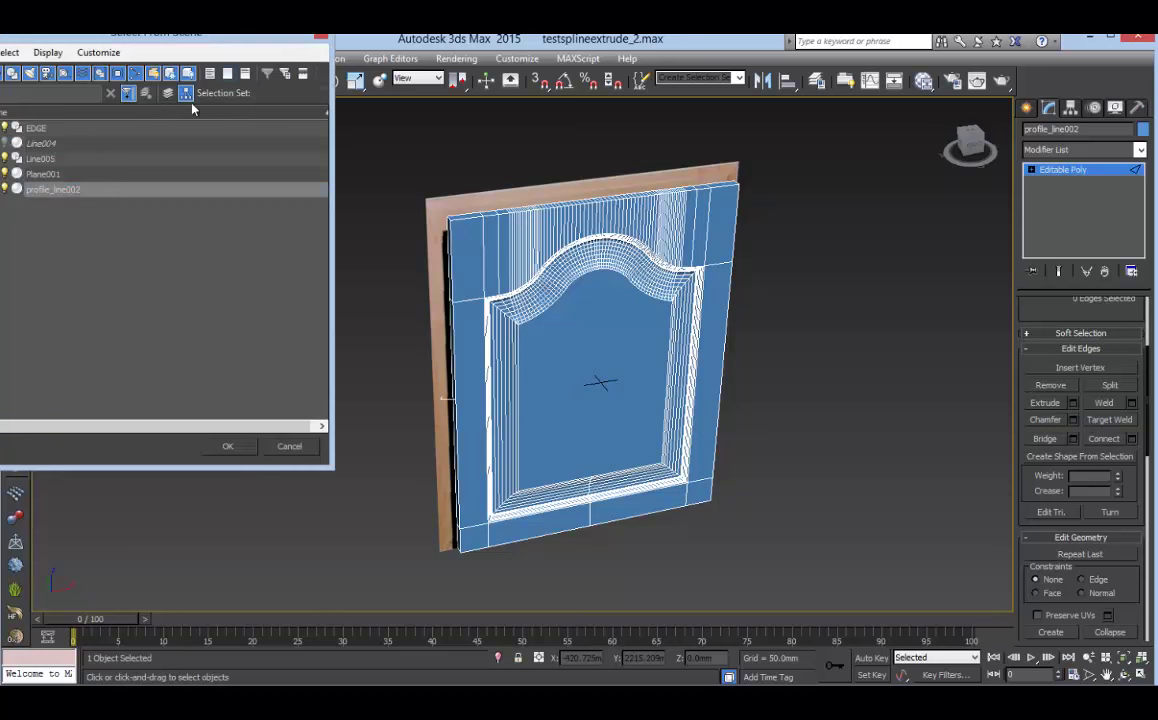
double_click(38, 129)
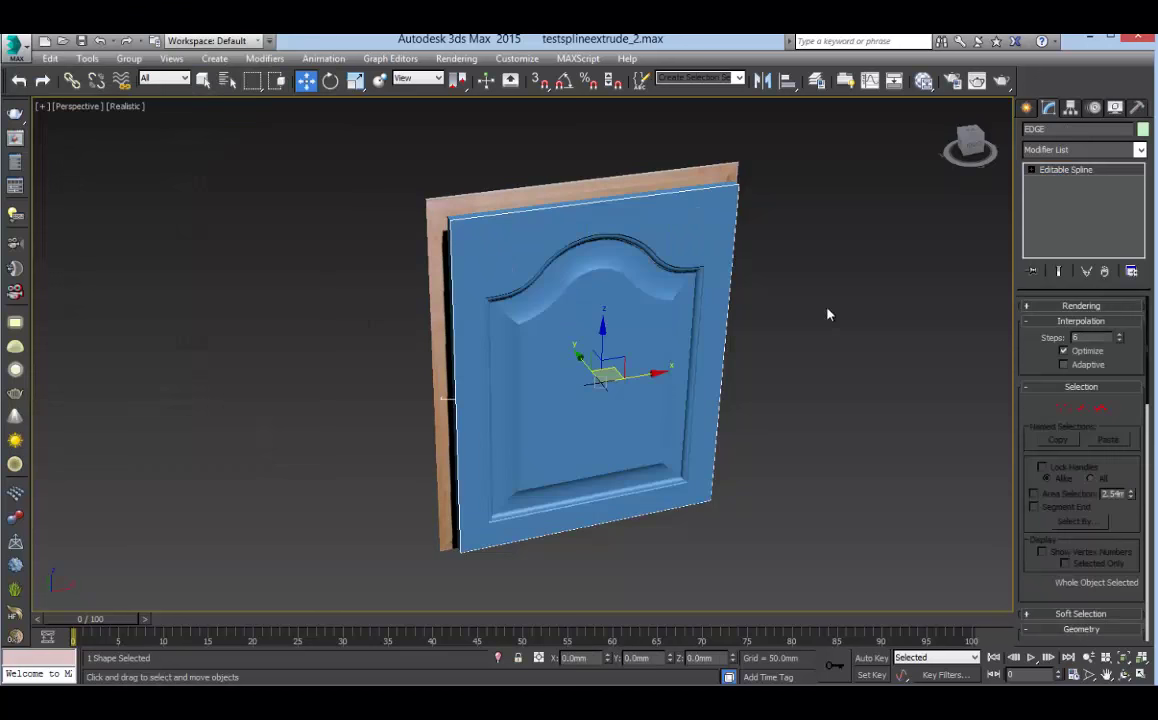
left_click(1132, 152)
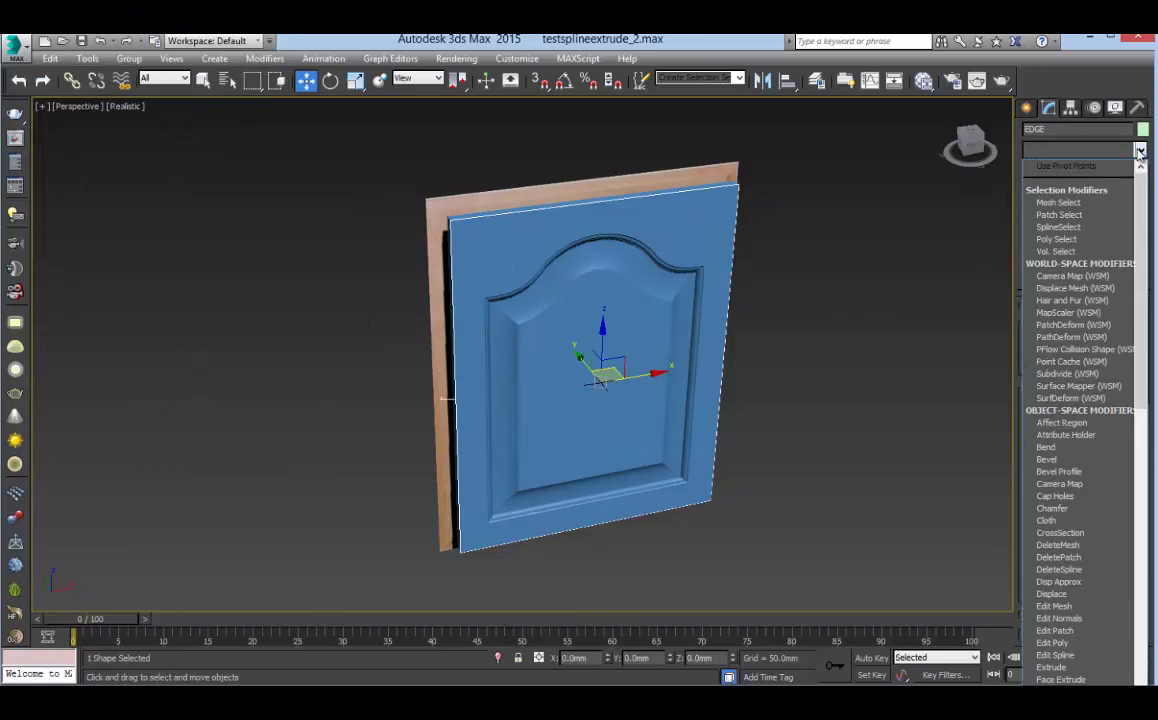
type("sw")
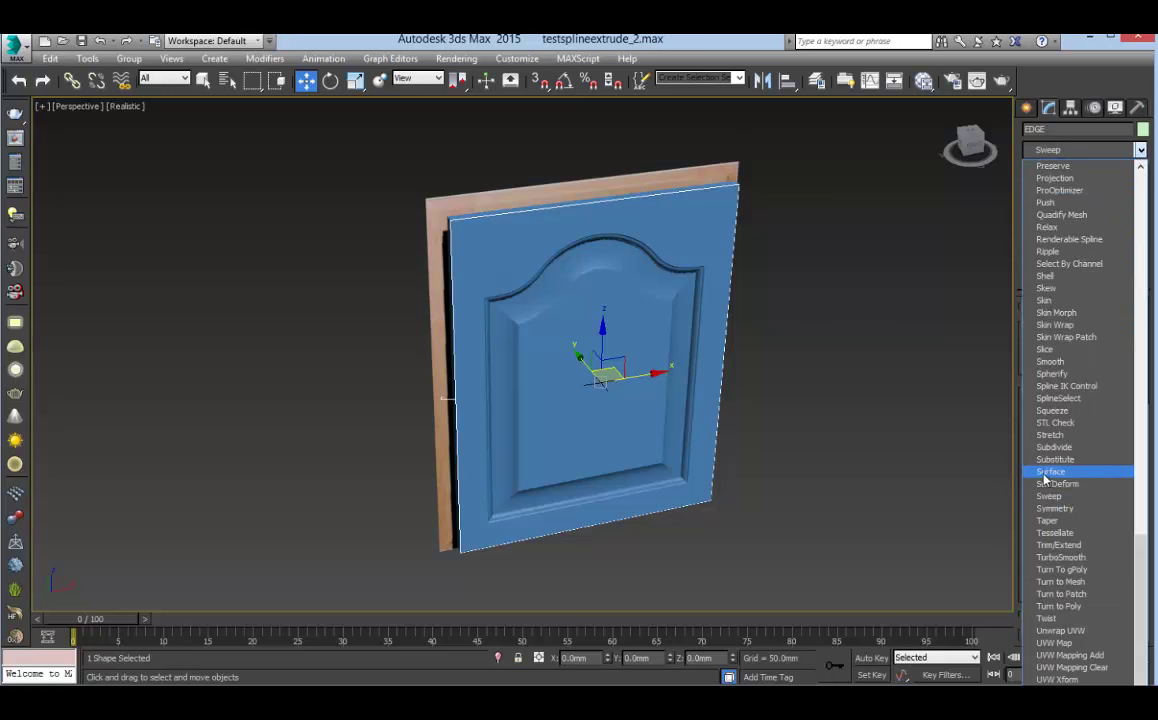
left_click(1050, 496)
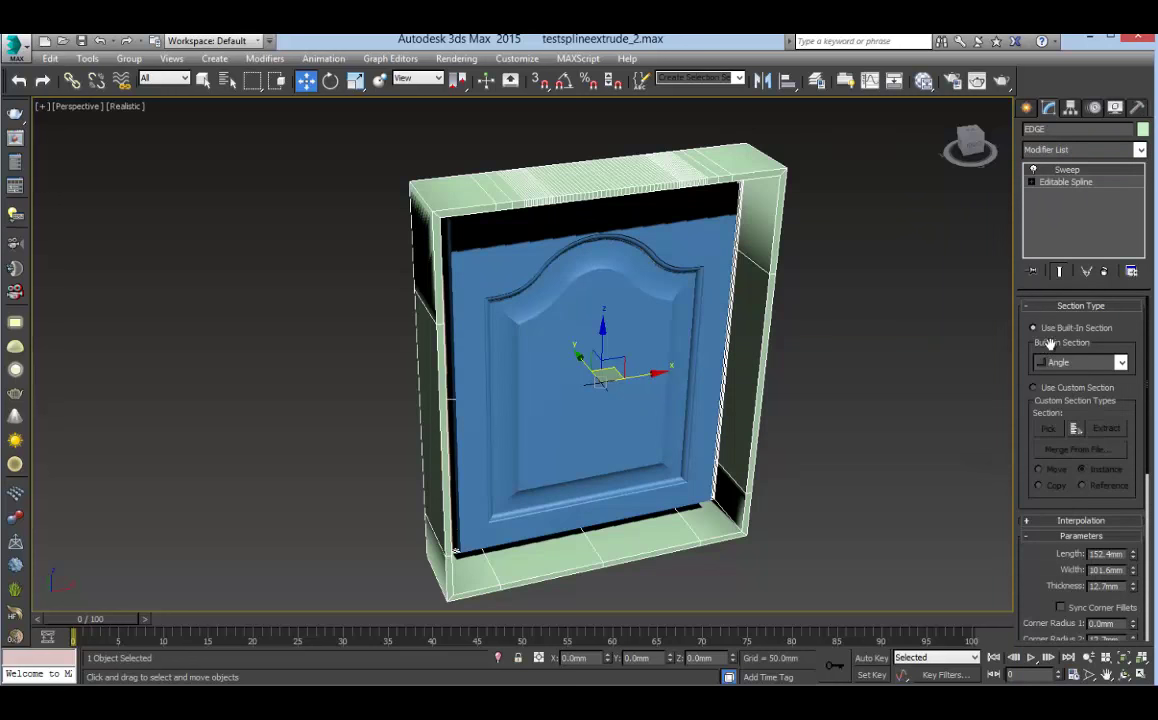
Switch the sweep to a custom section and pick the traced profile line, Line005, as its section
left_click(1040, 389)
left_click(1048, 428)
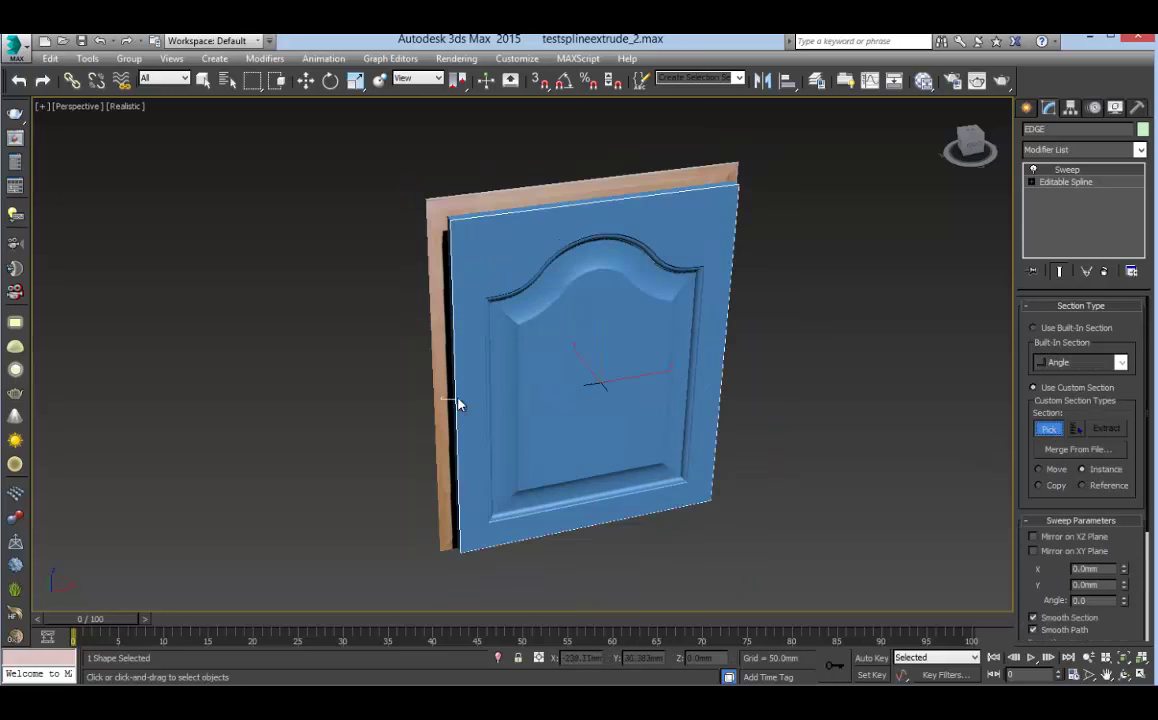
scroll(449, 395, "up", 5)
left_click(432, 390)
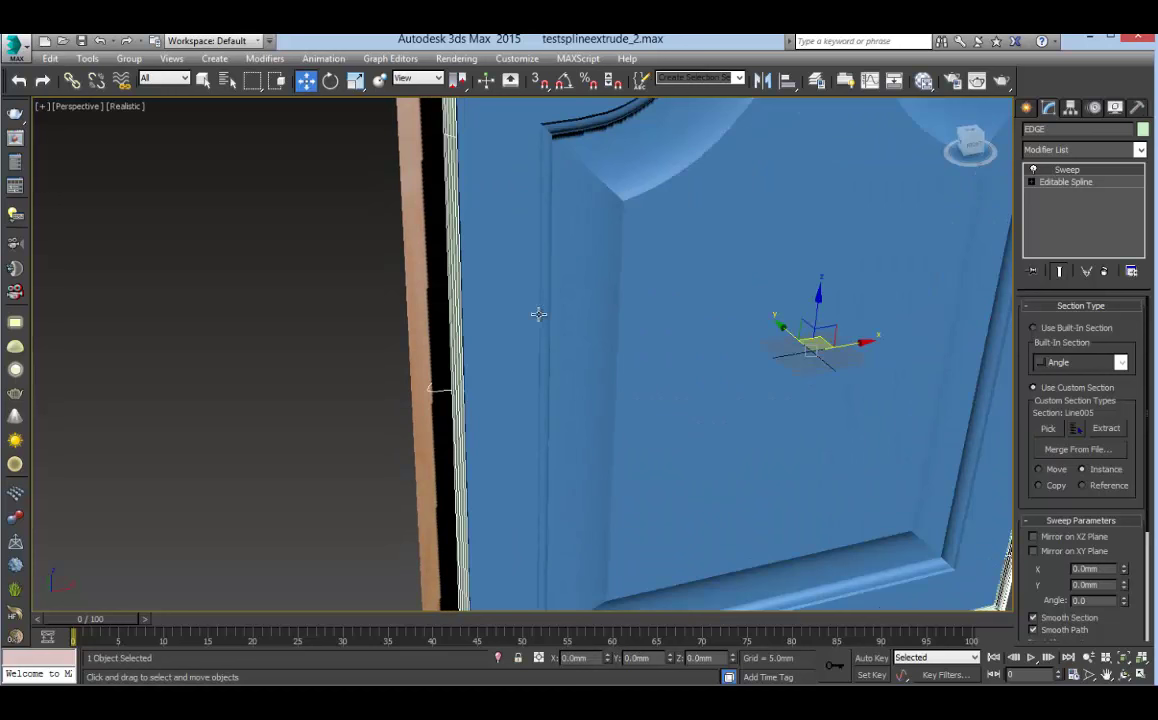
scroll(547, 345, "down", 5)
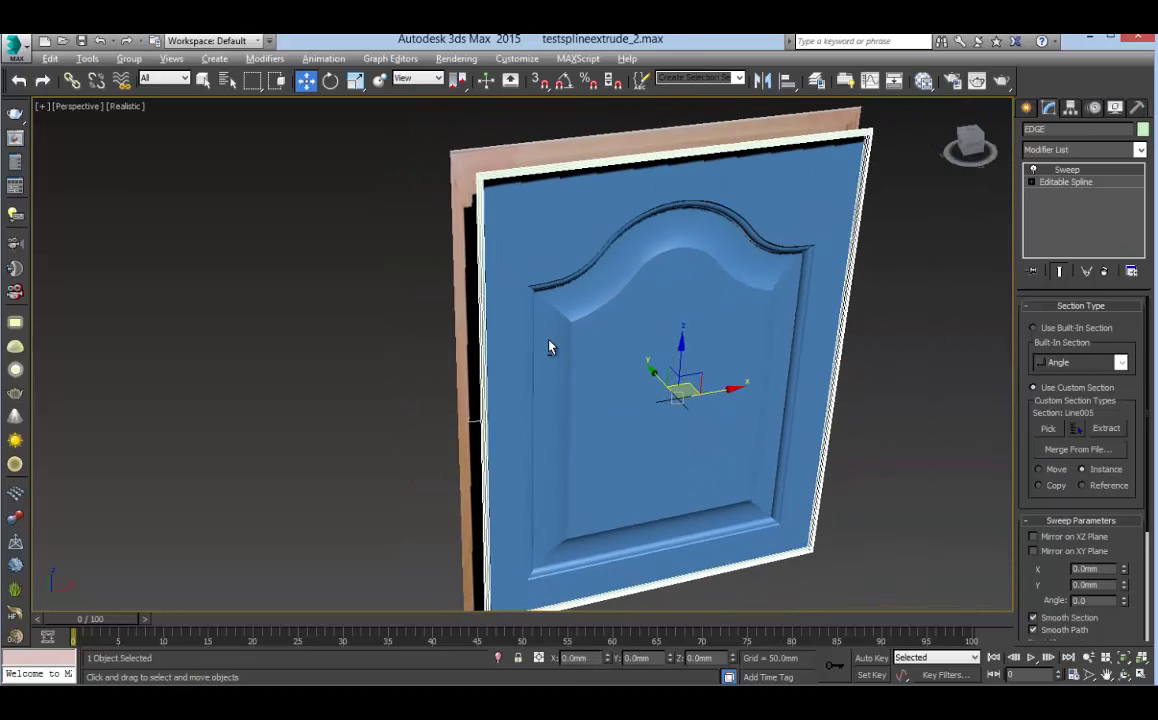
Display the Top view in wireframe and mirror the swept profile on the XY plane
key("alt+w")
middle_click_drag(316, 294, 204, 290)
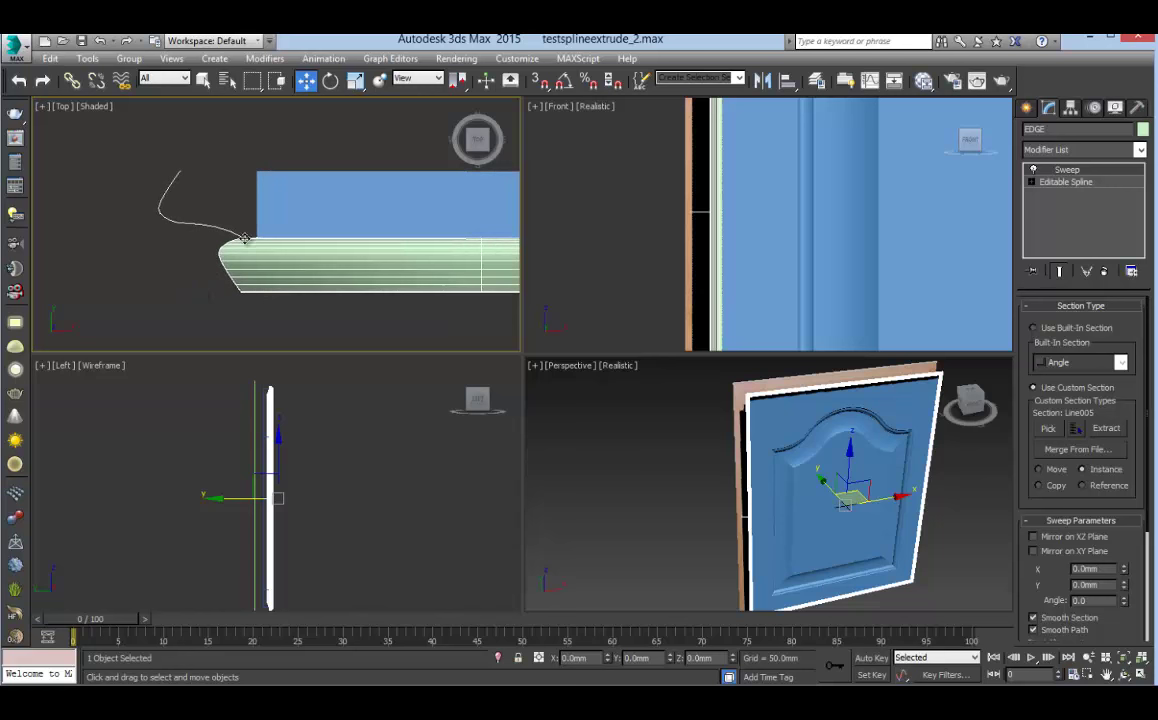
left_click(96, 106)
left_click(126, 231)
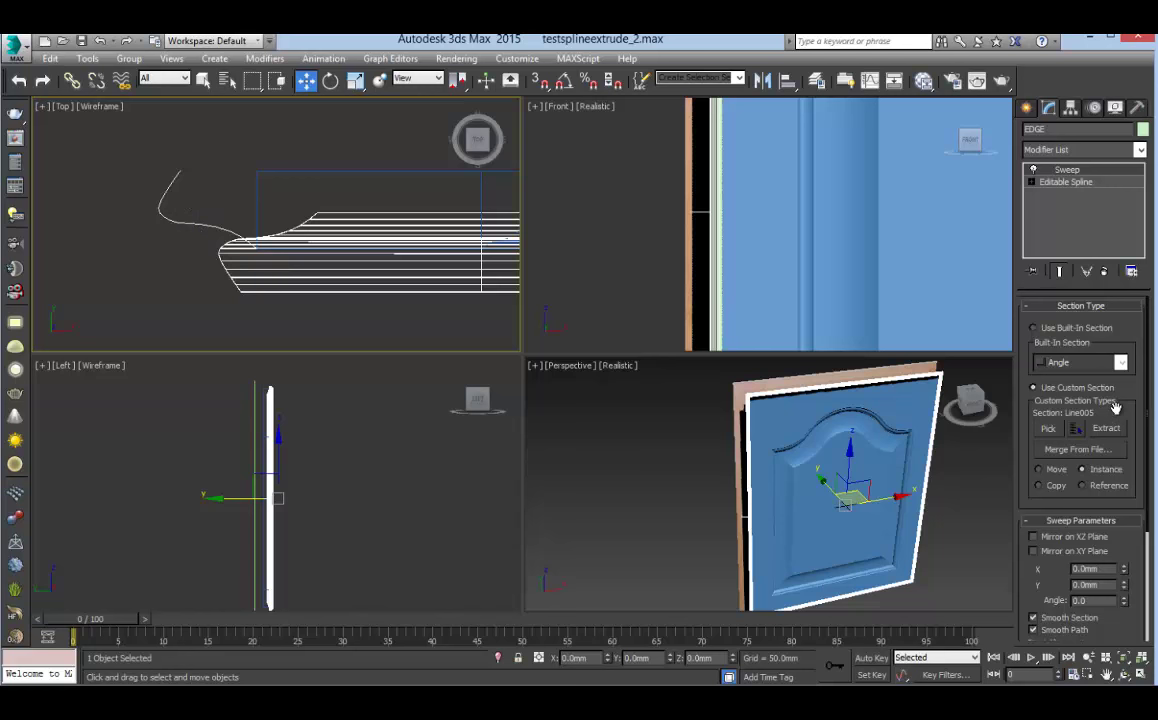
scroll(1120, 415, "down", 3)
left_click_drag(1126, 418, 1126, 410)
left_click(1034, 409)
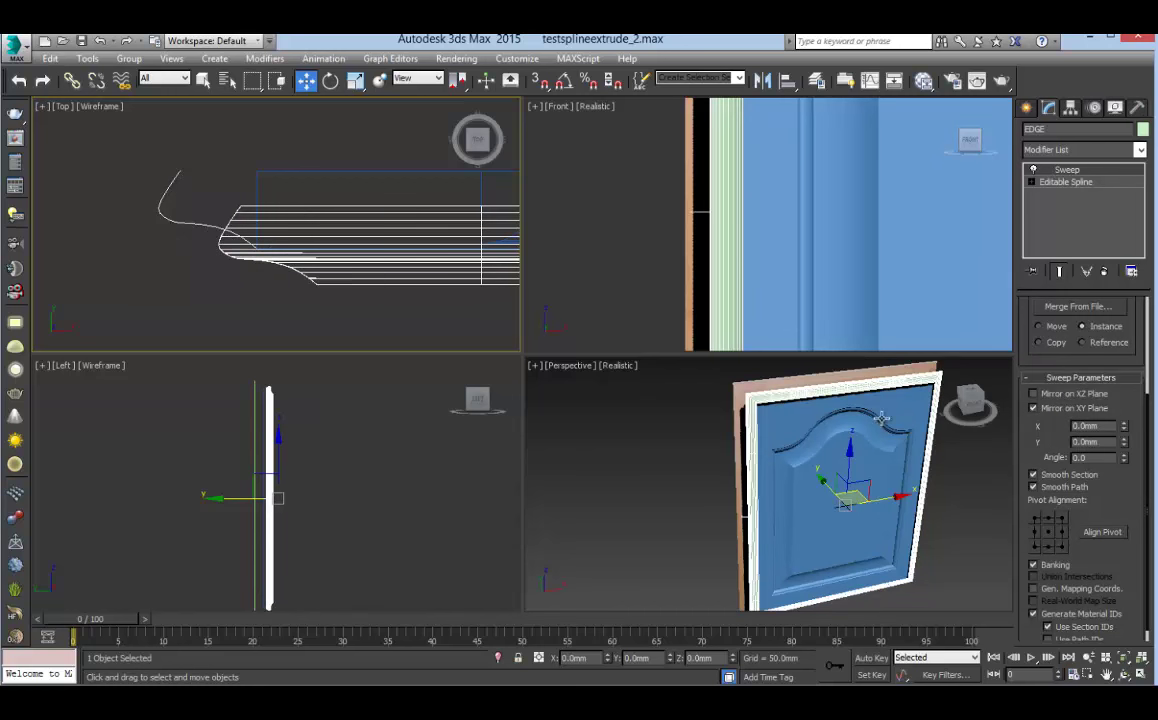
Set the sweep's pivot alignment to the upper-right corner so the molding lines up with the door's thickness
left_click(1061, 548)
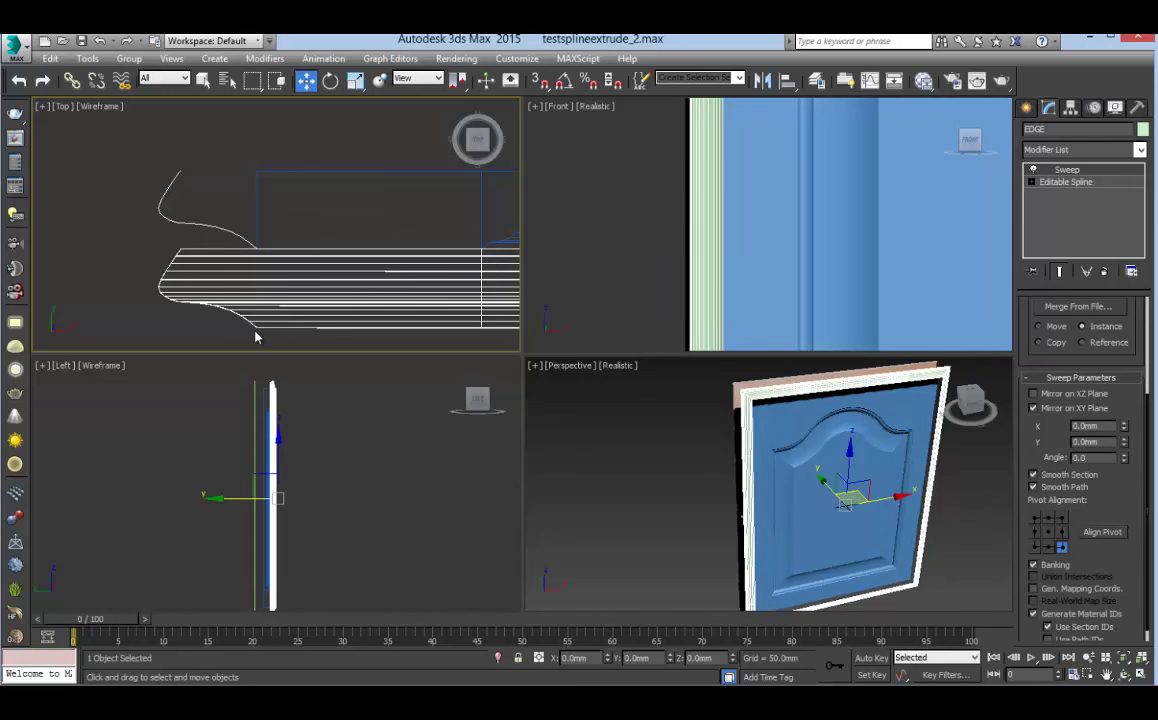
left_click(1061, 517)
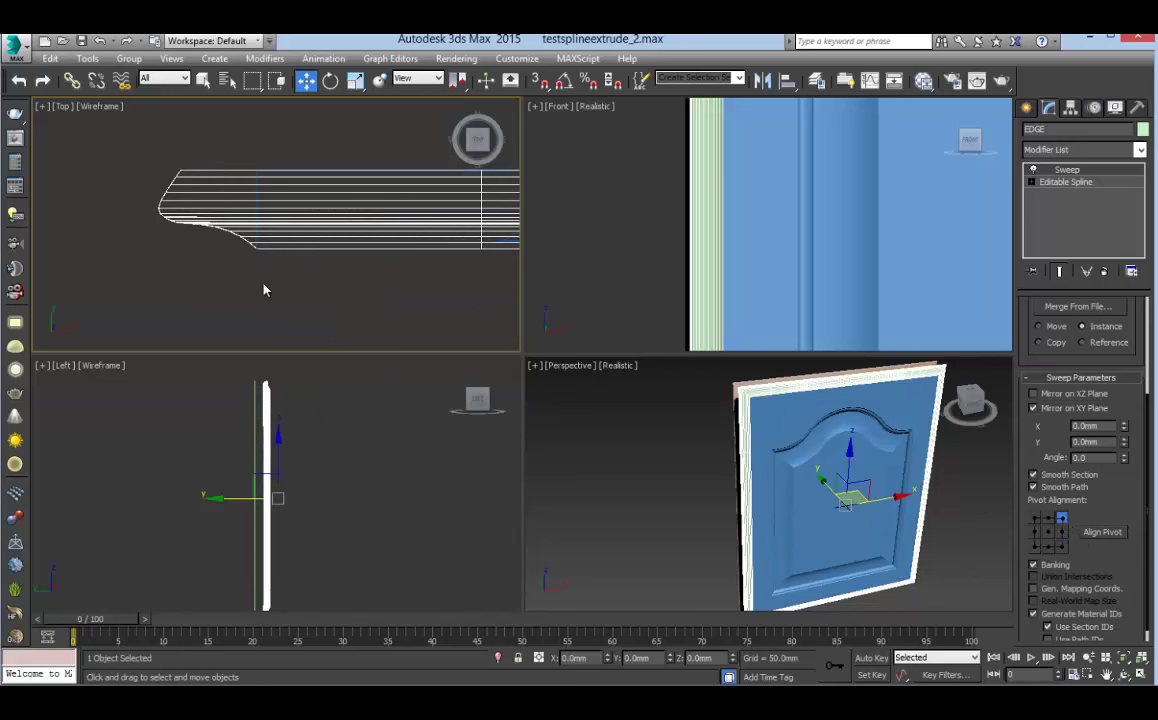
middle_click_drag(307, 283, 232, 283)
right_click(704, 468)
scroll(704, 468, "down", 3)
key("alt+w")
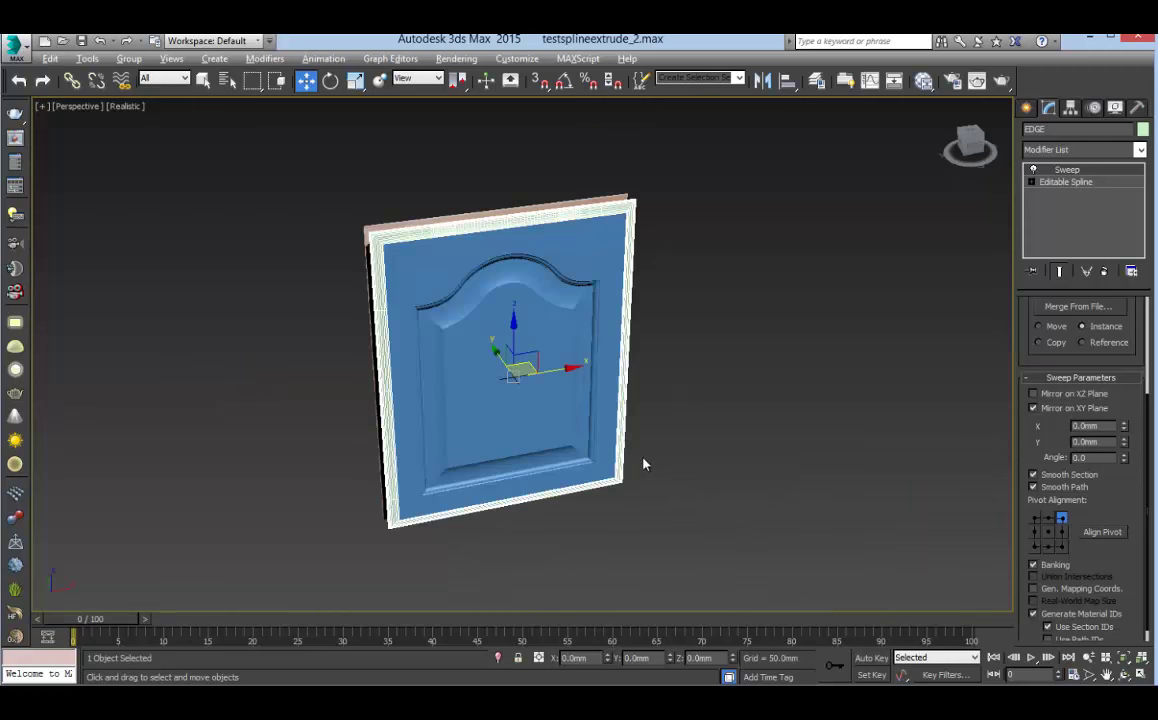
Change the EDGE molding's object color to the same blue as the door panel and deselect it
mouse_move(589, 393)
middle_mouse_down("alt")
mouse_move(602, 367)
mouse_move(495, 405)
mouse_move(608, 395)
middle_mouse_up("alt")
left_click(1140, 150)
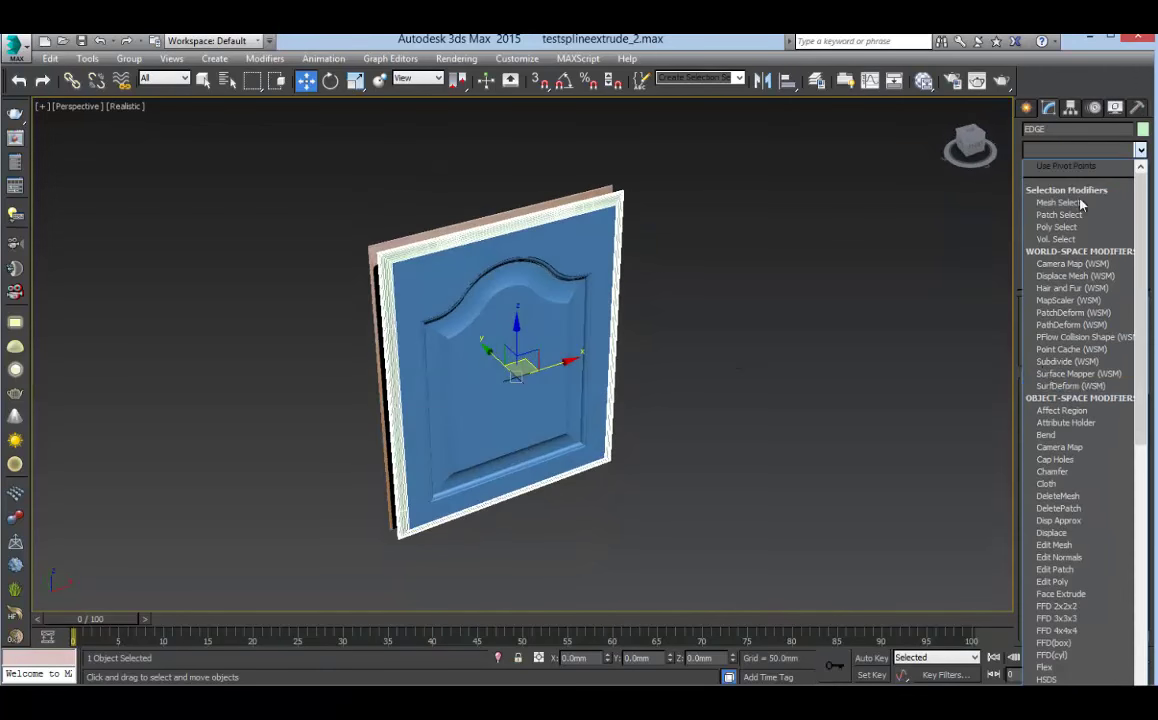
left_click(1143, 145)
left_click(1143, 131)
left_click(666, 391)
left_click(696, 481)
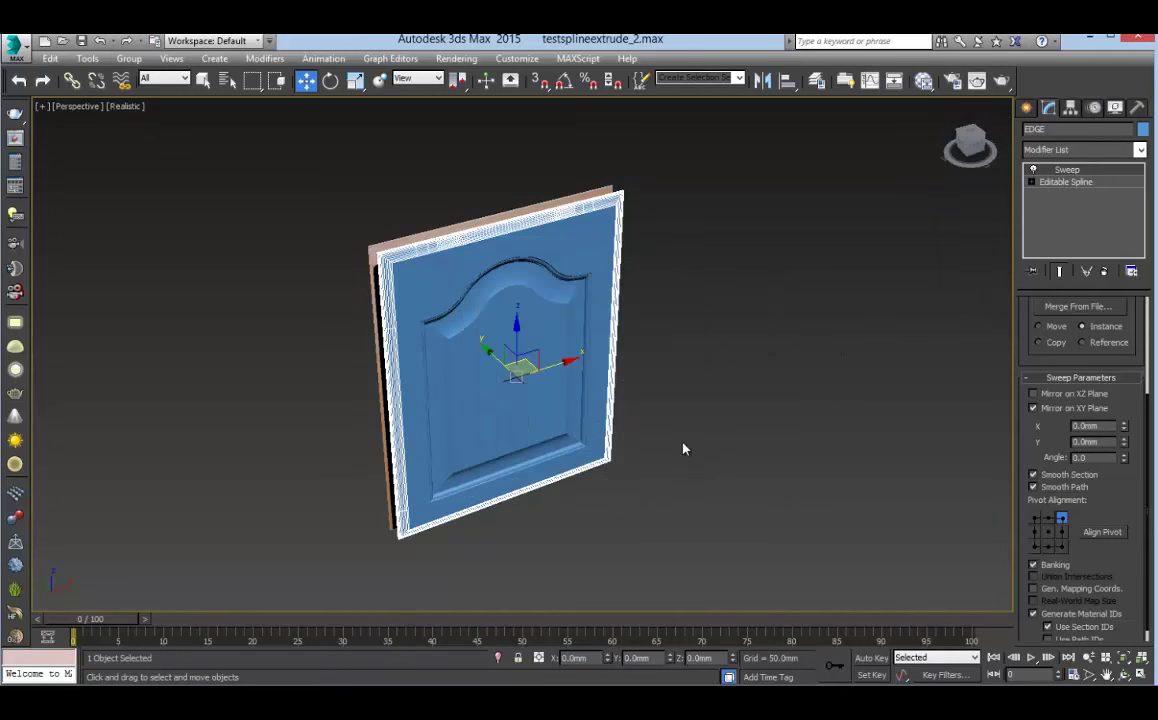
left_click(662, 426)
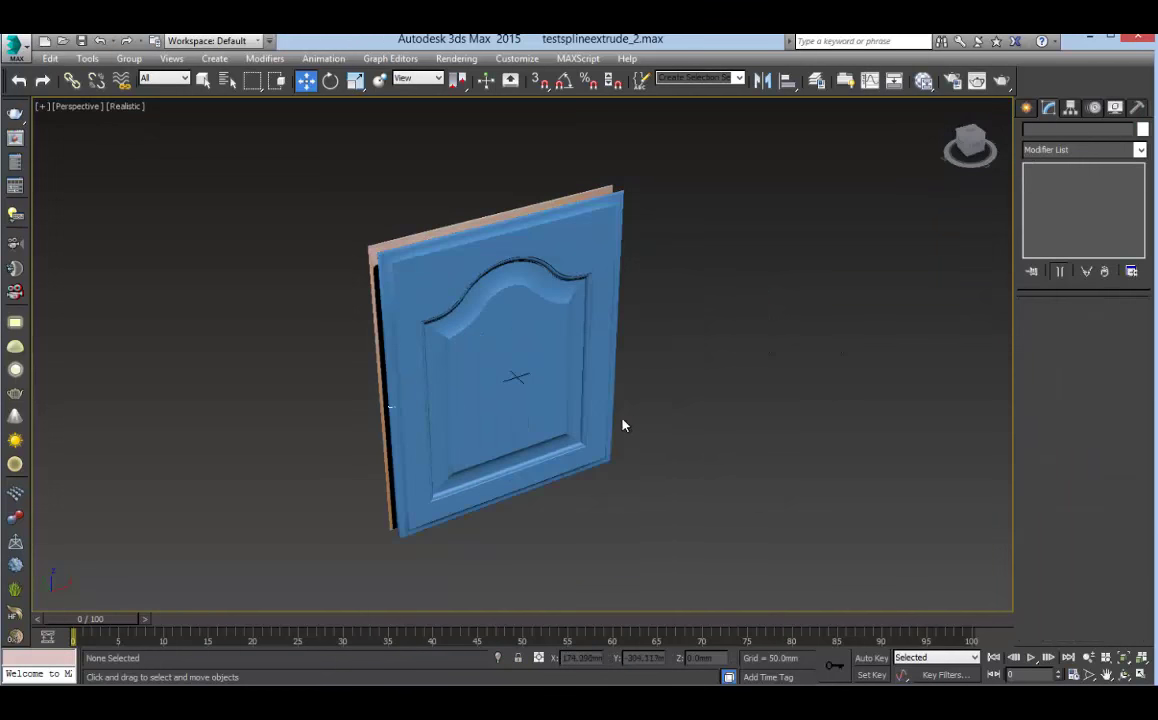
Test-render a close perspective view of the door to check the swept edge molding
scroll(401, 300, "up", 4)
middle_click_drag(401, 297, 336, 349, "alt")
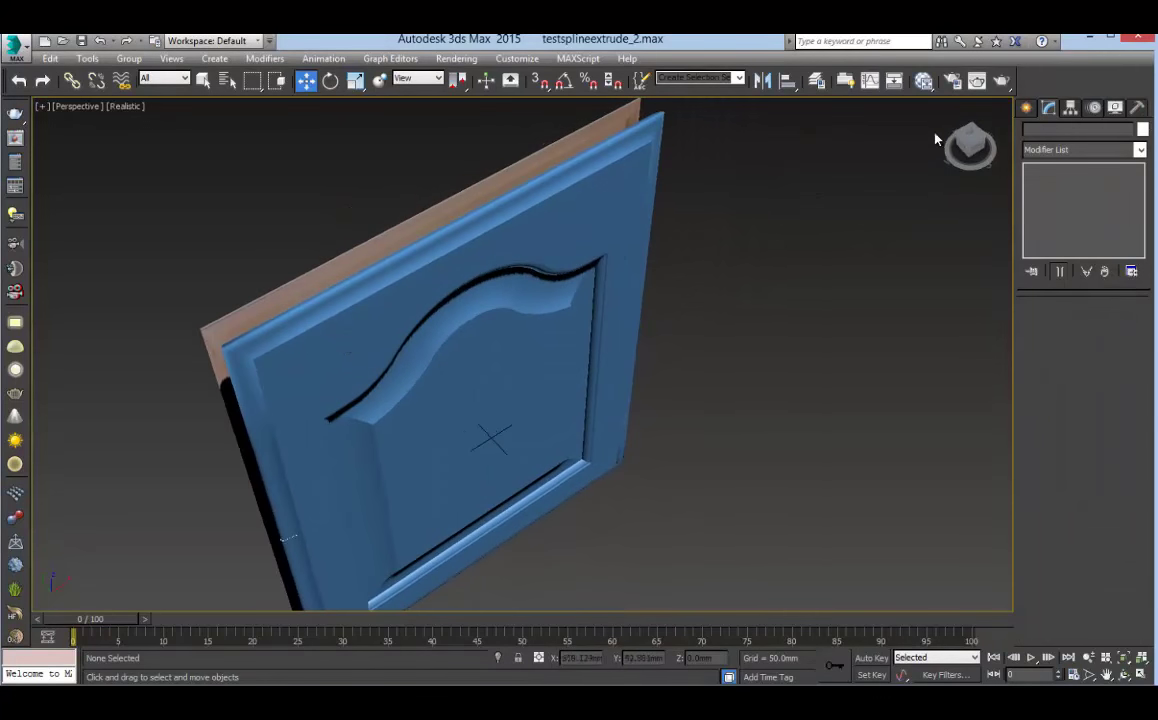
left_click(1002, 81)
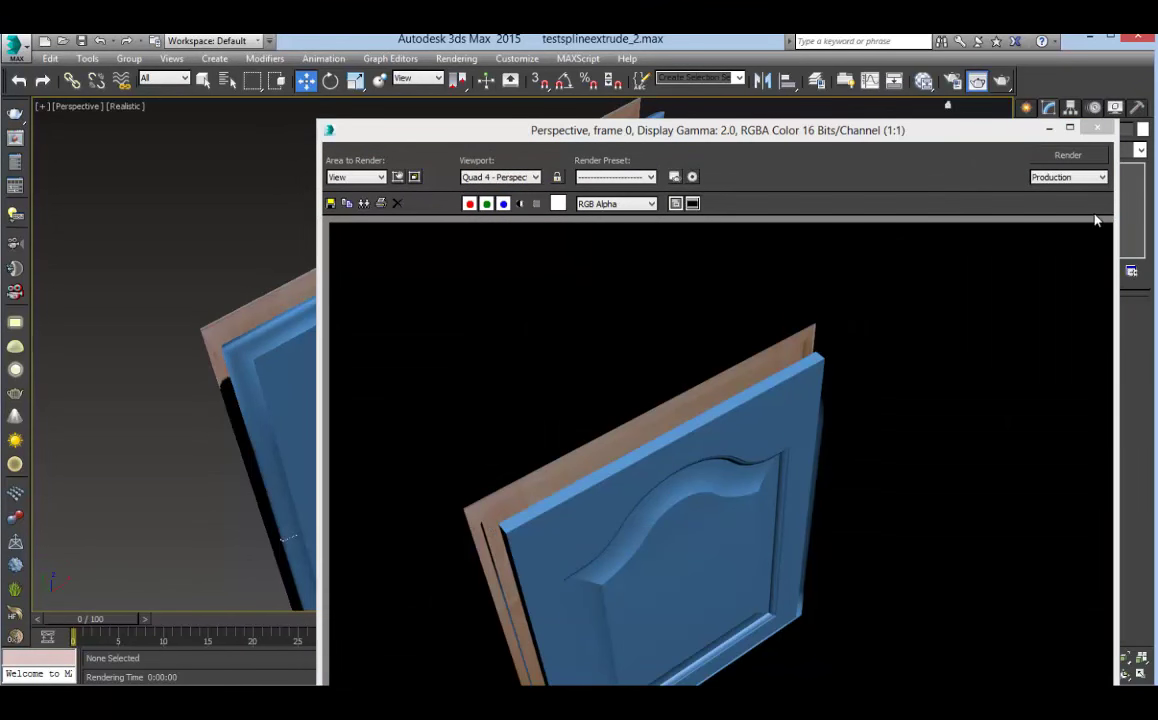
left_click(1097, 128)
Apply a Normal modifier with Flip Normals to the EDGE molding and re-render the perspective view to check it
left_click(525, 269)
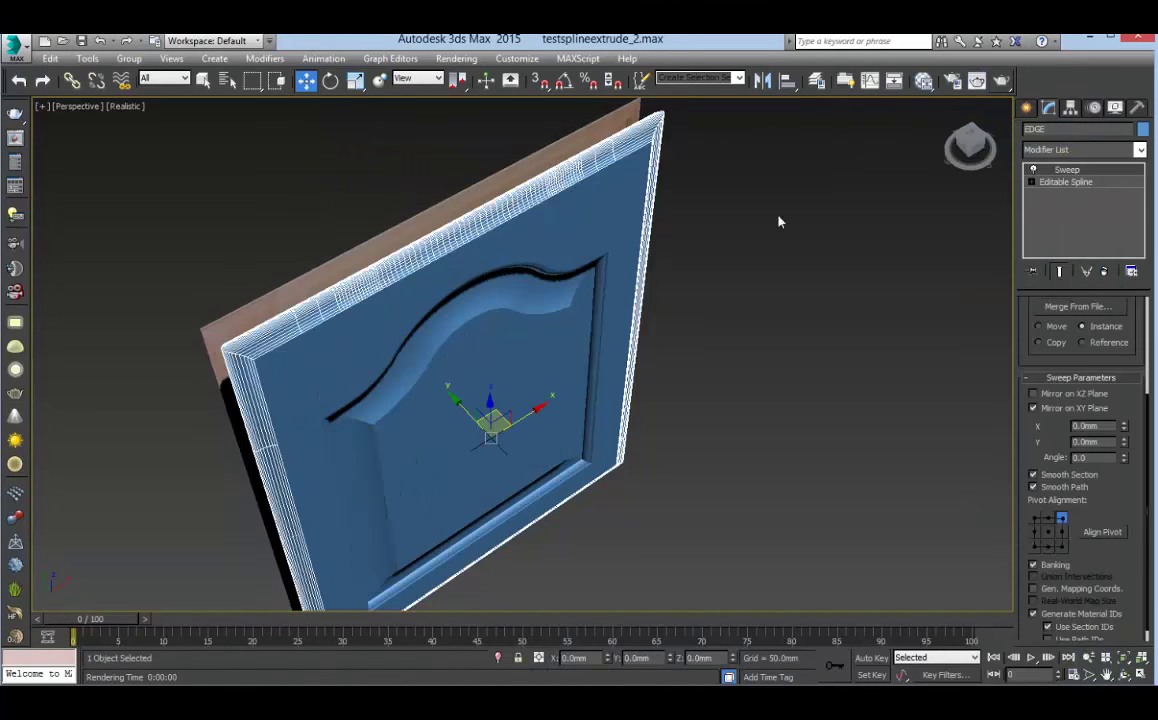
left_click(1140, 149)
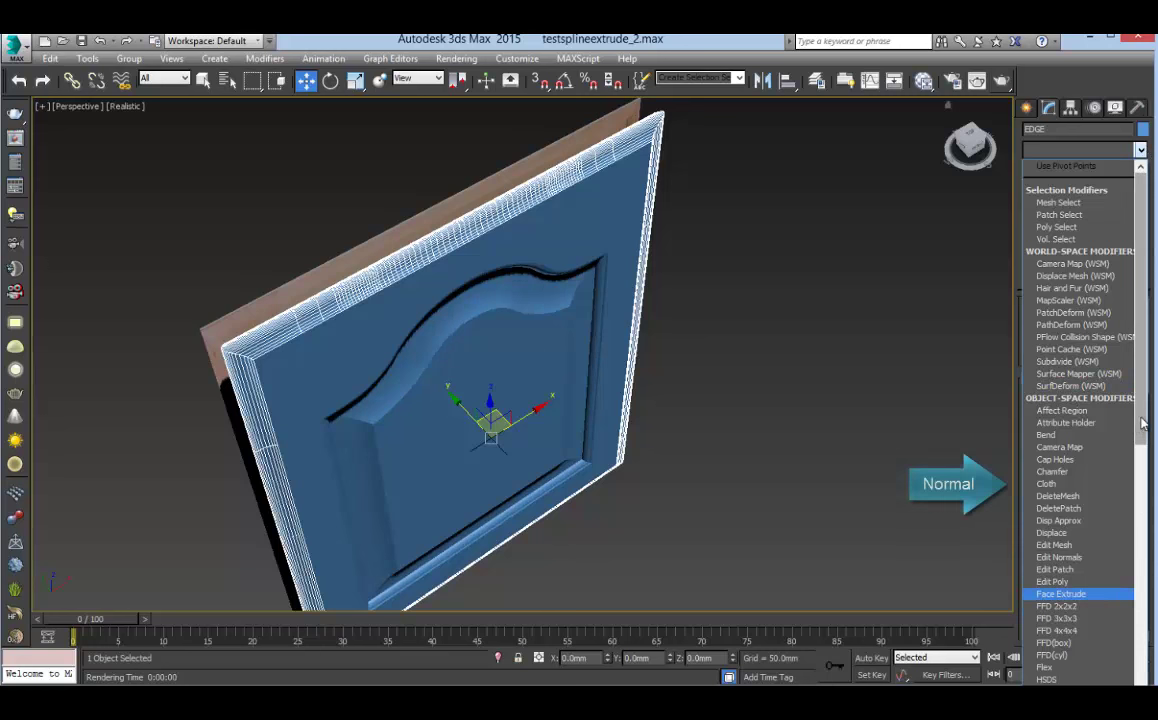
scroll(1143, 424, "down", 6)
left_click(1058, 481)
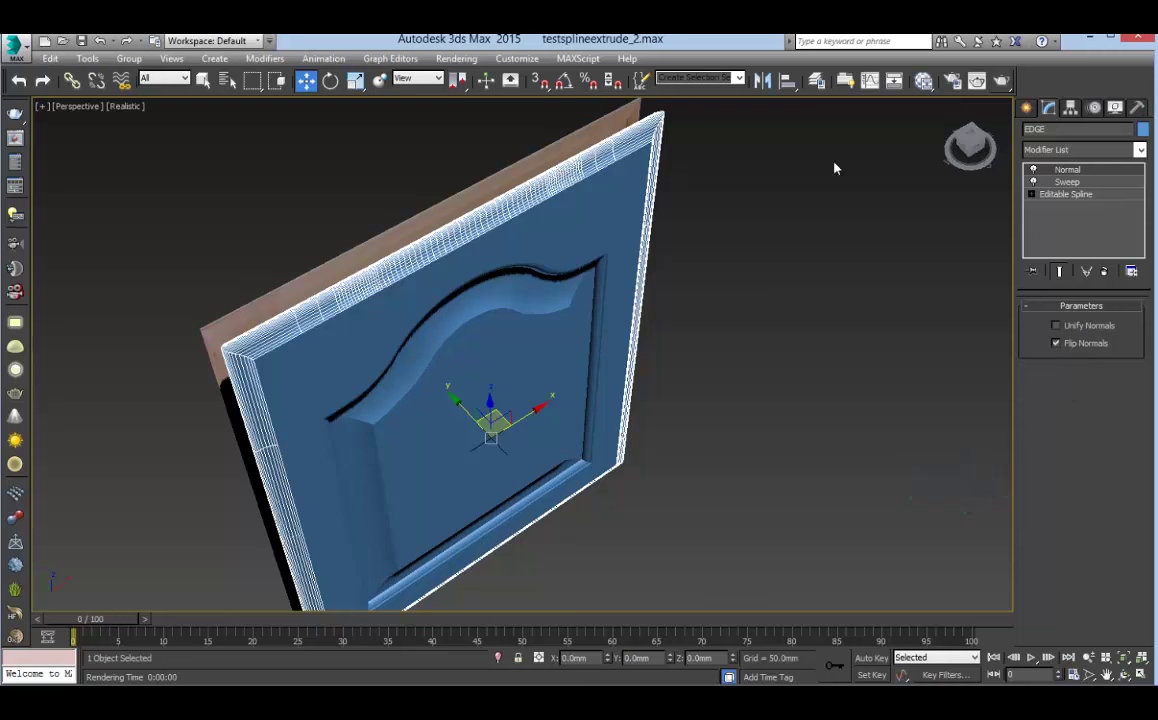
left_click(976, 80)
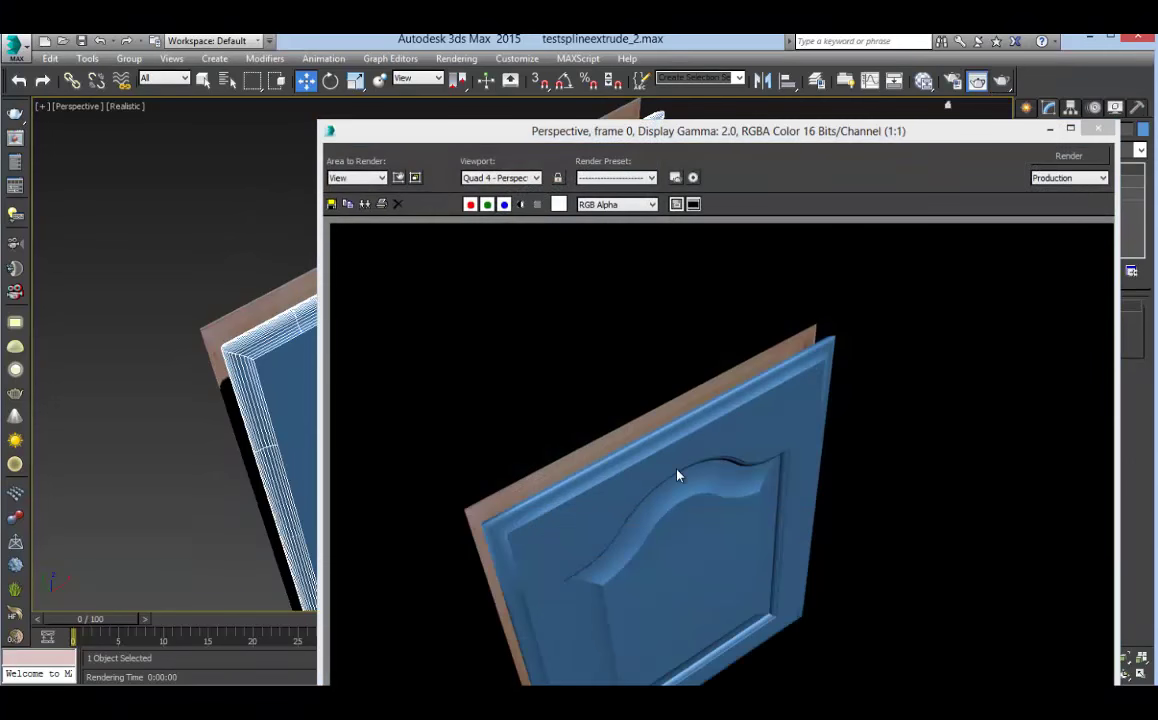
left_click(1098, 129)
Convert the EDGE molding with its Sweep and Normal modifiers to an Editable Poly
middle_click_drag(719, 364, 704, 333, "alt")
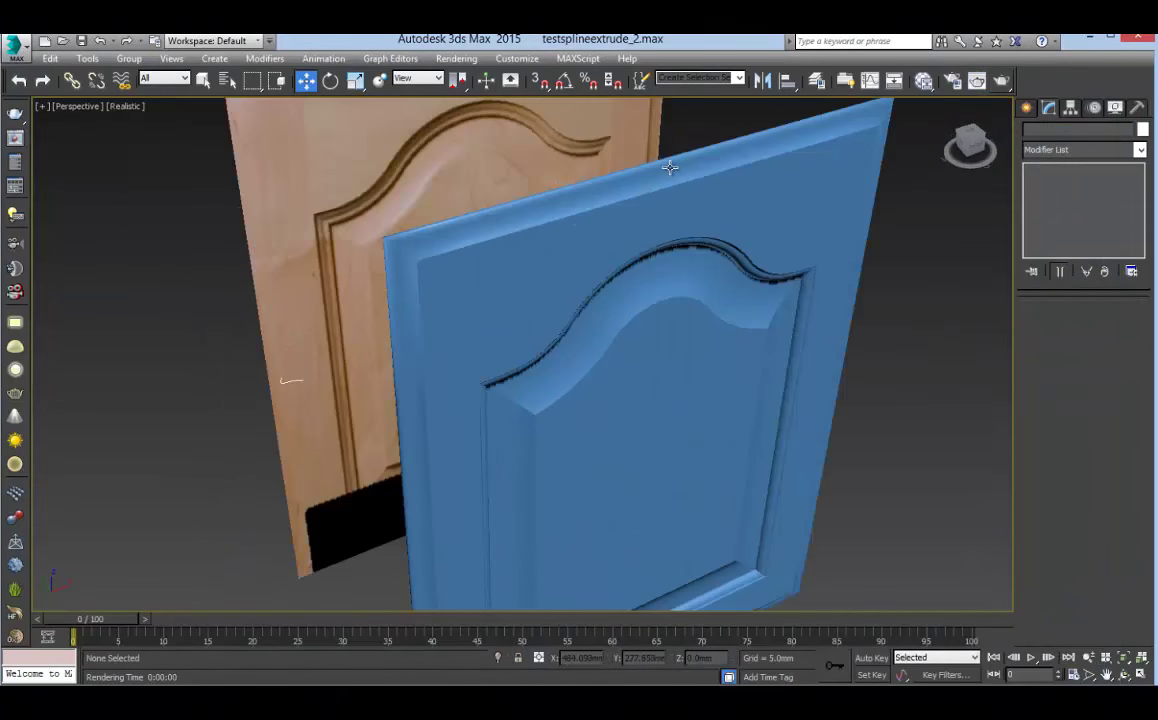
left_click(670, 167)
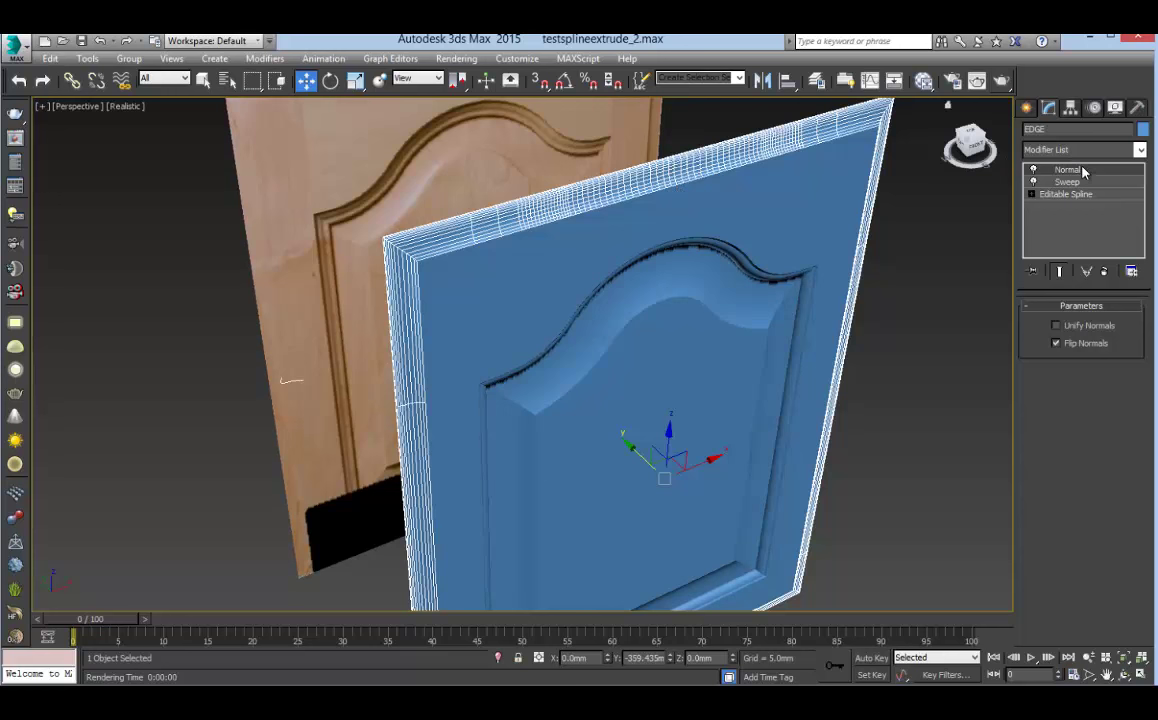
right_click(850, 168)
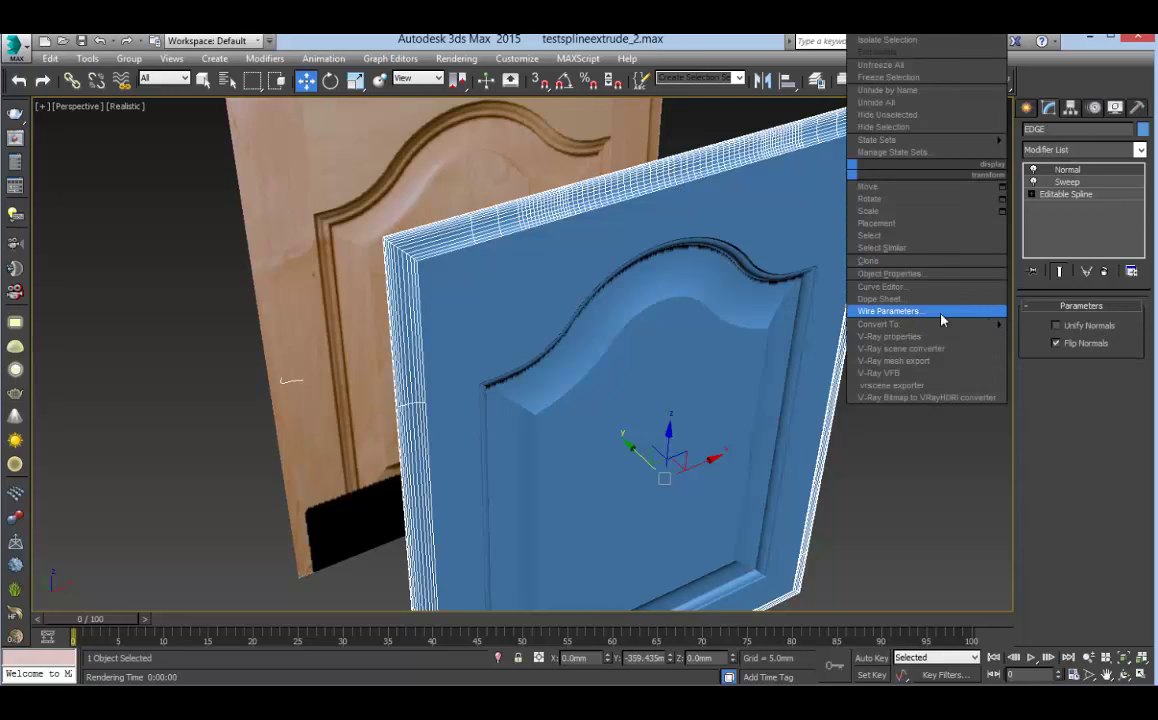
mouse_move(990, 324)
left_click(1038, 336)
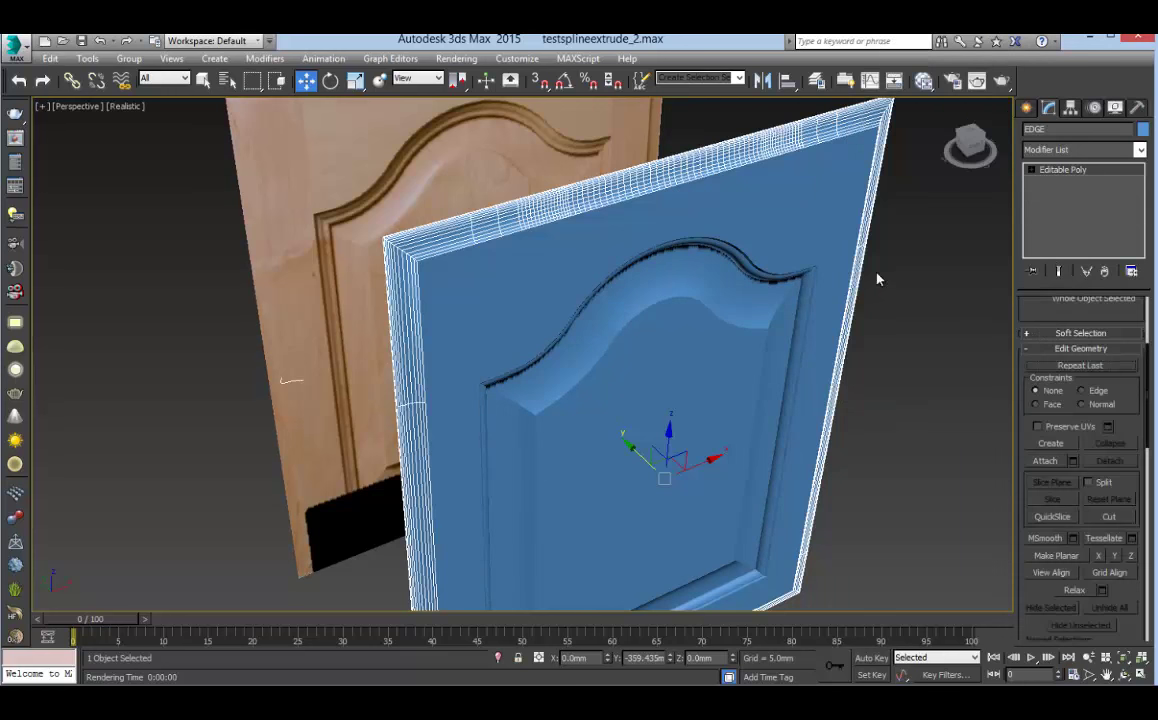
Select the door panel mesh, profile_line002, and attach the EDGE molding to it as one Editable Poly
key("2")
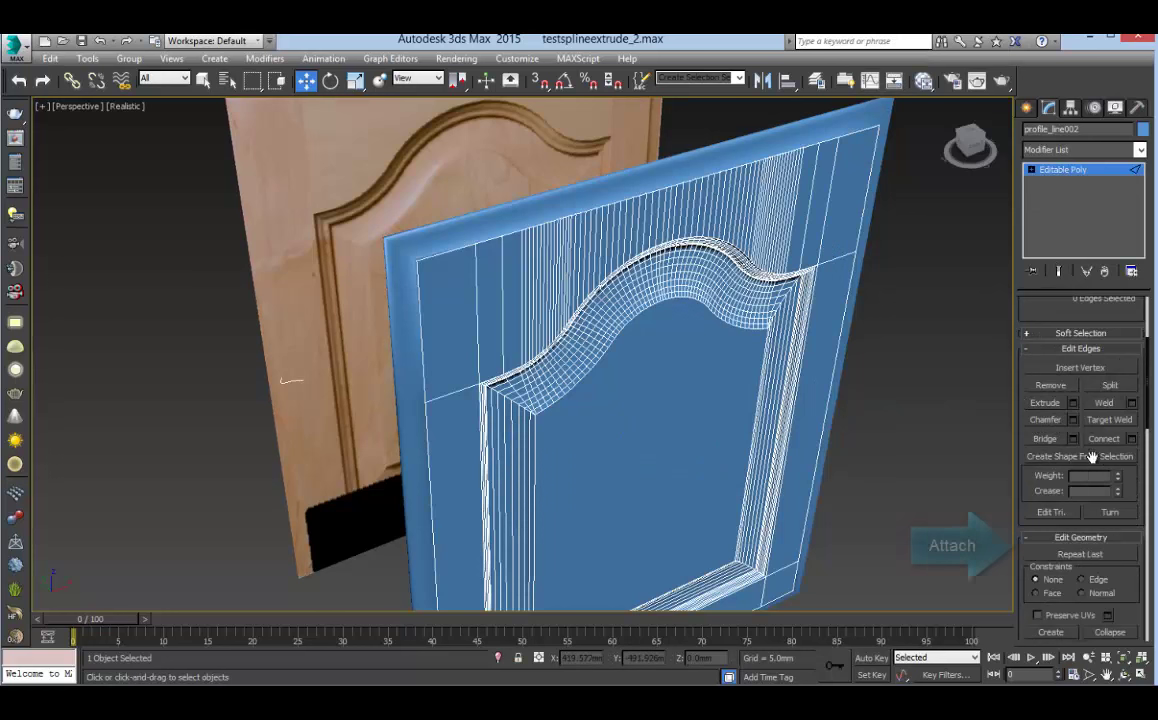
scroll(1075, 440, "down", 5)
left_click(1046, 548)
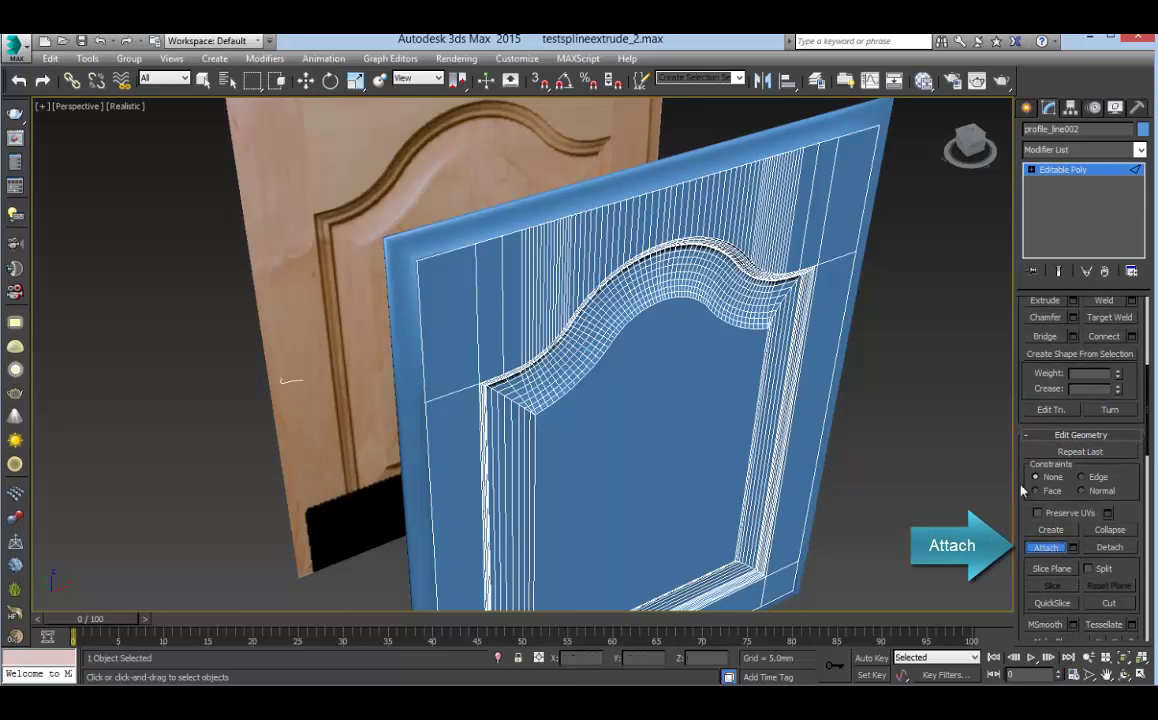
left_click(695, 192)
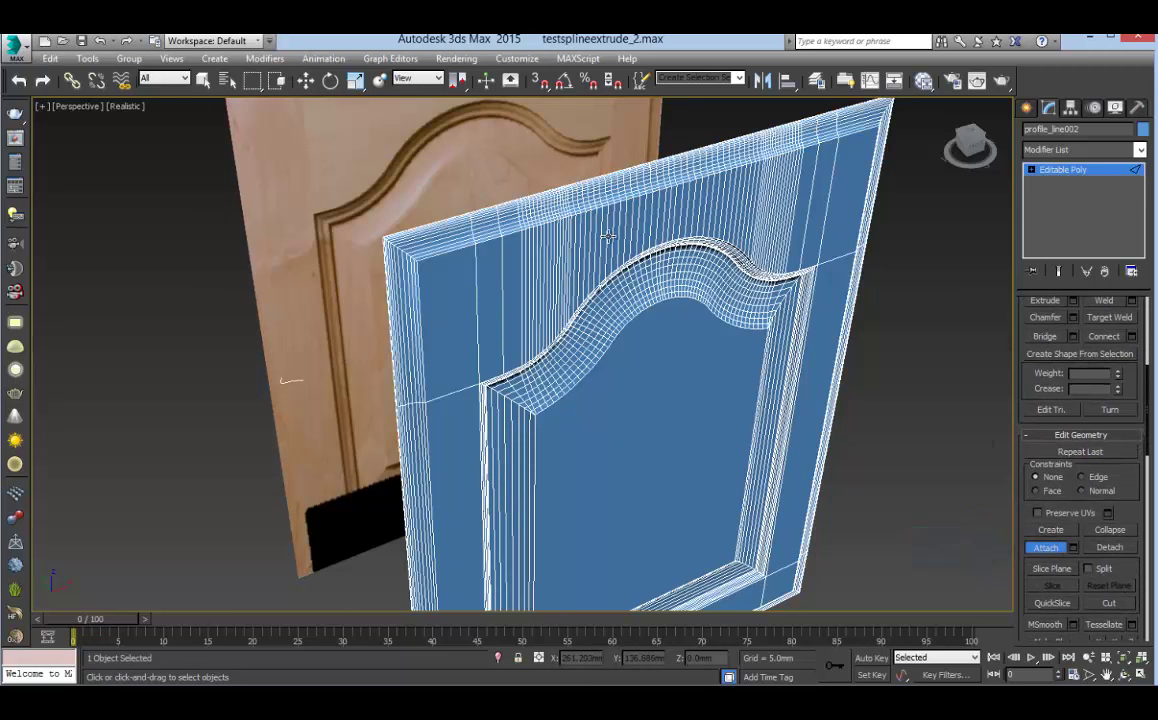